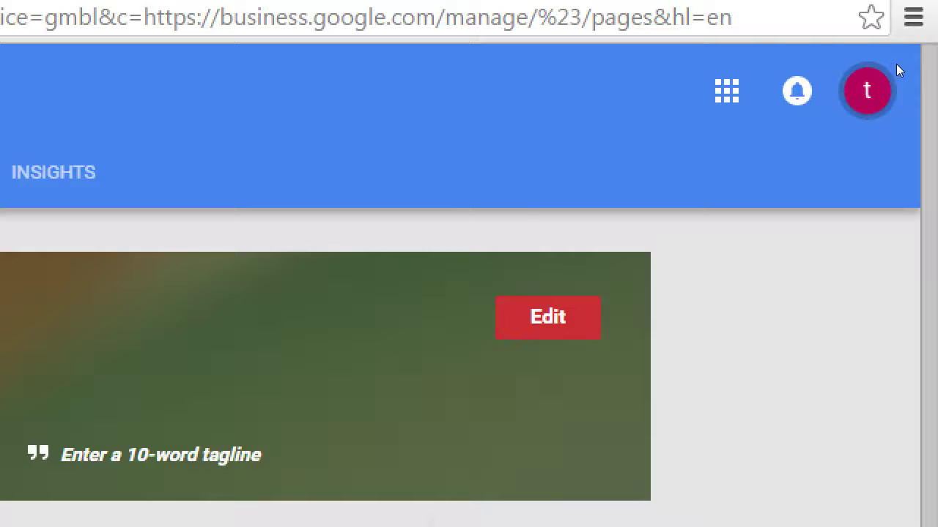
Open the testxx account's Google+ page and accept the preview of the new Google+.
scroll(868, 315, down, 10)
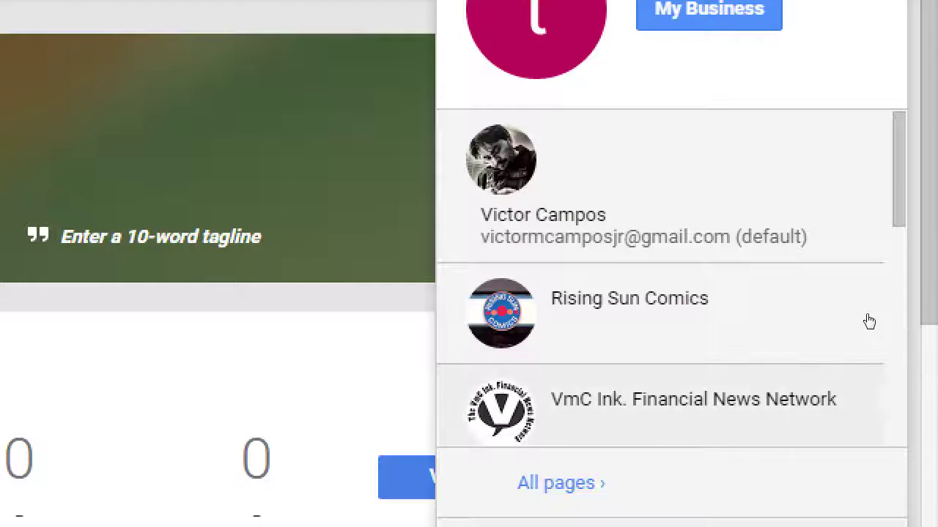
scroll(868, 315, up, 10)
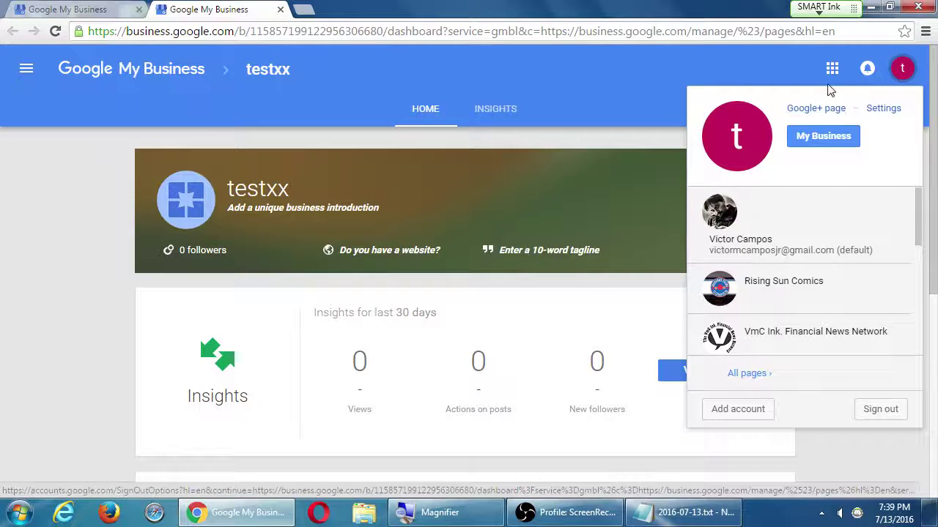
click(902, 68)
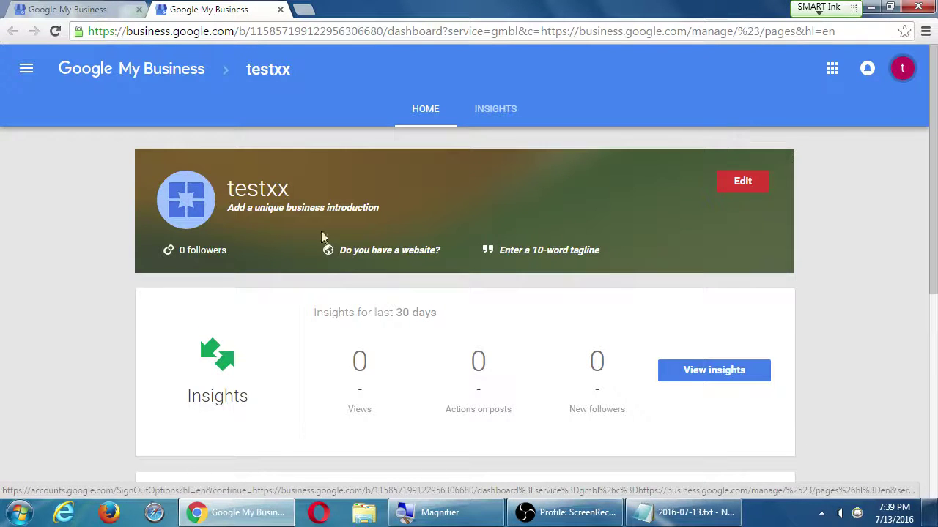
click(901, 69)
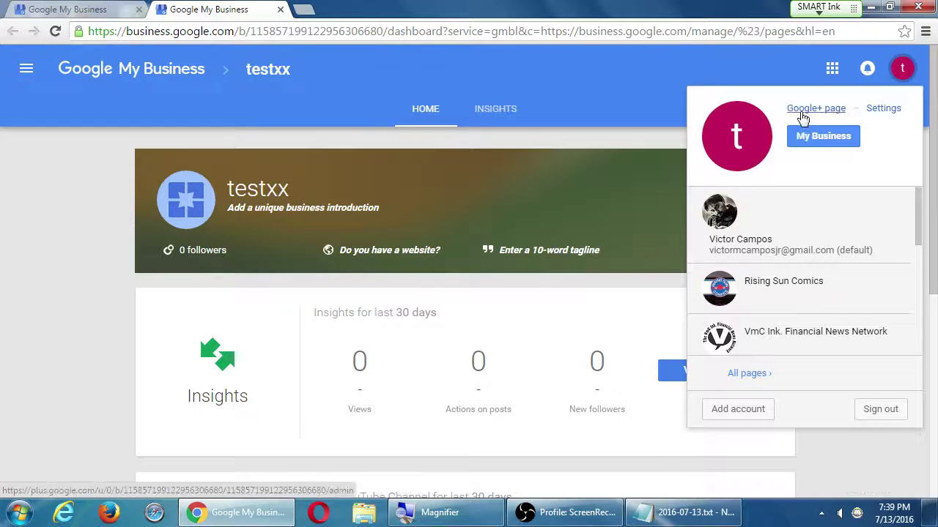
click(815, 110)
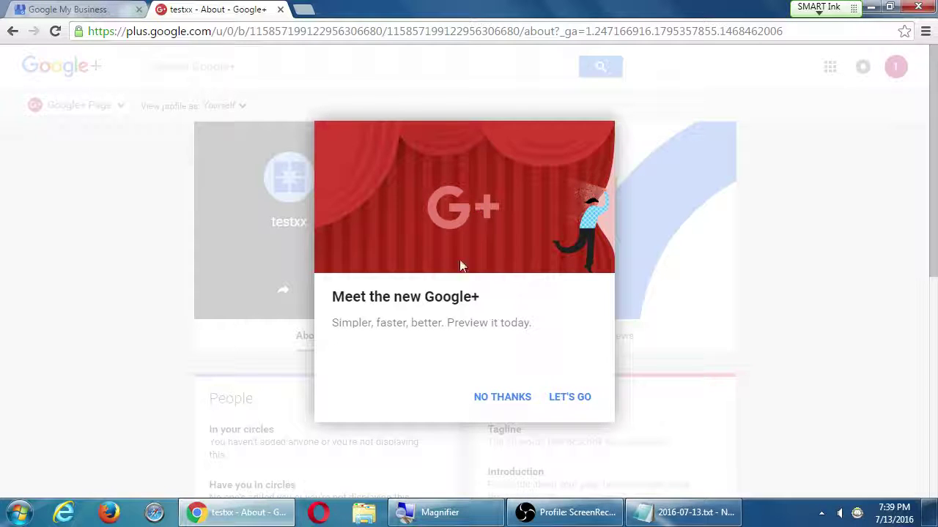
click(572, 398)
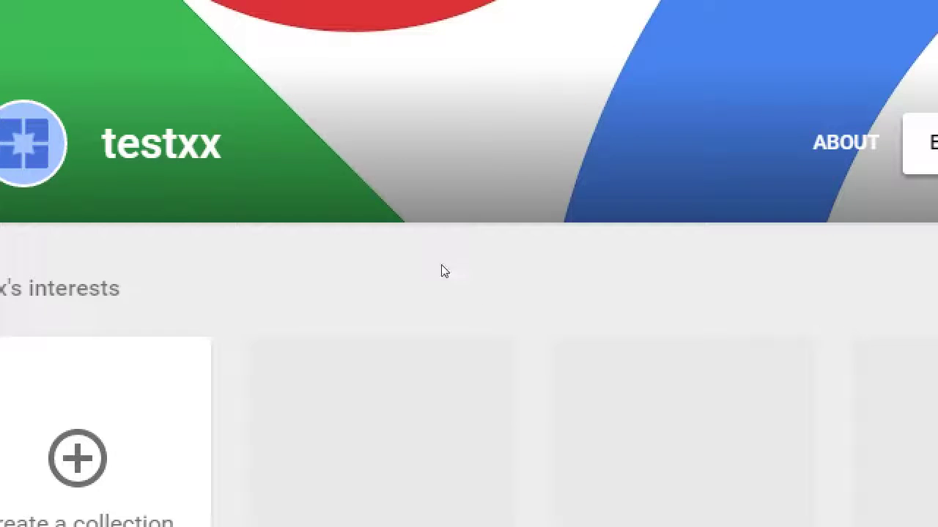
scroll(452, 313, up, 2)
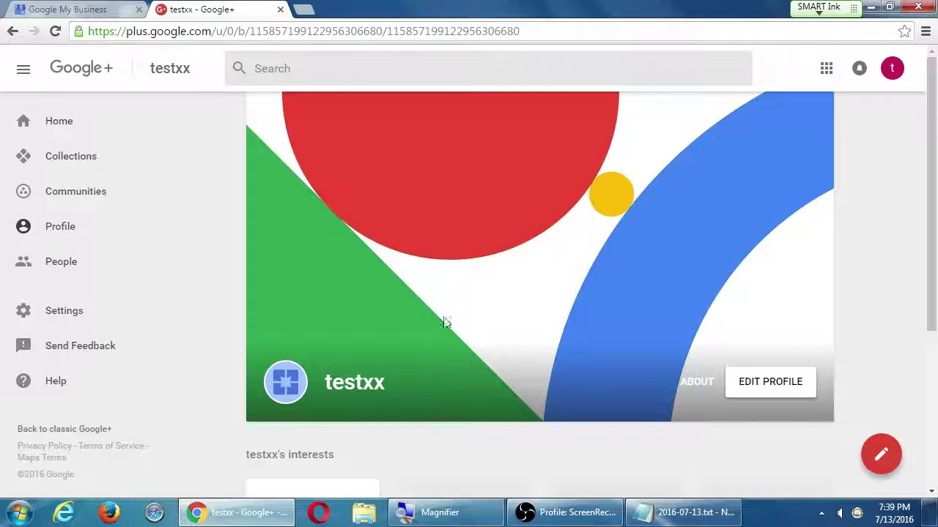
scroll(528, 306, down, 2)
scroll(528, 306, up, 2)
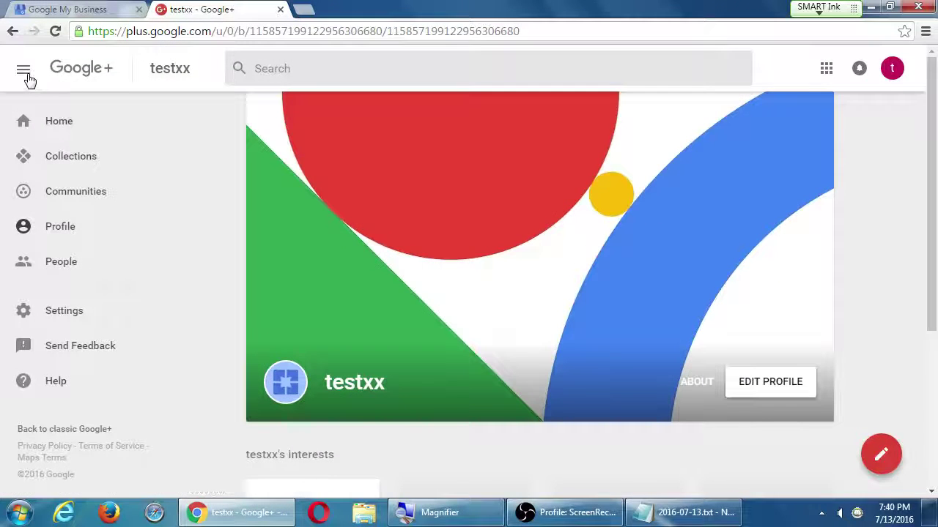
click(26, 76)
click(25, 77)
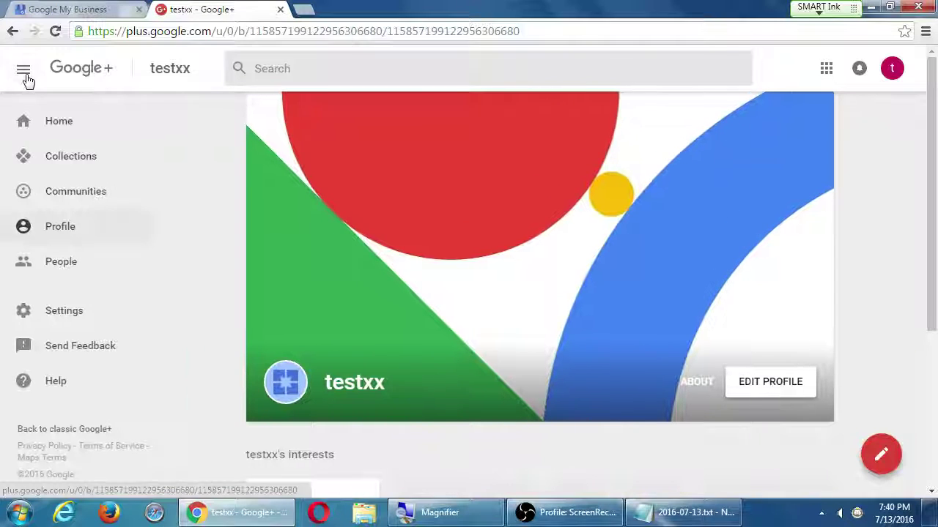
click(25, 76)
click(25, 78)
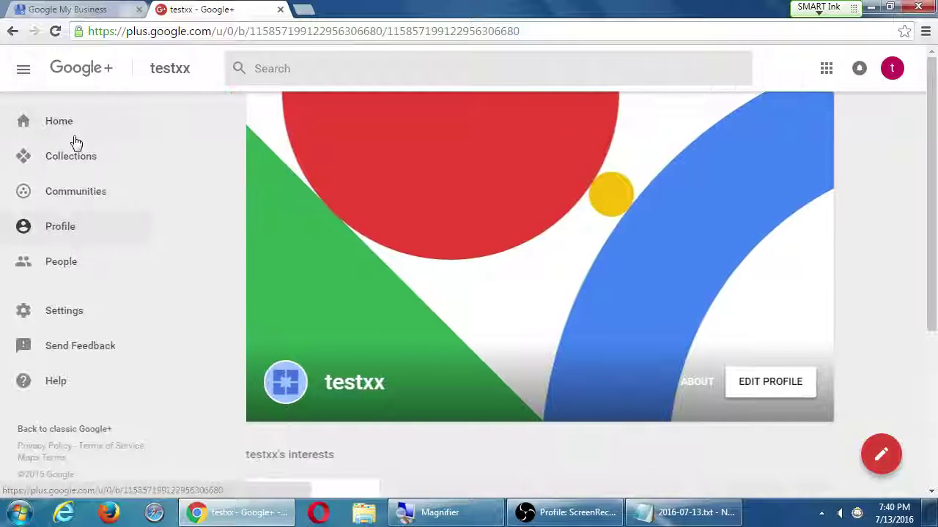
Go to the Google+ Home stream of the testxx page.
key(super)
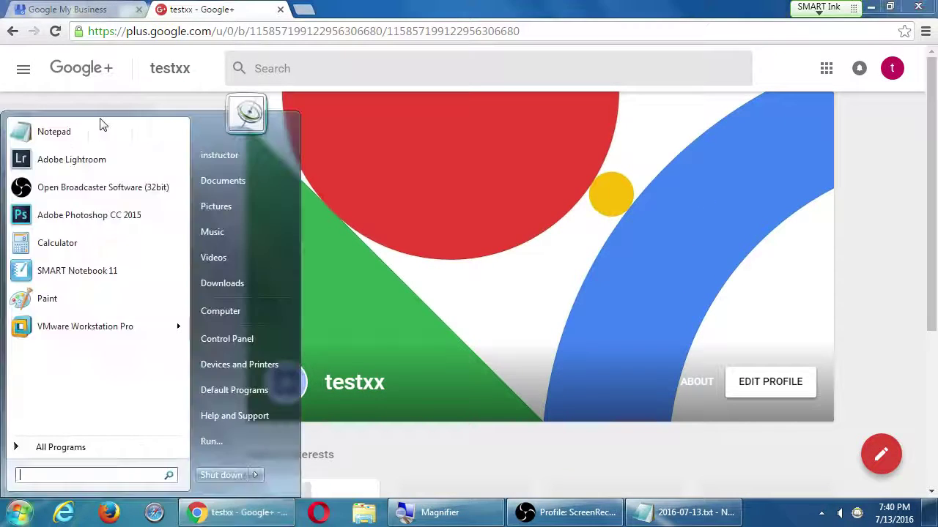
key(super)
click(61, 122)
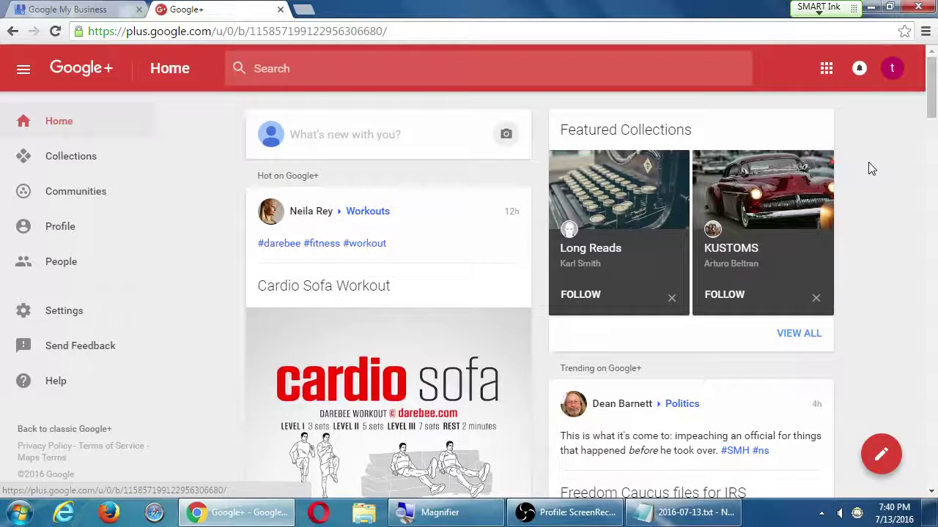
Switch to the 2016-07-13.txt notes in Notepad and add the lines "Followers" and "Following" at the end.
click(705, 501)
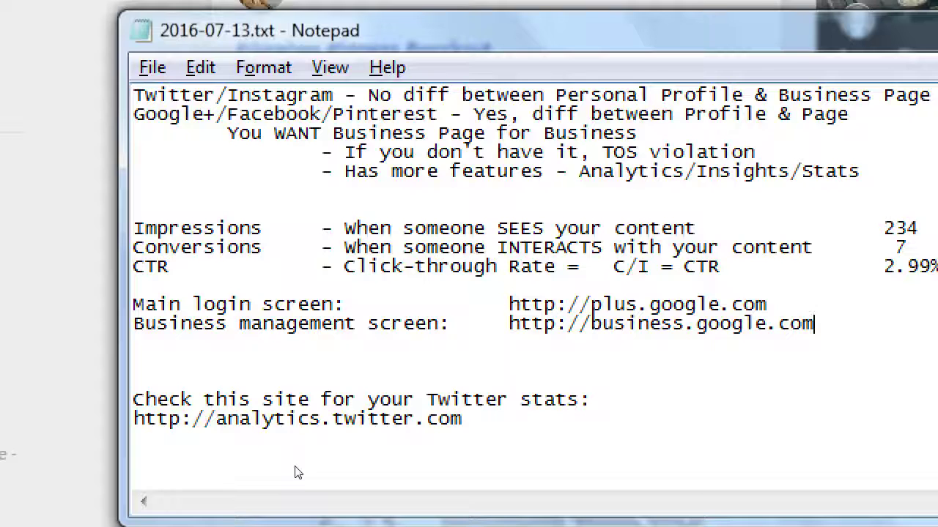
key(ctrl+End)
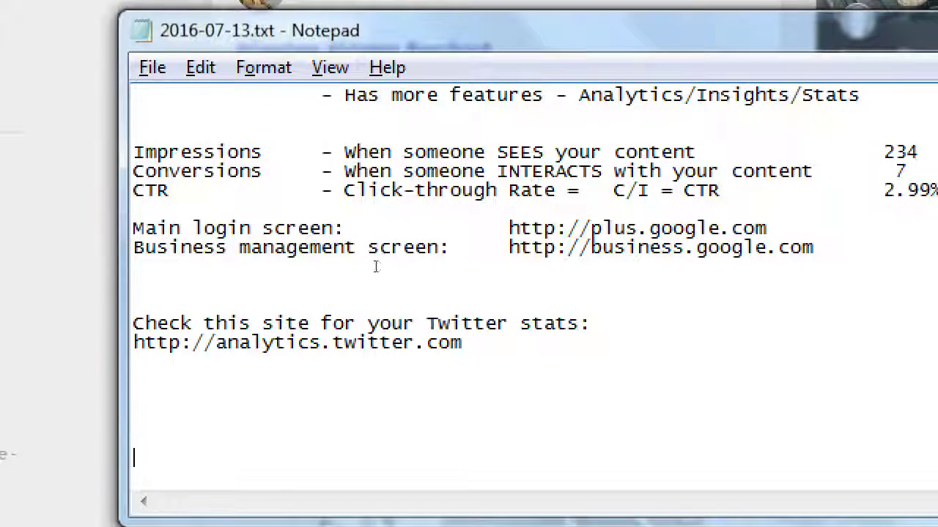
key(BackSpace)
key(BackSpace)
text(Fo)
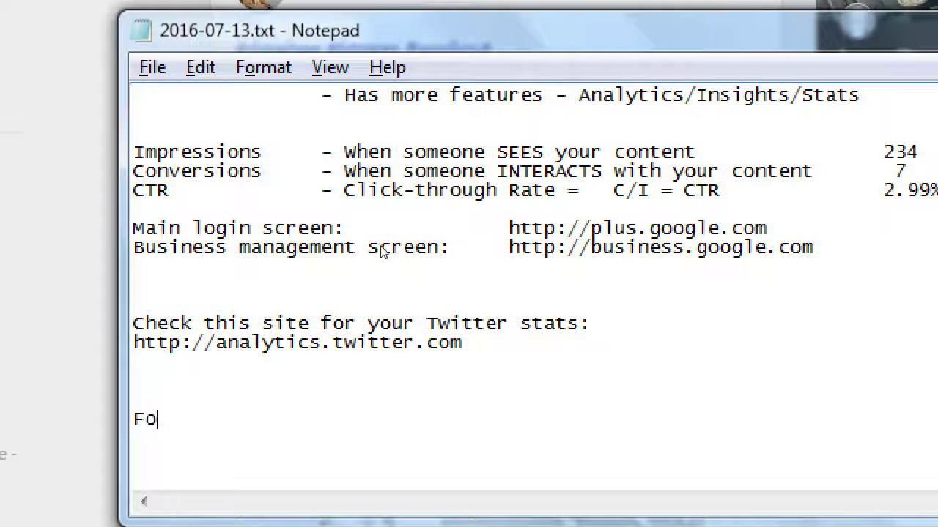
text(llowers)
key(Return)
text(Foll)
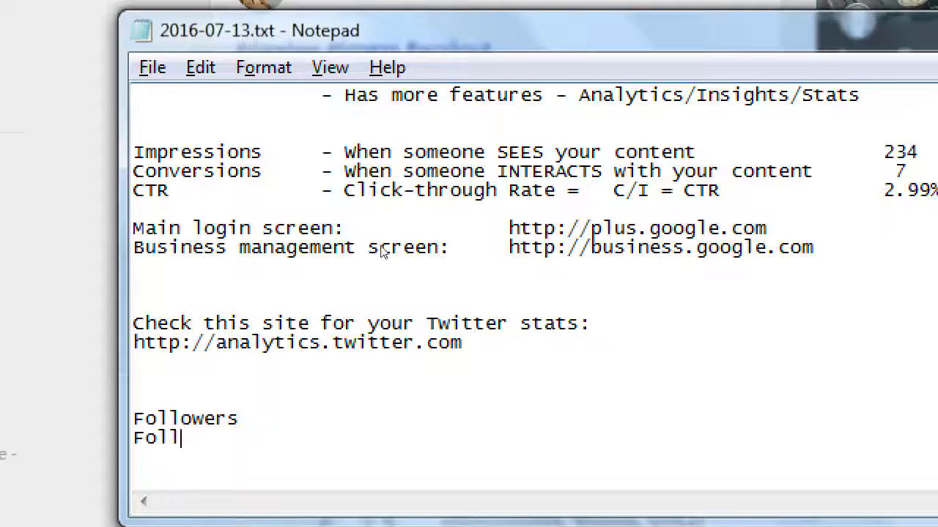
text(owing)
Add the definition "- Other accounts that 'subscribe' to you to see your content" after Followers, separated by a tab.
key(Up)
key(Tab)
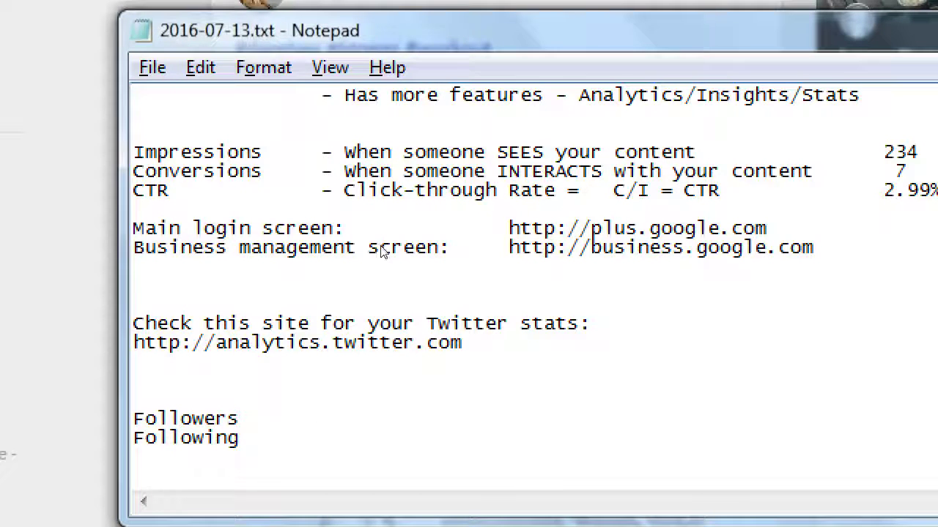
text(=-)
text( Othera ccou)
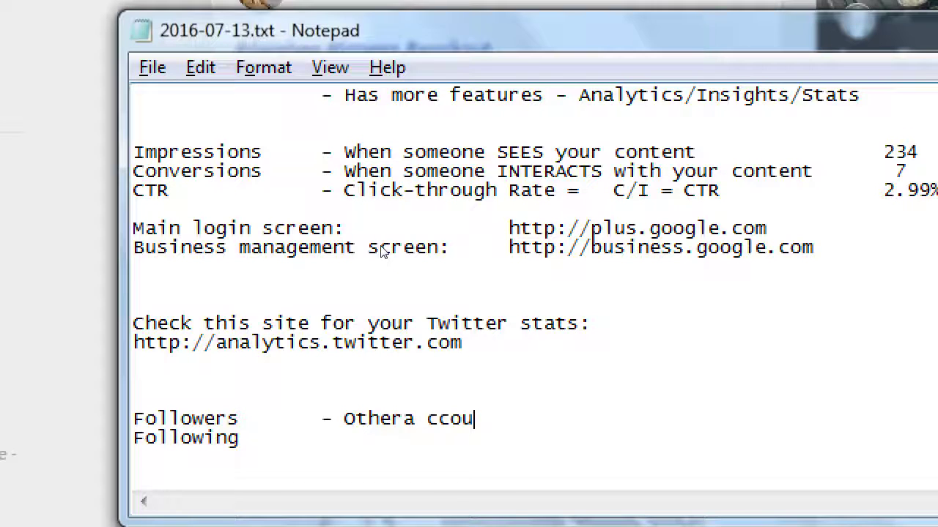
key(BackSpace)
key(BackSpace)
key(BackSpace)
key(BackSpace)
key(BackSpace)
key(BackSpace)
text(accounts that 'su)
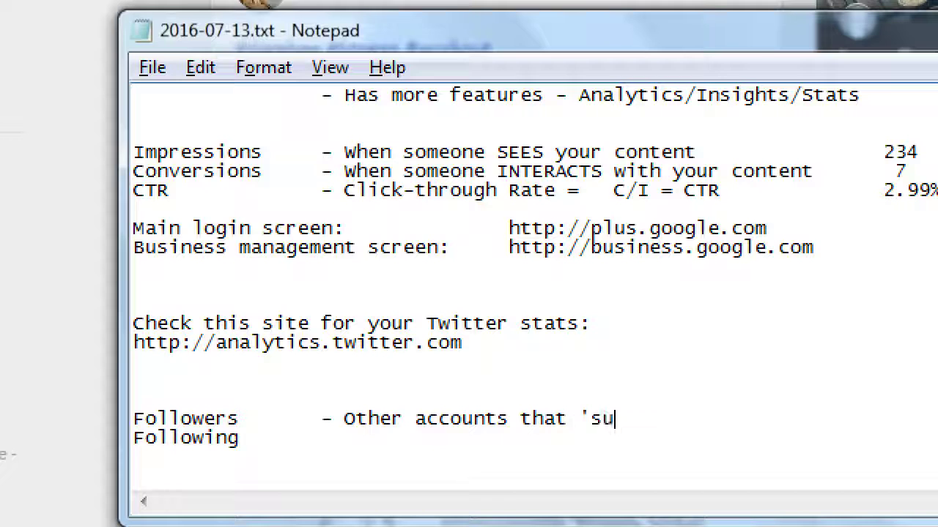
text(bscribe' t)
key(ctrl+z)
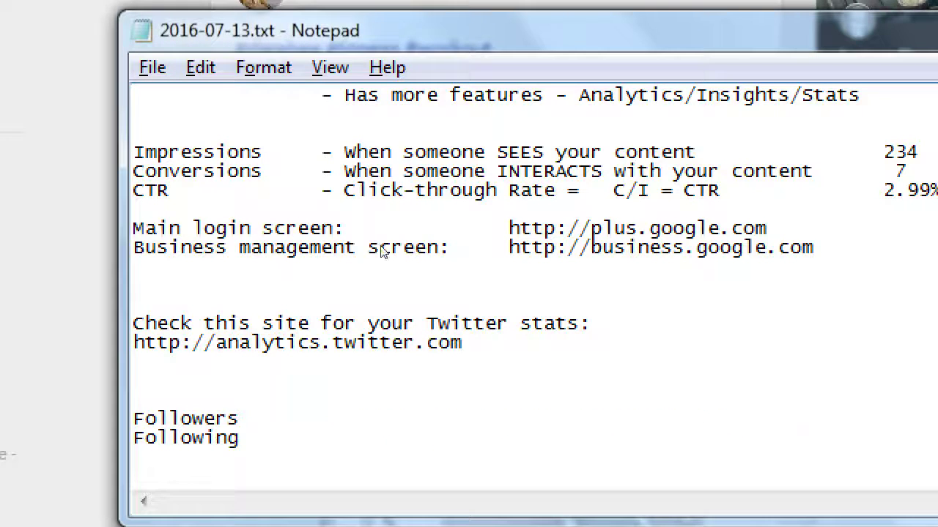
key(ctrl+z)
text(and)
key(BackSpace)
key(BackSpace)
key(BackSpace)
text(to you to)
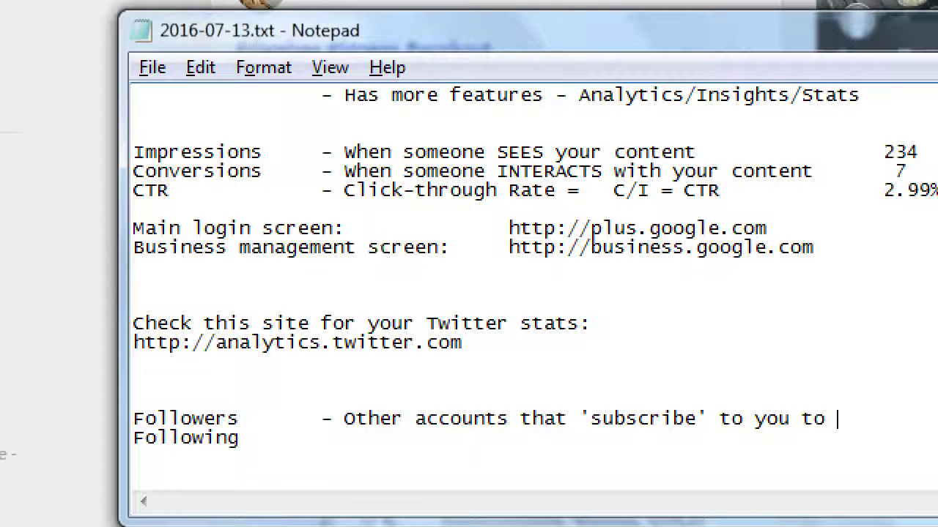
text(see your)
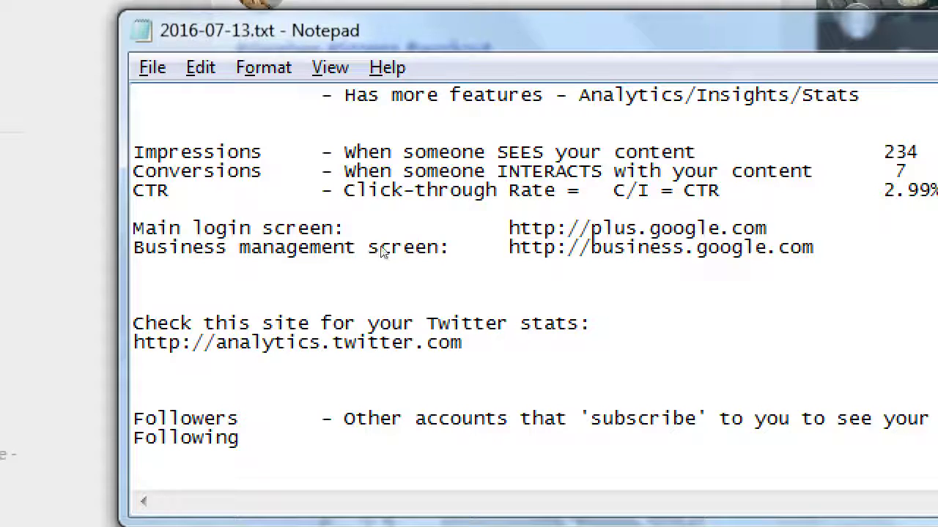
text( tuff)
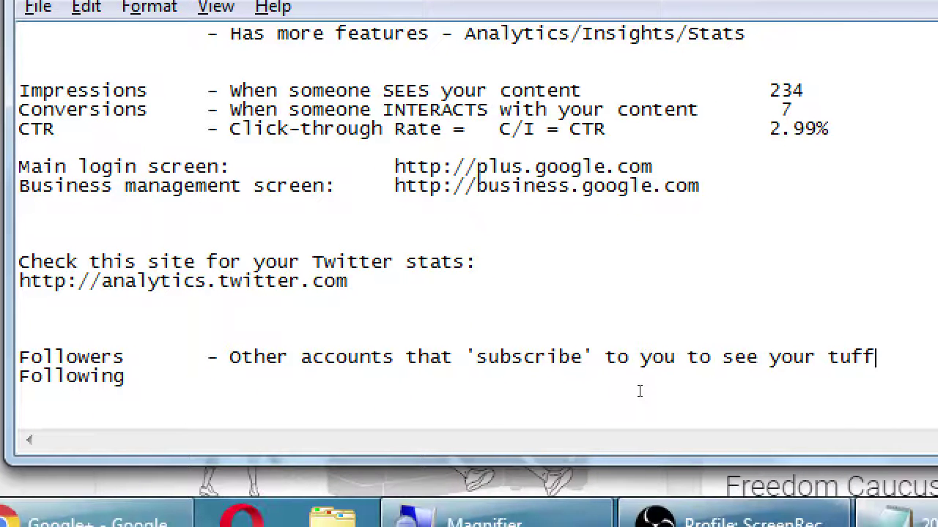
key(ctrl+shift+Left)
text(co)
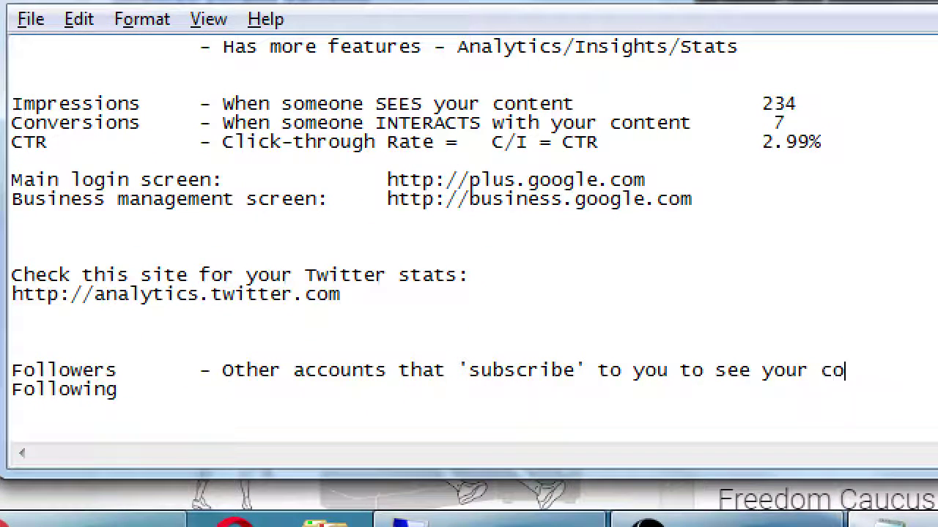
text(ntent)
Add the definition "- Other accounts YOU 'subscribe' to, to see their content" after Following, separated by a tab.
key(Down)
key(Tab)
text(-)
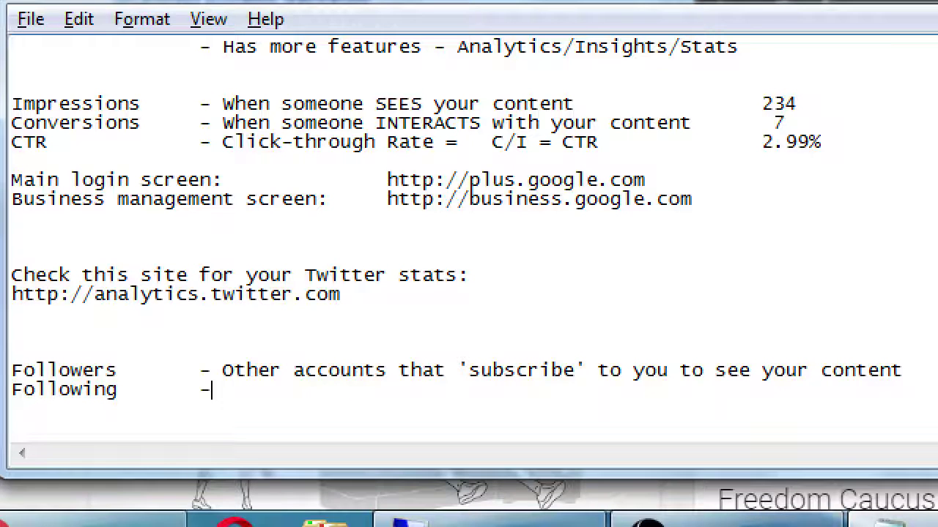
text( Other accou)
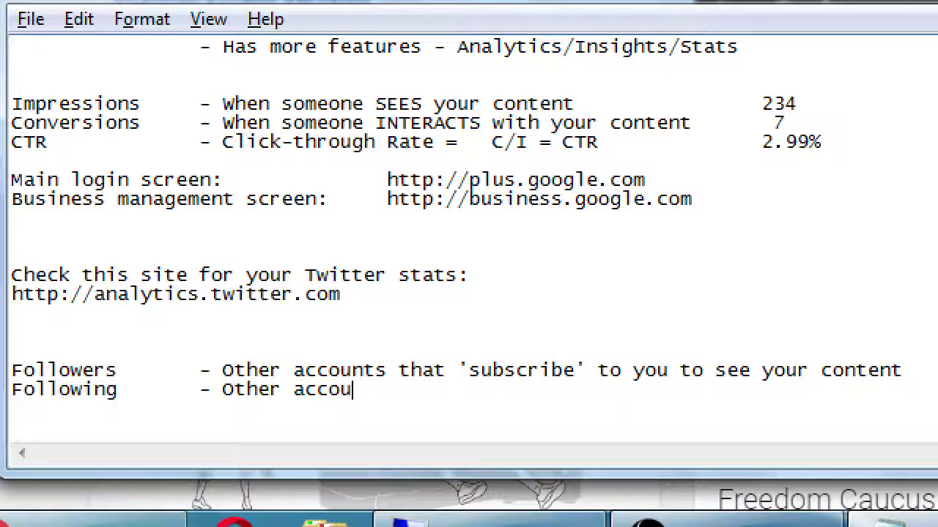
text(nts YOU 's)
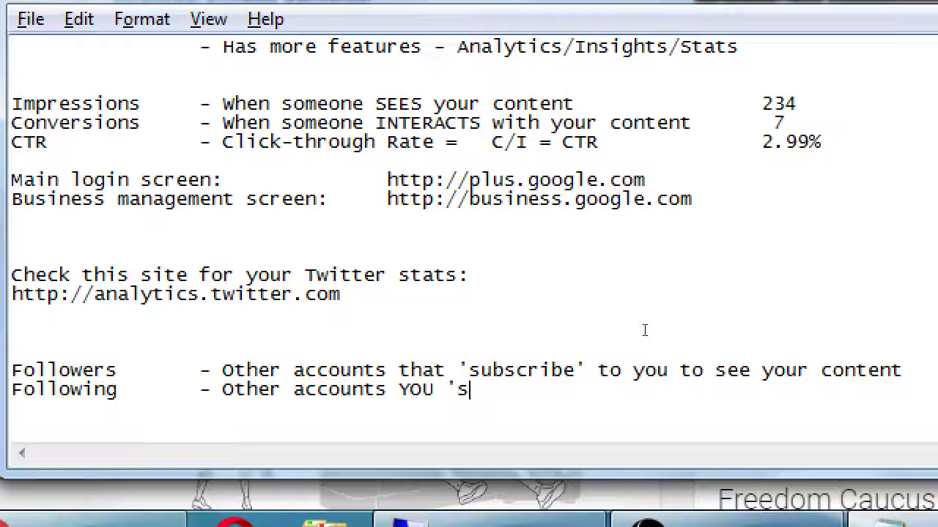
text(ubscribe' )
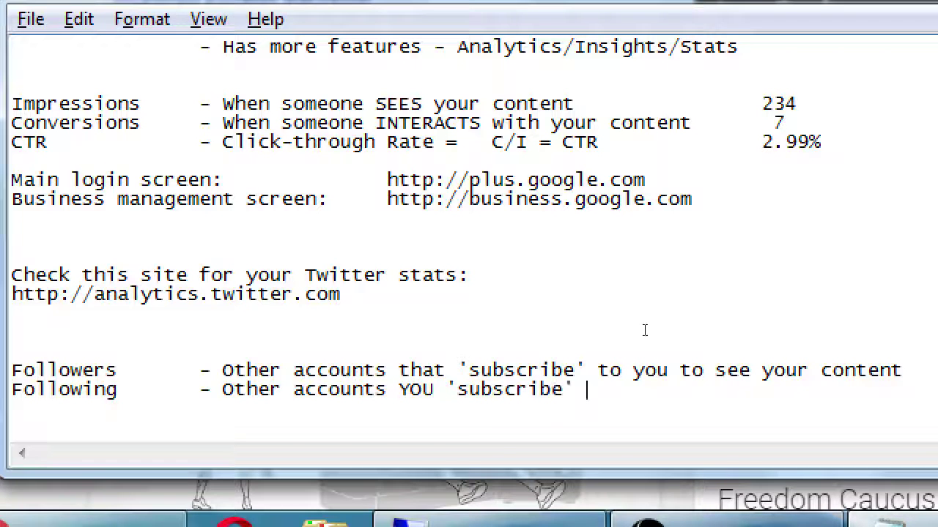
text(to, to see)
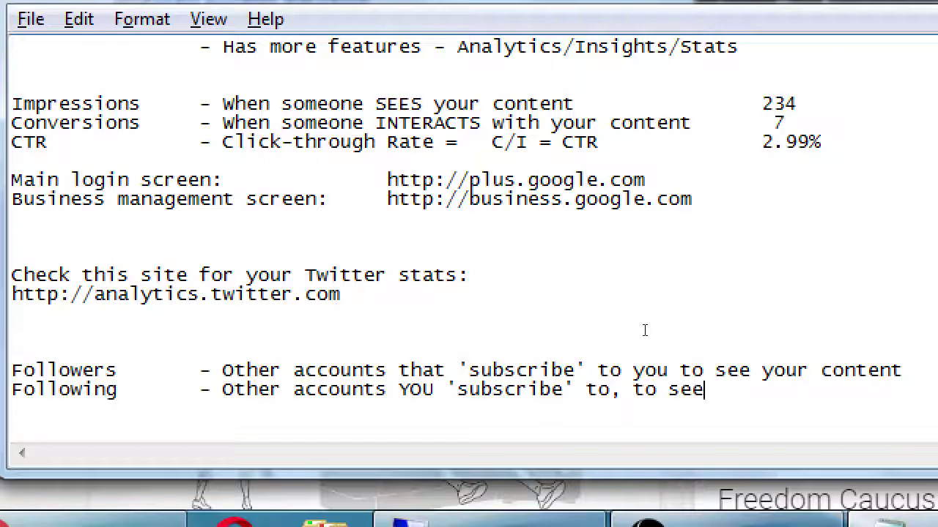
text( their content)
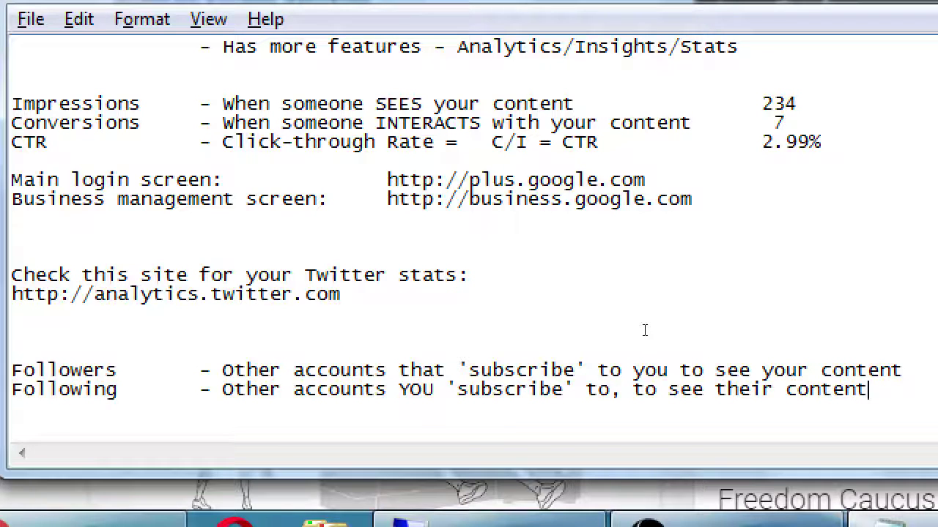
Switch back to Google+ in the browser and open the Following list of the People section.
key(super+minus)
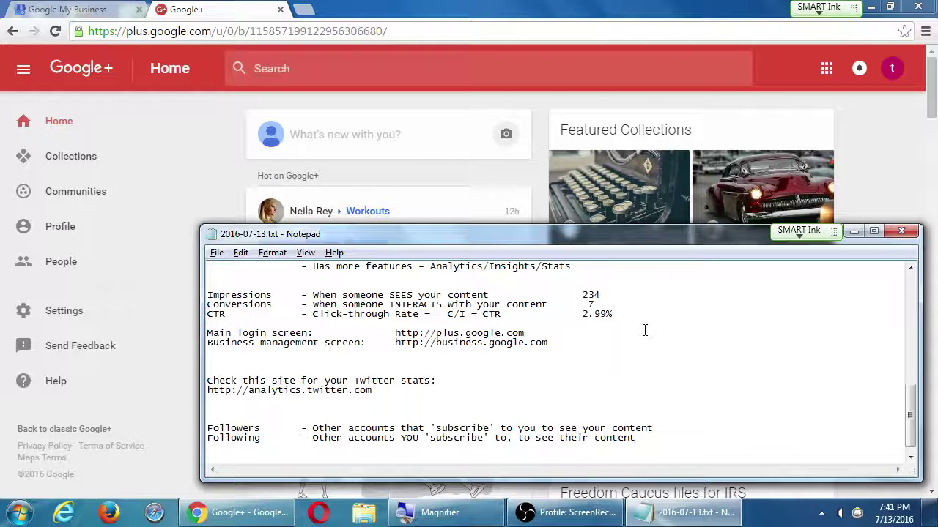
click(214, 158)
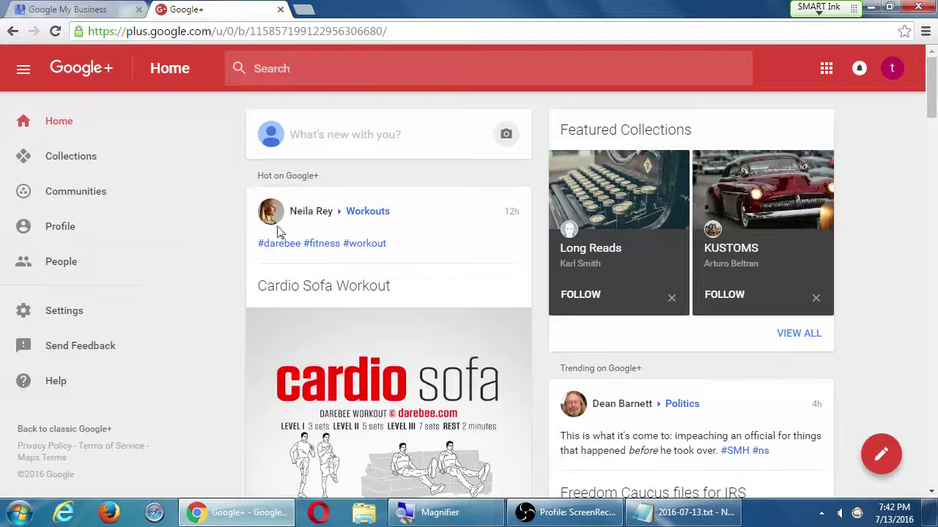
mouse_move(306, 215)
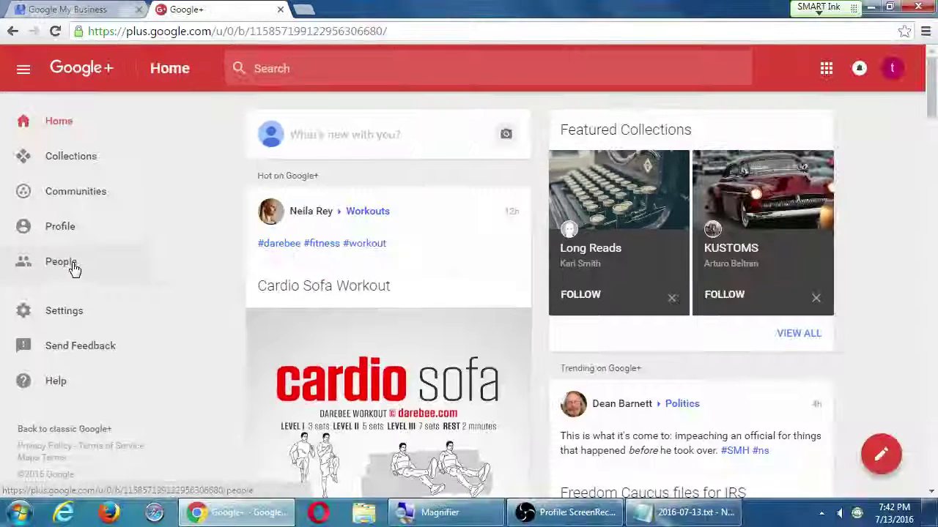
click(61, 263)
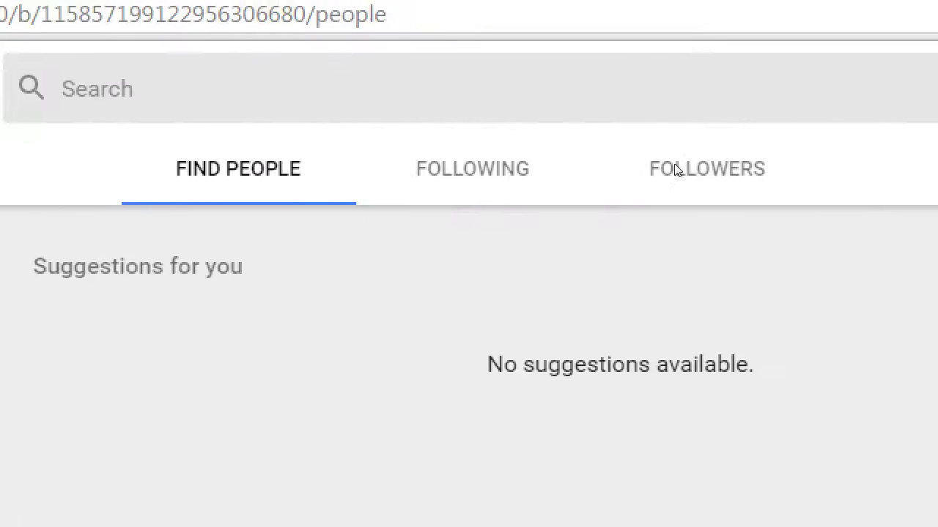
click(465, 167)
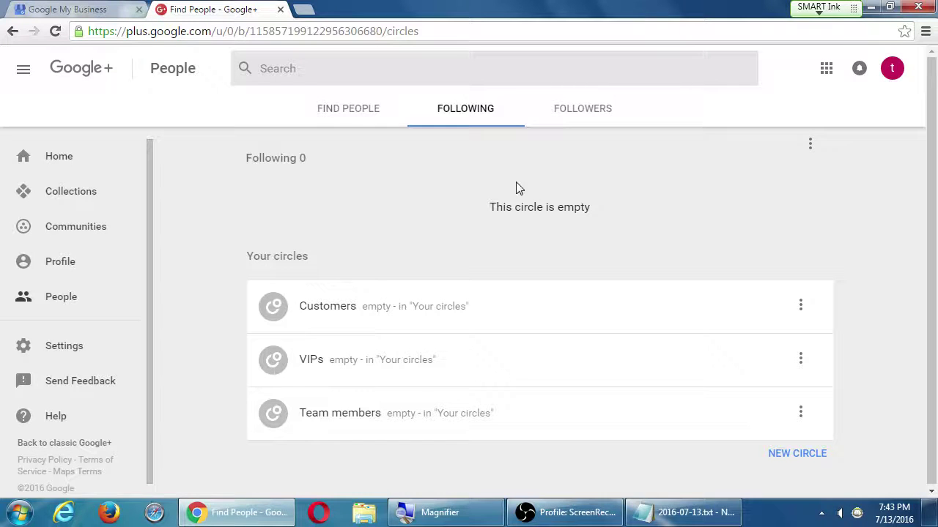
Switch to the 2016-07-13.txt notes in Notepad and add the line "Organize your Following (who you are following) into Circles" at the end.
click(661, 517)
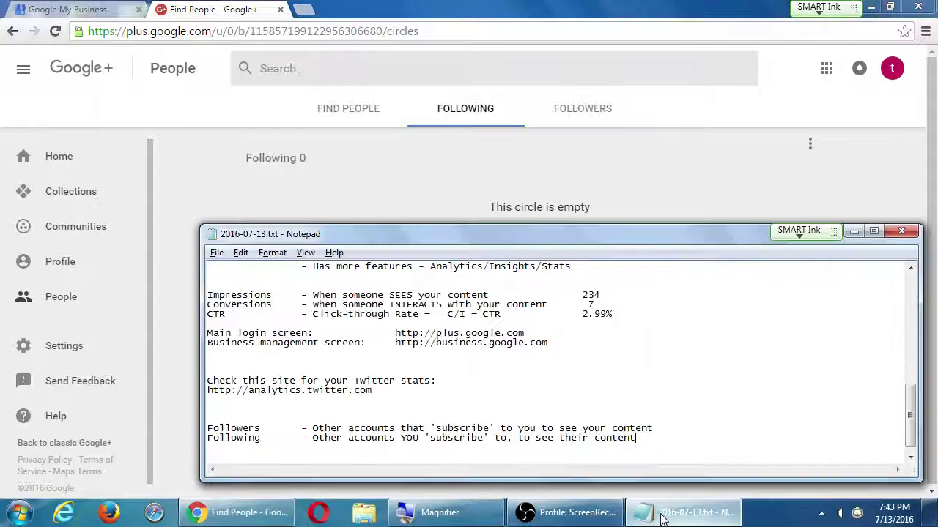
key(super+plus)
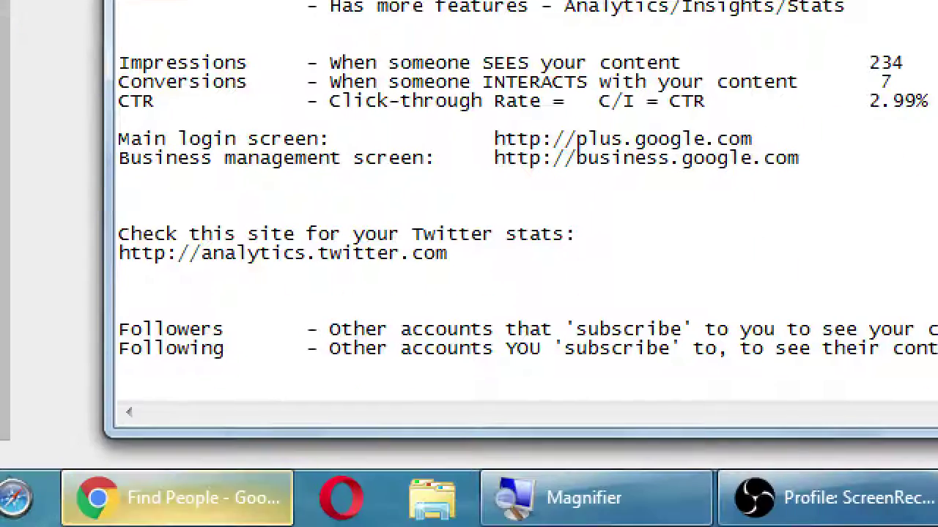
key(Down)
key(Down)
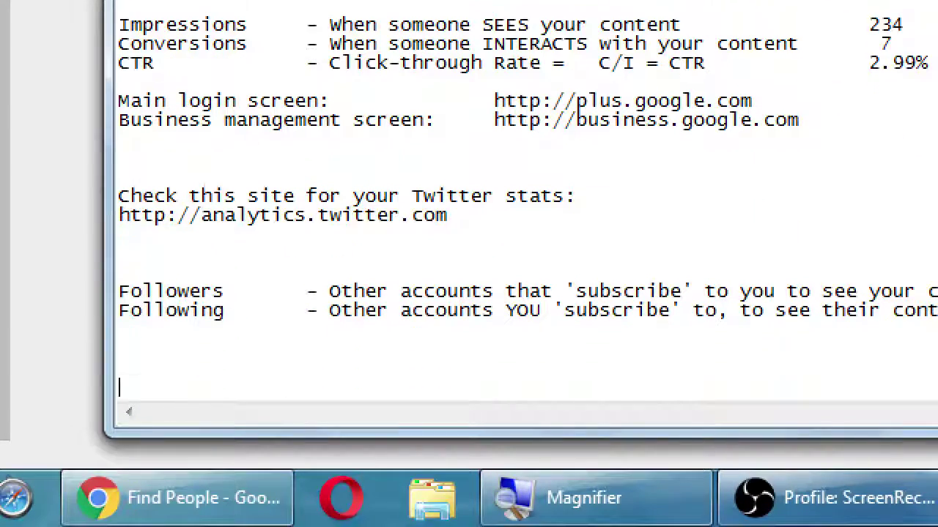
text(Organize y)
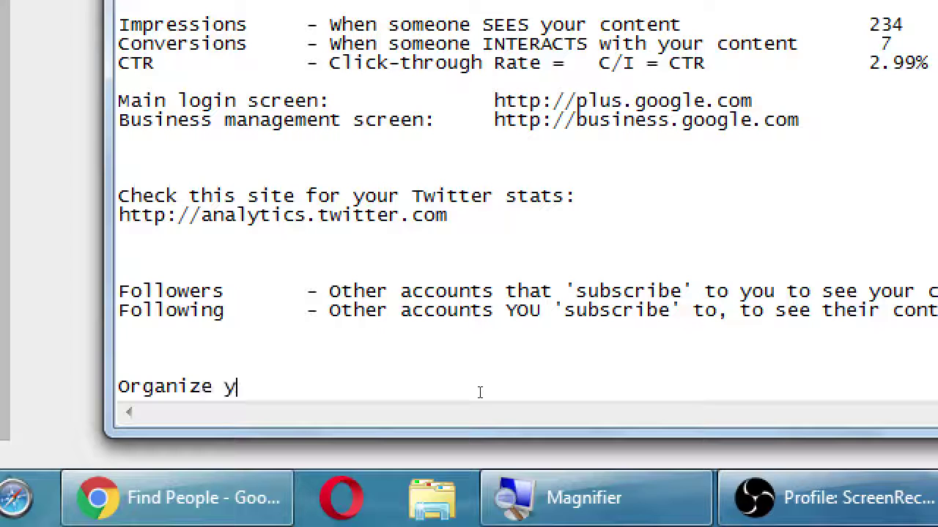
text(our Followi)
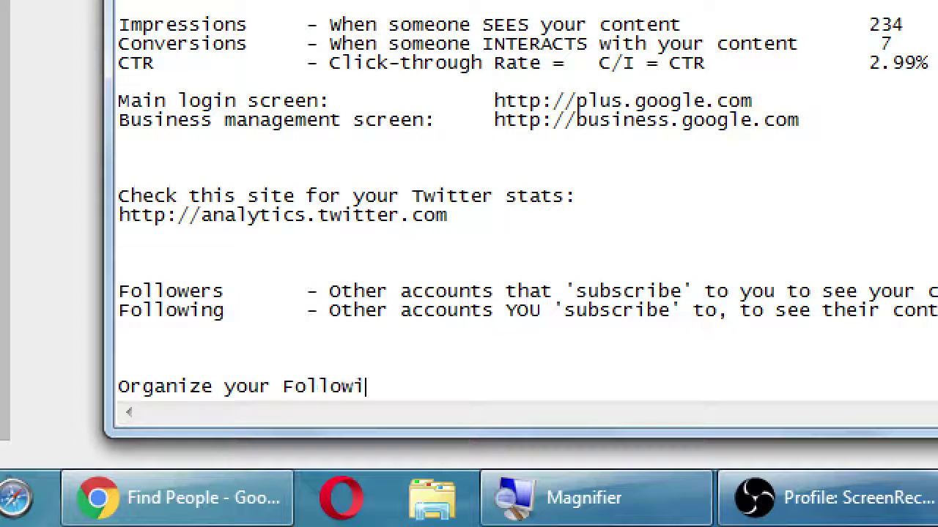
text(ng (who you are)
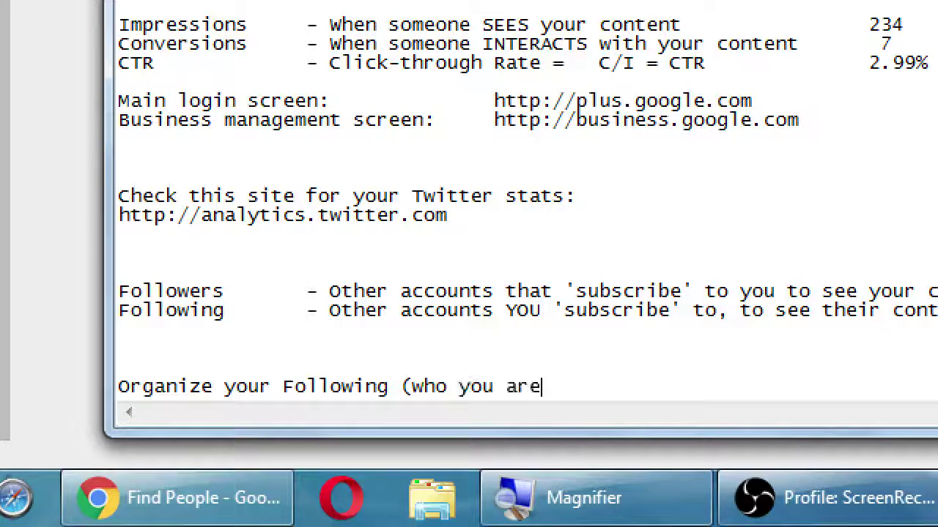
text( following))
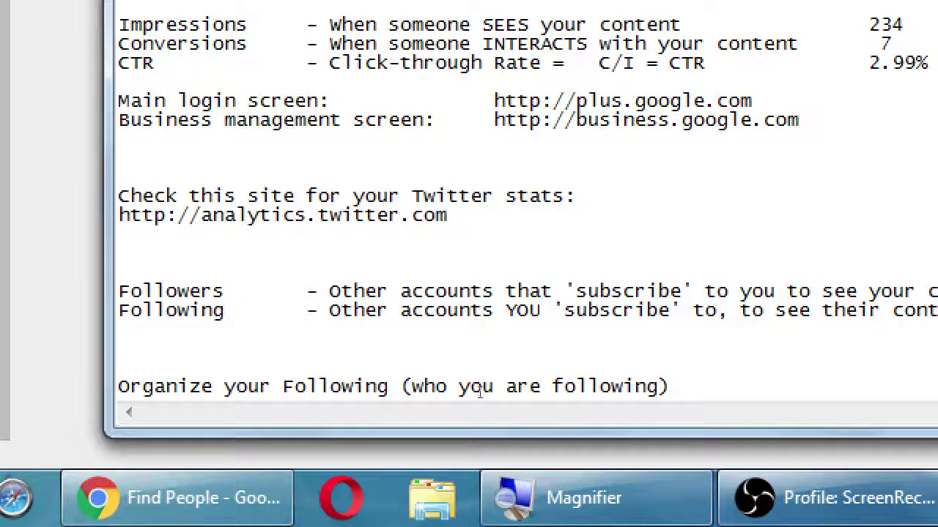
text( into )
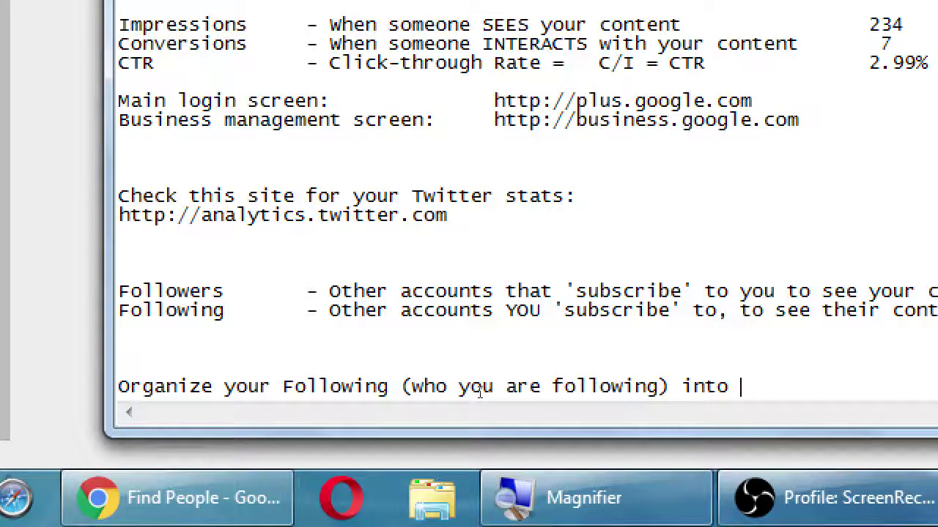
text(Circles)
Remove the parenthetical "(who you are following)" from the last line of the notes.
key(Left)
key(Left)
key(Left)
key(Left)
key(Left)
key(Left)
key(Left)
key(Left)
key(Left)
key(Left)
key(Left)
key(Left)
key(Left)
key(Left)
key(Left)
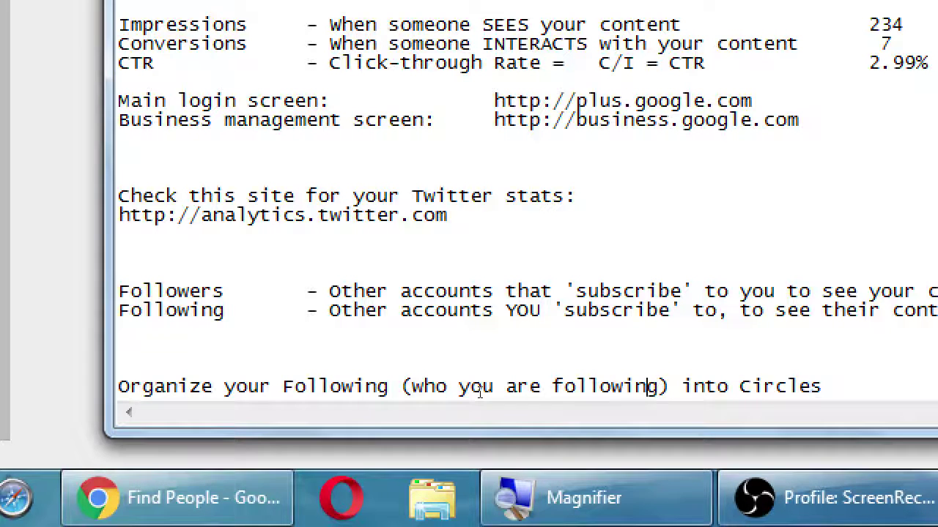
key(Left)
key(Left)
key(Left)
key(Left)
key(Left)
key(Left)
key(Left)
key(Left)
key(Left)
key(Left)
key(Left)
key(Left)
key(Left)
key(Left)
key(Left)
key(Left)
key(Left)
key(Left)
key(Left)
key(Left)
key(Right)
key(Right)
key(Right)
key(Right)
key(Right)
key(Right)
key(Right)
key(Right)
key(Right)
key(Right)
key(Right)
key(Right)
key(Right)
key(Right)
key(Right)
key(Right)
key(shift+Right)
key(shift+Right)
key(shift+Right)
key(shift+Right)
key(shift+Right)
key(shift+Right)
key(shift+Right)
key(shift+Right)
key(shift+Right)
key(shift+Right)
key(shift+Right)
key(shift+Right)
key(shift+Right)
key(shift+Right)
key(shift+Right)
key(shift+Right)
key(shift+Right)
key(shift+Right)
key(shift+Right)
key(shift+Right)
key(shift+Left)
key(shift+Left)
key(shift+Left)
key(shift+Left)
key(Delete)
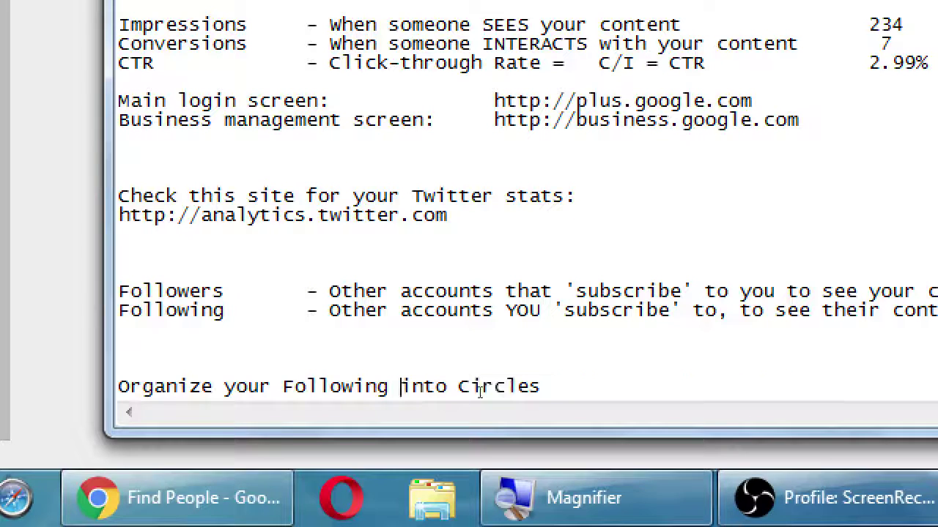
Replace "your" with "who you are" in the last line so it reads "Organize who you are Following into Circles".
key(ctrl+Left)
key(ctrl+Left)
text(whgoi)
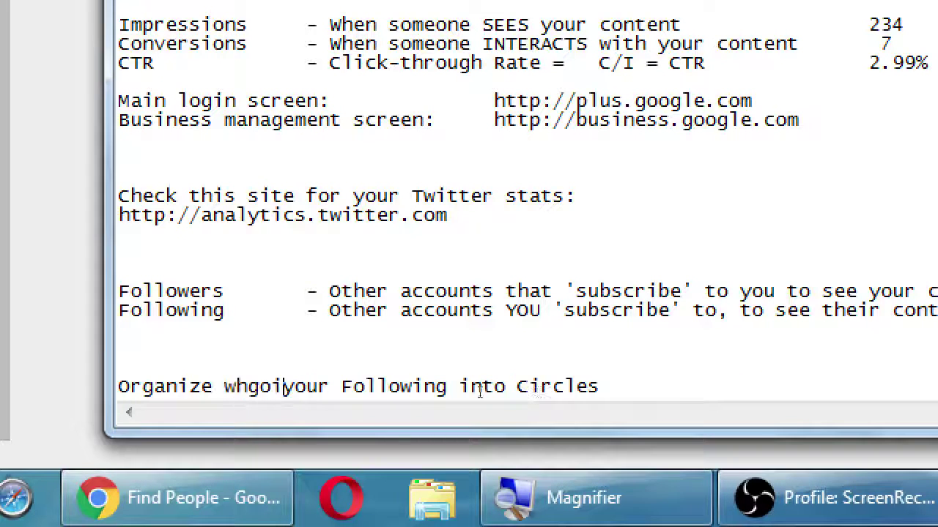
key(BackSpace)
key(BackSpace)
key(BackSpace)
text(o you)
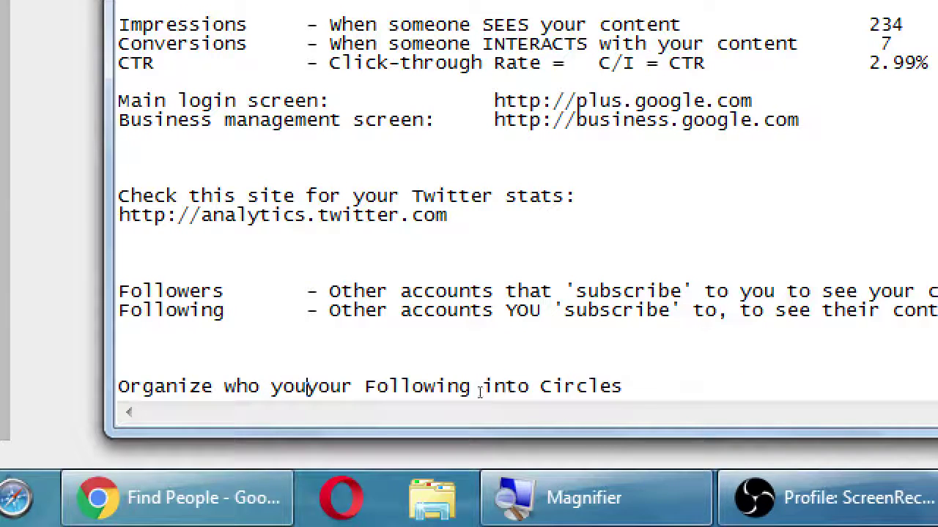
text( are)
key(ctrl+shift+Right)
key(Delete)
Switch back to Google+ in the browser and create a new circle named "Cat People".
key(super+minus)
click(185, 180)
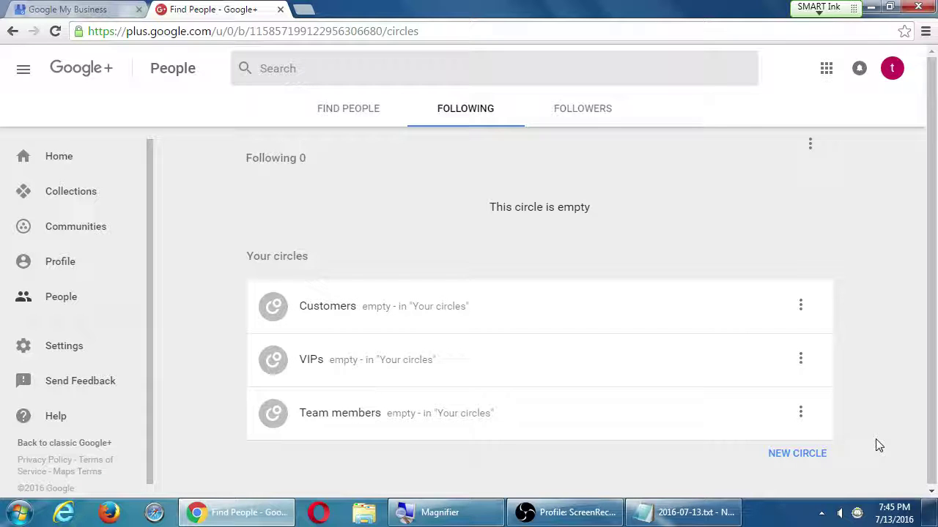
click(779, 455)
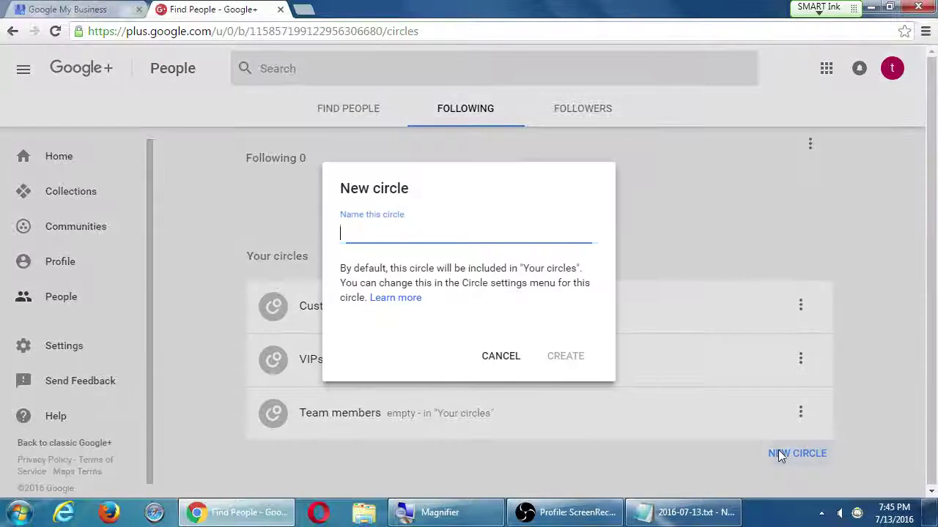
text(Cat)
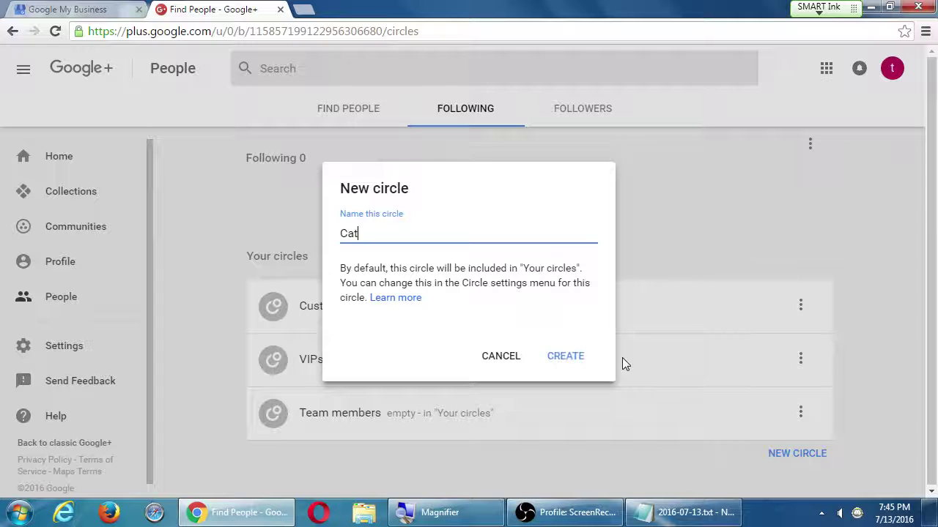
text( Poe)
key(BackSpace)
key(BackSpace)
text(epo)
key(BackSpace)
key(BackSpace)
key(BackSpace)
text(eople)
click(571, 358)
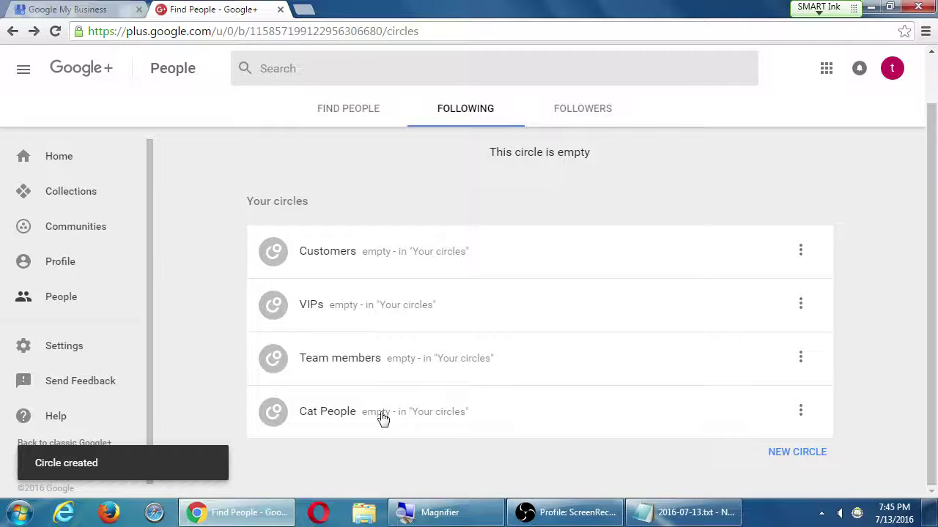
Create another new circle named "Dog People".
click(785, 454)
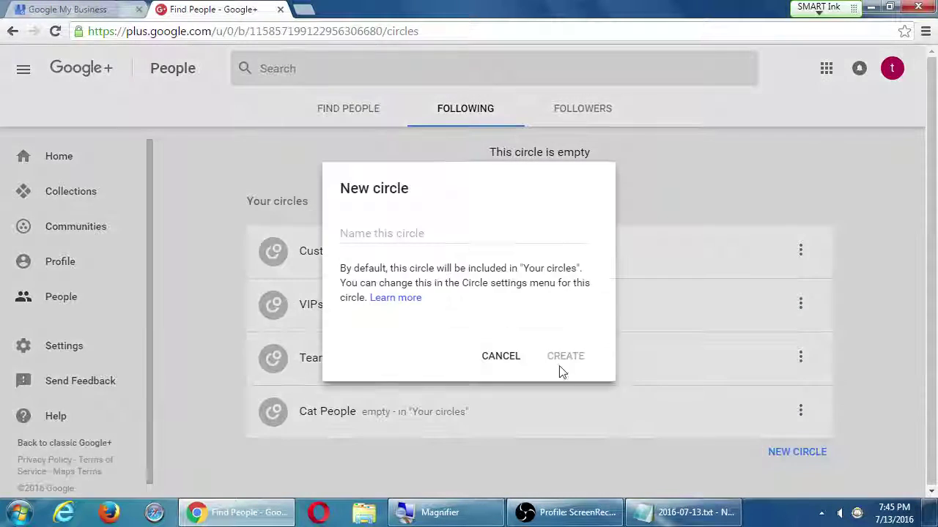
text(Dog)
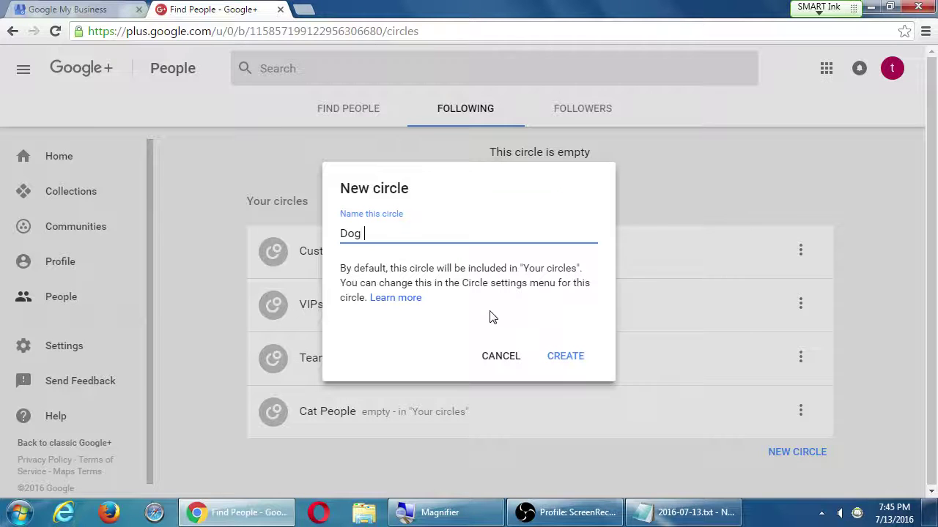
text( People)
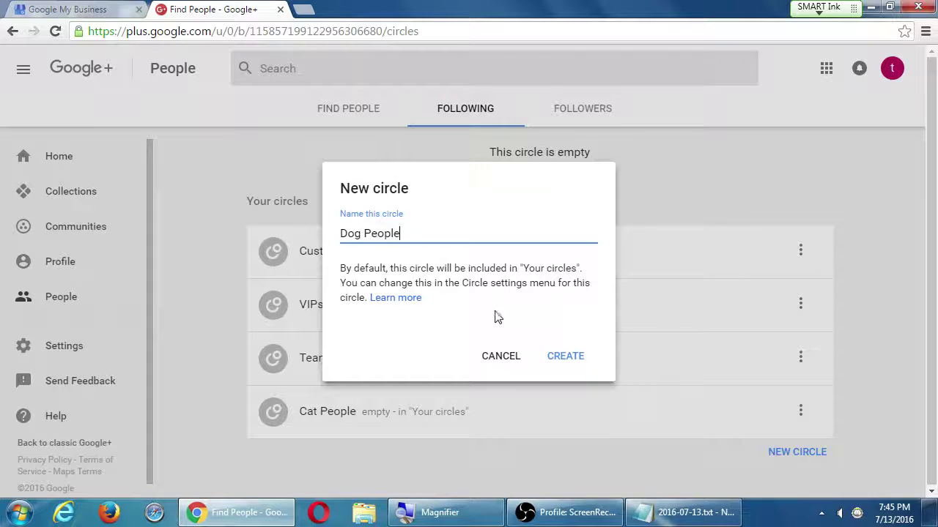
click(561, 361)
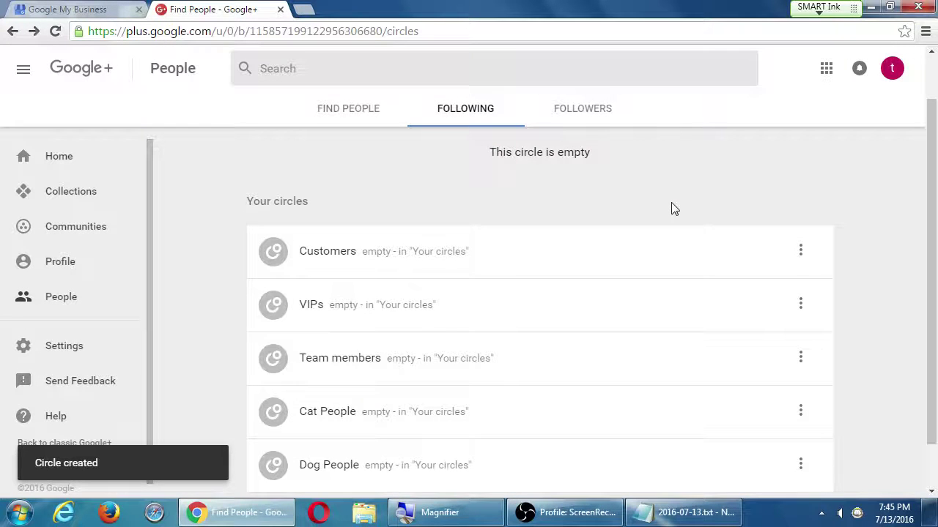
Switch to the Notepad notes and add the indented line "They can be put into more than one Circle" under the Circles line.
key(alt+Tab)
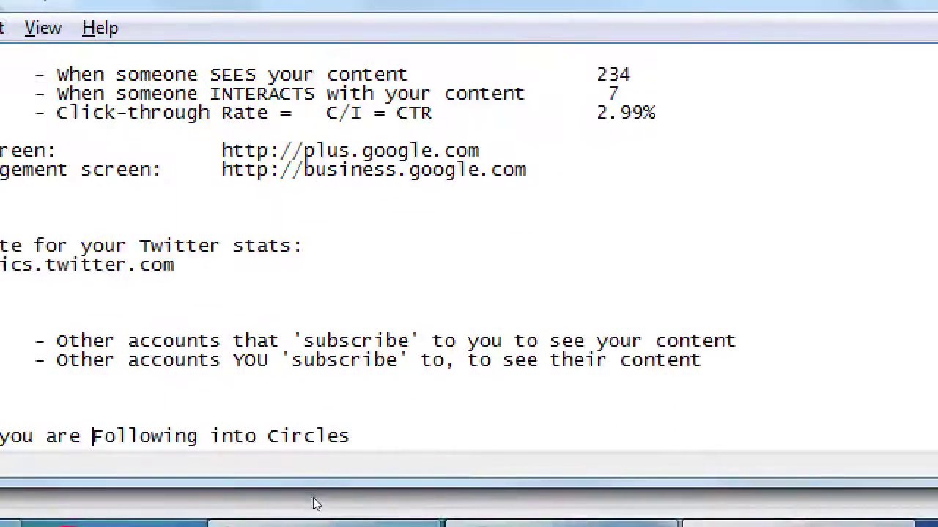
key(End)
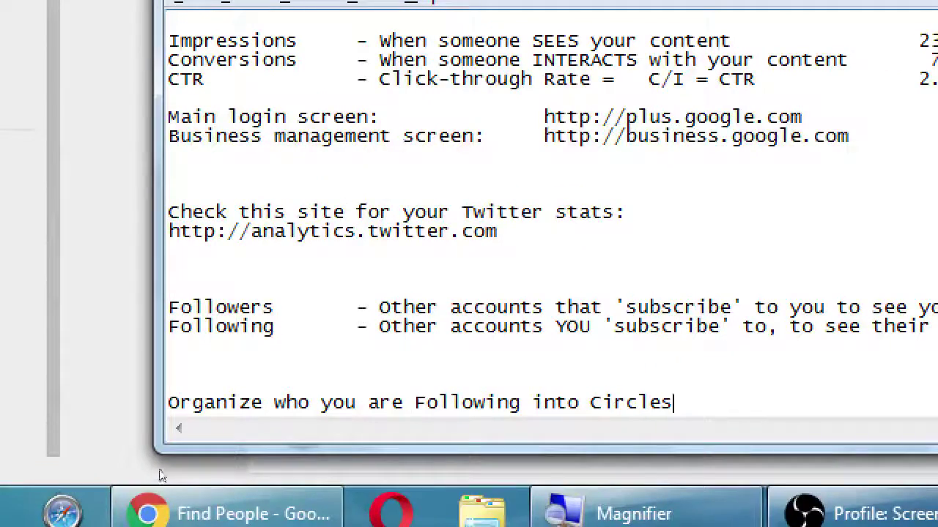
key(Return)
key(Tab)
text(They can b)
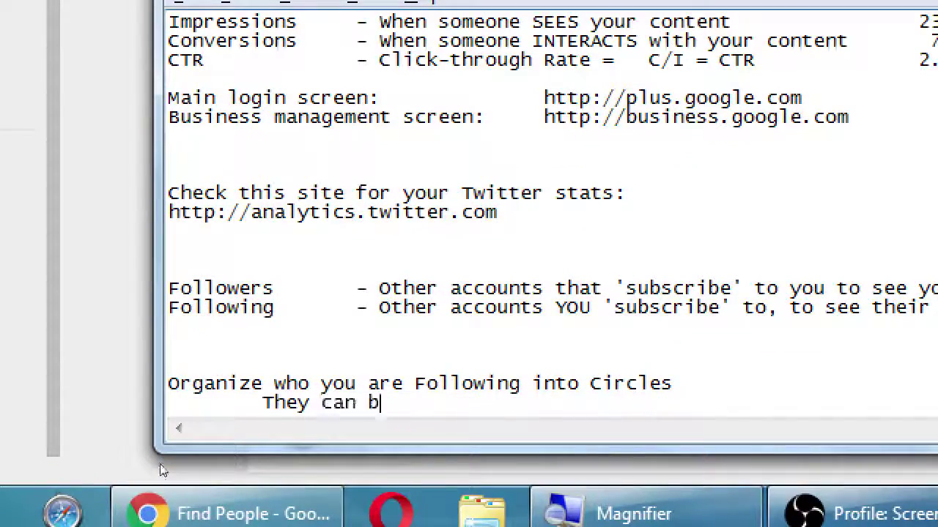
text(e put into more than)
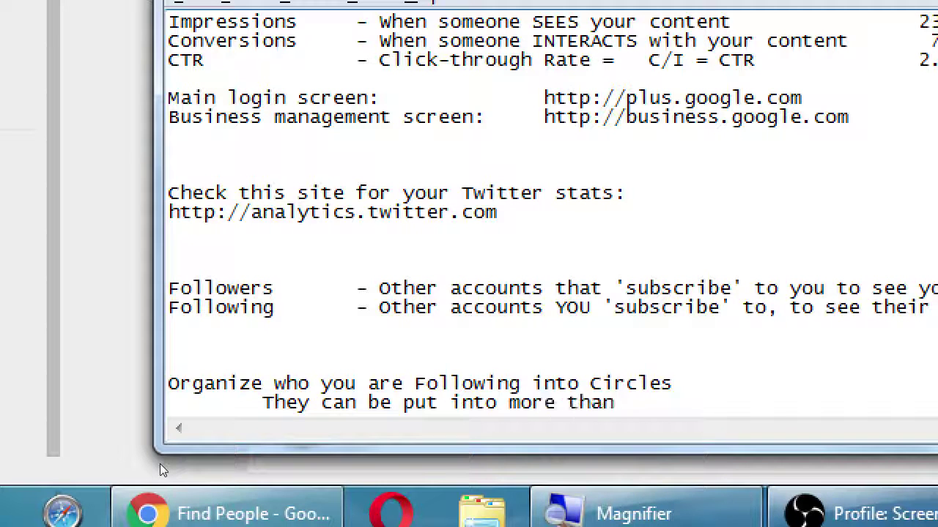
text( one Circle)
Add a second indented line, "They don't know the Circle they got put into", at the end of the notes.
key(Return)
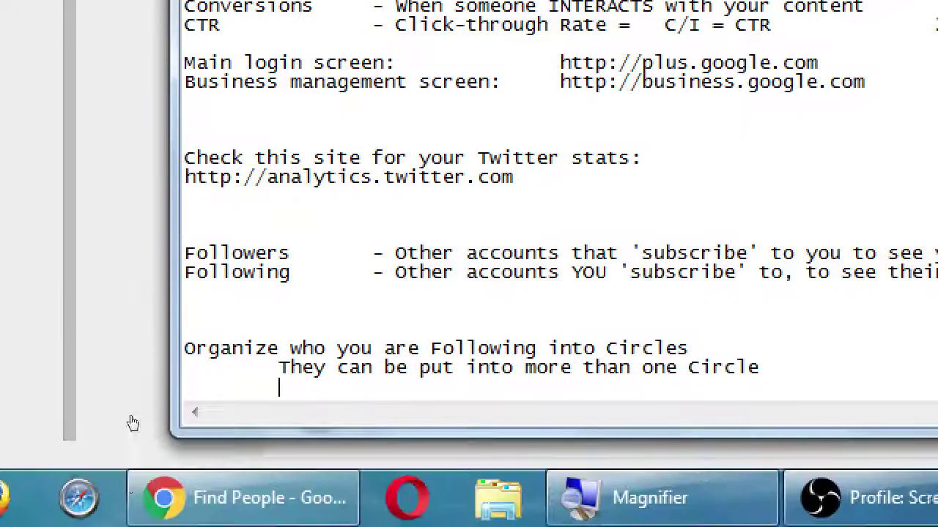
key(super)
key(super)
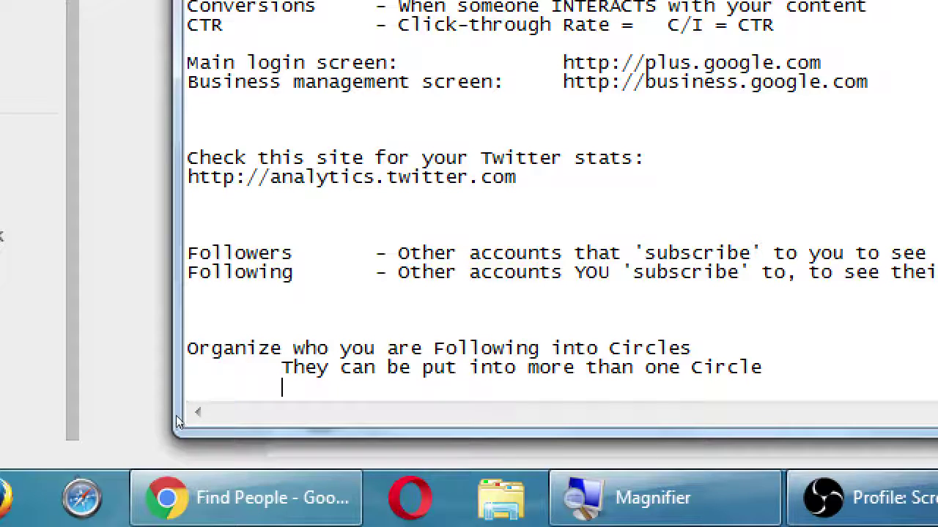
text(They don't know )
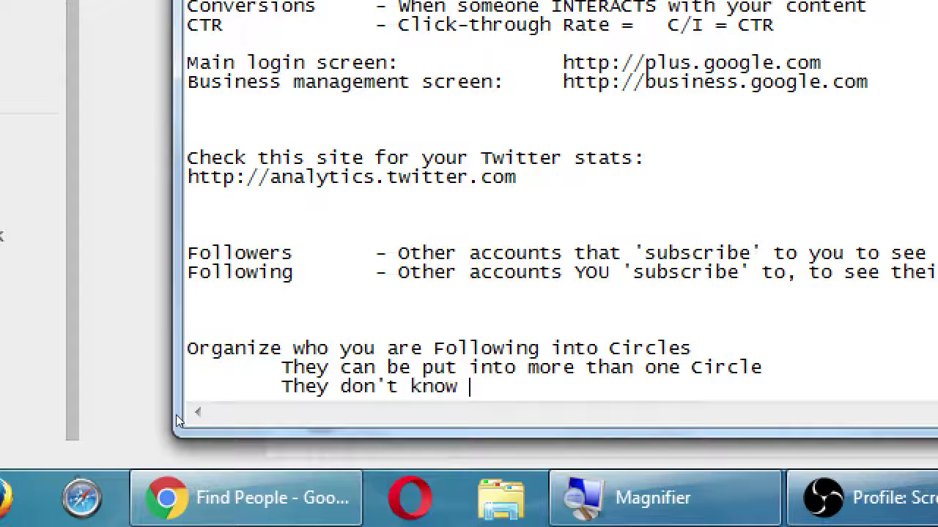
text(the c)
key(BackSpace)
text(C)
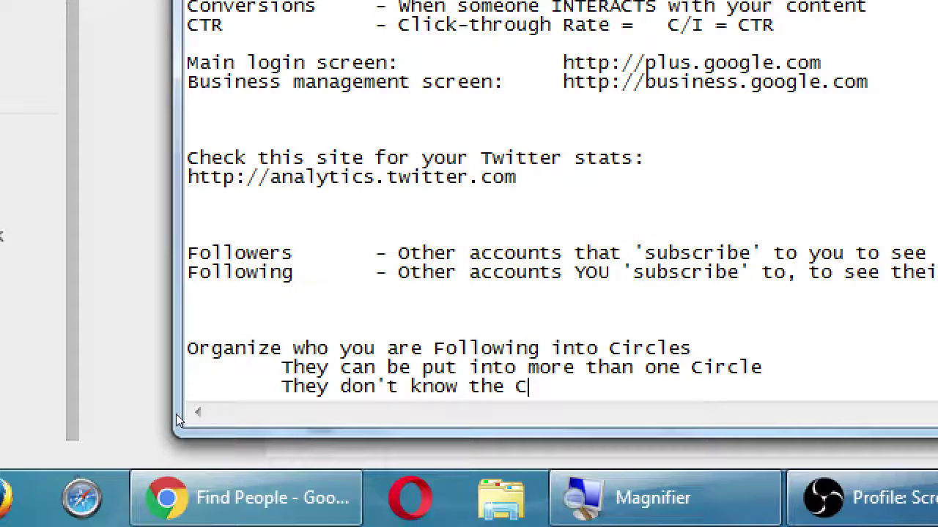
text(ircle the ygo)
key(BackSpace)
key(BackSpace)
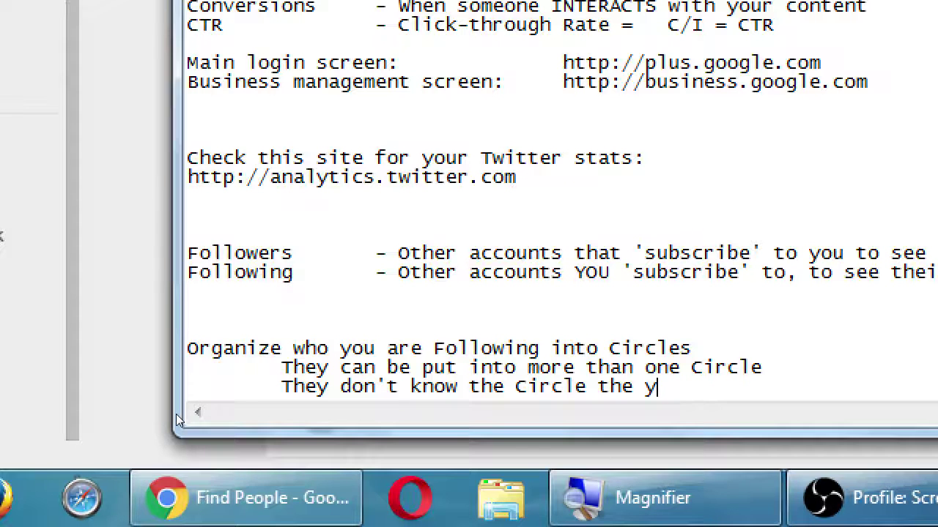
key(BackSpace)
key(BackSpace)
text(y got put i)
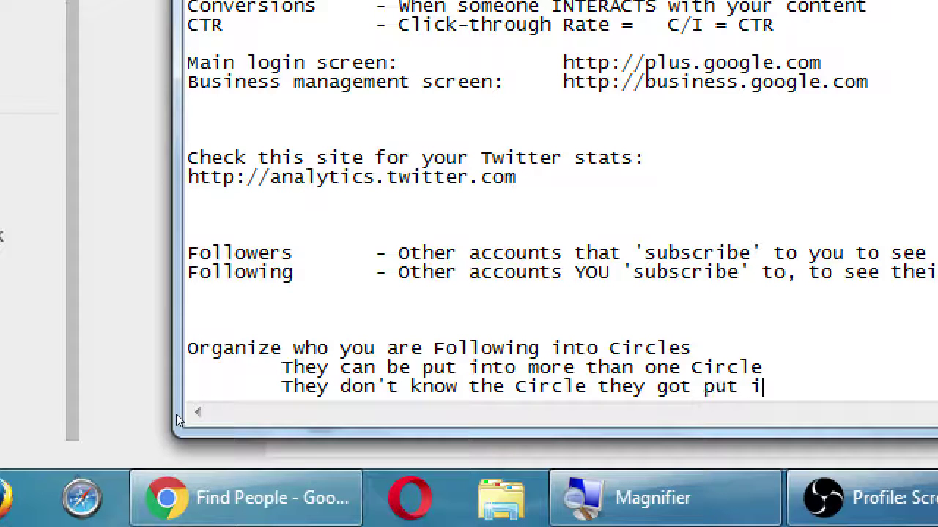
text(nto)
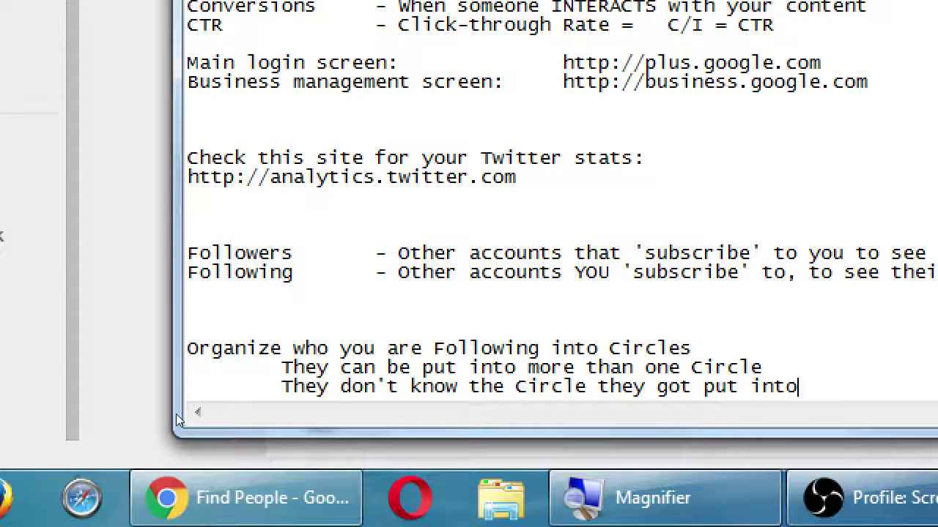
Switch back to the browser and open google.com/+pmdinteractive in a new tab.
key(super+minus)
click(539, 8)
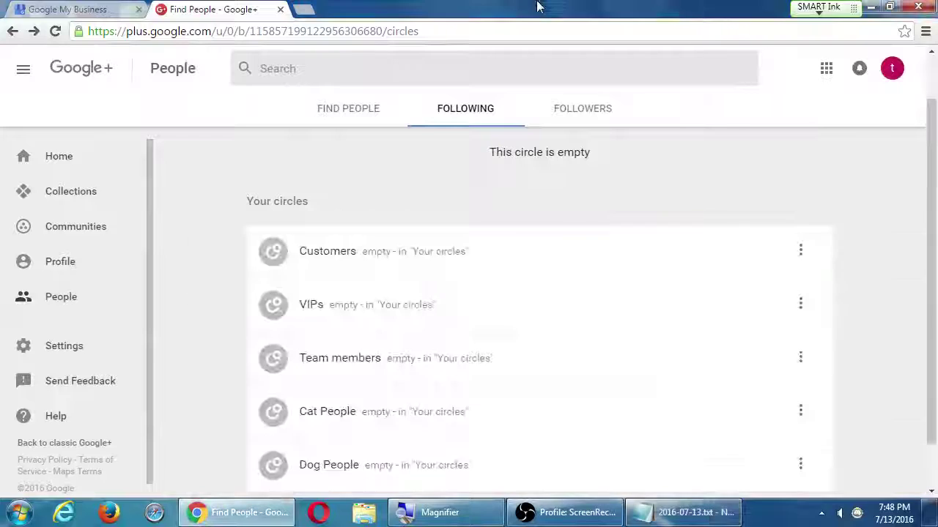
key(ctrl+t)
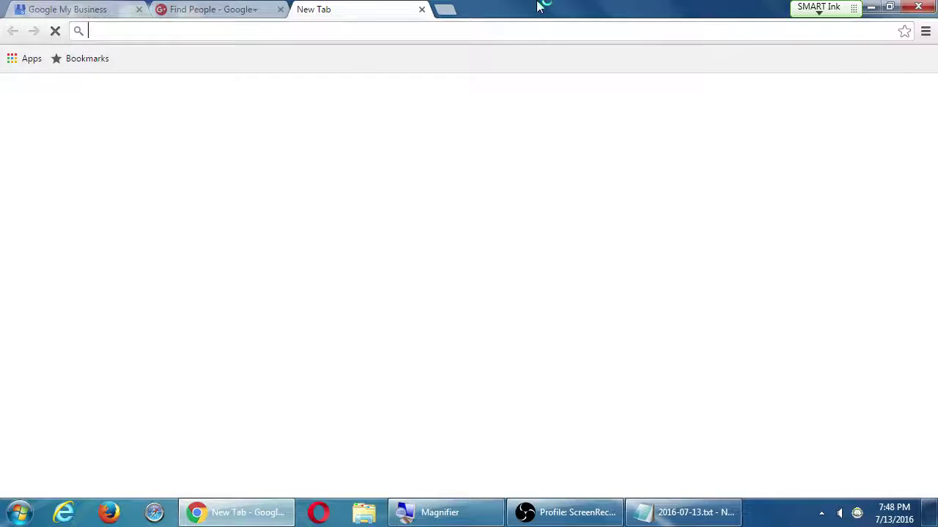
text(google.com/)
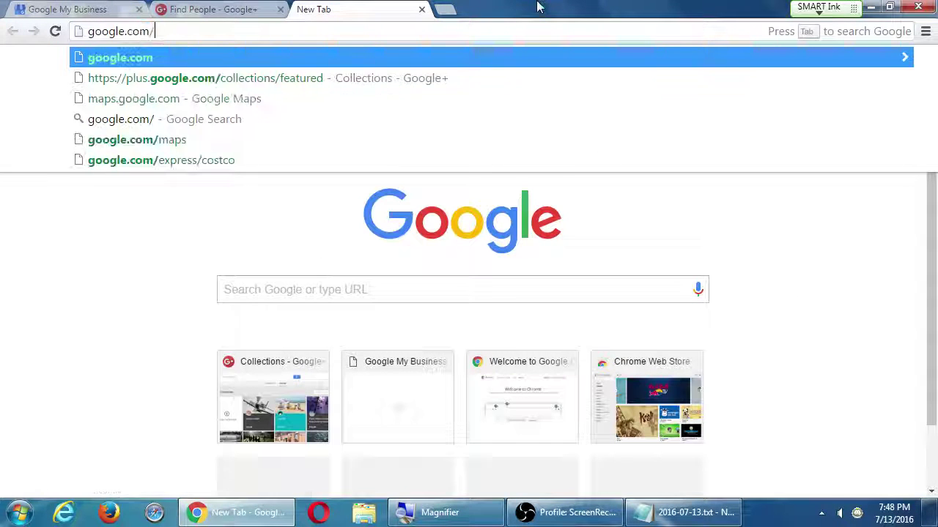
text(+pmd)
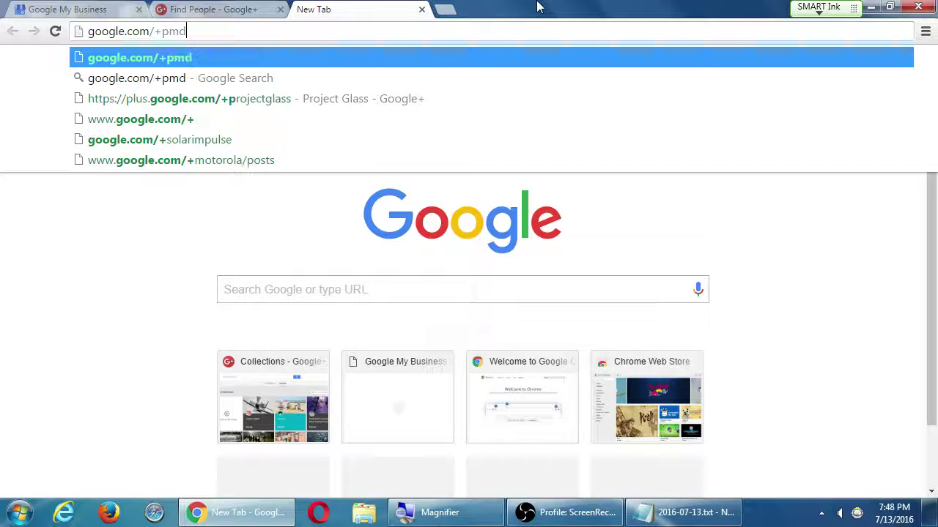
text(interactive)
key(Return)
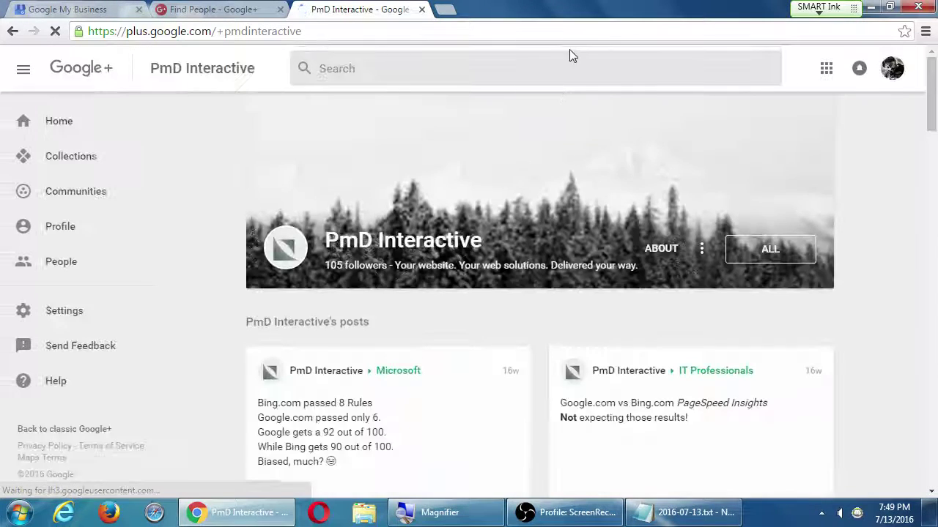
Look through PmD Interactive's posts and its About details, including the people in common and contact sections, and close the details.
scroll(427, 285, down, 1)
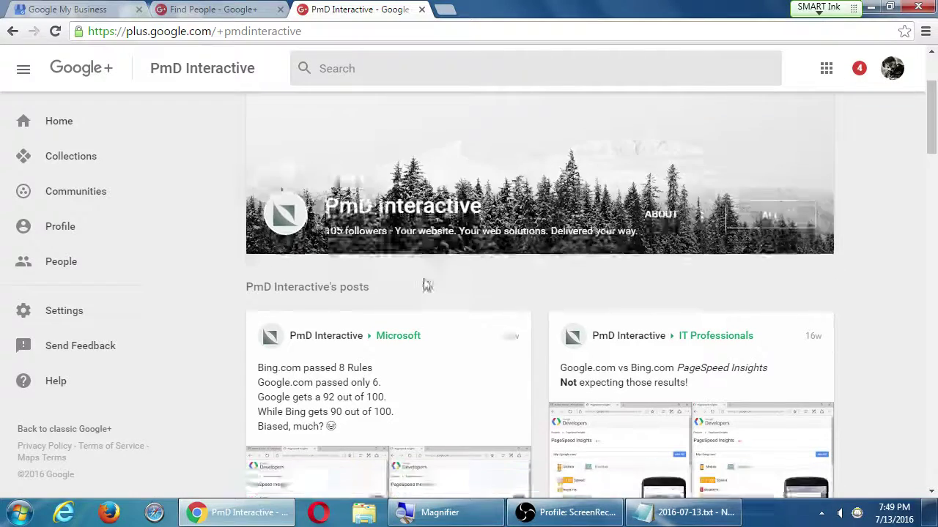
scroll(427, 285, down, 1)
scroll(537, 298, down, 2)
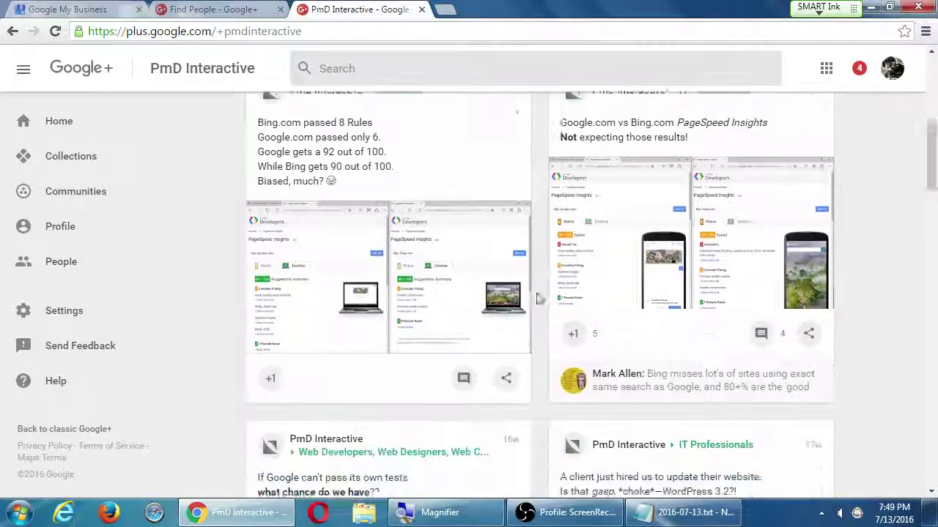
scroll(538, 299, down, 3)
scroll(538, 293, up, 8)
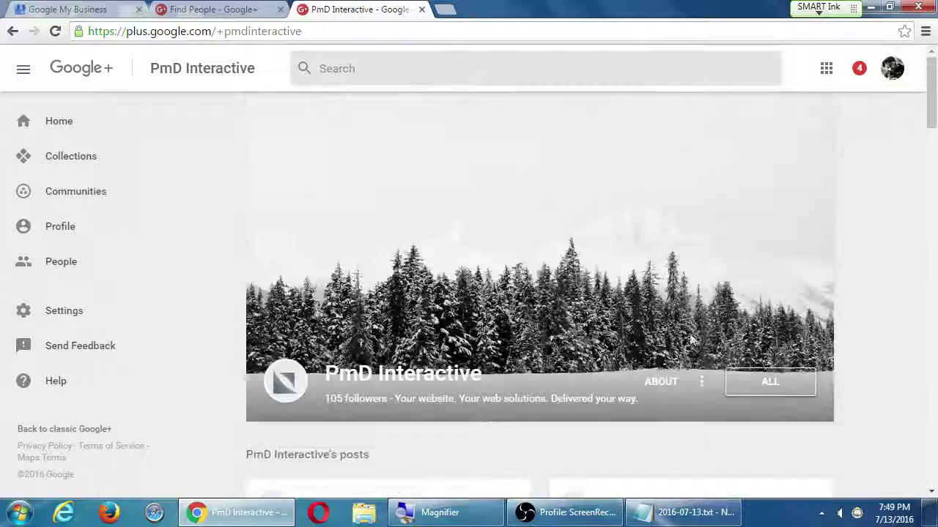
scroll(692, 340, down, 2)
click(663, 314)
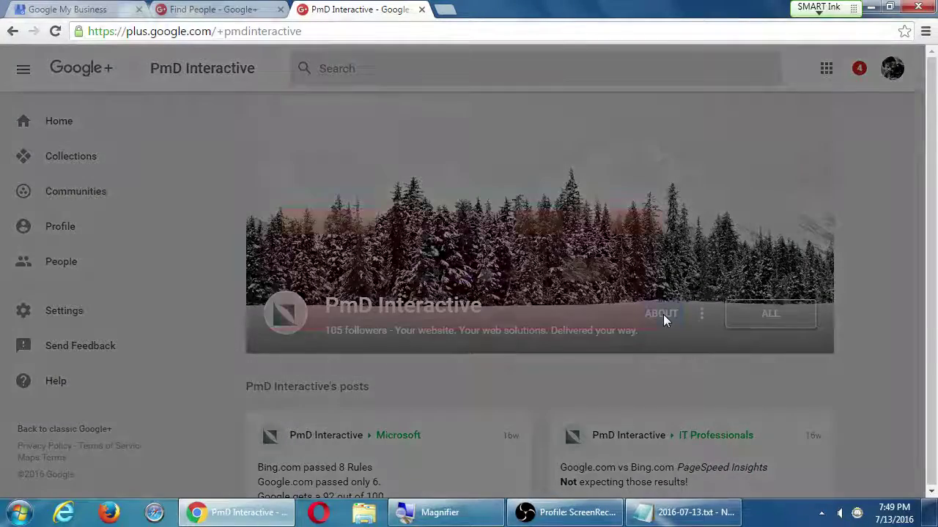
scroll(483, 373, down, 6)
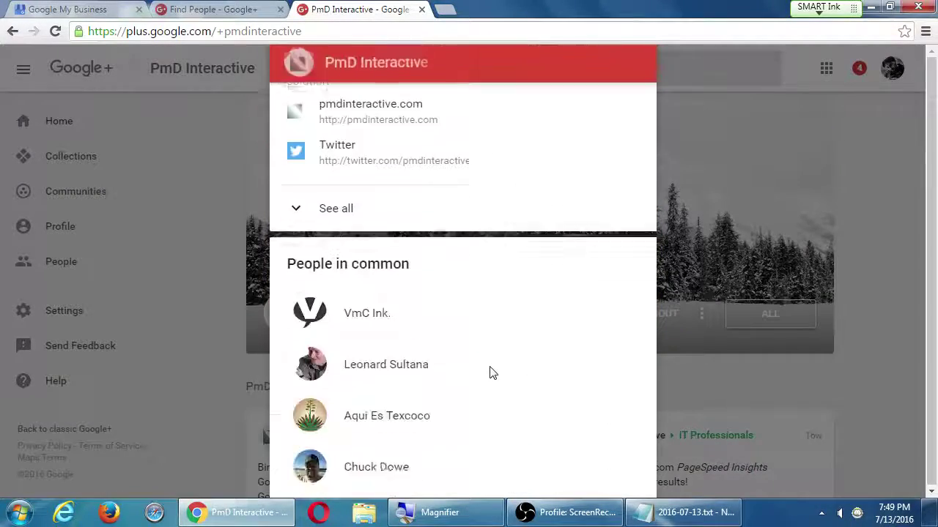
scroll(492, 373, down, 5)
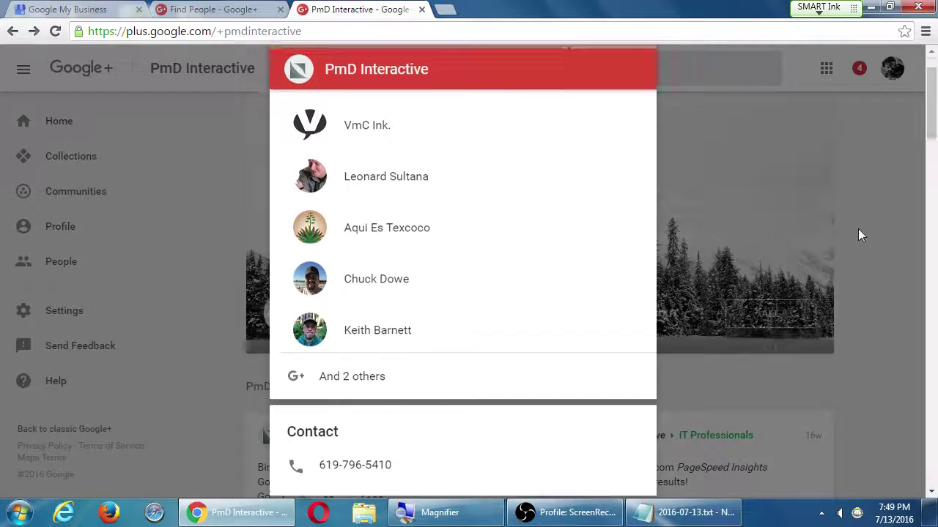
click(860, 234)
View the additional profile actions offered for PmD Interactive, such as blocking, muting or reporting, without choosing any.
click(703, 368)
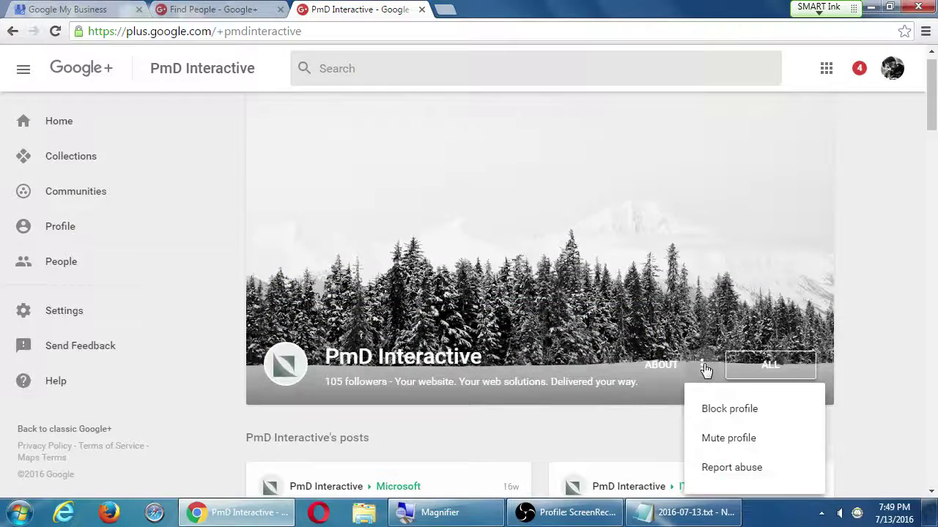
scroll(706, 370, down, 2)
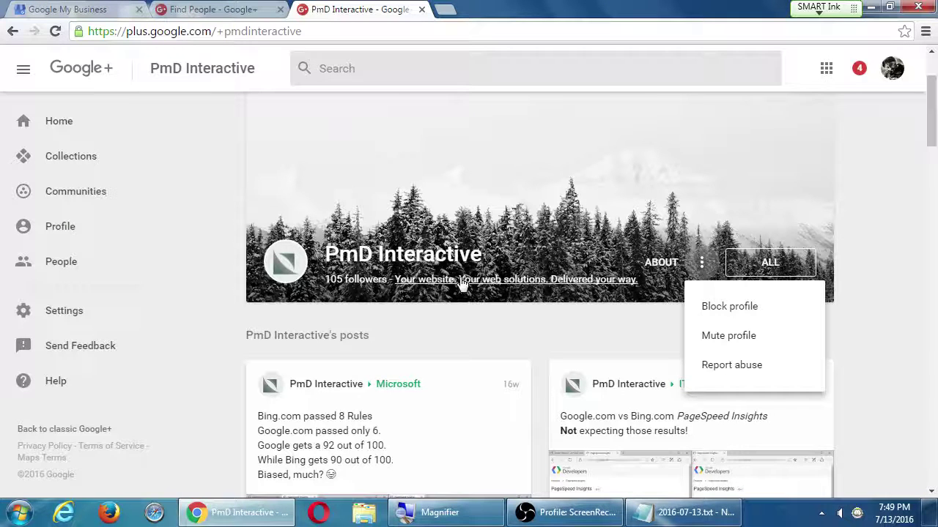
click(473, 307)
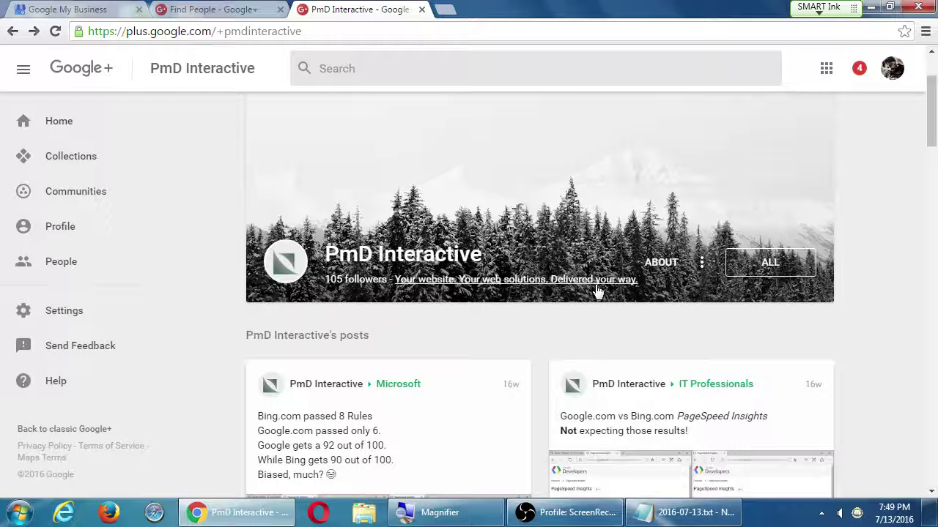
click(701, 265)
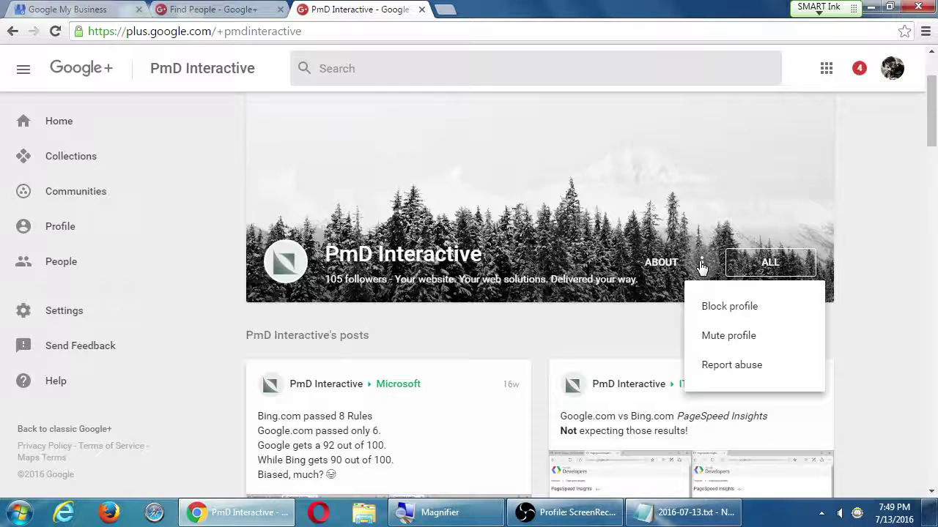
click(501, 312)
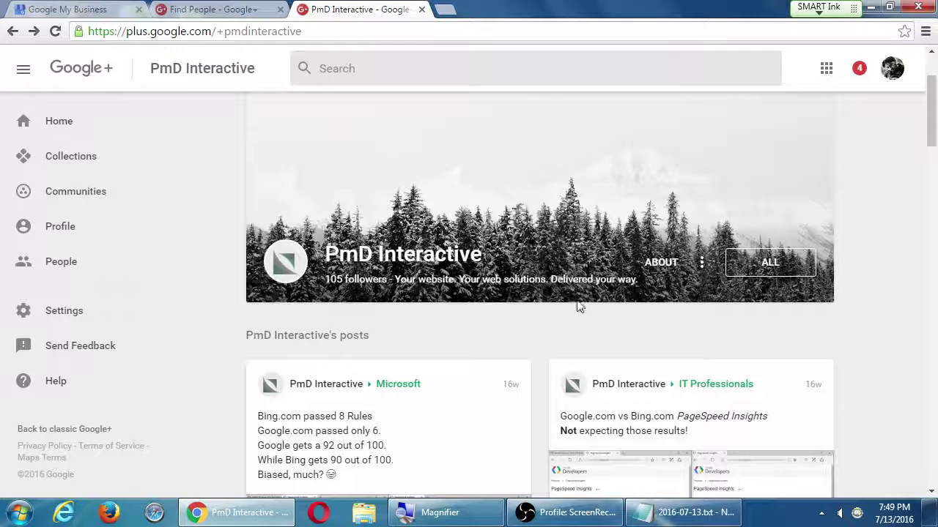
scroll(597, 335, up, 3)
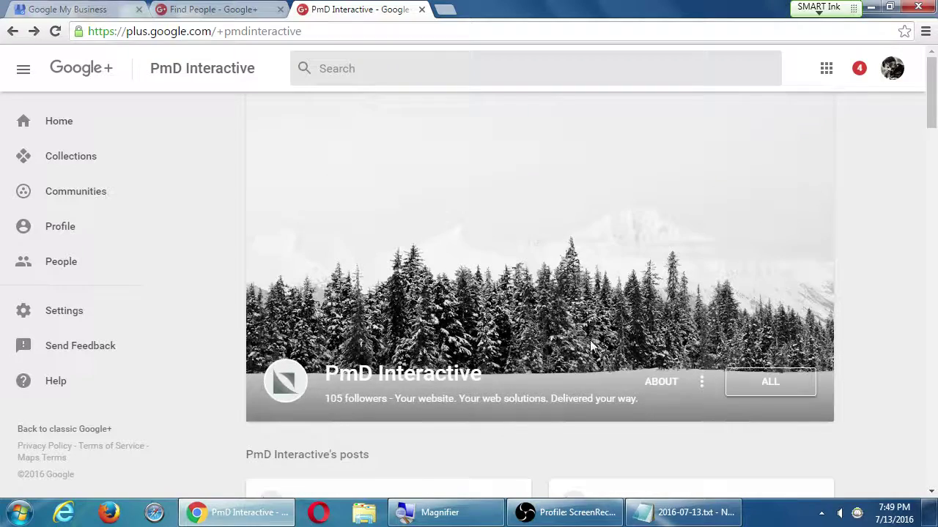
Shorten the displayed page address to google.com/+pmdinteractive without loading it.
key(super+plus)
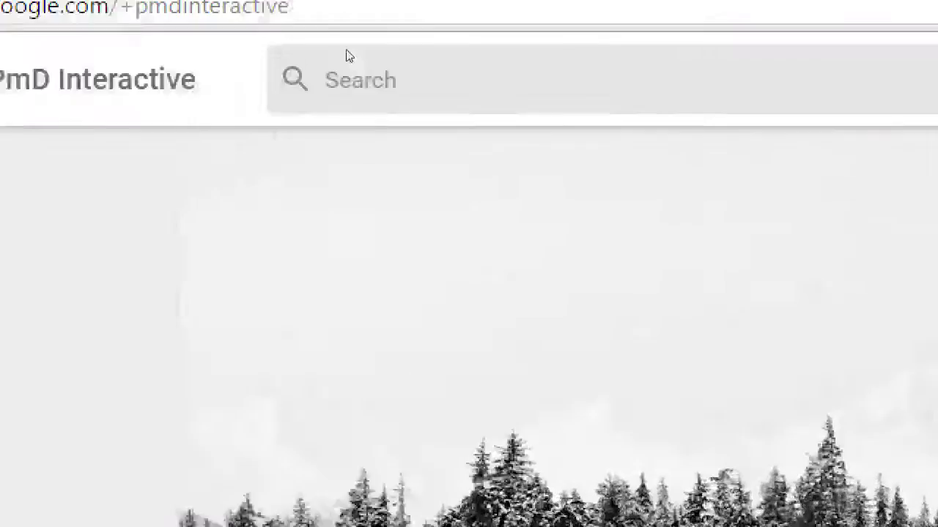
drag(199, 61, 14, 35)
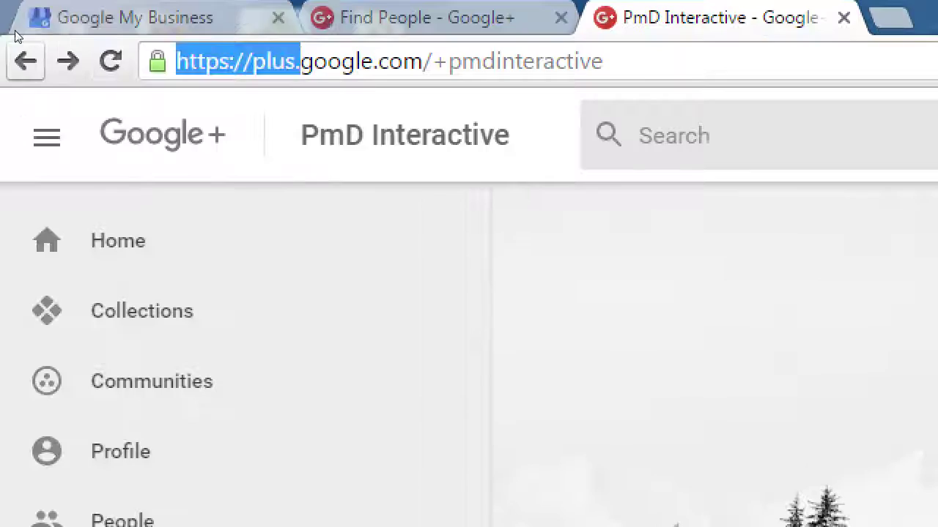
key(BackSpace)
key(End)
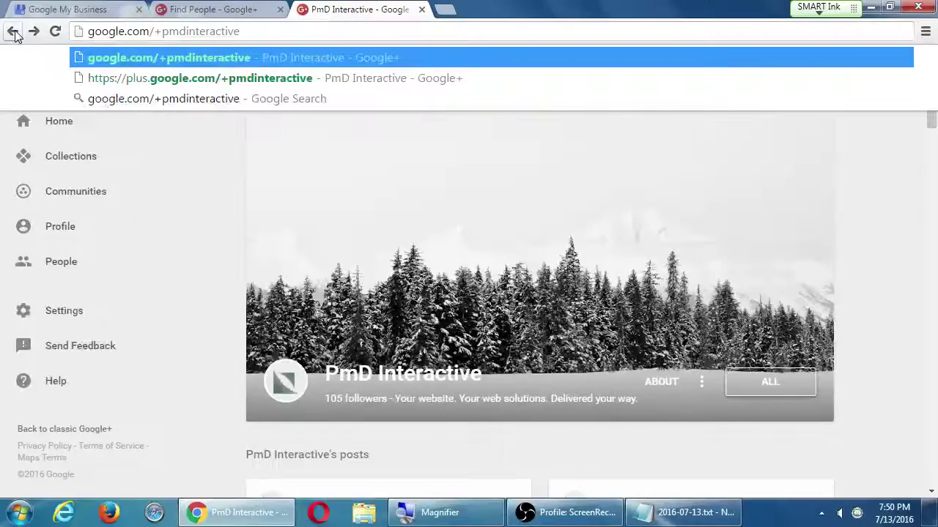
click(875, 291)
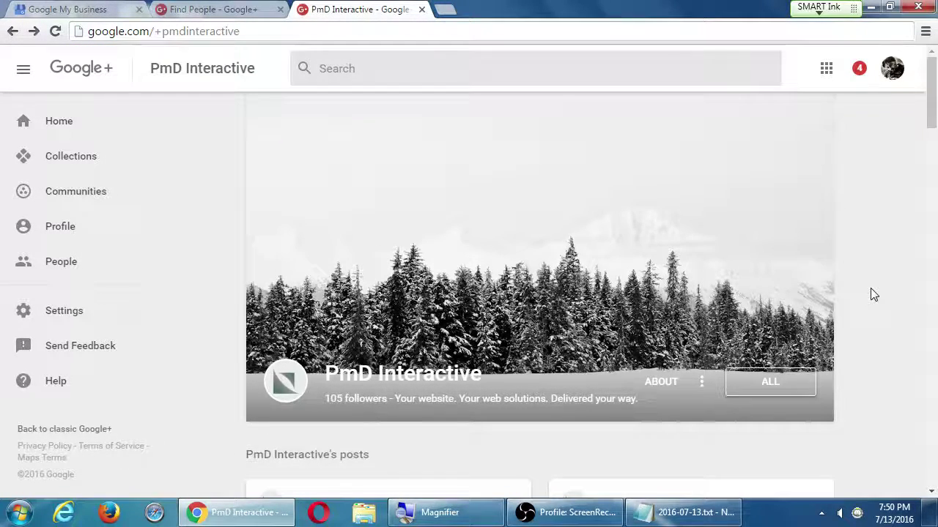
Switch to the Notepad notes and add, after a blank line, "If you see a Personal Profile, you can see their connections".
click(681, 505)
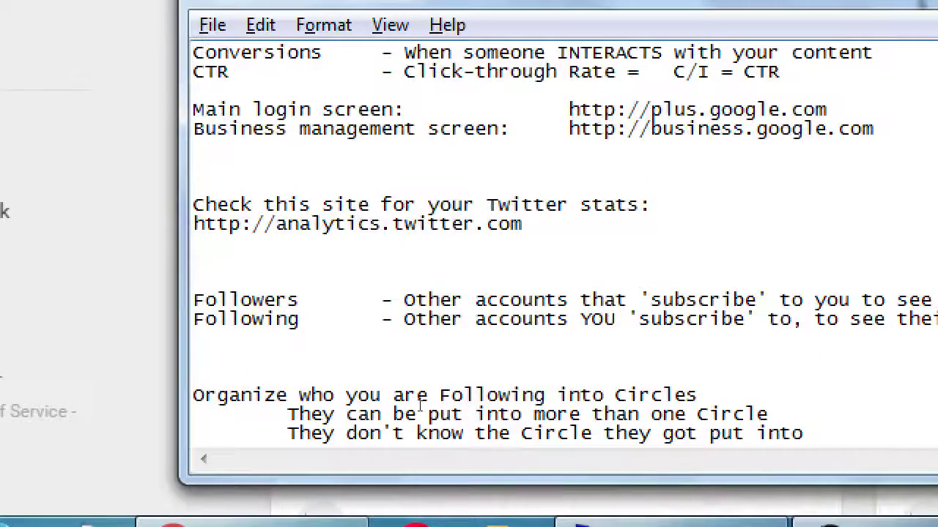
key(Return)
key(Return)
text(If)
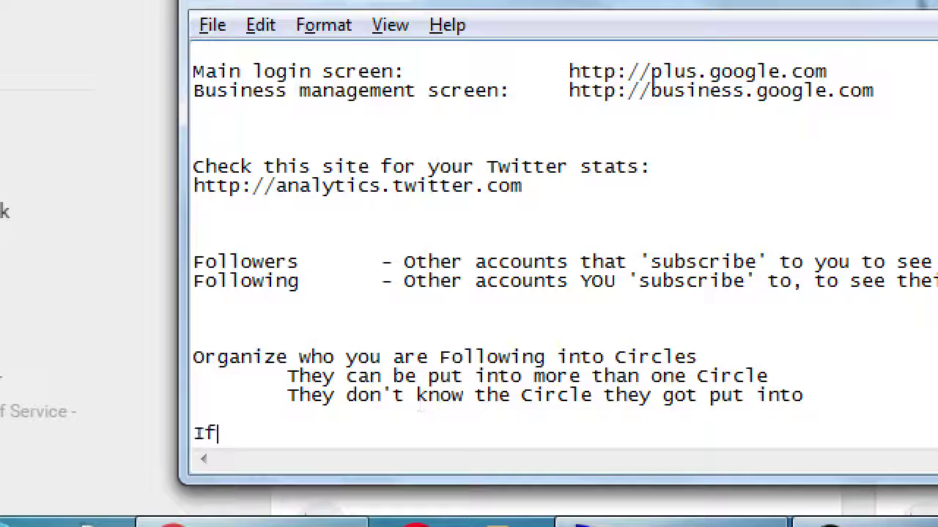
text( you see a Personal Prifl)
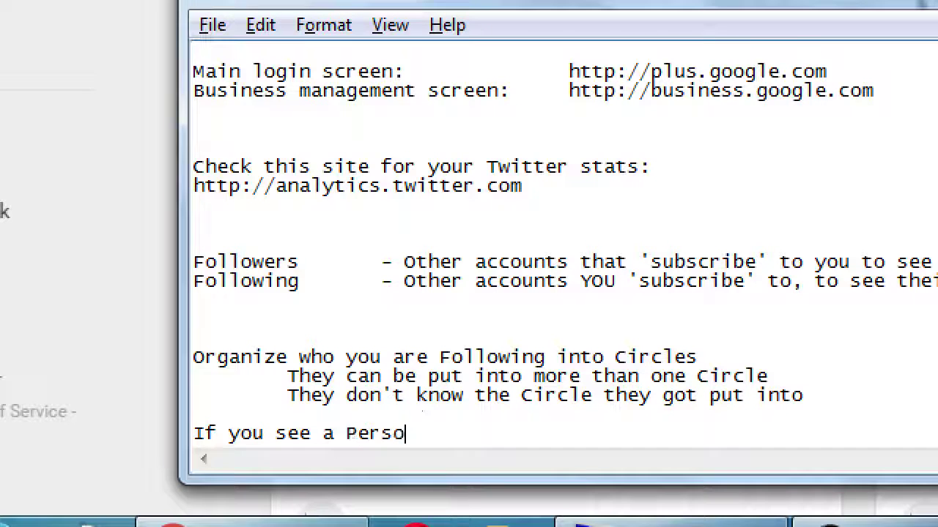
key(BackSpace)
key(BackSpace)
key(BackSpace)
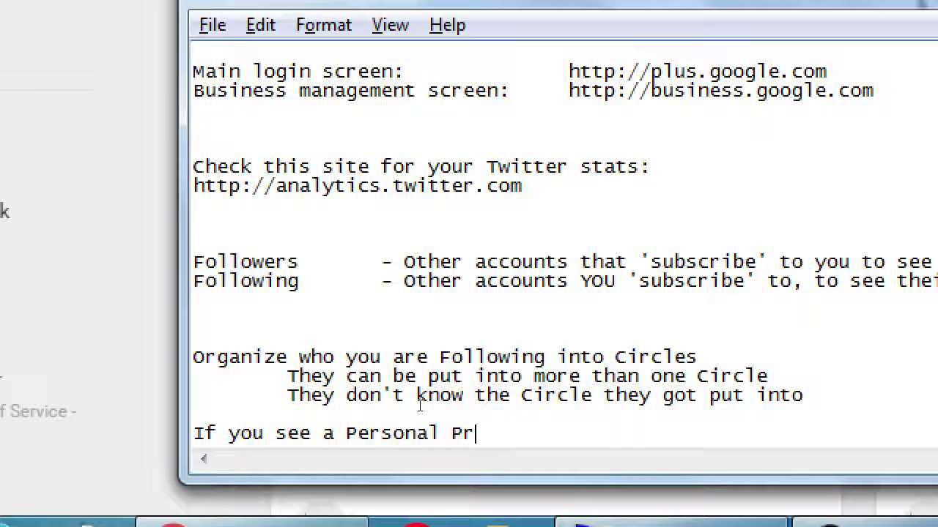
text(ofile, yo)
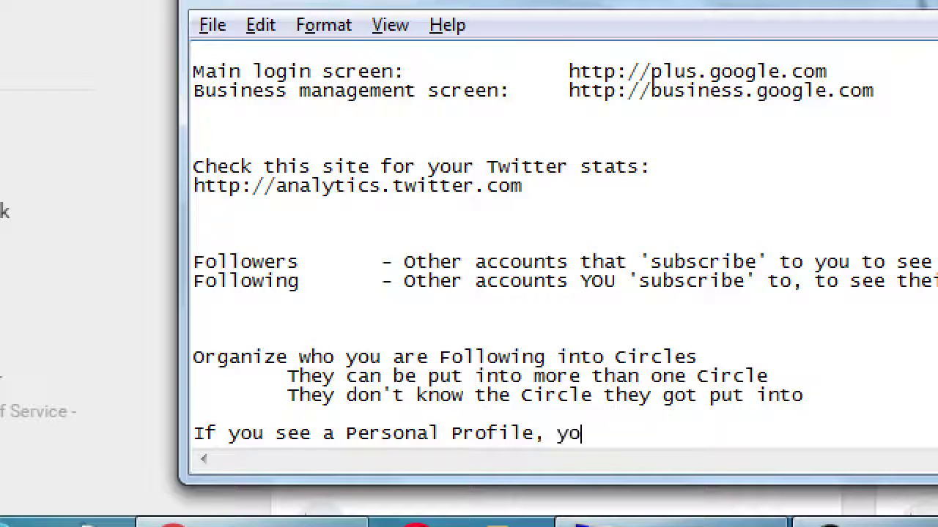
text(u can see their connections)
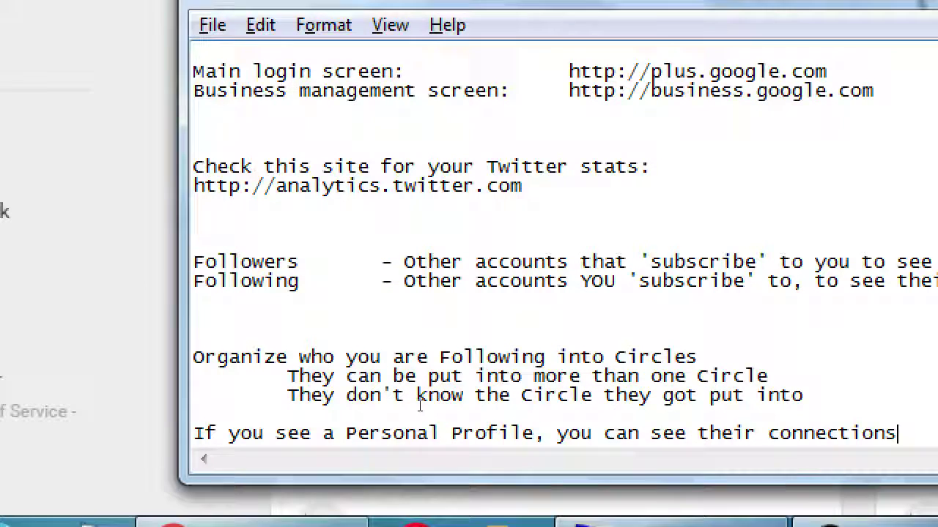
Add the line "If you see a Business Page, you CANNOT see their connections" at the end of the notes.
key(Return)
text(If)
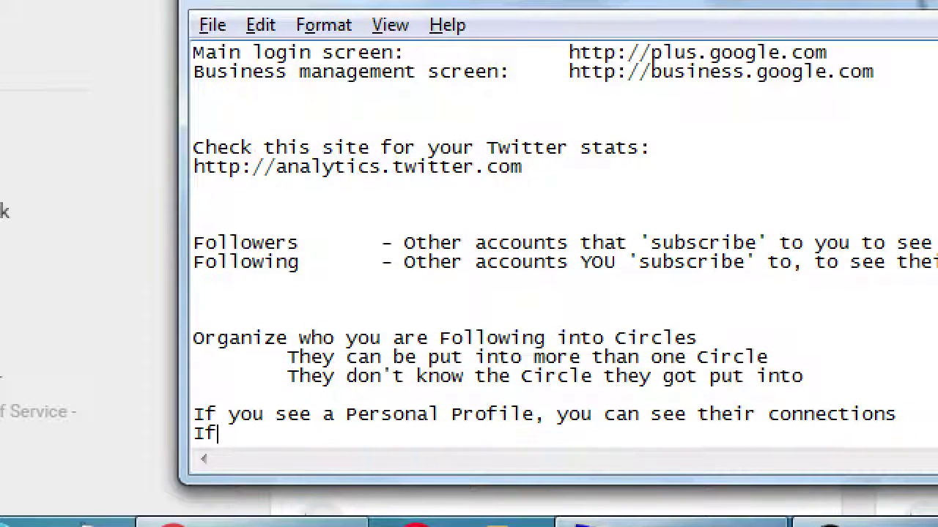
text( you see a )
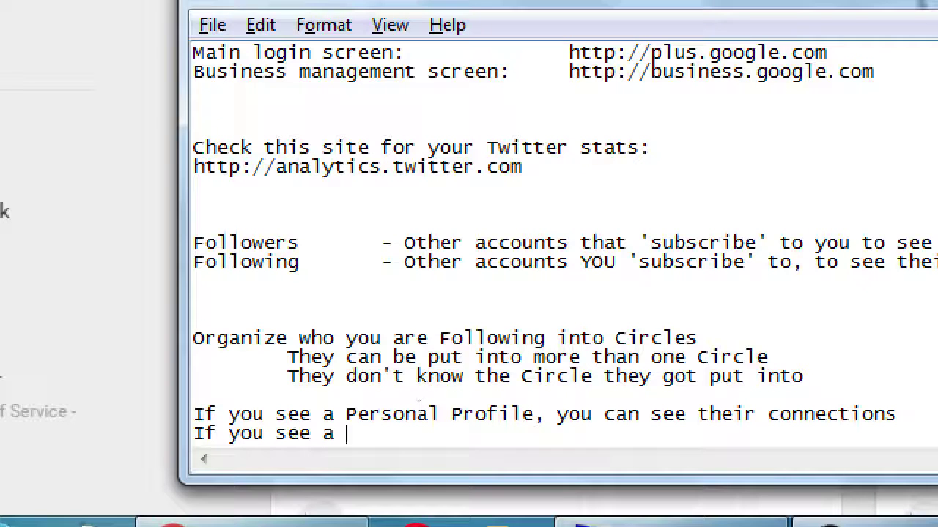
text(Business Page)
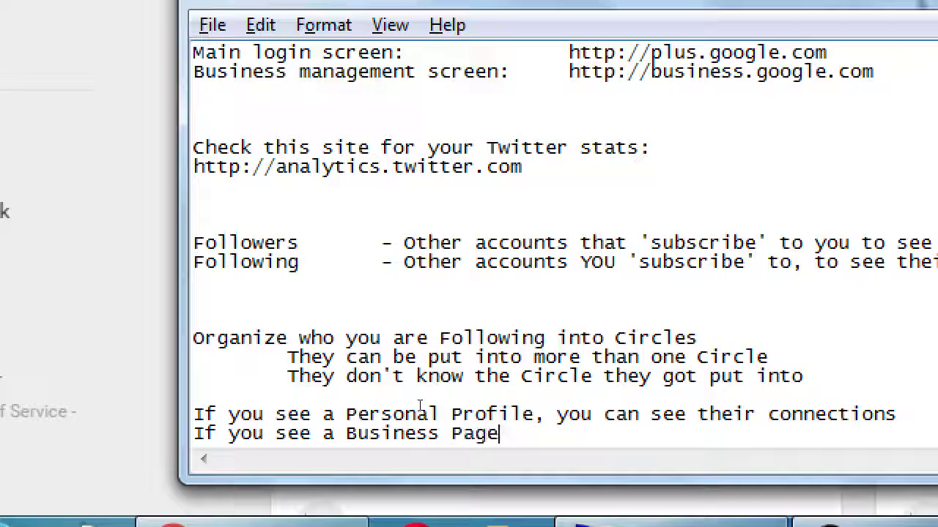
text(, you cannot)
key(BackSpace)
key(BackSpace)
key(BackSpace)
key(BackSpace)
key(BackSpace)
key(BackSpace)
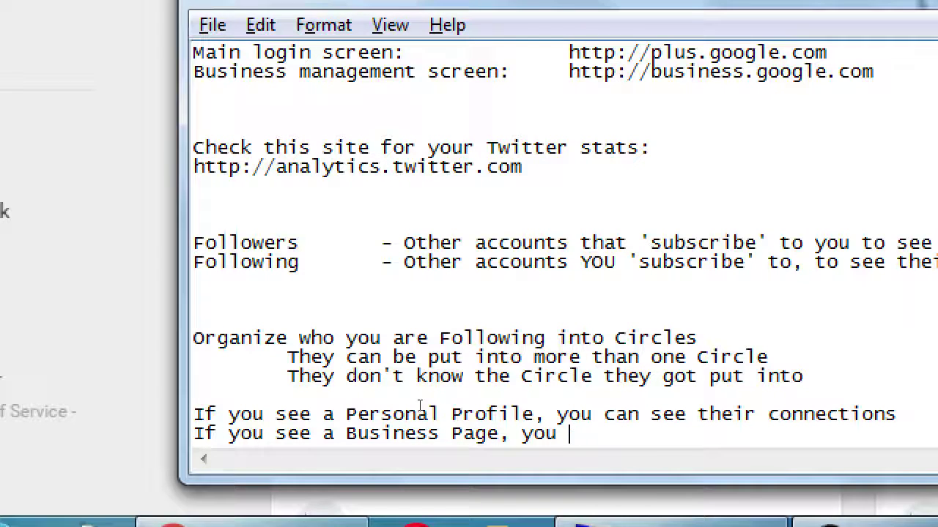
text(CANNOT see th)
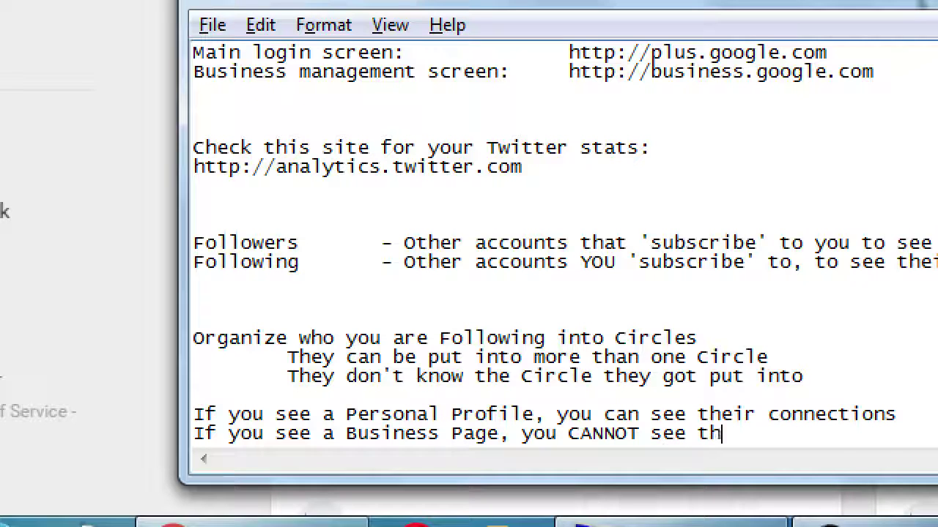
text(eir connections)
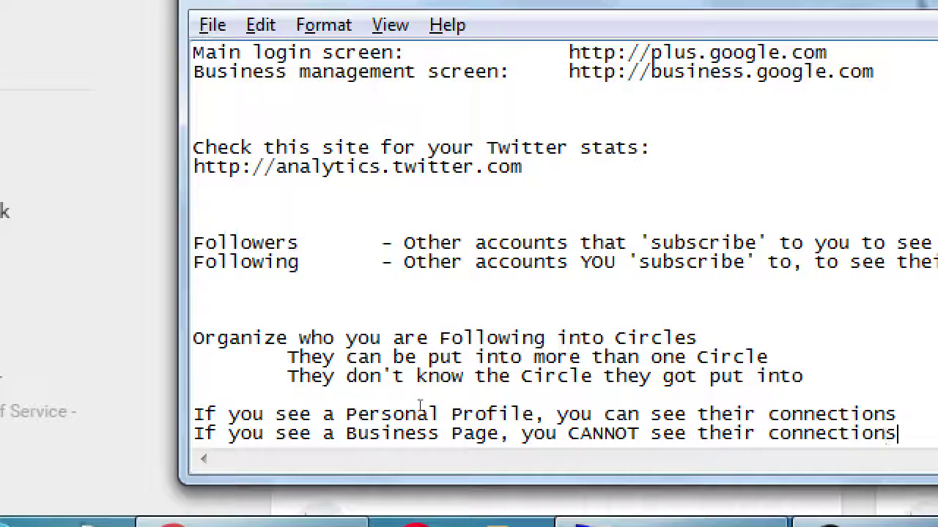
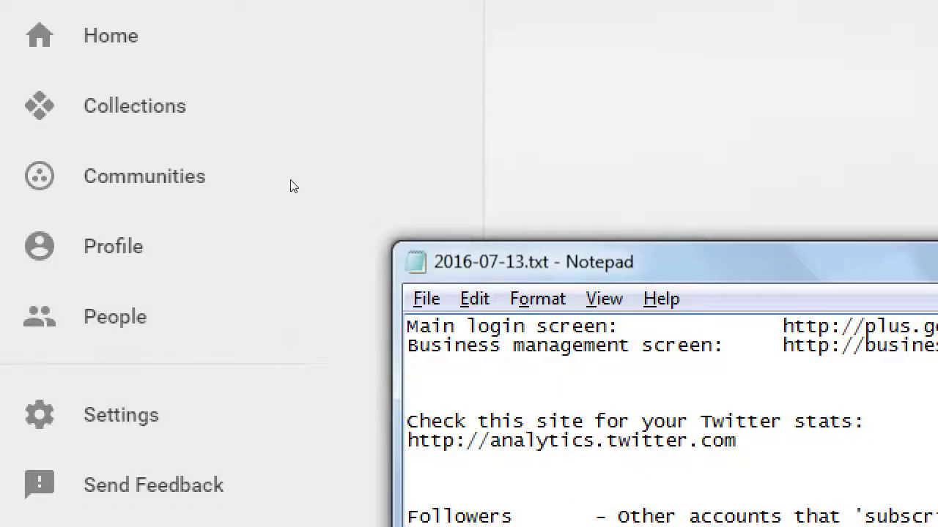
Return to Google+ in the browser and open the personal account's People section.
click(293, 186)
click(175, 337)
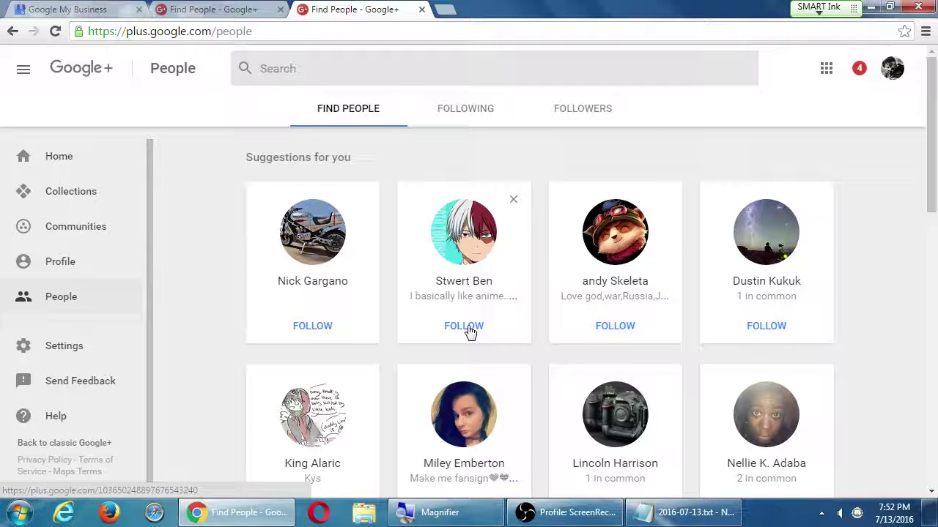
View the circles the personal account follows, switch to the testxx page account, and close the spare Find People page.
click(459, 113)
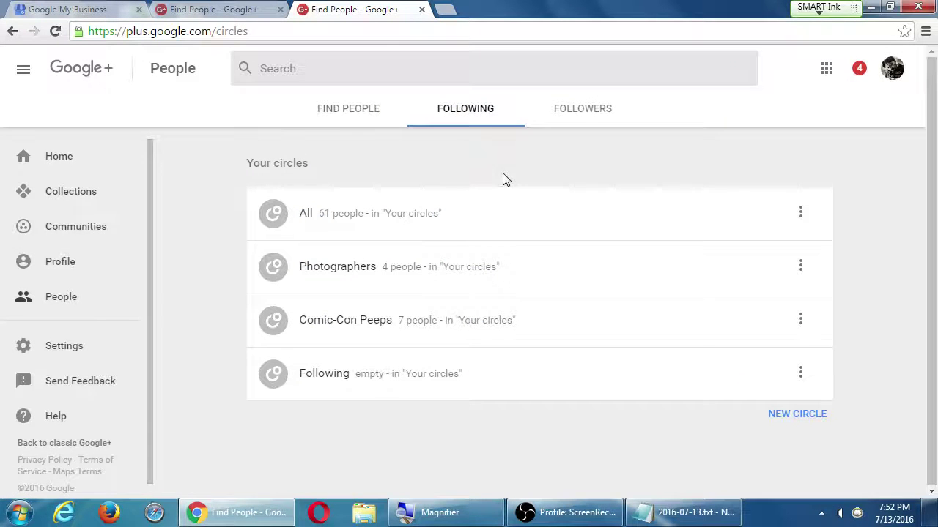
click(894, 72)
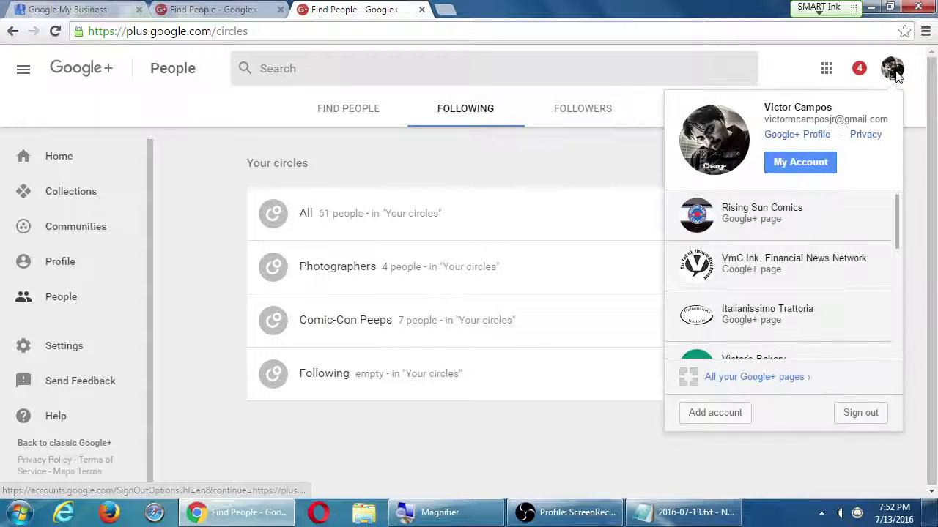
scroll(852, 215, down, 3)
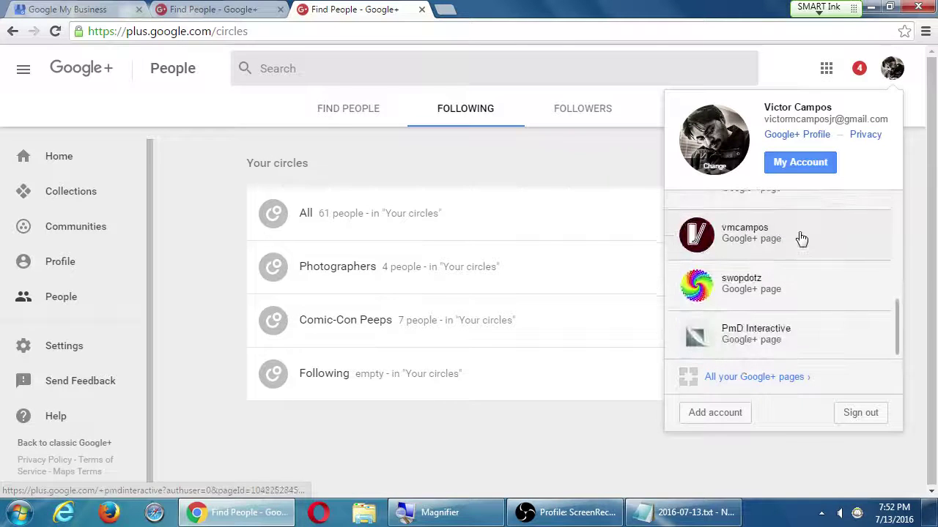
scroll(802, 237, up, 3)
click(736, 262)
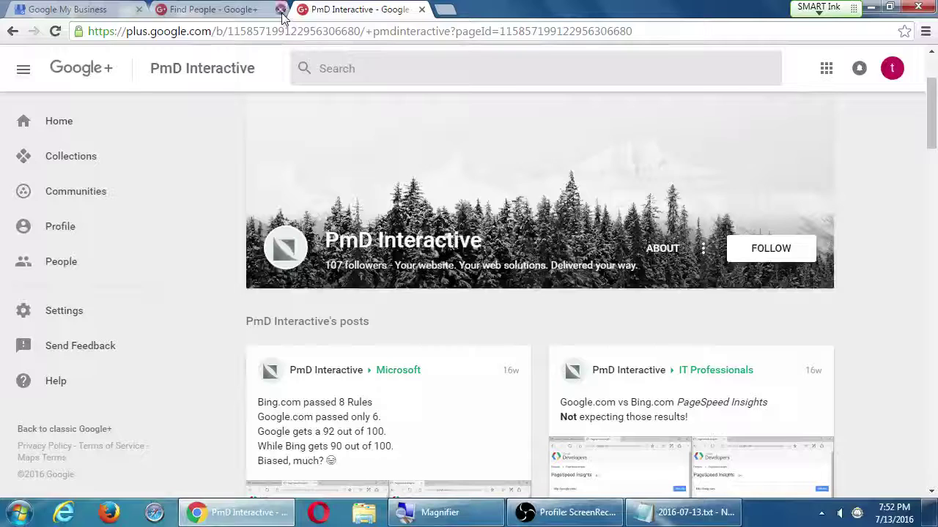
click(282, 16)
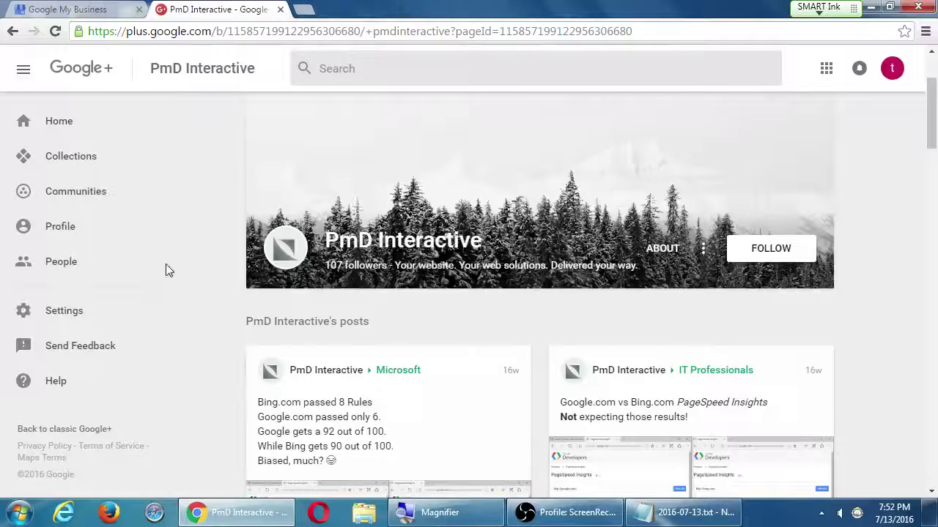
Review the testxx page's circles in People, expanding the Customers circle, and check its followers.
click(70, 265)
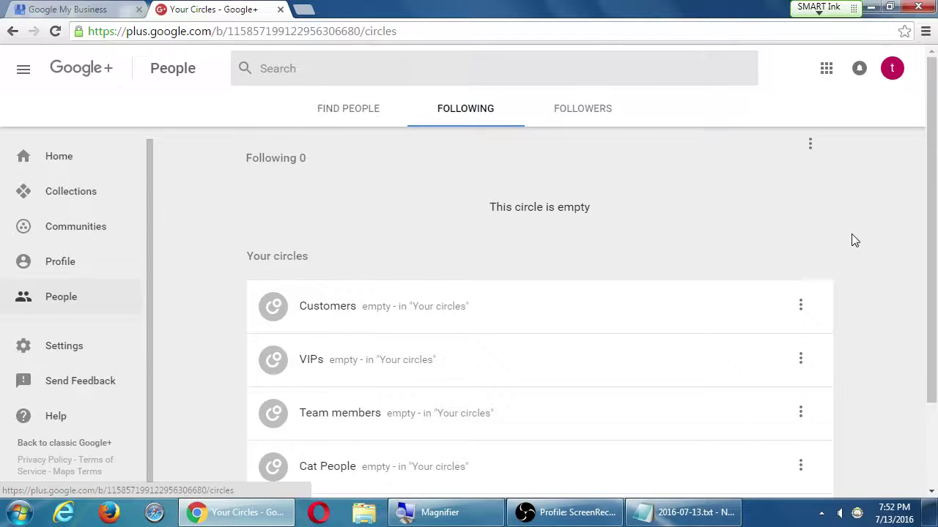
scroll(849, 236, down, 1)
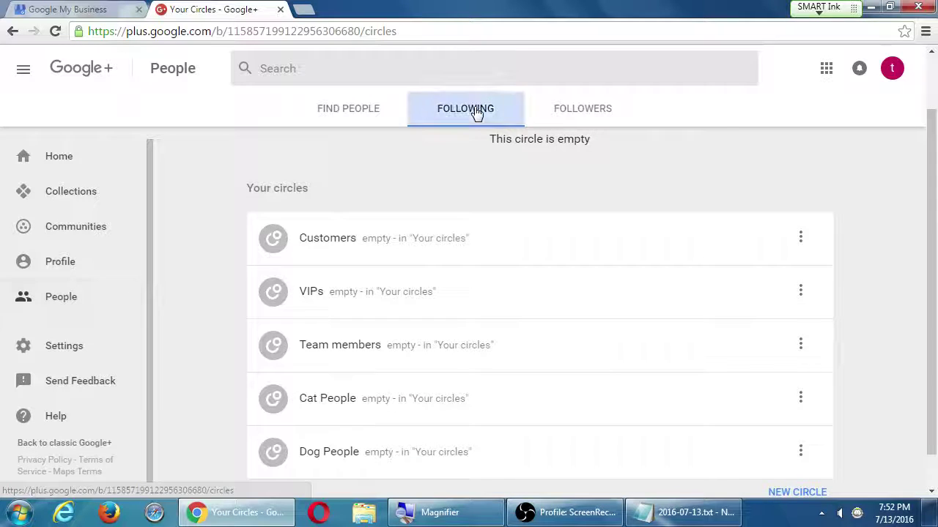
scroll(437, 406, down, 1)
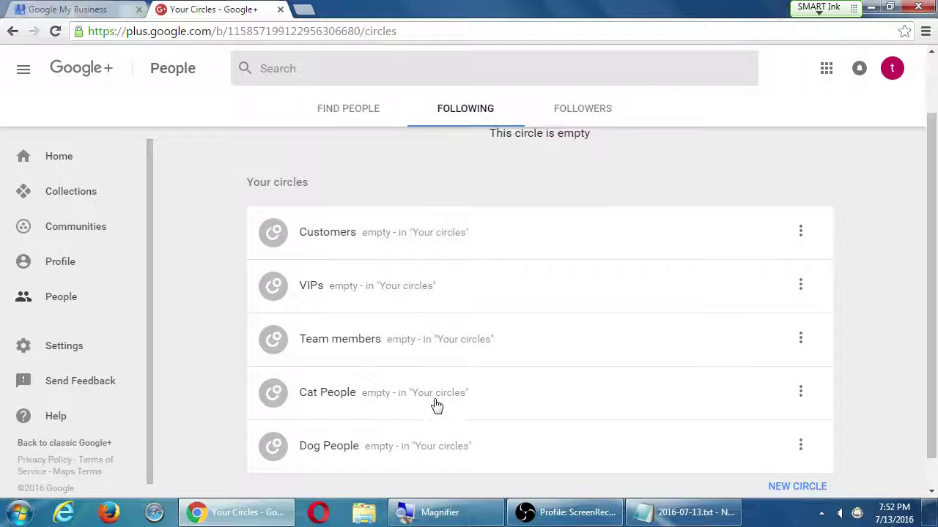
scroll(436, 405, down, 1)
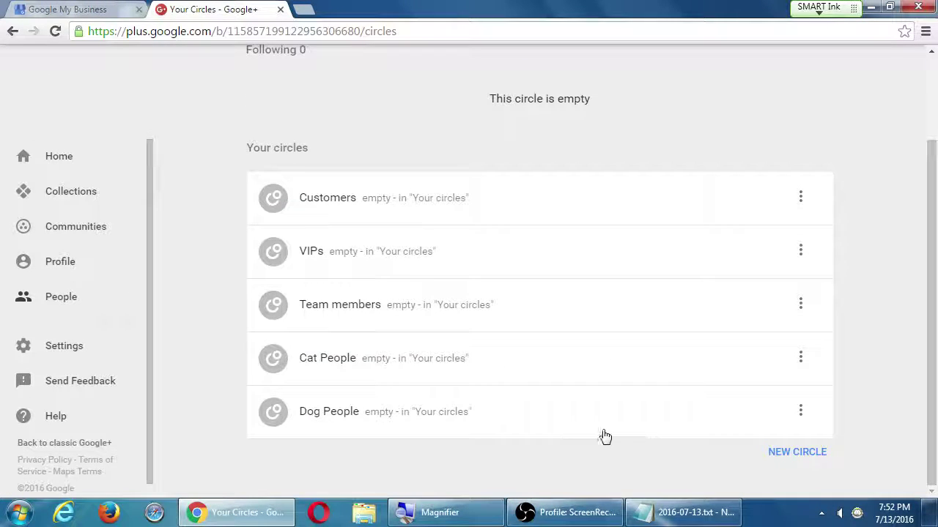
scroll(602, 438, up, 2)
scroll(605, 437, down, 2)
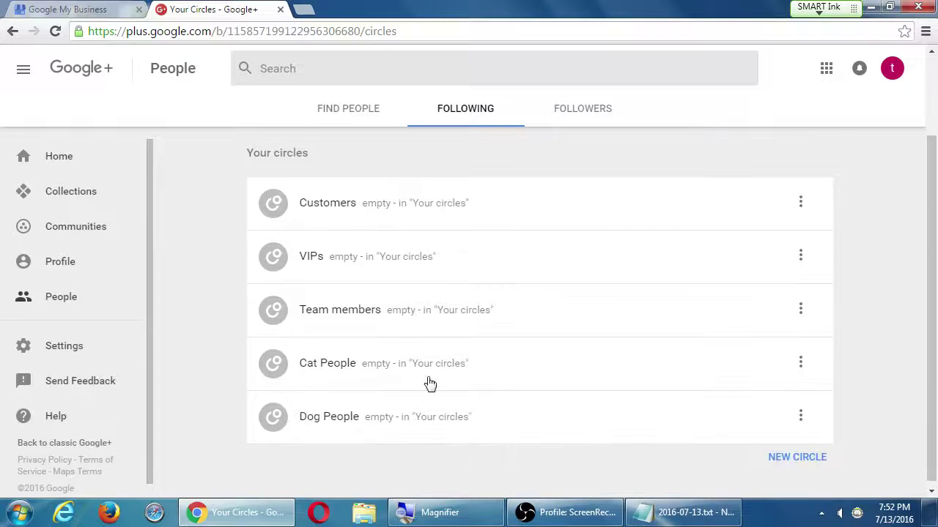
scroll(430, 385, up, 1)
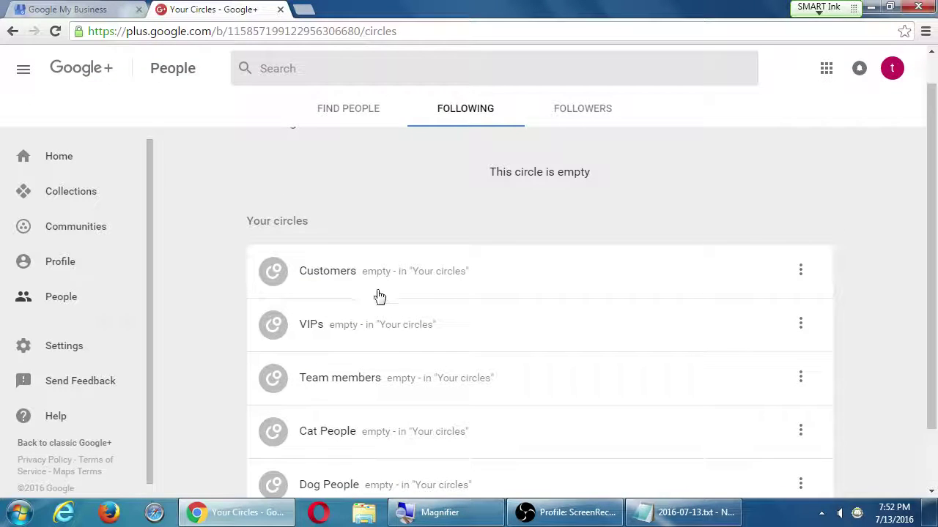
click(335, 287)
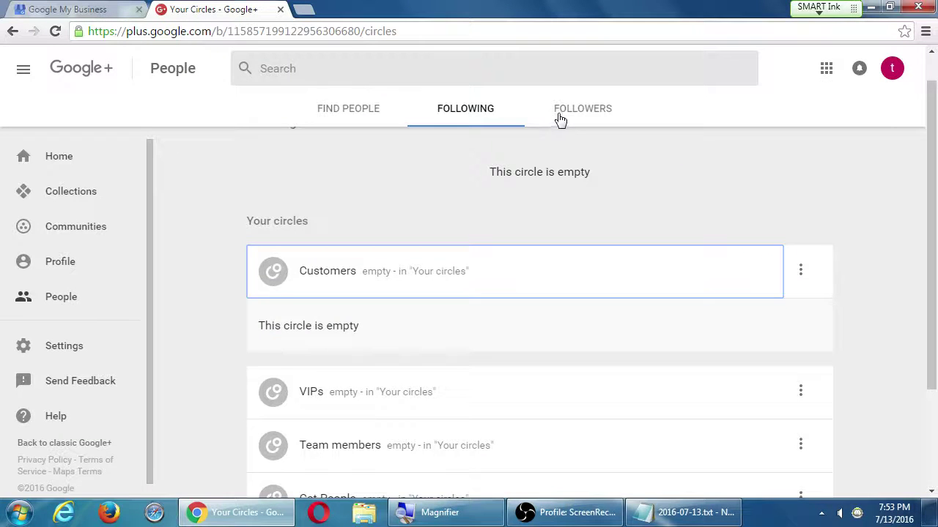
click(553, 184)
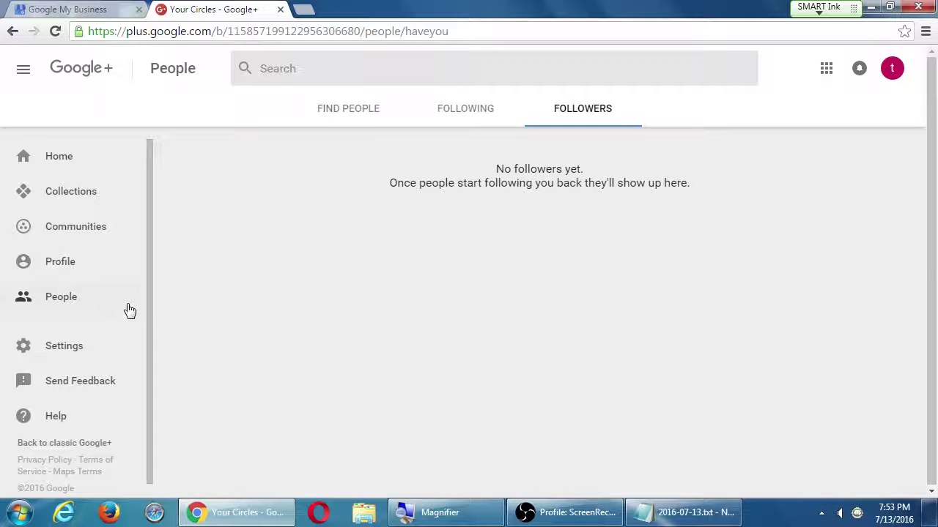
Look through the testxx page's Profile, Collections and Communities sections and return to the Home feed.
click(58, 264)
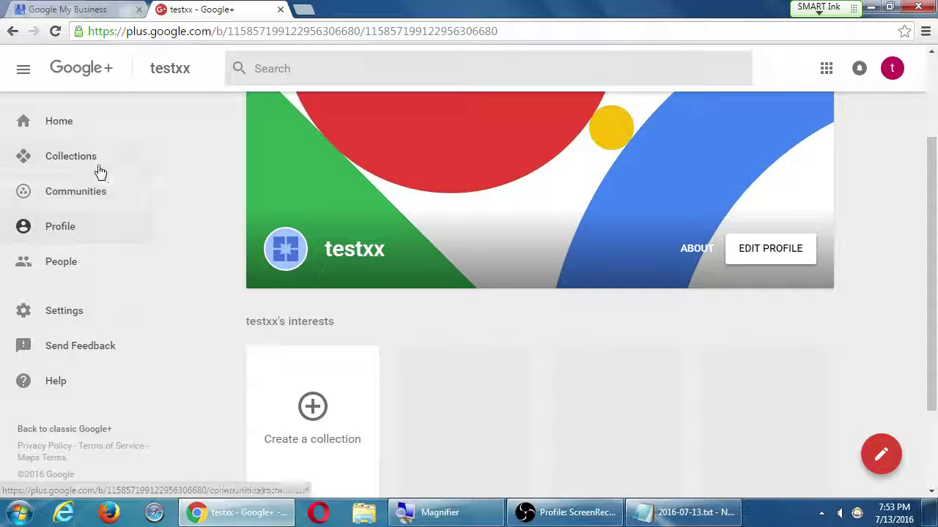
click(86, 169)
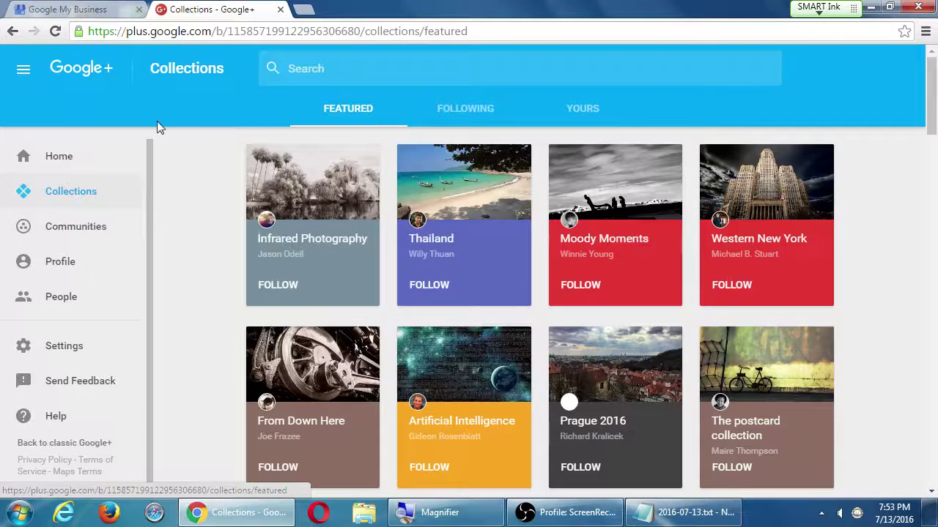
click(76, 233)
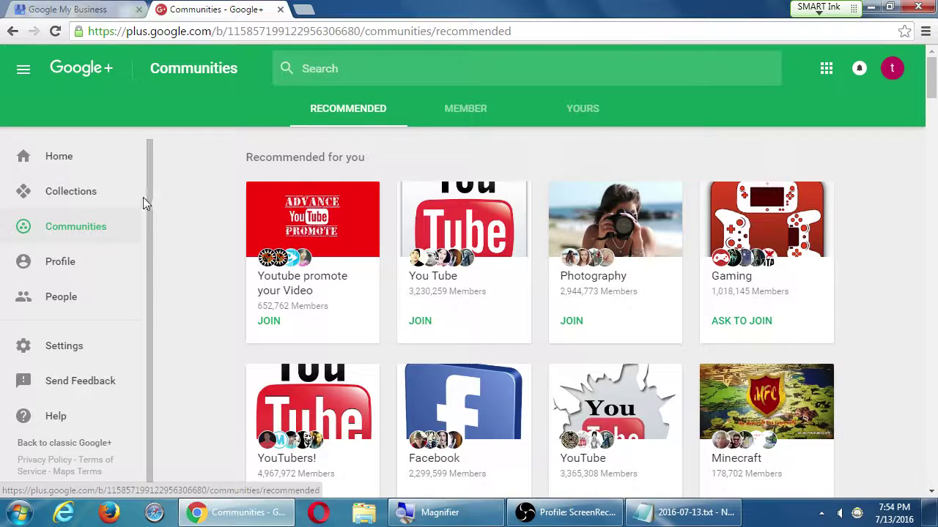
click(107, 193)
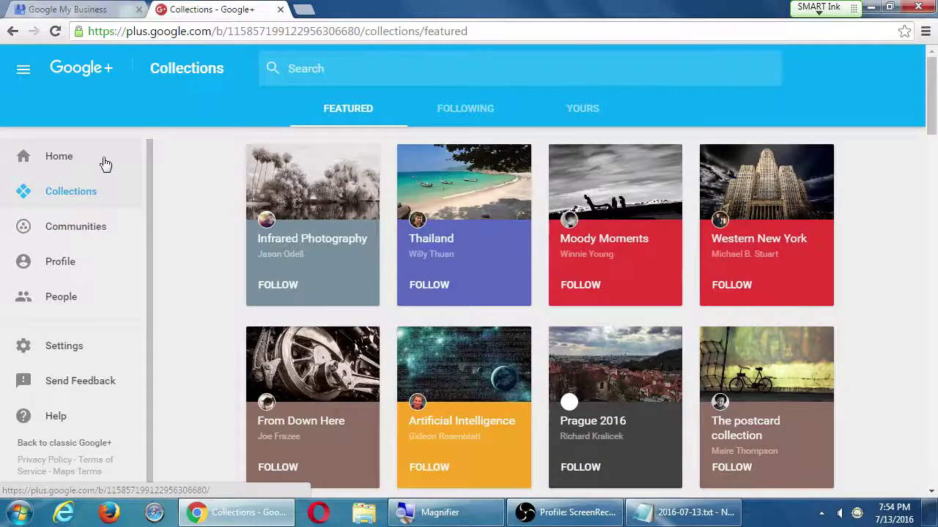
click(104, 163)
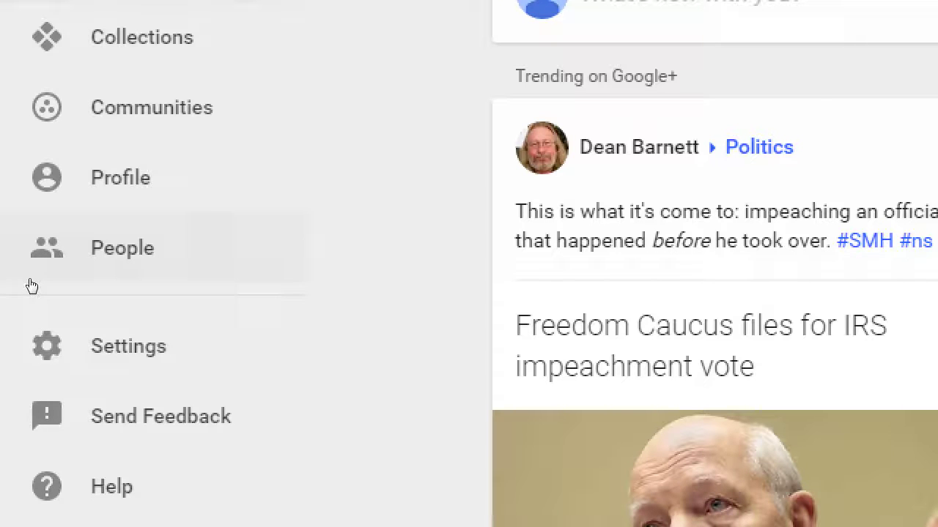
Open the testxx page's Google+ settings and review the options from General through Advanced Settings.
click(51, 321)
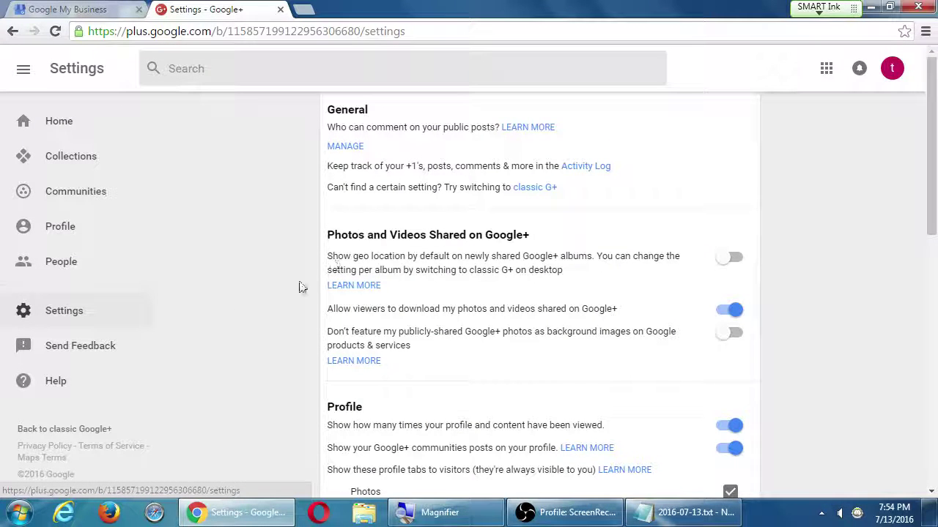
scroll(299, 287, down, 9)
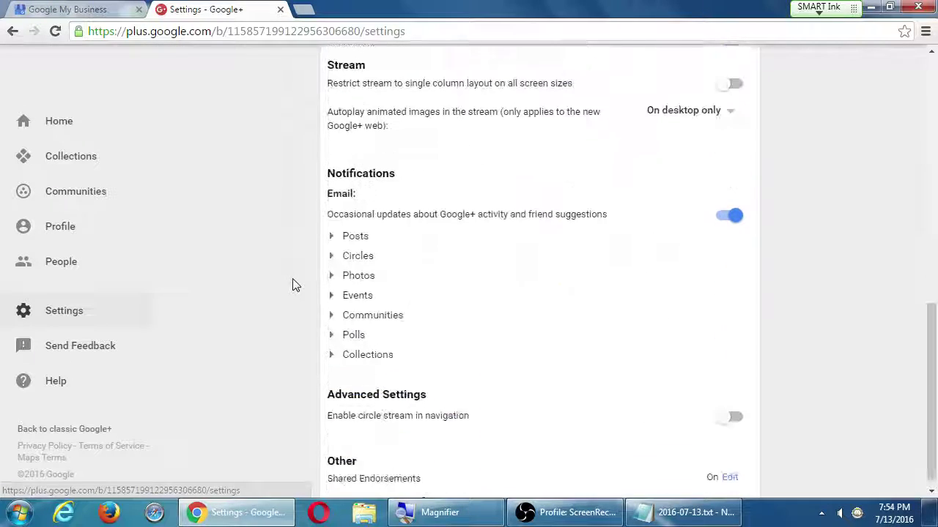
scroll(225, 368, up, 5)
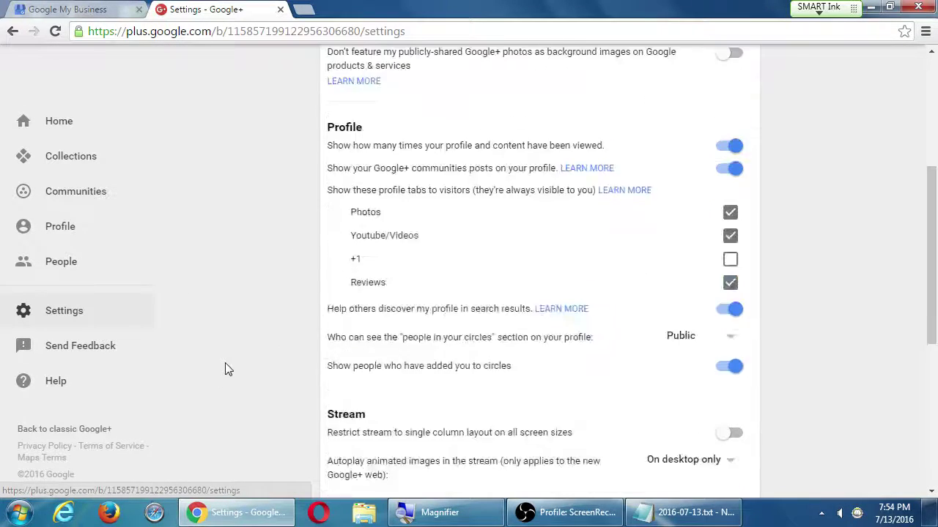
scroll(225, 366, up, 4)
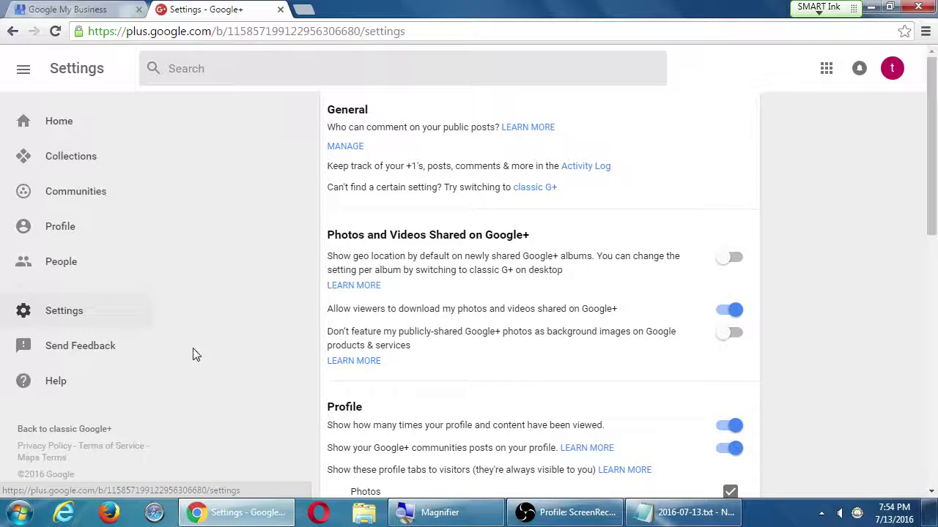
Return to the Home feed and draft a public post reading "fdggfffds jkas djkdfj kasdfkjkjsdfa jfksjfks a".
click(77, 137)
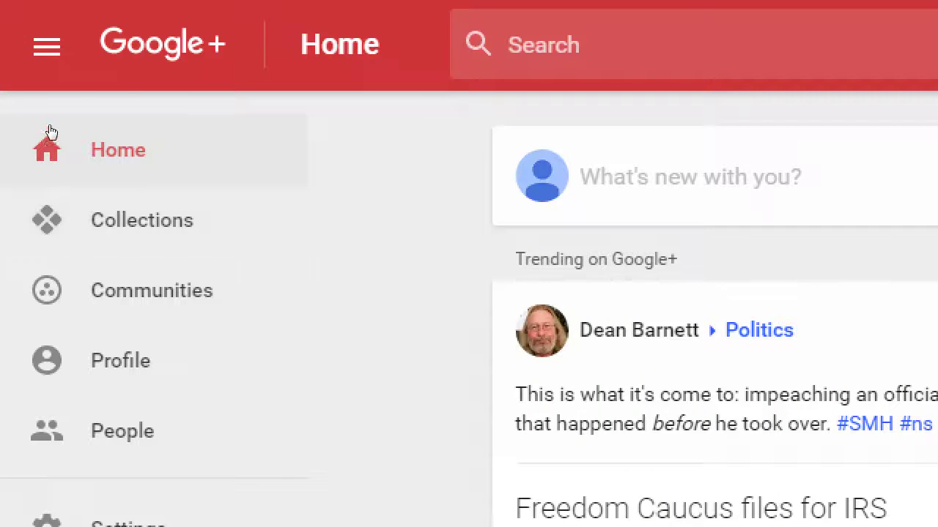
click(50, 133)
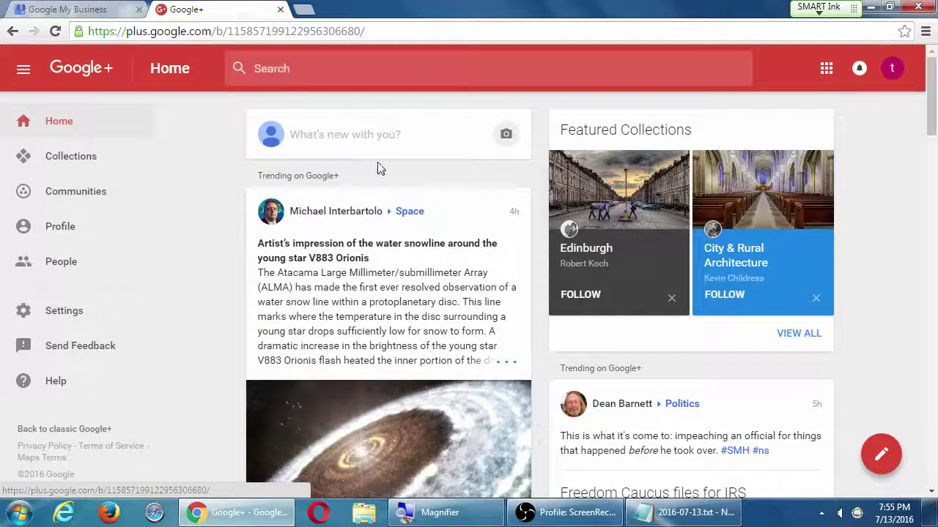
click(330, 146)
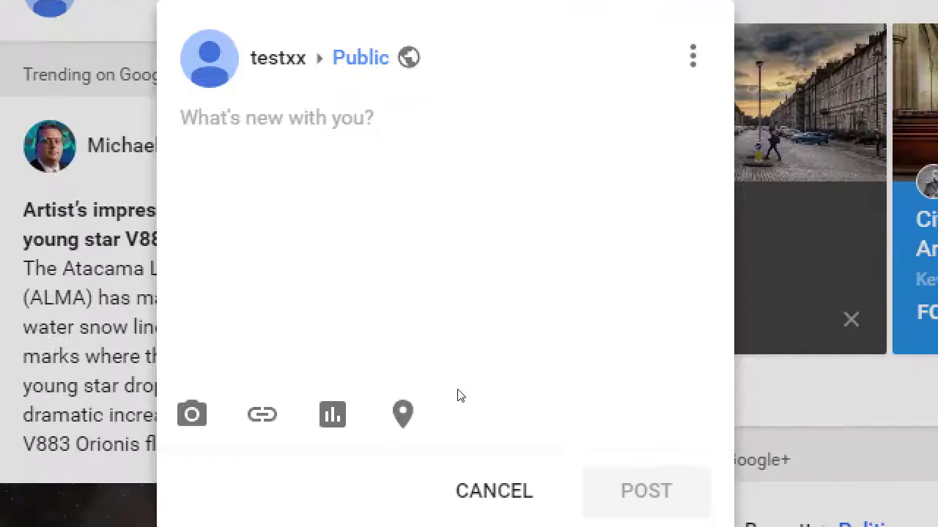
text(ggfffds)
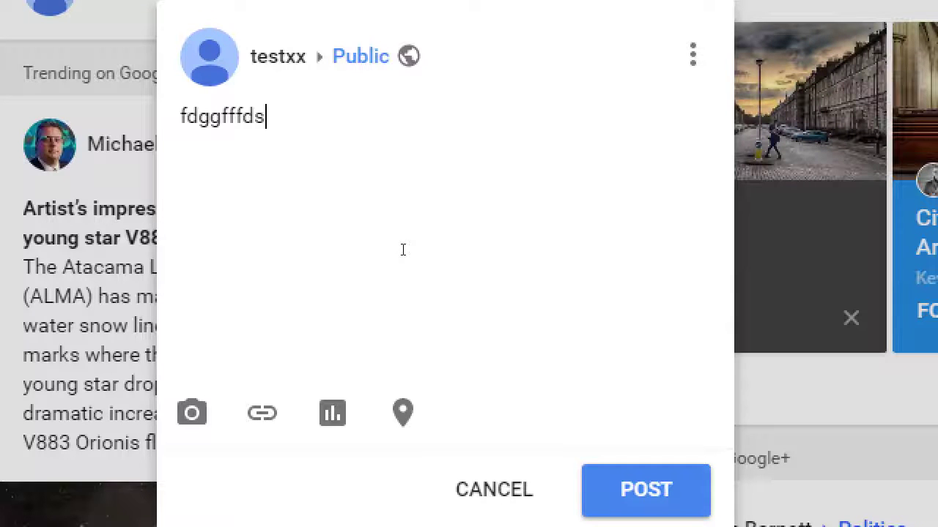
text( jkas djkdfj kasdfkjkjsdfa jfksjfks a)
Duplicate the draft's filler text many times to make a very long post, check it from the beginning, and publish it publicly.
key(ctrl+a)
key(ctrl+c)
key(ctrl+v)
key(ctrl+v)
key(ctrl+v)
key(ctrl+v)
key(ctrl+v)
key(ctrl+v)
key(ctrl+v)
key(ctrl+v)
key(ctrl+v)
key(ctrl+v)
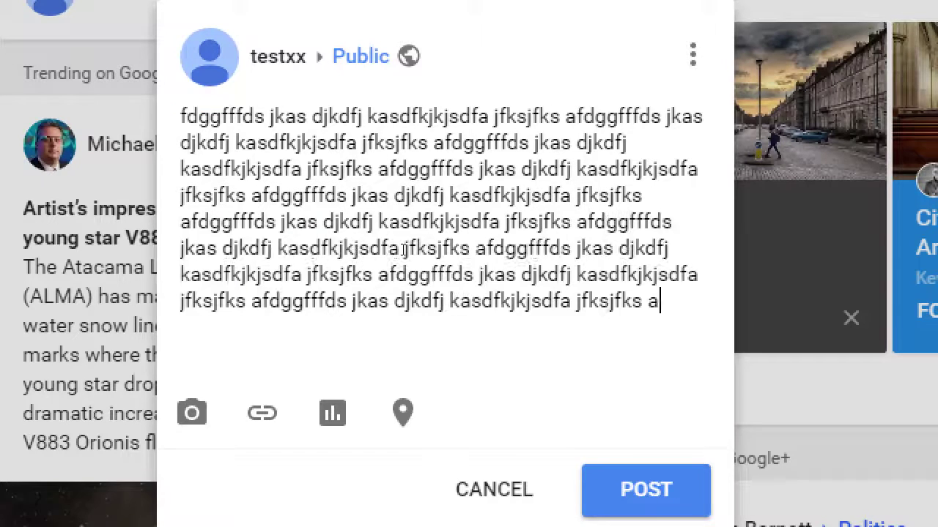
key(ctrl+v)
key(ctrl+v)
key(ctrl+v)
key(ctrl+v)
key(ctrl+v)
key(ctrl+v)
key(ctrl+v)
key(ctrl+v)
key(ctrl+v)
key(ctrl+v)
key(ctrl+v)
key(ctrl+v)
key(ctrl+v)
key(ctrl+v)
key(ctrl+v)
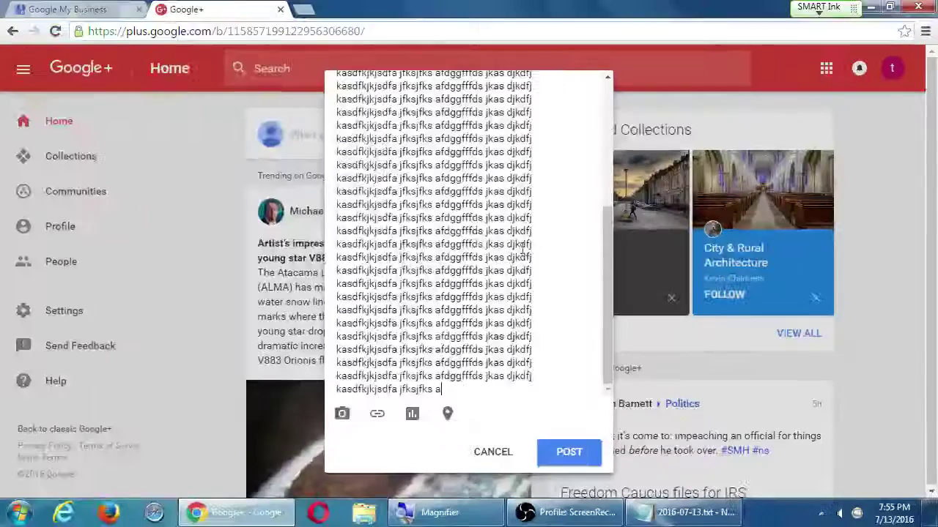
drag(603, 201, 597, 93)
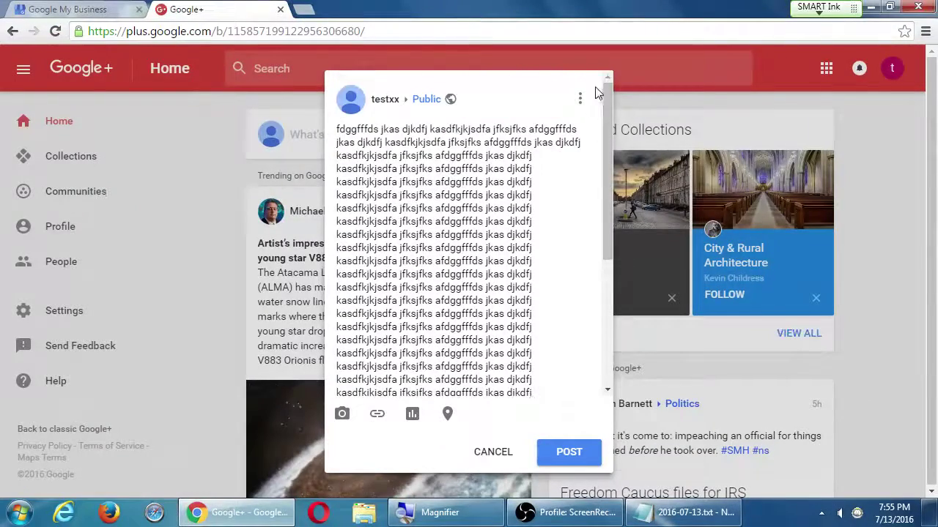
click(585, 451)
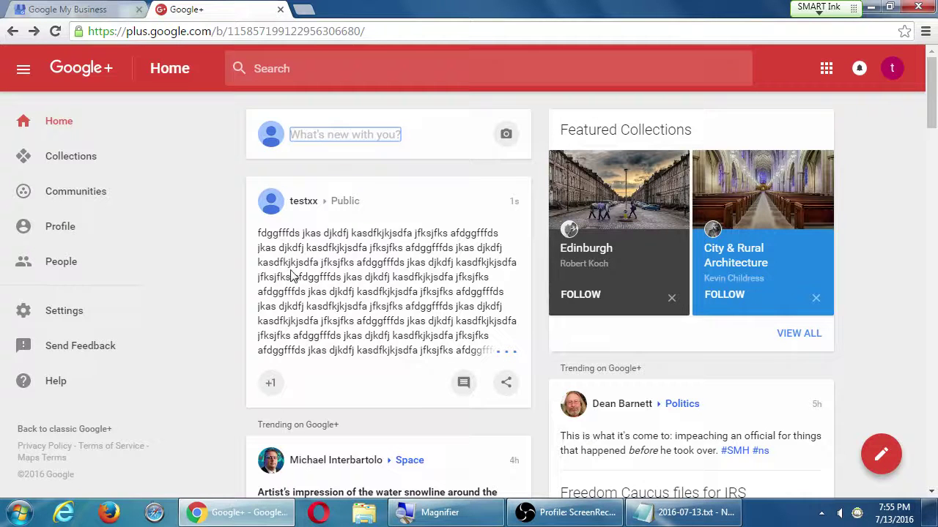
Expand and collapse the long testxx post in the Home feed, and browse the trending posts below it.
click(507, 352)
scroll(503, 355, down, 4)
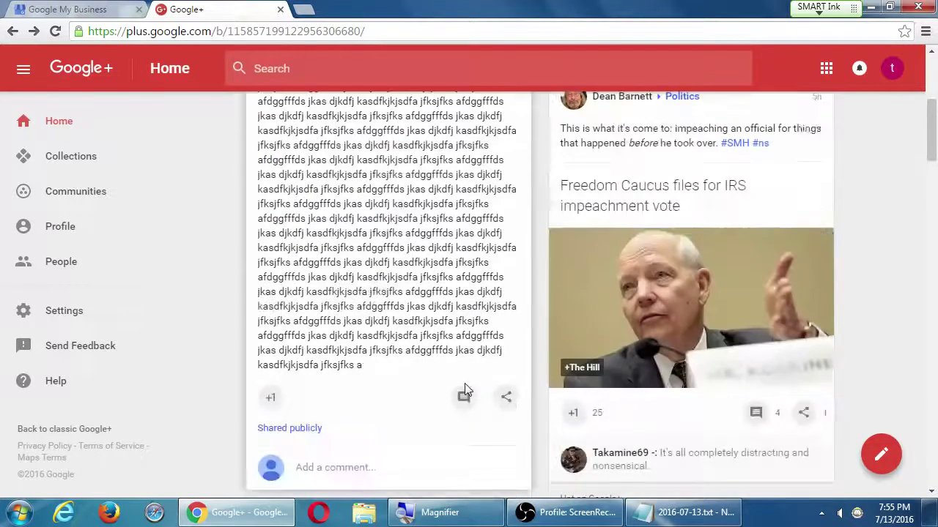
scroll(339, 409, up, 4)
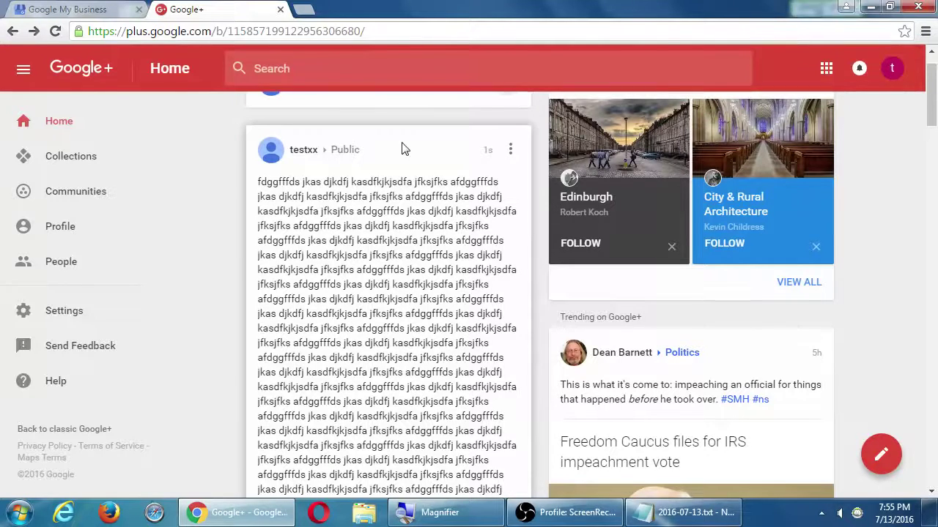
click(404, 150)
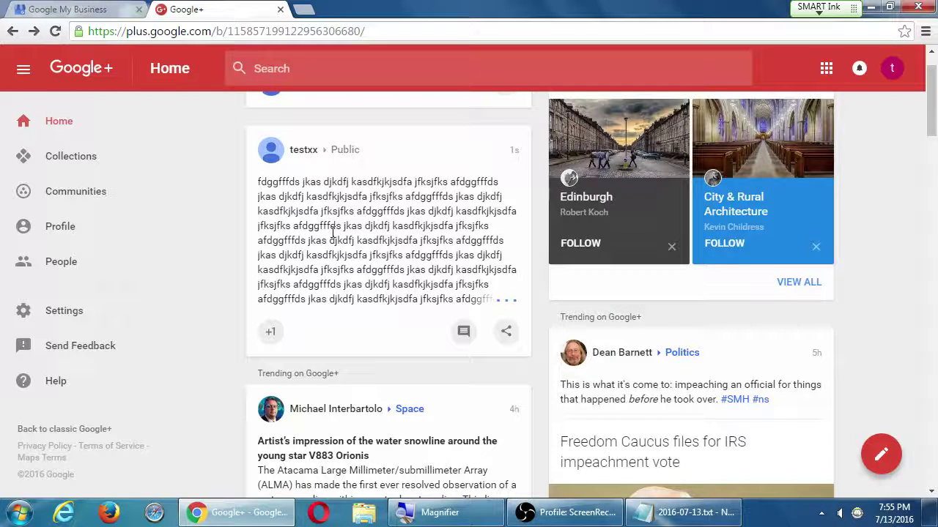
scroll(333, 233, down, 3)
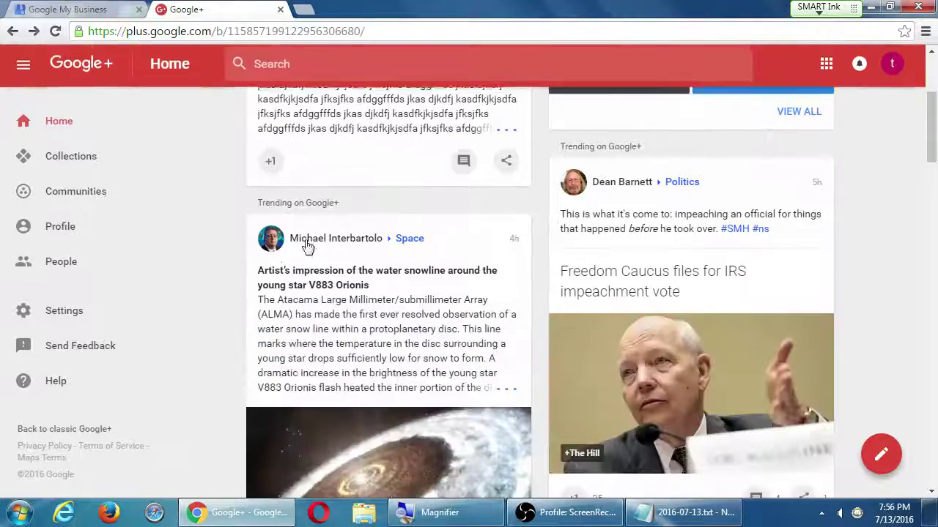
scroll(268, 272, down, 2)
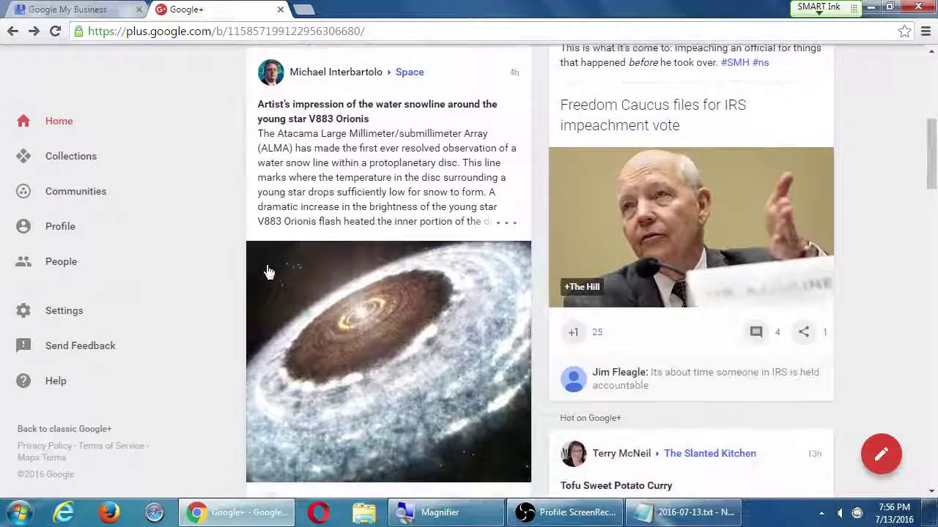
Browse the trending and hot posts in the Home feed, checking their collections, previews and comments, and return to the start of the feed.
scroll(293, 242, up, 1)
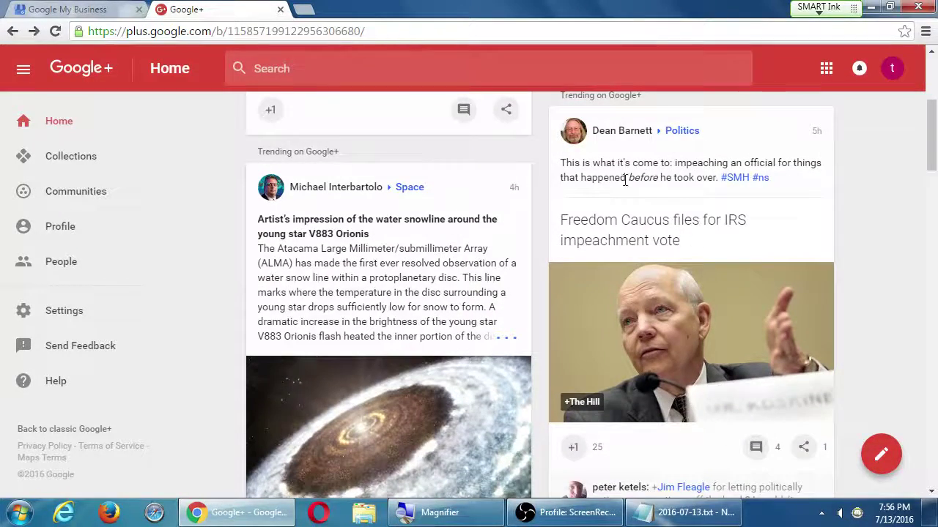
scroll(701, 167, down, 5)
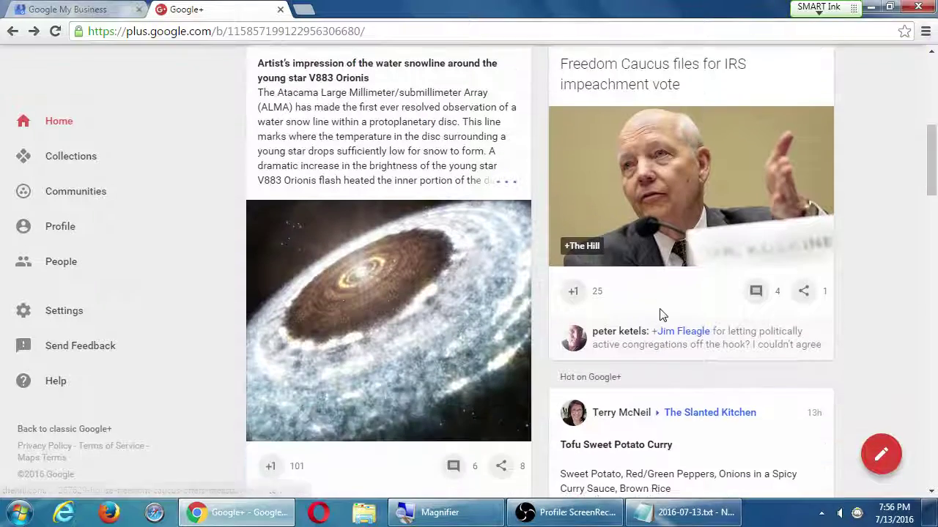
scroll(703, 315, down, 3)
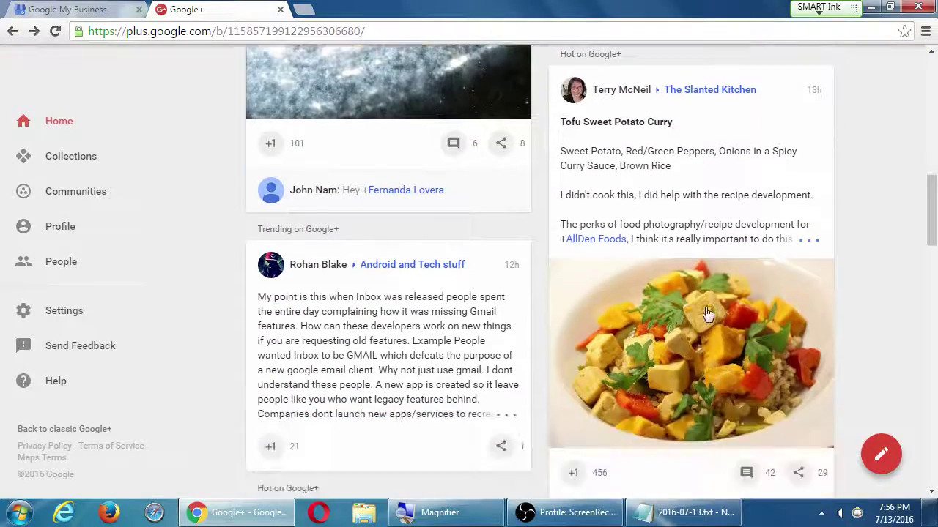
scroll(347, 317, down, 4)
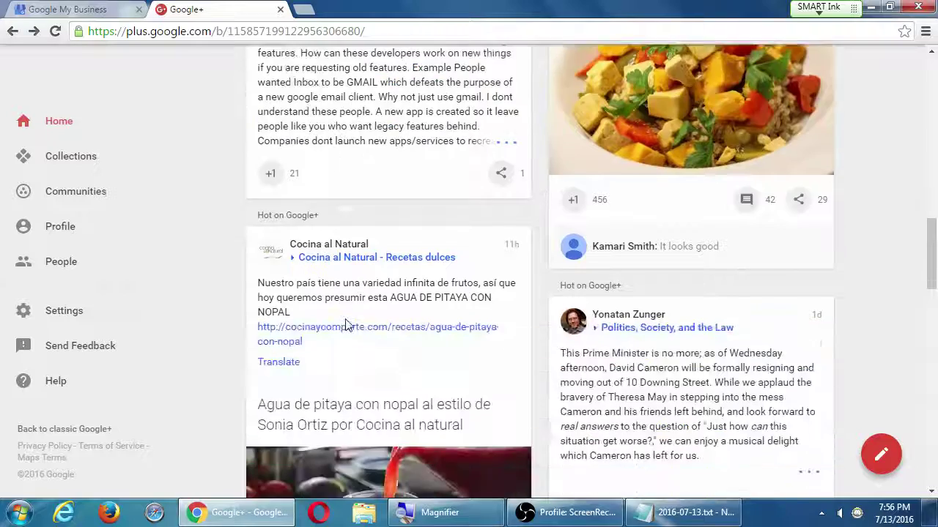
scroll(356, 256, down, 3)
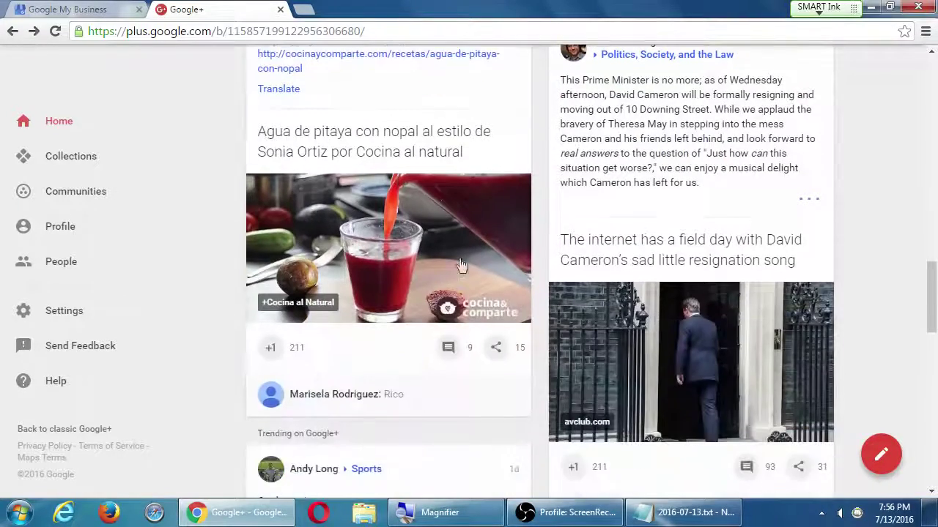
scroll(703, 230, down, 3)
scroll(522, 330, down, 1)
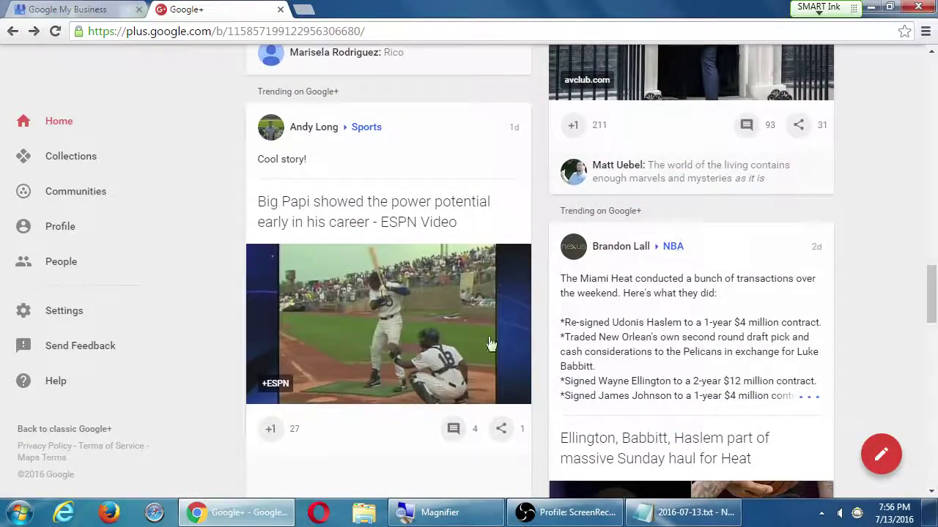
scroll(208, 276, up, 4)
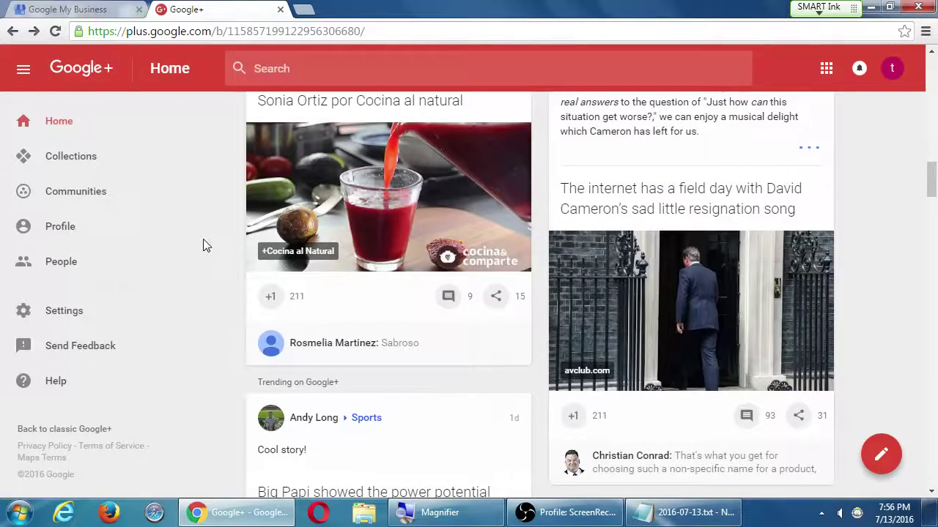
scroll(173, 249, up, 6)
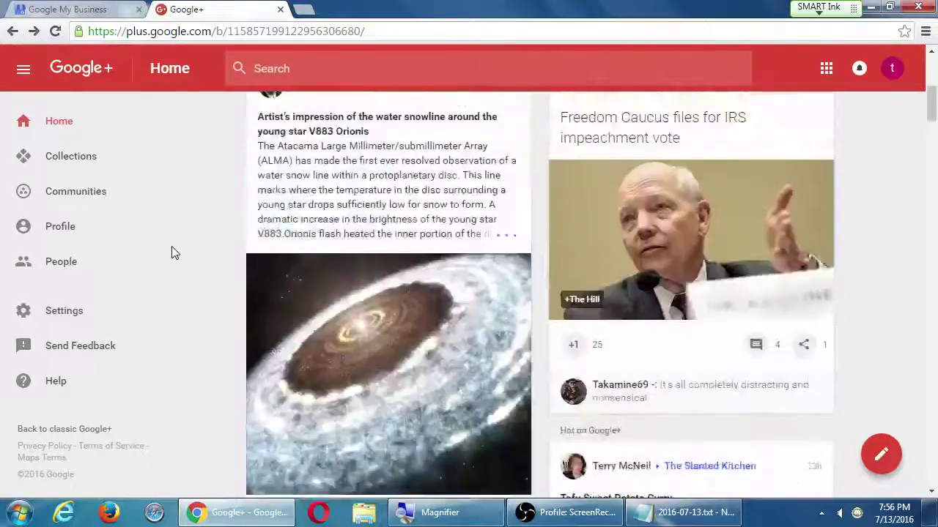
scroll(173, 253, up, 5)
Draft a new public post listing "Questions", "Multimedia", " - Pictures (albums)" and "Links - Copy and paste a link into G+ to get a Preview".
click(339, 136)
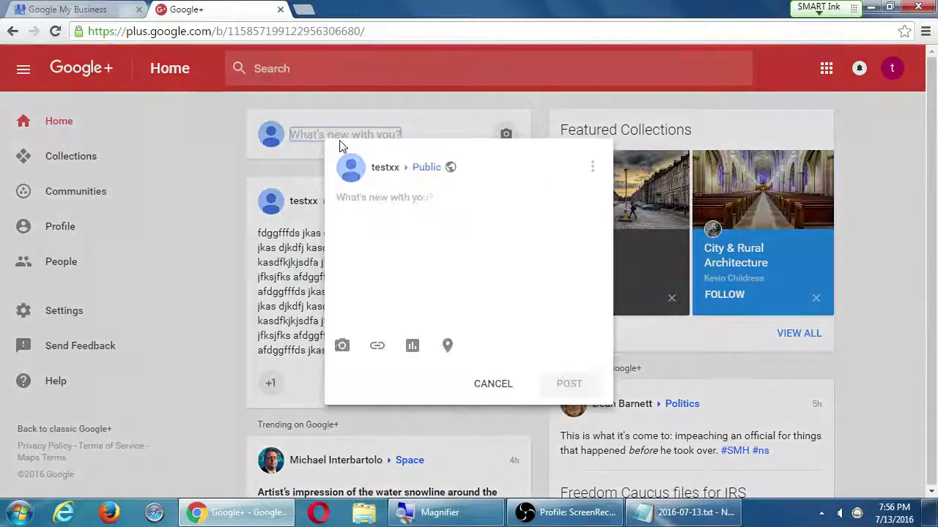
text(j)
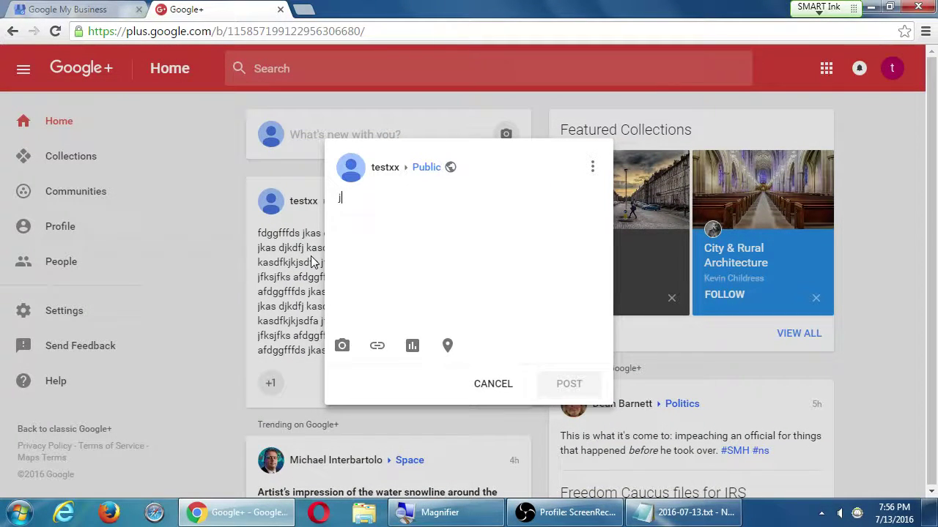
text(djh dhf jhfd jdf)
key(ctrl+a)
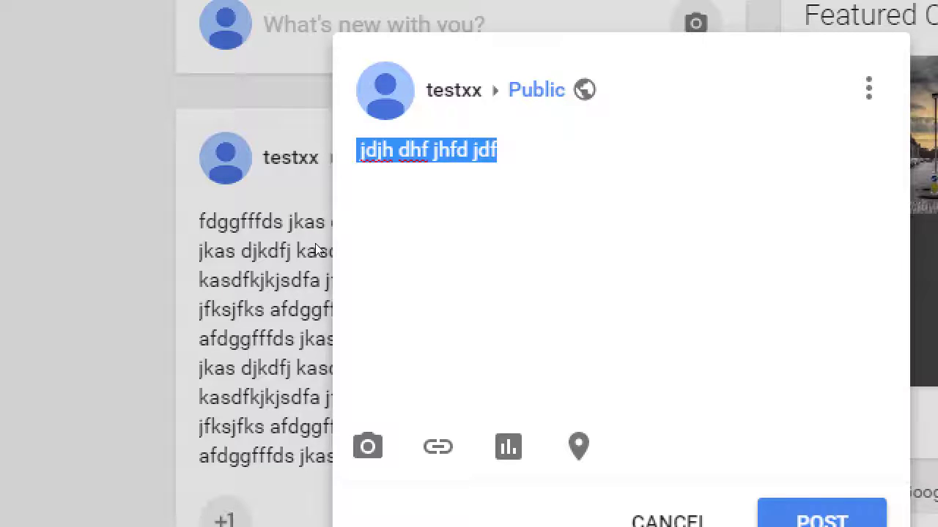
text(Questions)
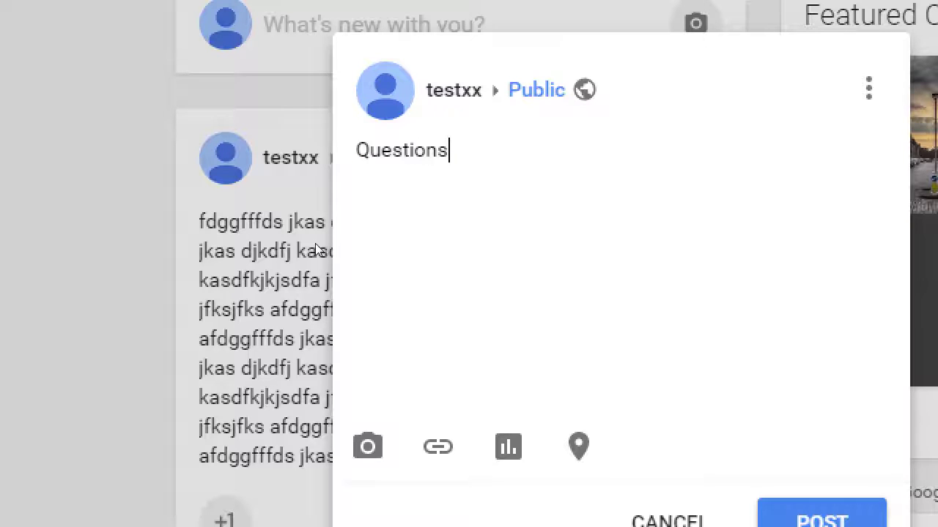
key(Return)
text(Multimedia )
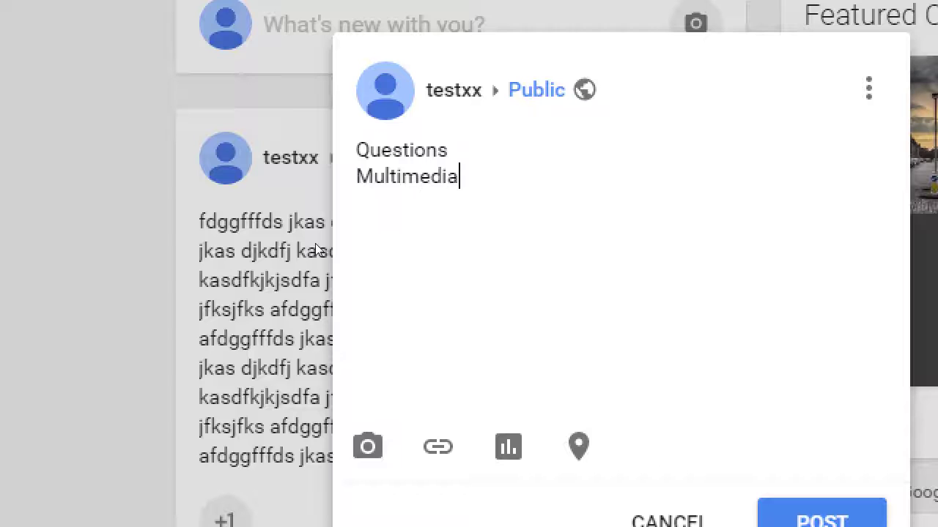
text( - Pictures (albums)
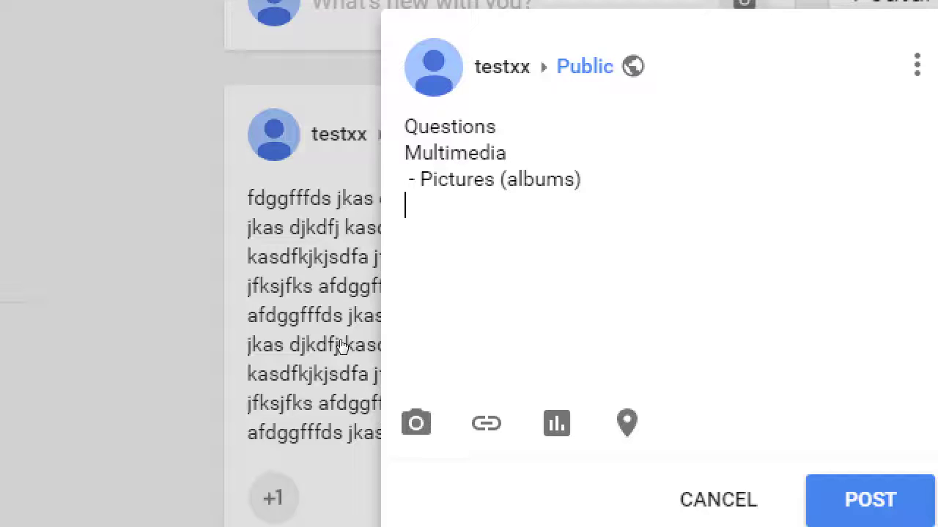
text(nks - Copy and paste a link into G+ to get a)
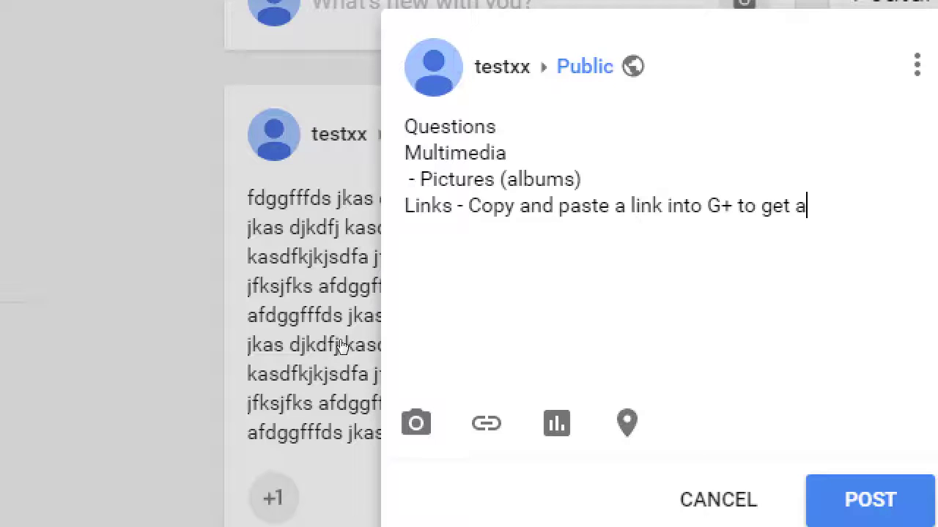
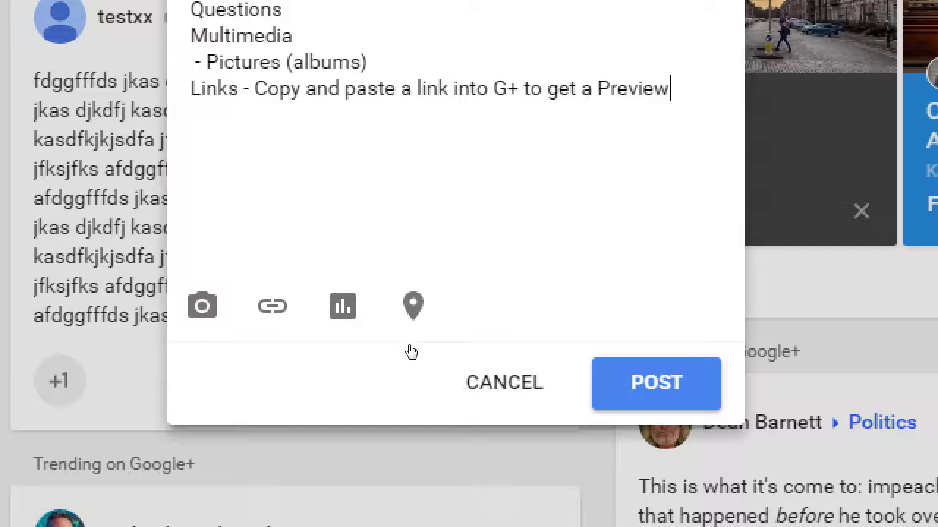
Try out a poll for the draft post by extending it to five choices, and cancel the poll.
click(342, 306)
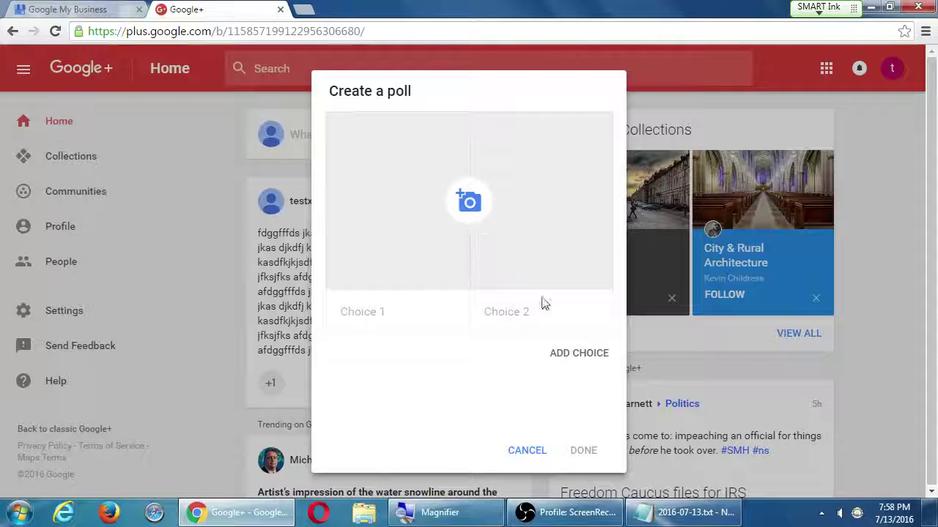
click(575, 355)
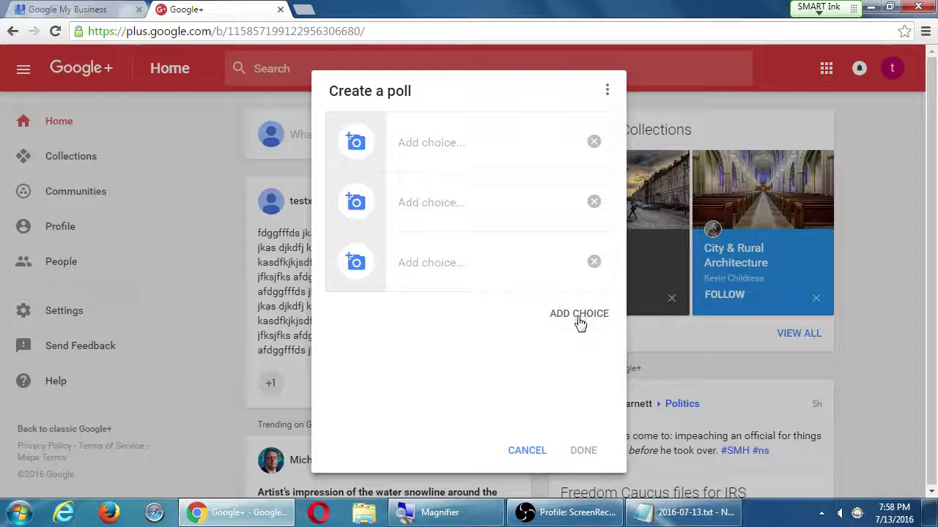
click(578, 315)
click(559, 377)
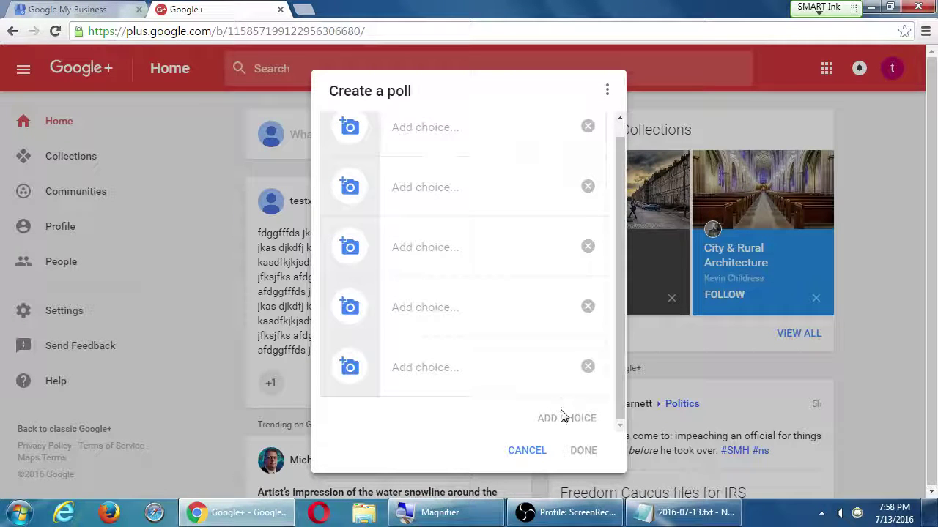
scroll(544, 326, up, 1)
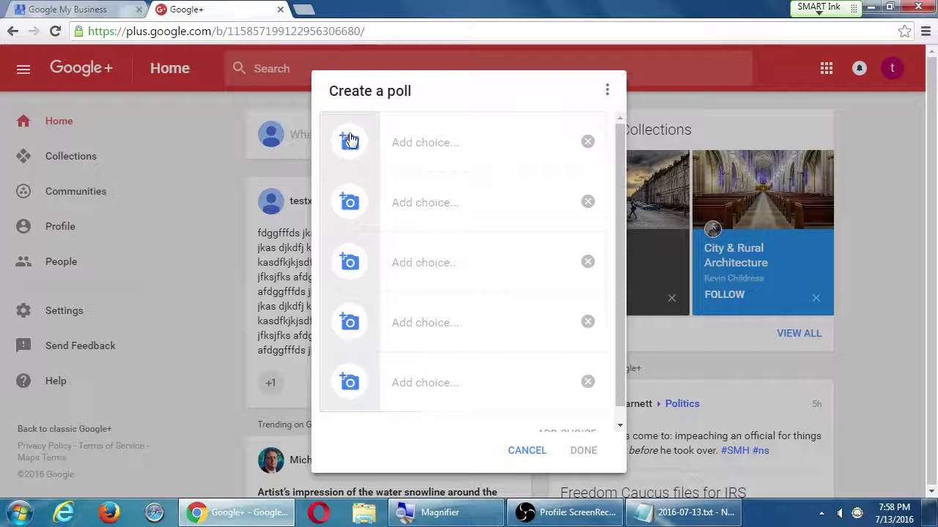
click(527, 450)
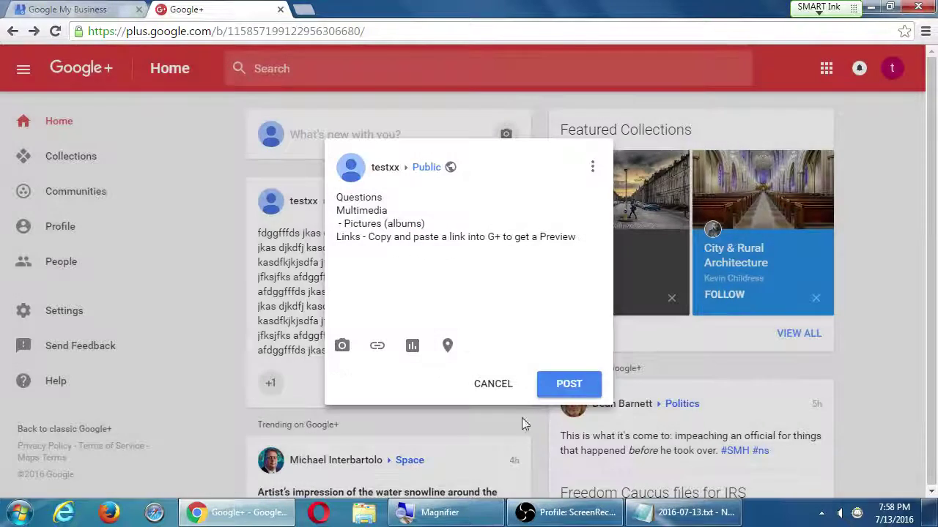
Add the lines "Polls (with pictures)" and "Location" at the end of the draft post.
click(574, 245)
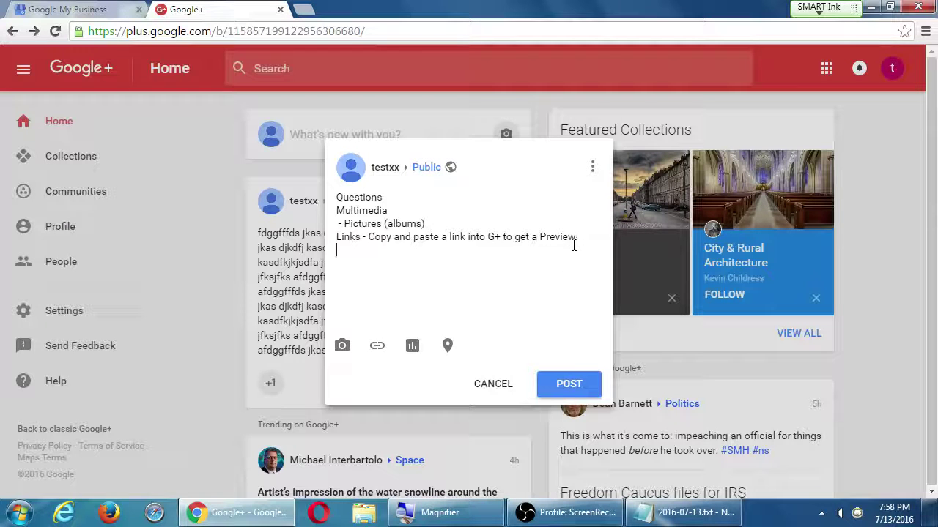
text(Polls)
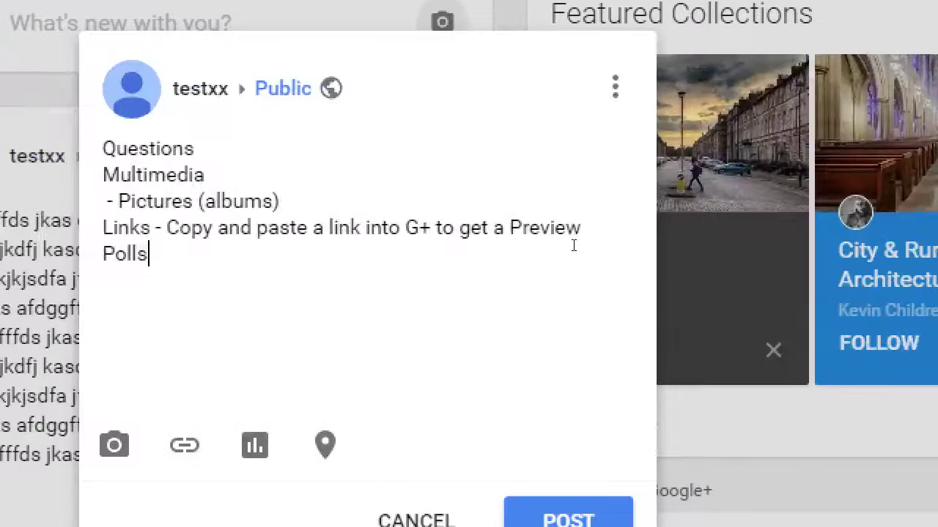
text( (with pu)
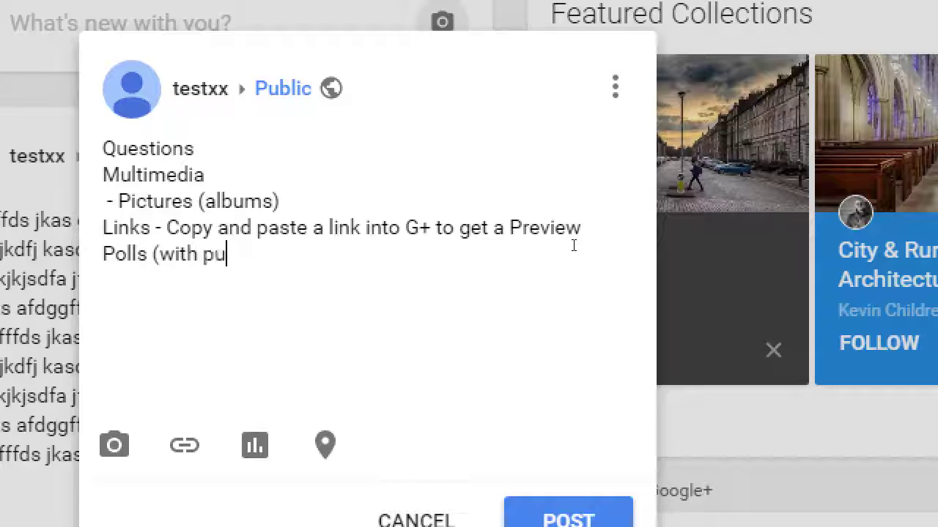
key(BackSpace)
text(ictures) )
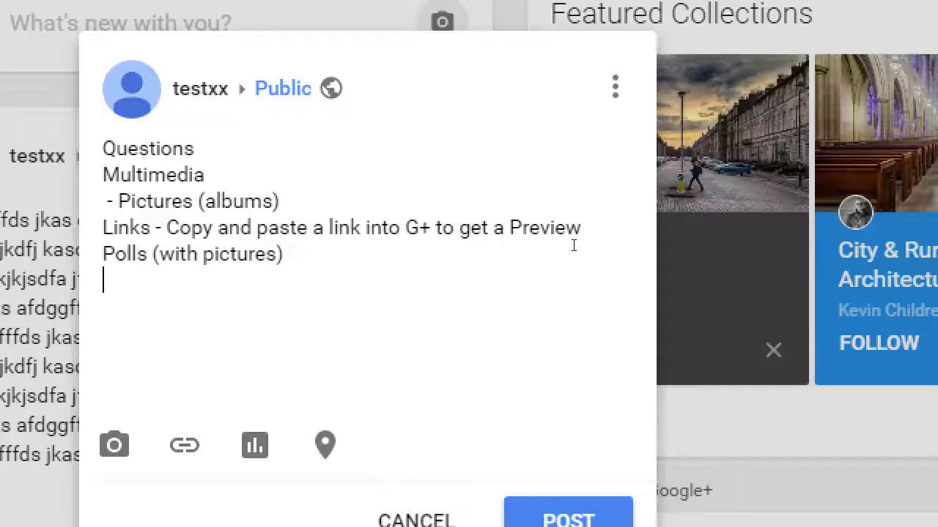
text(Location)
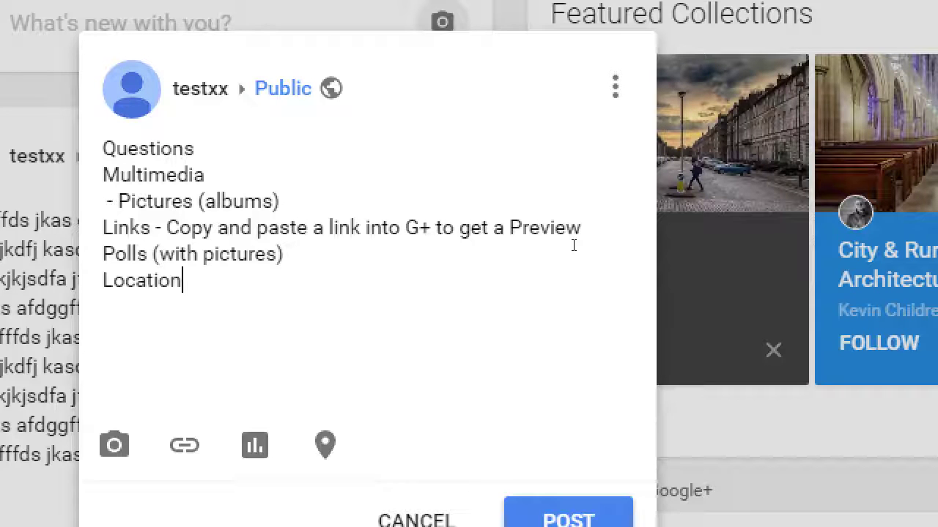
Put the heading "What to share?" above the draft's list and add "Video - as a link" as its last line.
key(Return)
key(Up)
text(What t)
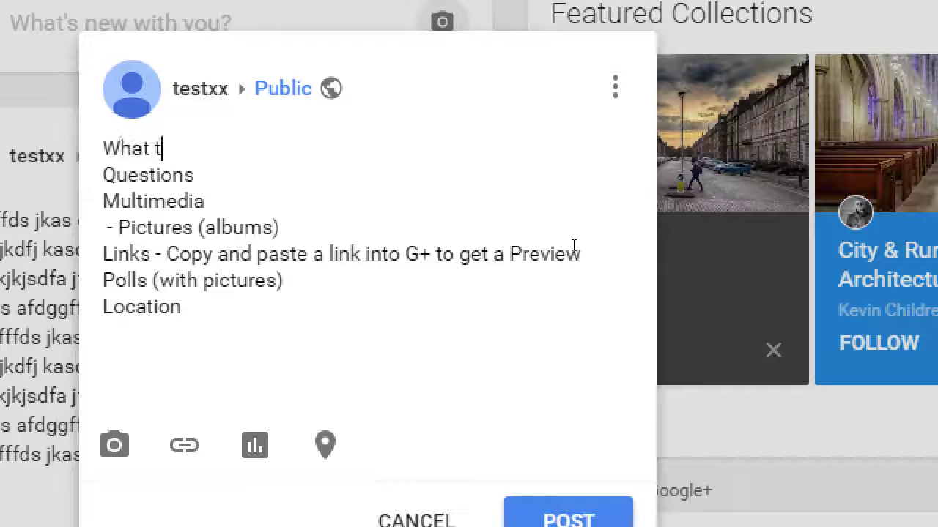
text(o share?)
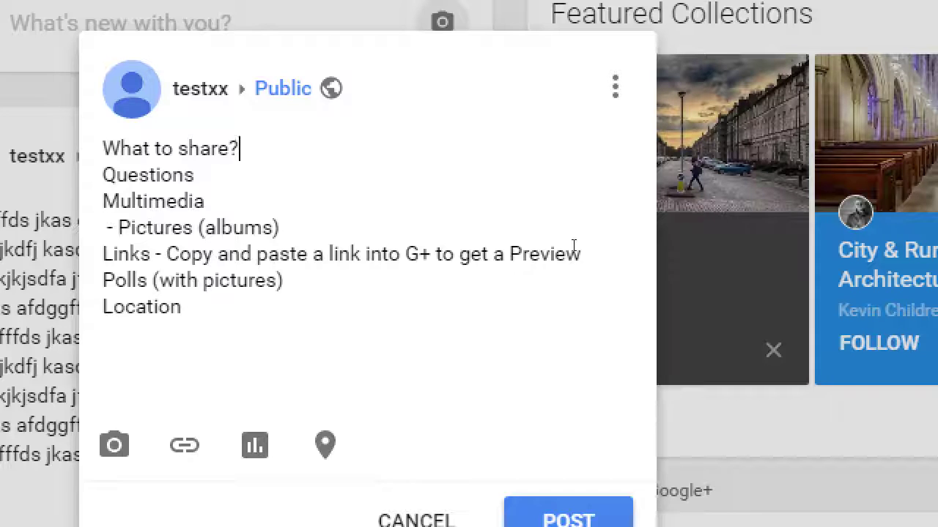
key(Down)
key(ctrl+End)
text(Video - as a )
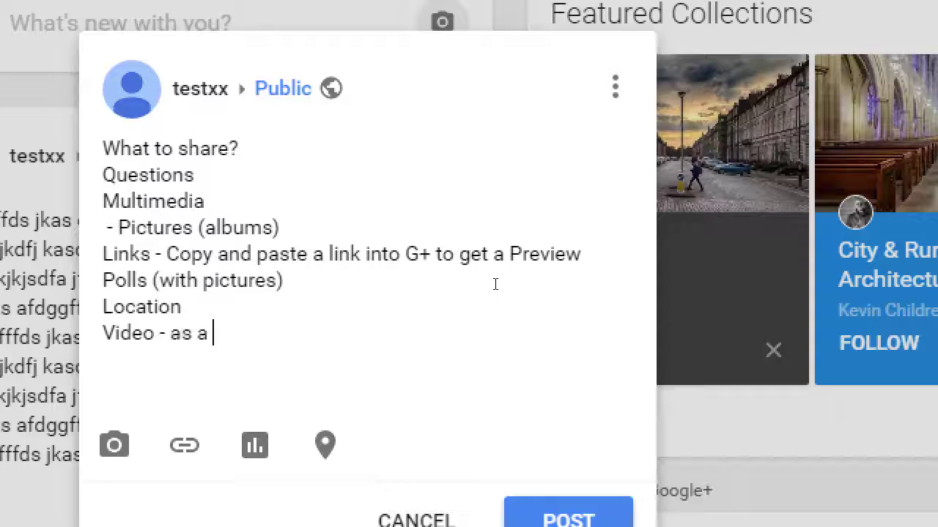
text(link)
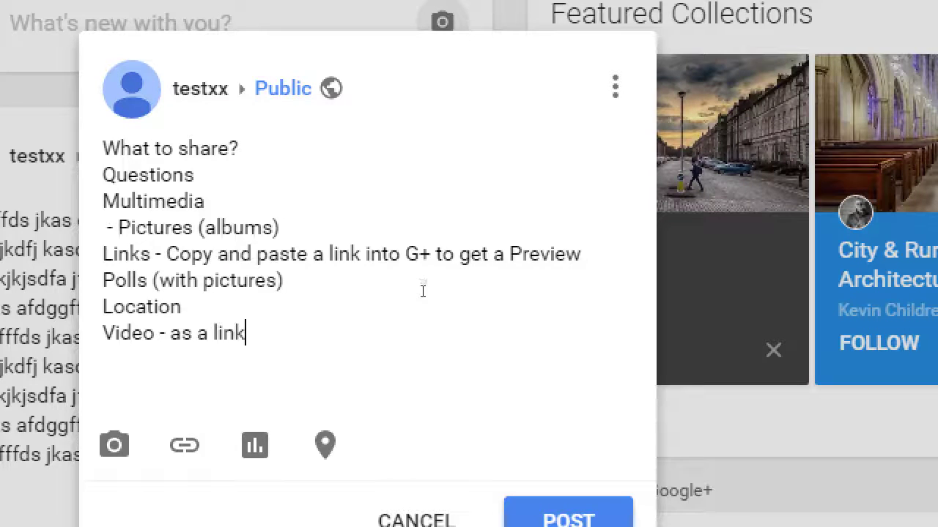
Copy the draft post's entire text, from "What to share?" through "Video - as a link".
drag(249, 334, 330, 146)
key(ctrl+c)
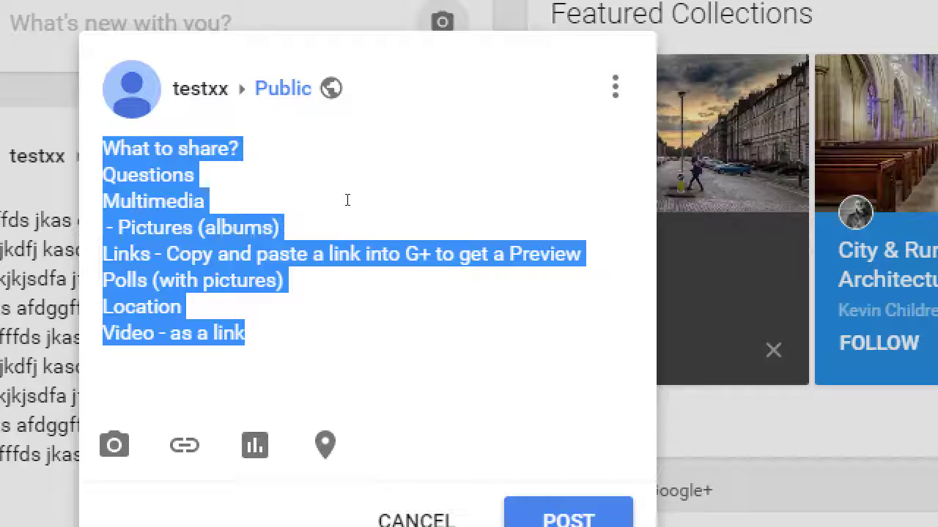
key(Right)
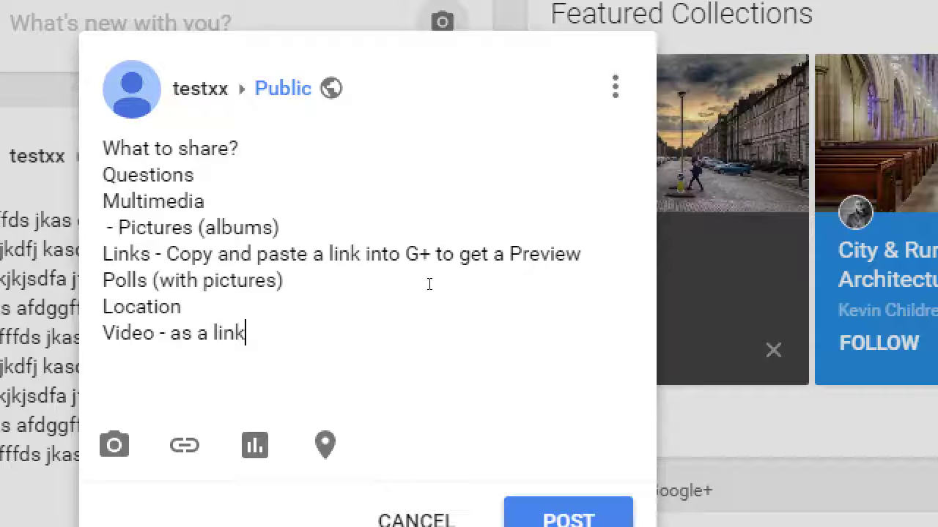
Open the draft post's photo picker to view the upload option, and return to the draft without adding a photo.
key(Tab)
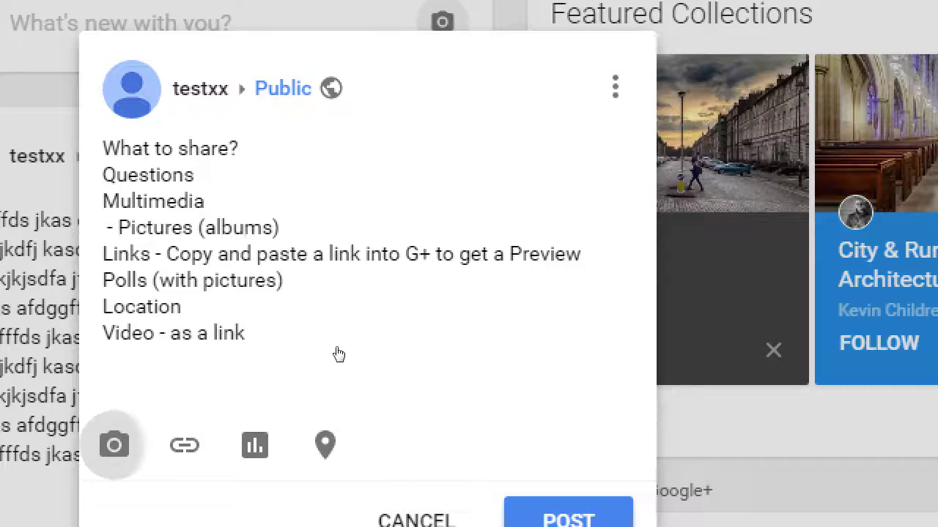
key(Return)
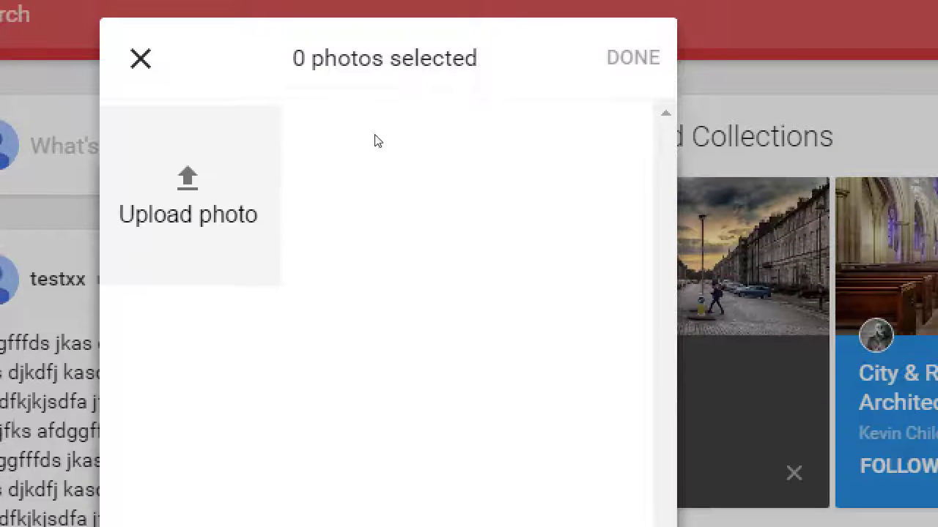
key(Return)
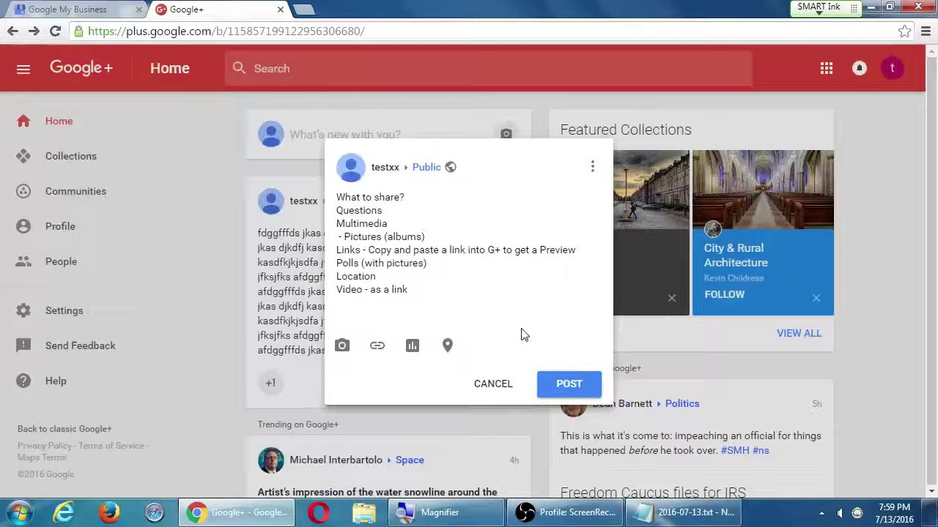
Discard the draft post containing the "What to share?" list and return to the Home feed.
click(502, 380)
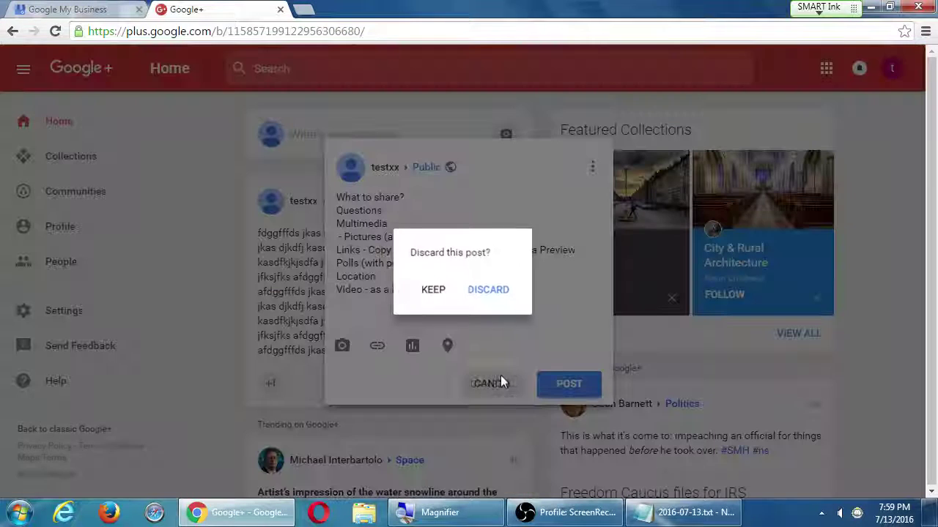
click(491, 305)
scroll(487, 305, down, 4)
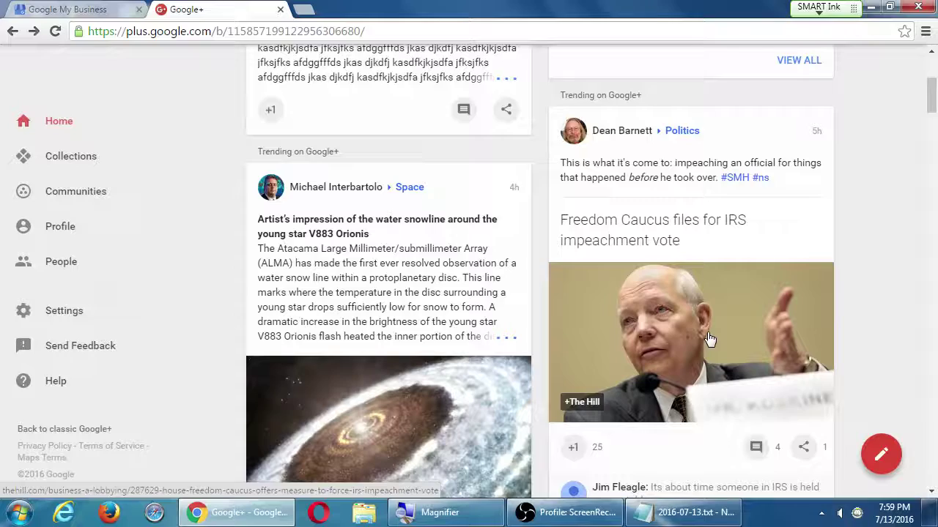
scroll(709, 340, down, 1)
Switch to the 2016-07-13.txt notes in Notepad and paste the copied "What to share?" list below the Business Page line, separated by a blank line.
click(685, 512)
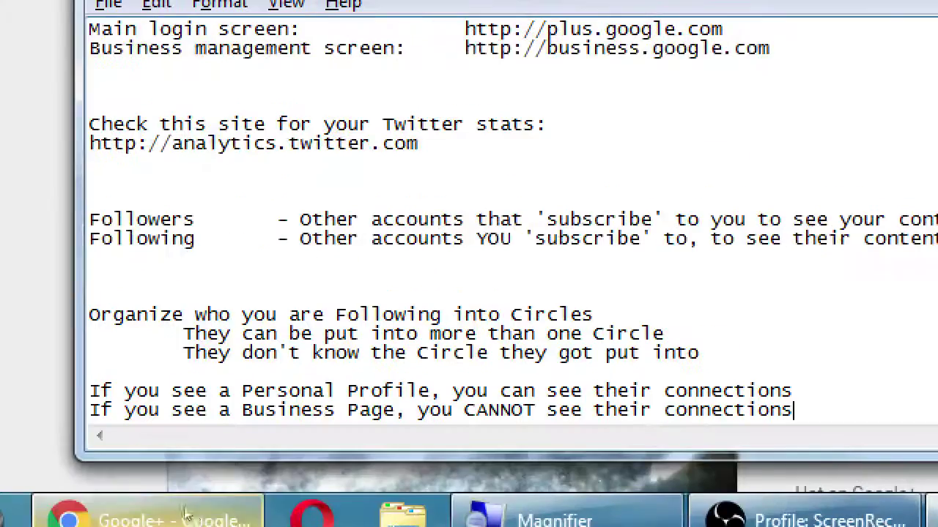
key(Return)
key(Return)
key(ctrl+v)
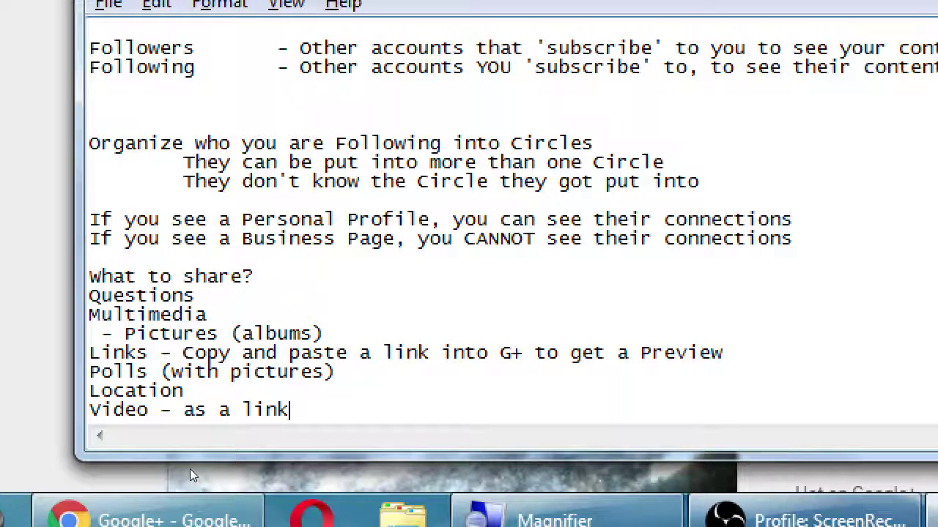
key(shift+Up)
key(shift+Up)
key(shift+Up)
key(shift+Up)
key(shift+Up)
key(shift+Up)
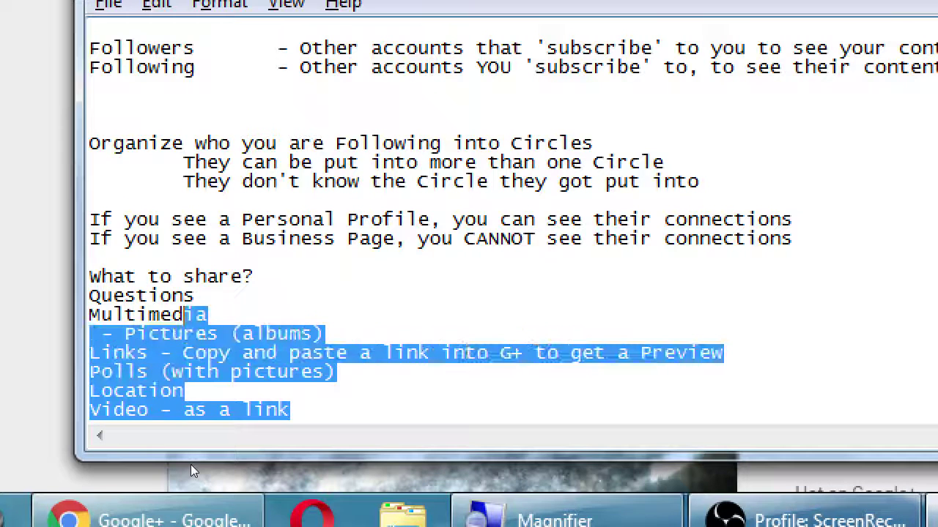
key(shift+Home)
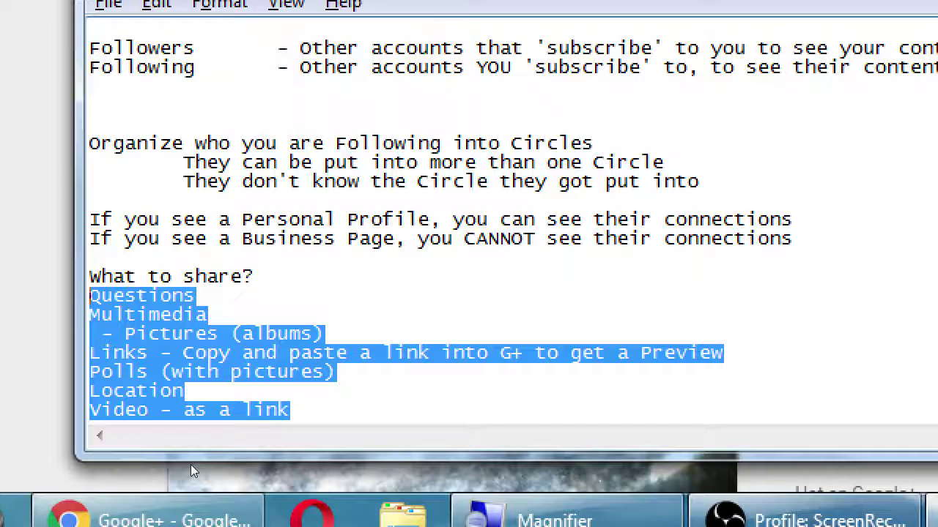
key(Left)
key(Down)
key(Down)
key(Down)
key(Down)
key(Down)
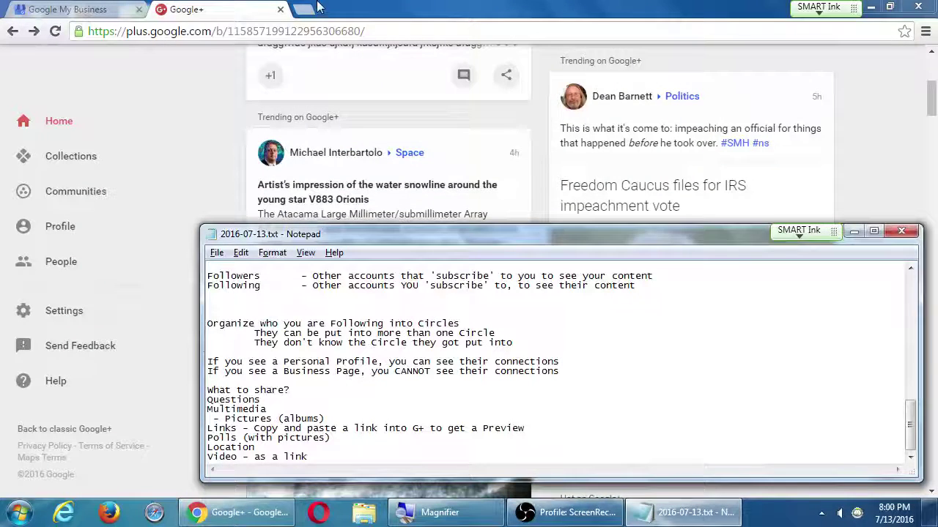
Switch to Chrome and open vmcink.net/blog in a new tab.
click(306, 11)
click(307, 11)
text(vmci)
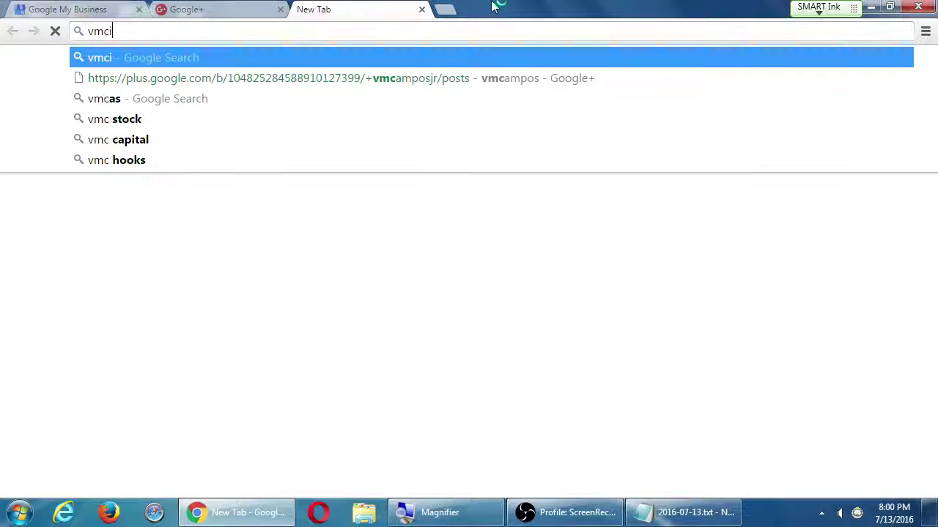
text(nk.net/blog)
key(Return)
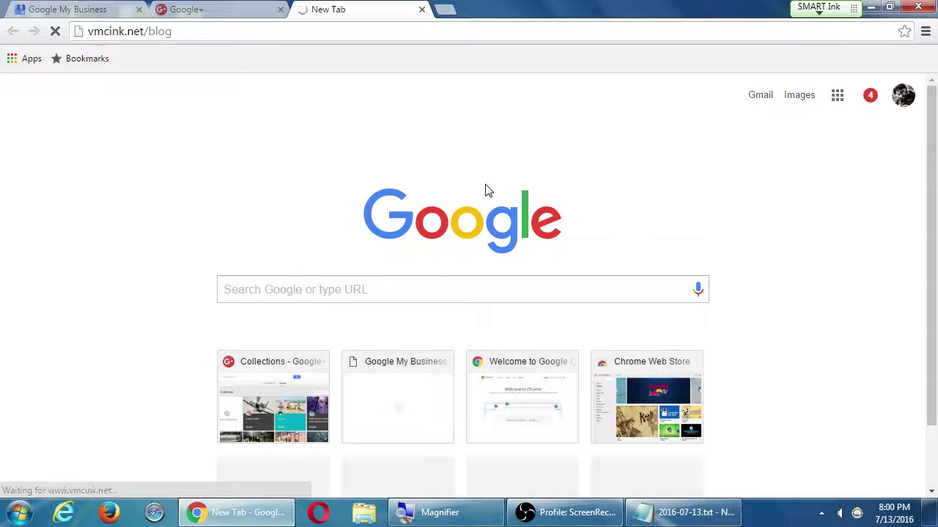
Open the blog article "Investment Tips for Millennials" and copy its web address.
scroll(193, 366, down, 3)
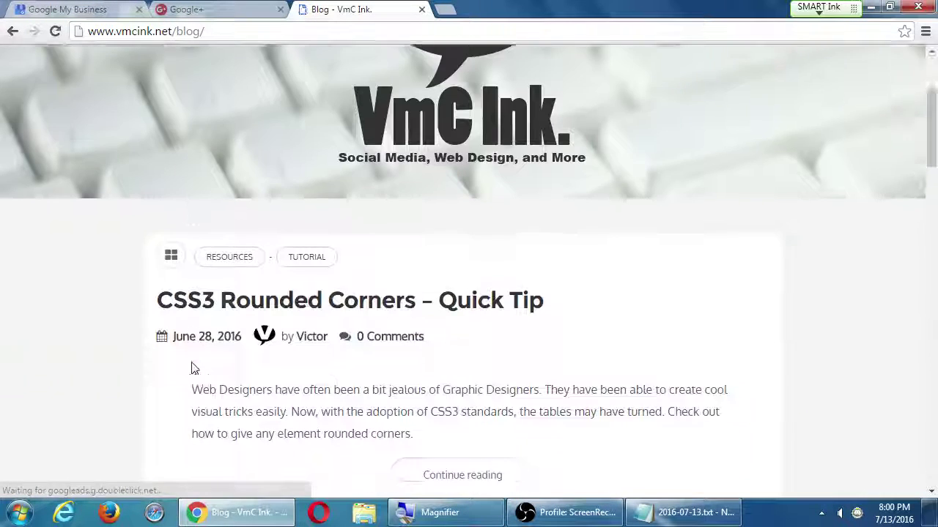
scroll(194, 364, down, 5)
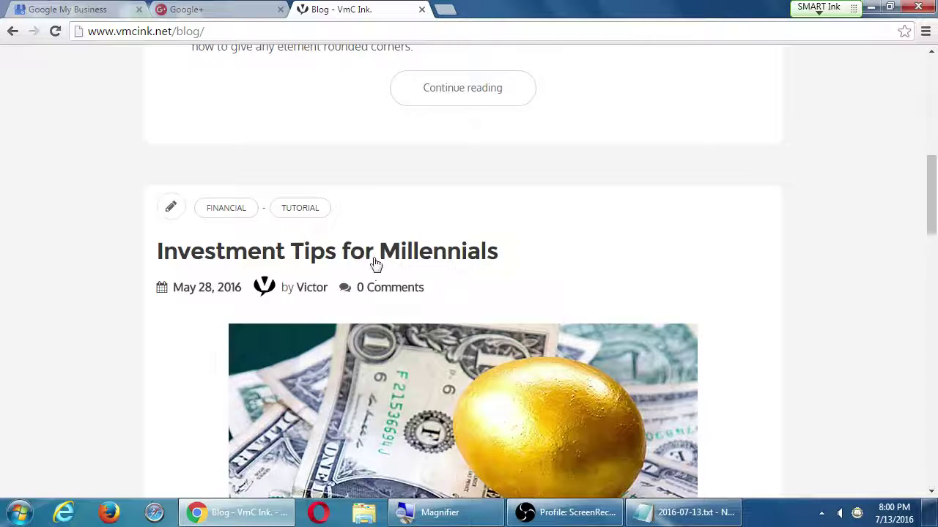
click(379, 258)
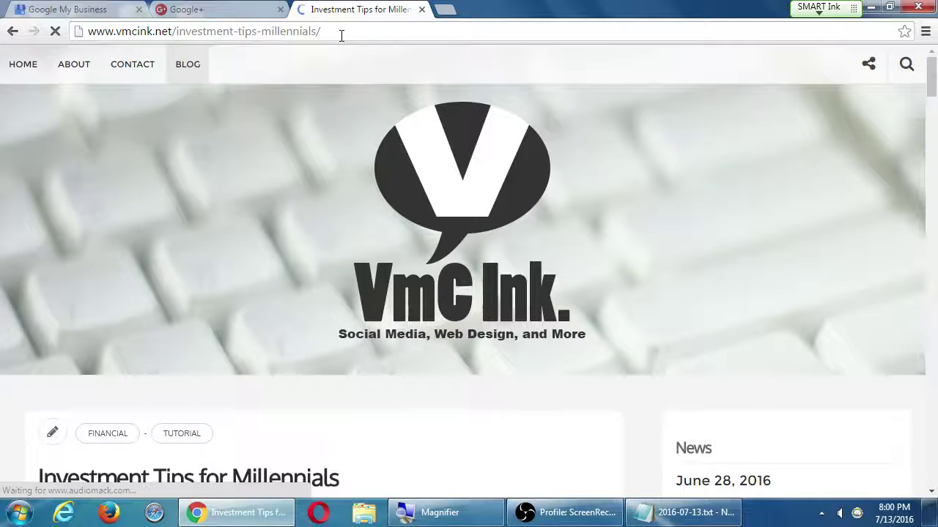
click(342, 35)
key(ctrl+c)
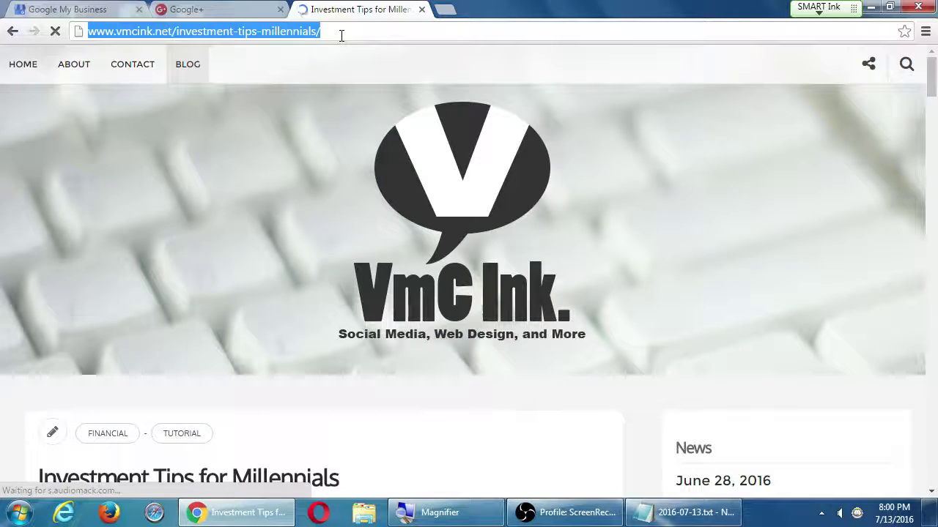
Start a new Google+ post from the Home feed and attach the copied article address as a link.
click(220, 13)
scroll(354, 300, up, 1)
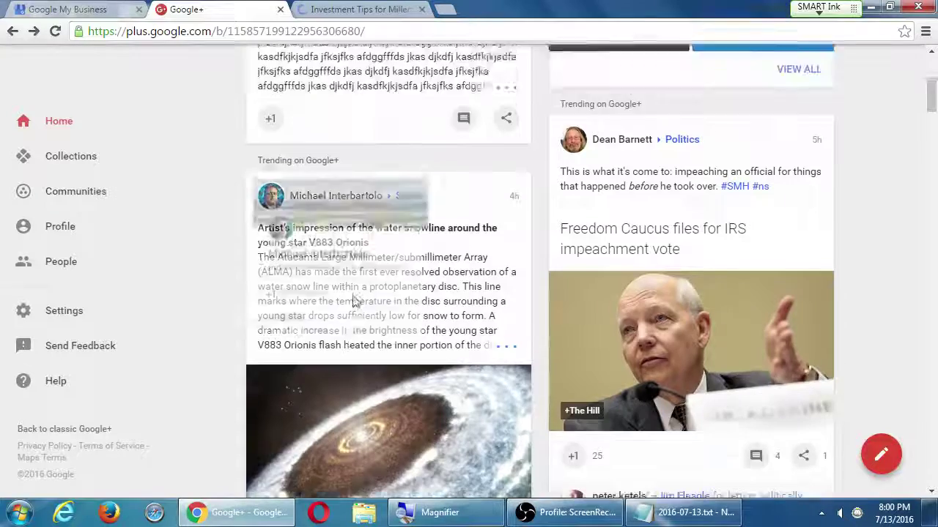
scroll(354, 300, up, 5)
click(366, 143)
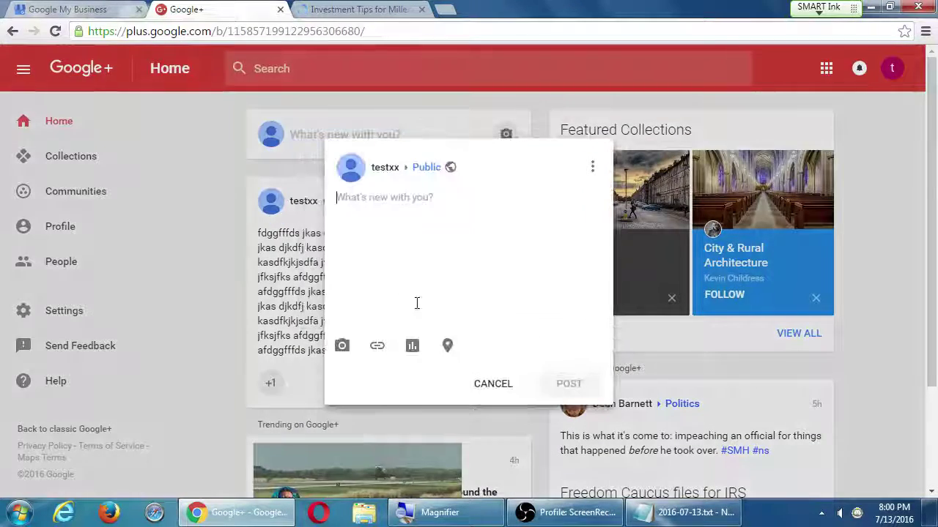
click(375, 347)
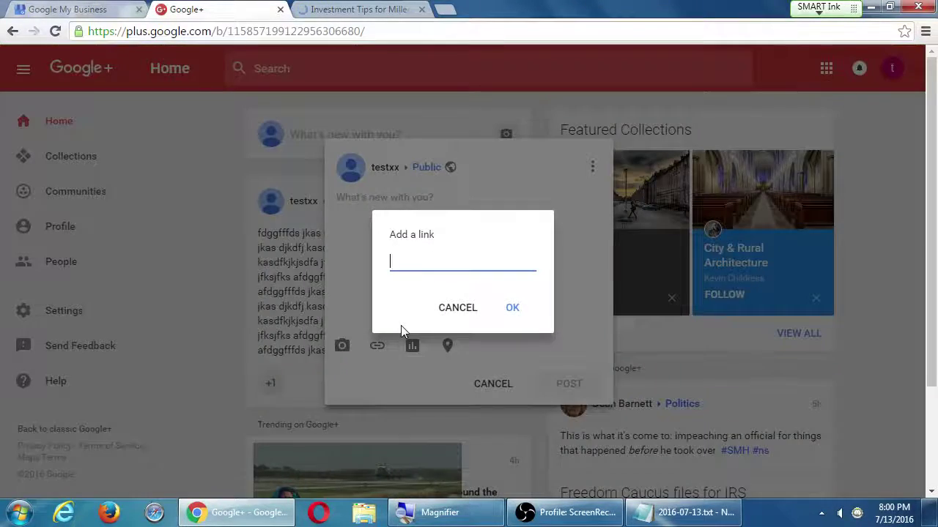
key(ctrl+v)
click(506, 314)
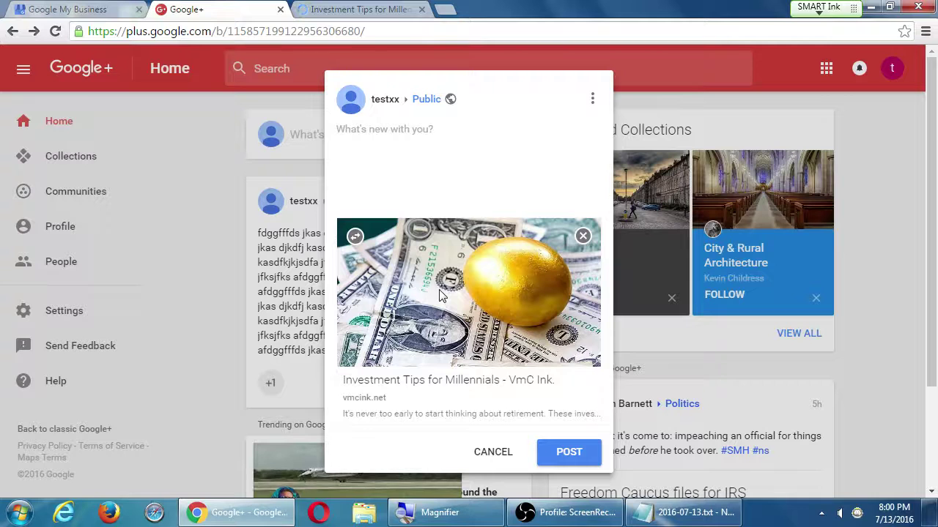
Cycle through the link preview's alternative images back to the golden egg picture, and discard the draft post.
click(337, 10)
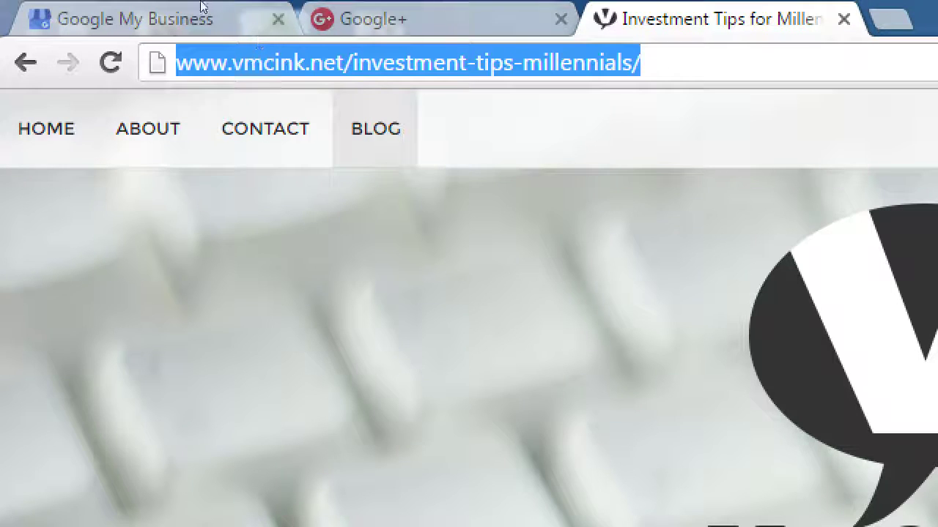
key(ctrl+Page_Up)
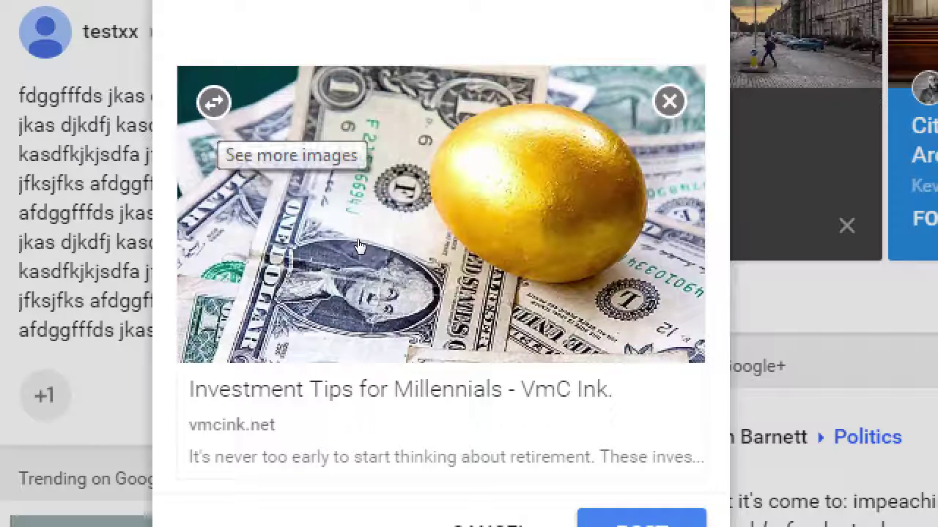
click(359, 246)
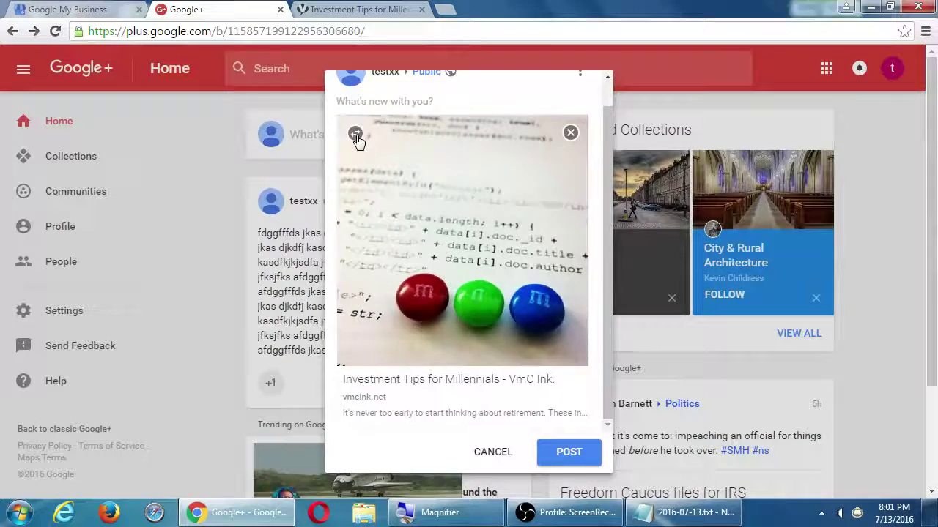
click(230, 51)
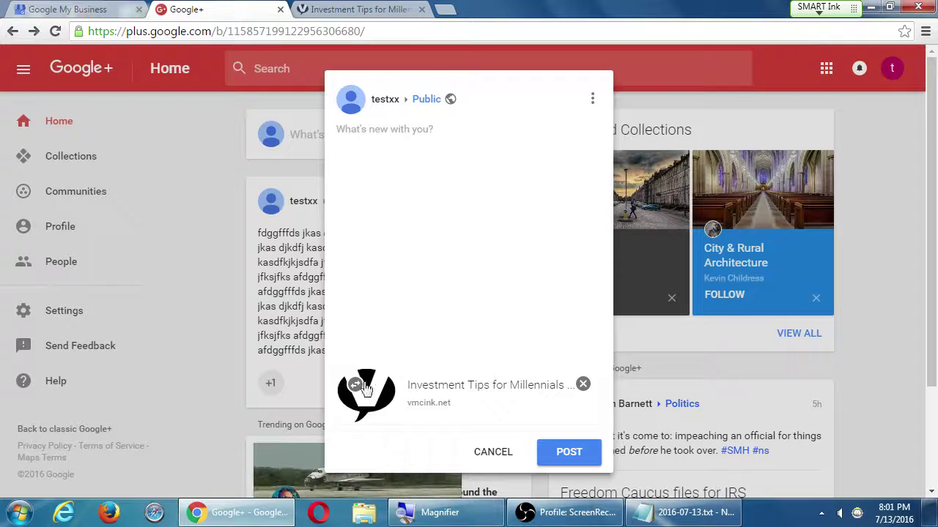
click(356, 387)
click(353, 392)
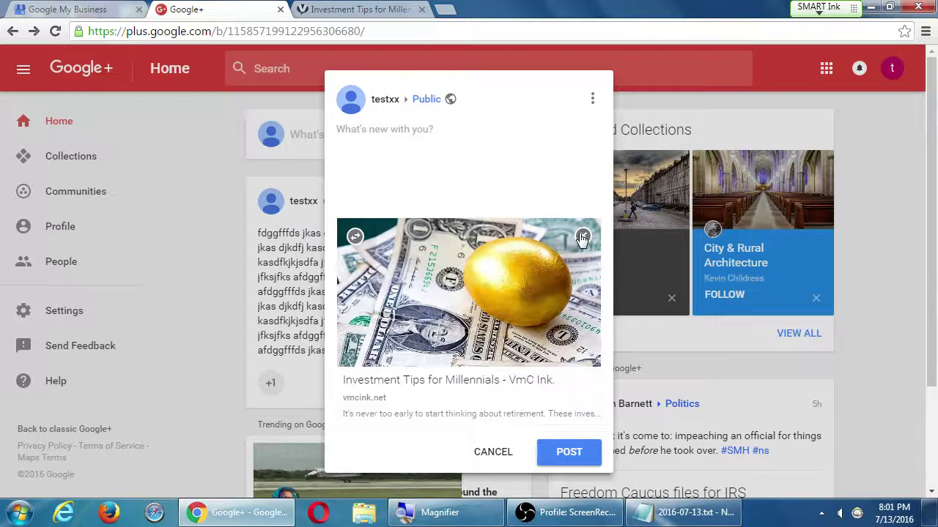
click(505, 455)
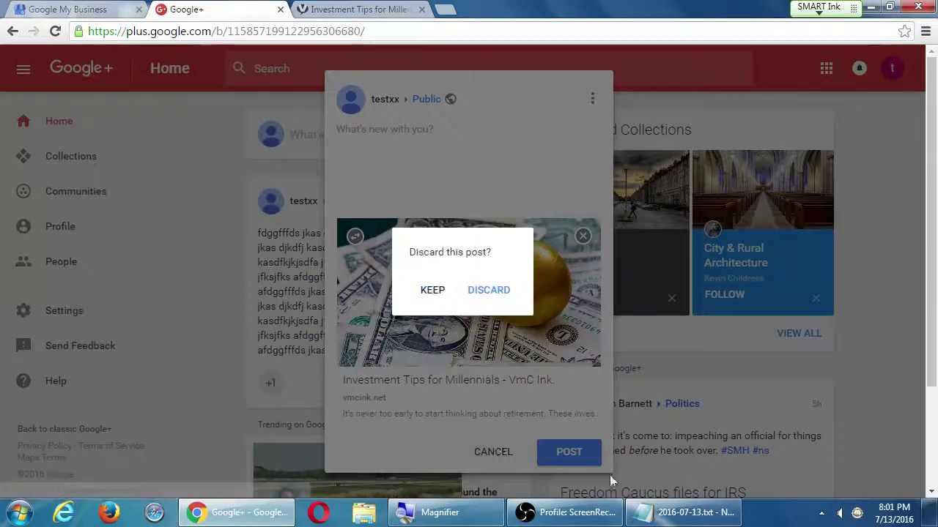
click(488, 291)
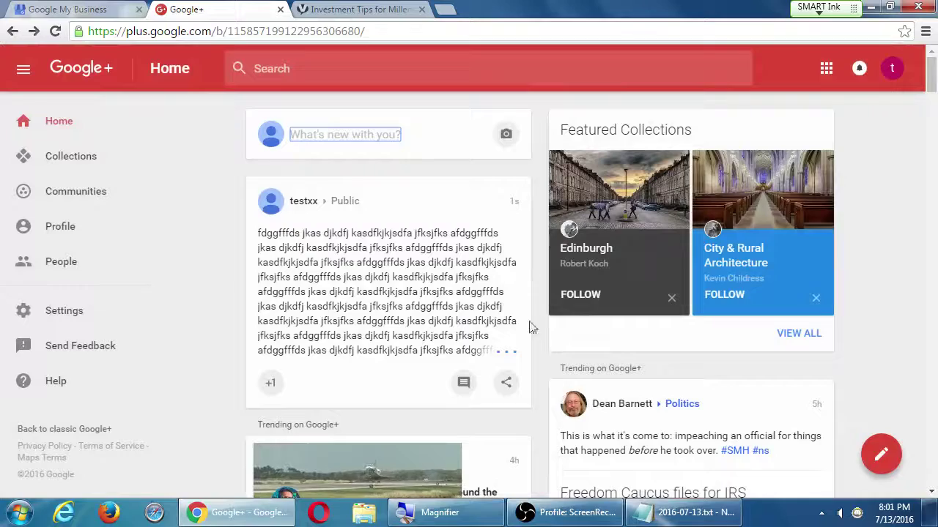
Switch to the Notepad notes and add the line "Text formating - Bold, Italics, and Strikethrough" below "Video - as a link".
click(671, 506)
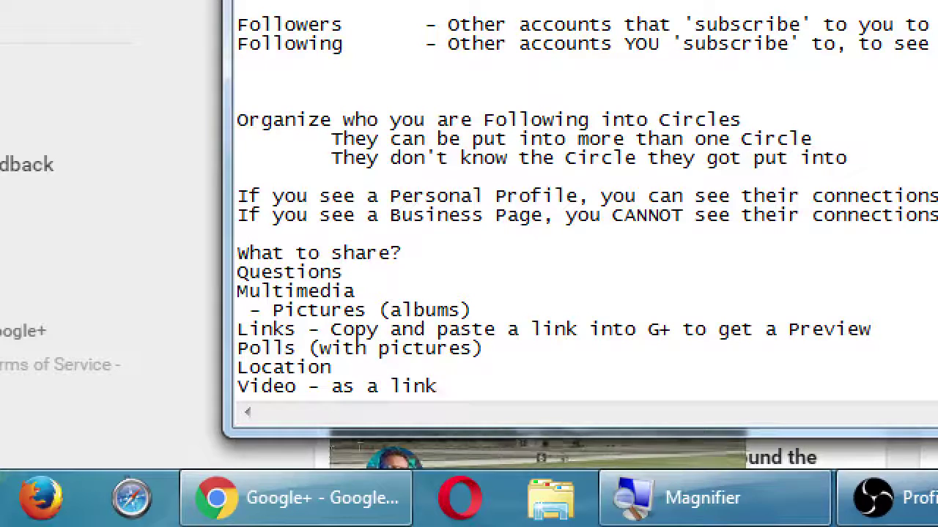
key(Return)
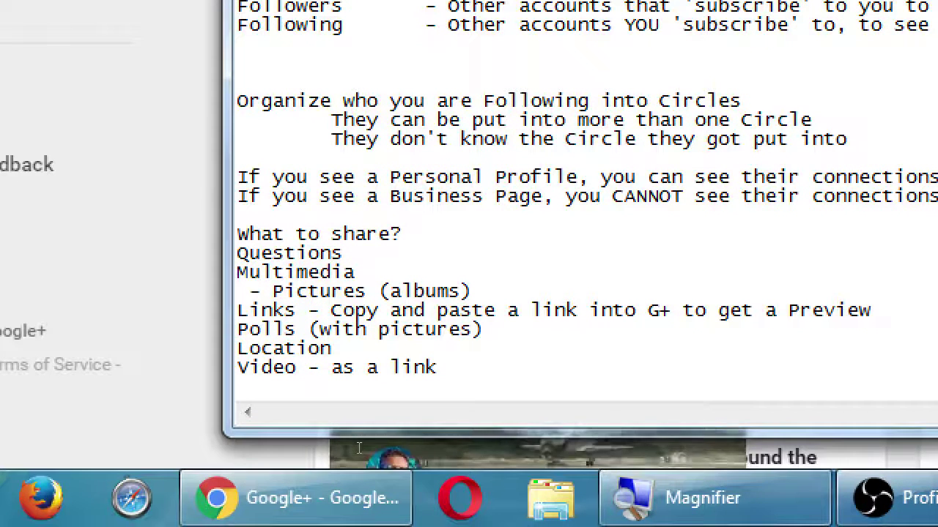
text(Text f)
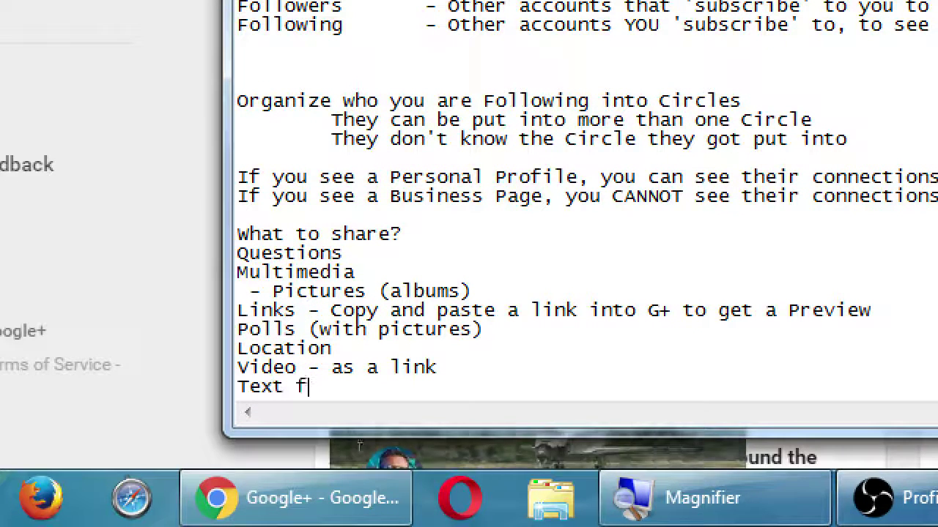
text(ormating - )
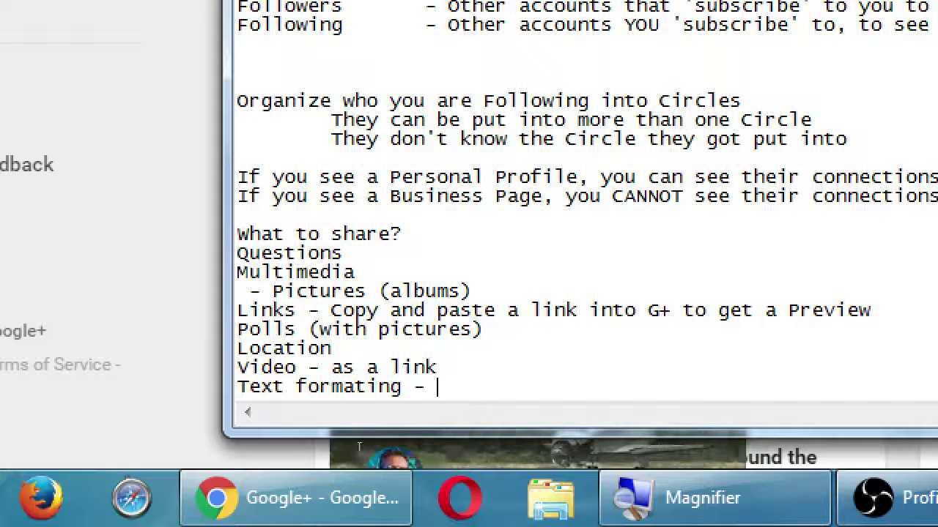
text(Bold)
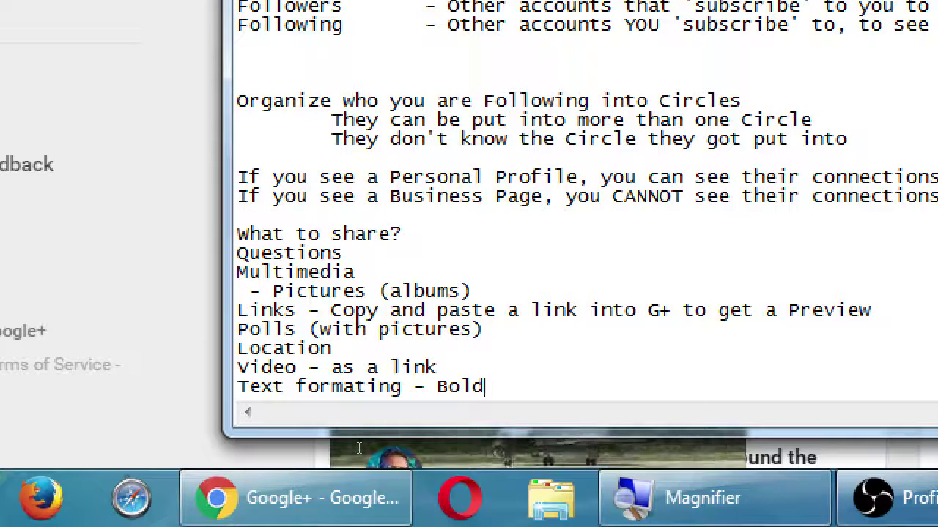
text(, Italics, an)
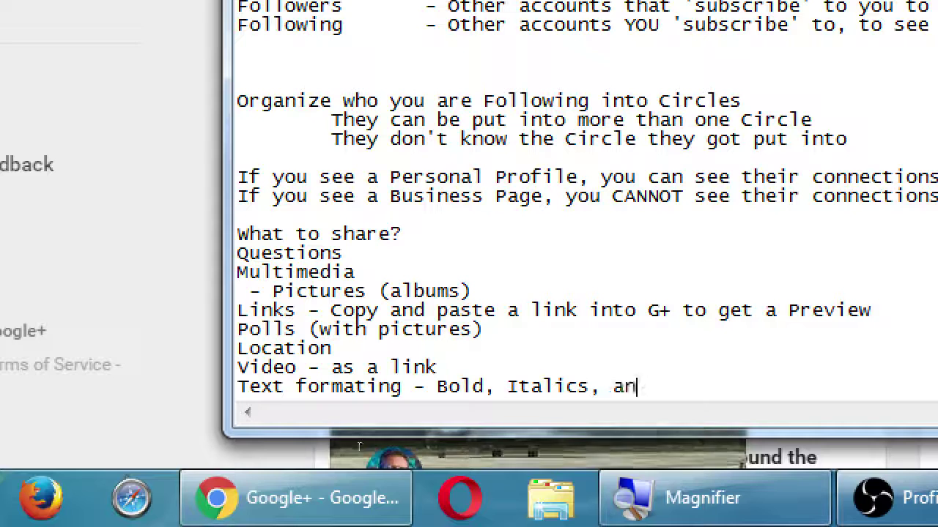
text(d Strike)
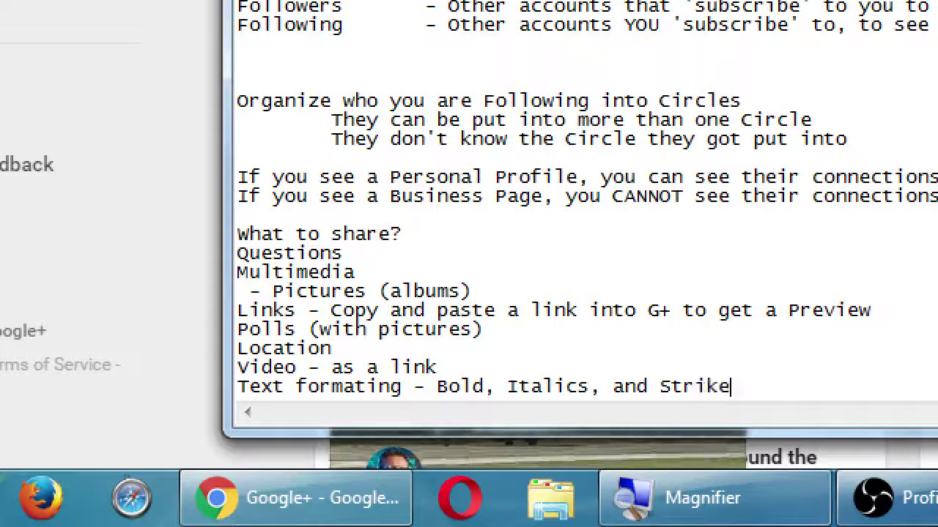
text(through)
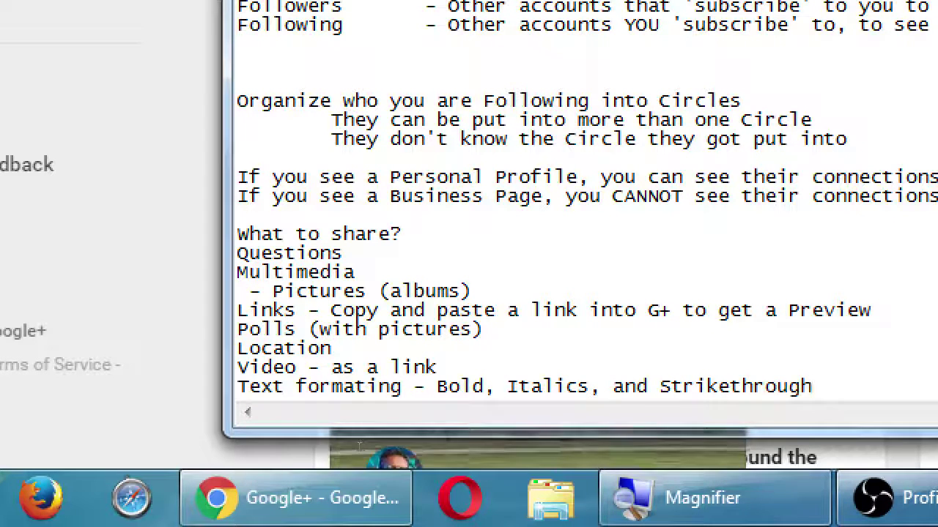
Add the line "*Asterisks* = Bold" to the notes below the text formatting entry.
key(Return)
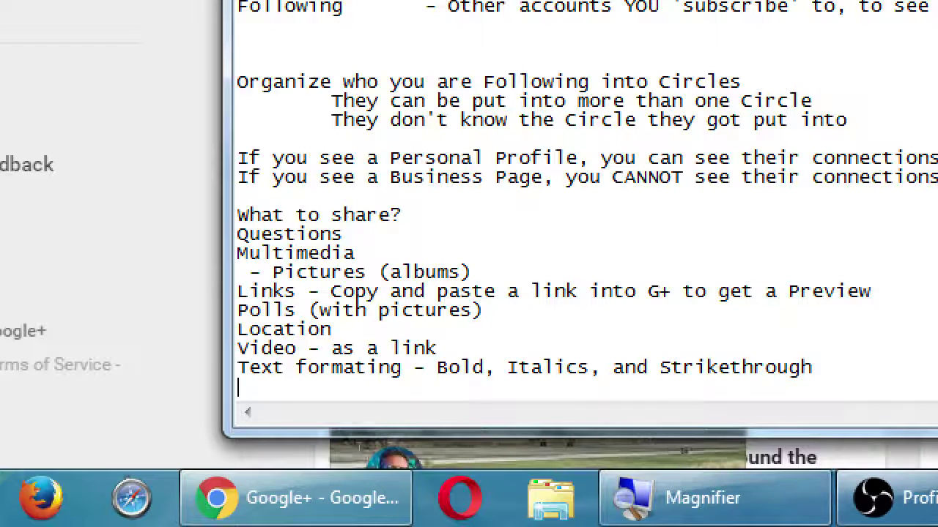
text(*Astersis)
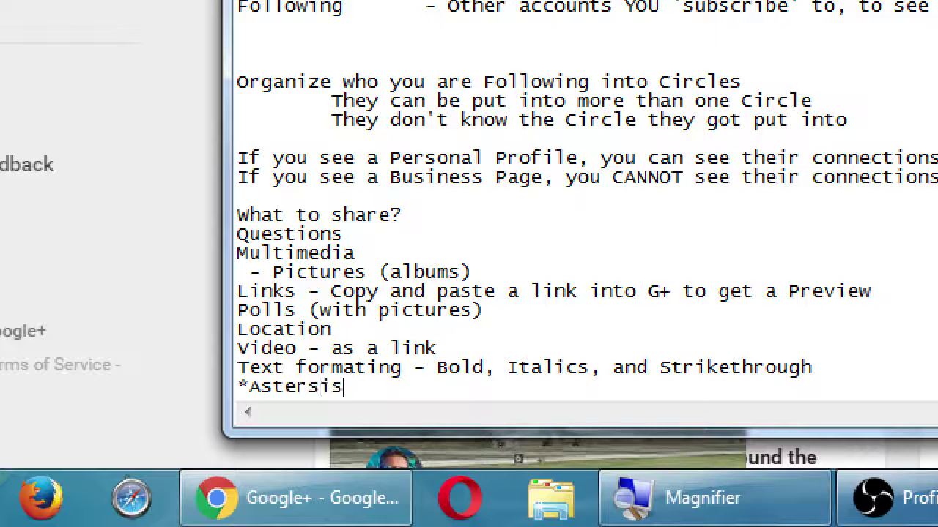
key(BackSpace)
key(BackSpace)
key(BackSpace)
text(isks)
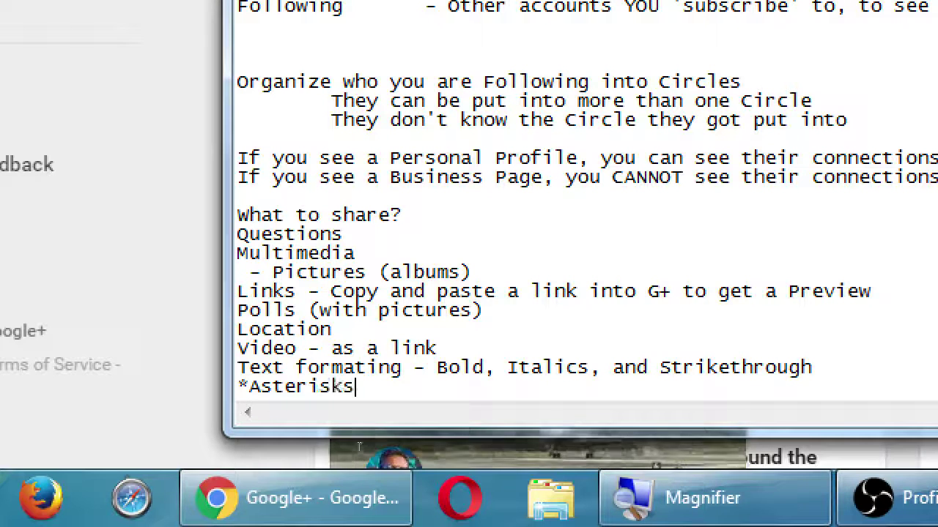
text(* = )
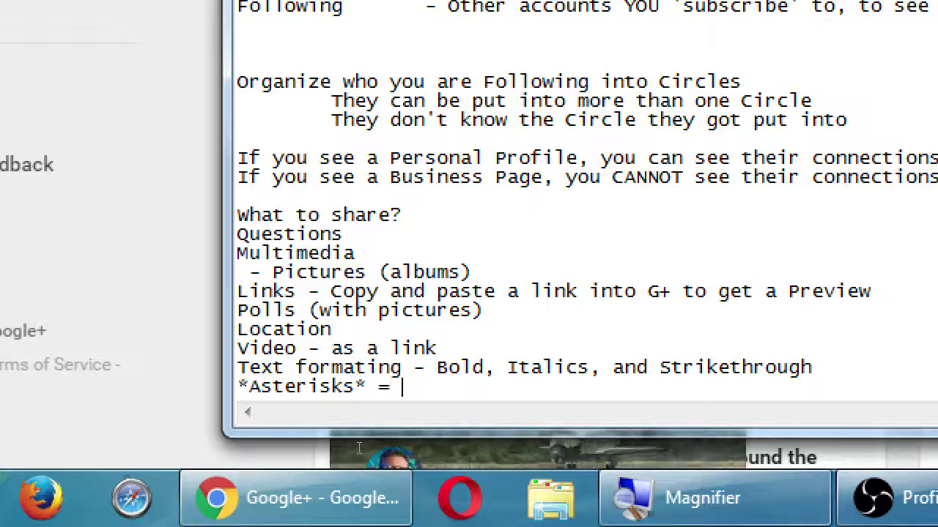
text(Bold)
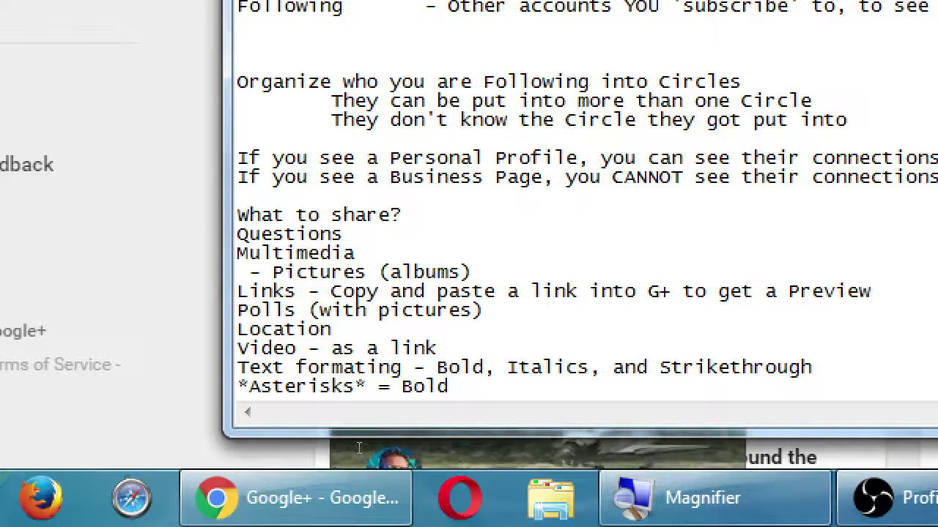
Add the line "_Underscores_ = Italics" below the asterisks line in the notes.
key(Return)
text(_Un)
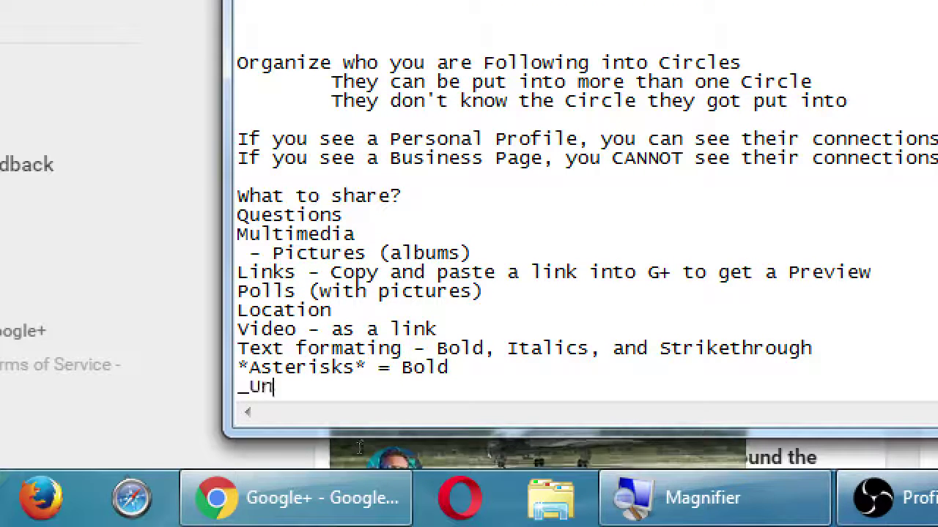
text(derscores)
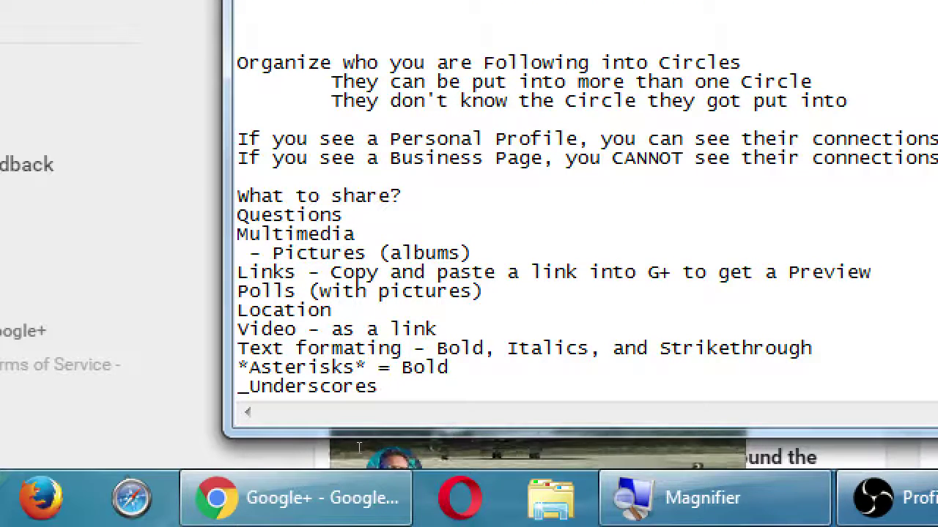
text(_ )
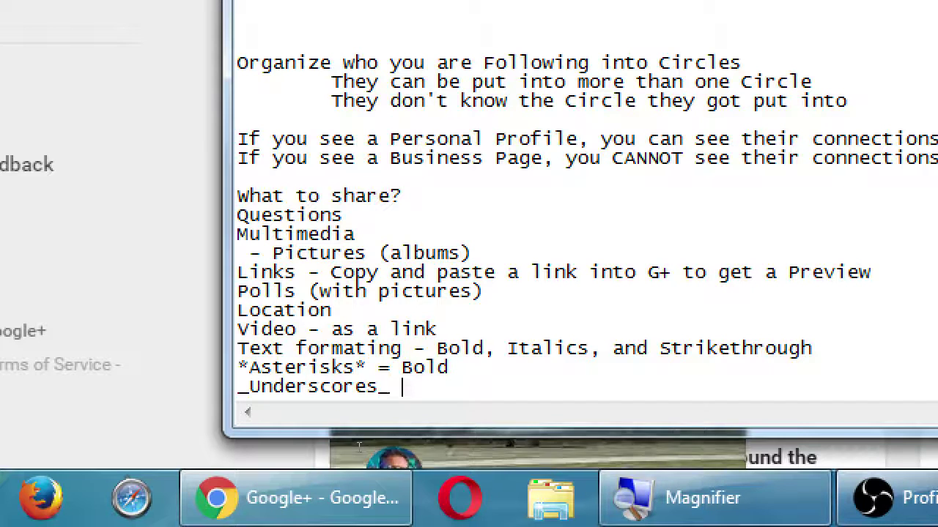
text(= Ital)
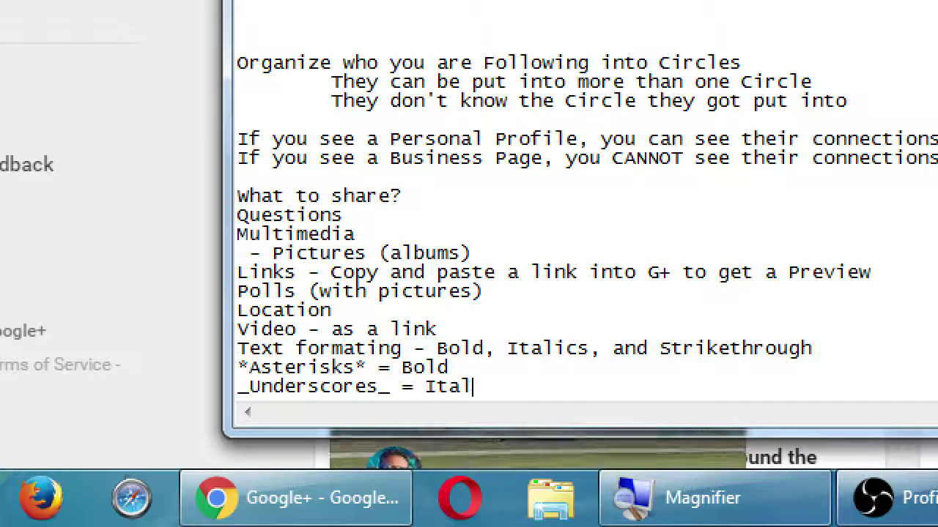
text(ics)
Add the line "-Dashes- = Strikethrough" below the underscores line in the notes.
key(Return)
text(-)
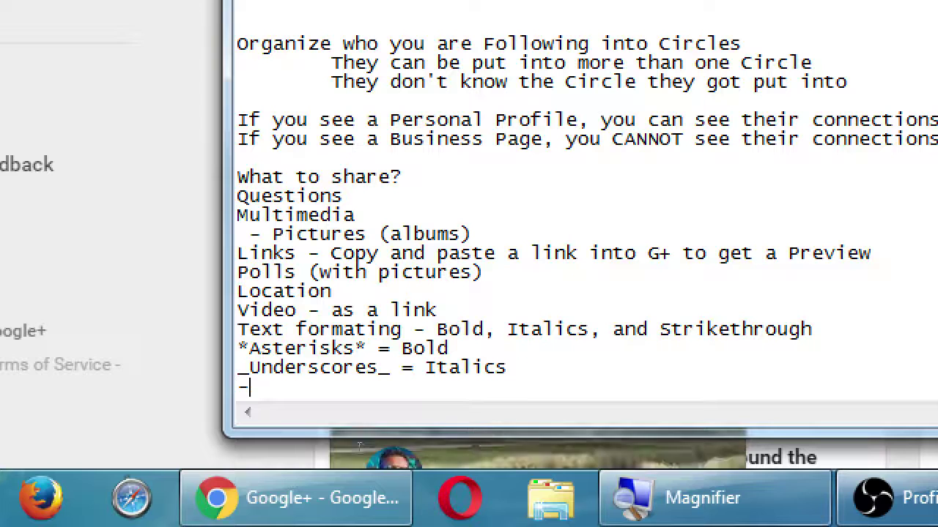
text(Dashes-)
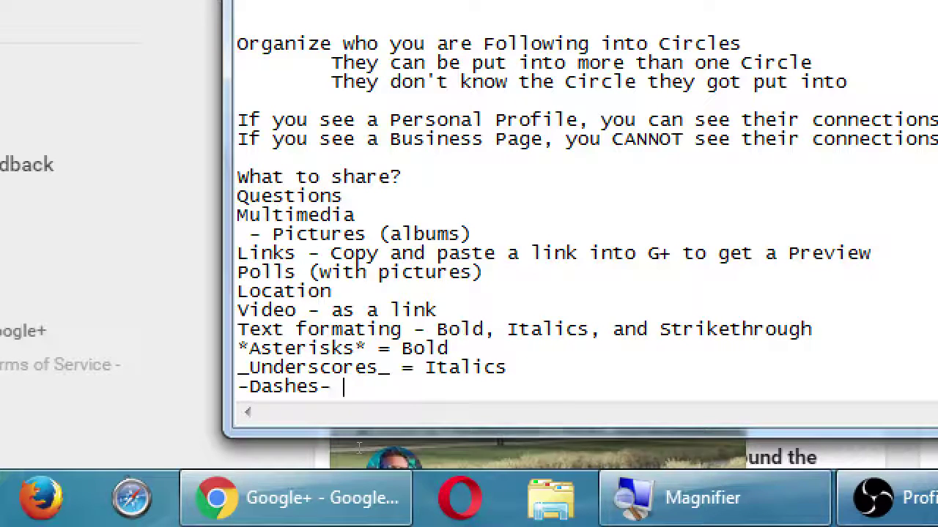
text( =)
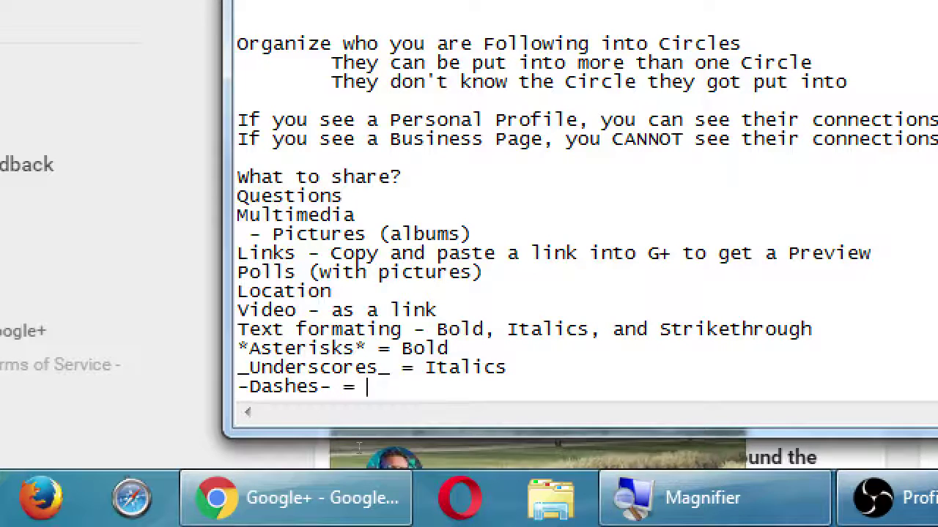
text(SStriketr)
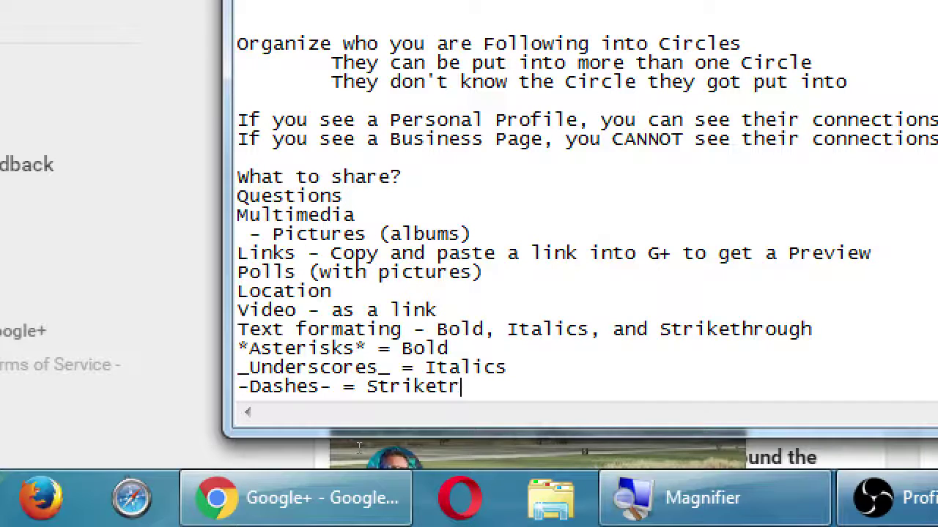
key(BackSpace)
text(hrough)
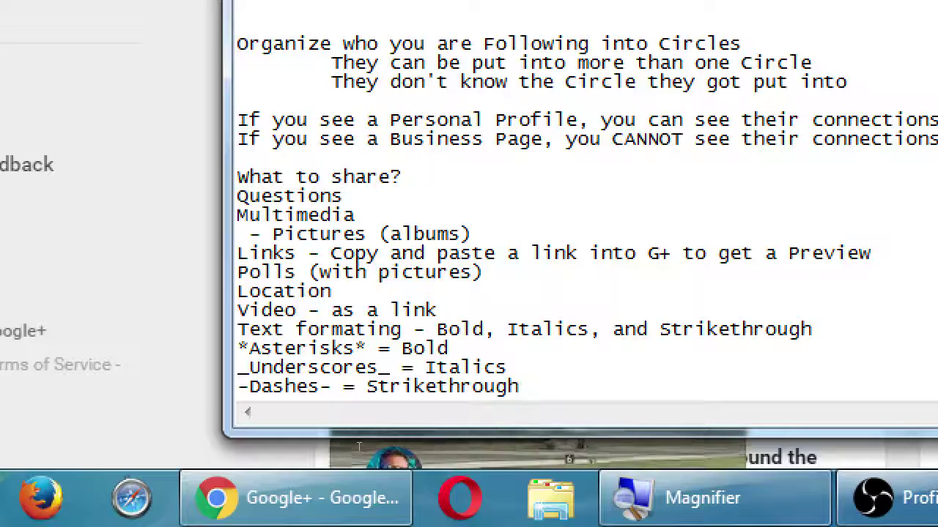
Copy the three formatting lines from the notes and paste them into a new Google+ post in Chrome.
key(shift+Home)
key(shift+Up)
key(shift+Up)
key(ctrl+c)
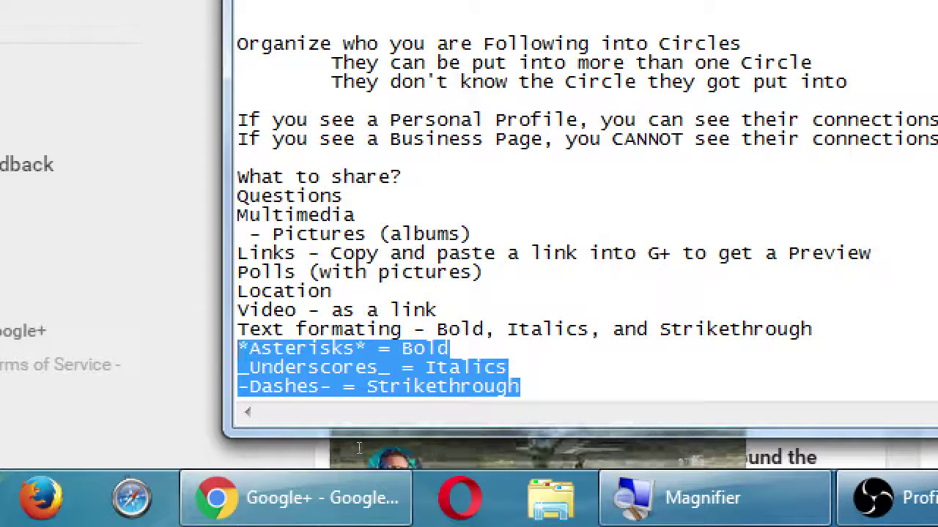
click(359, 448)
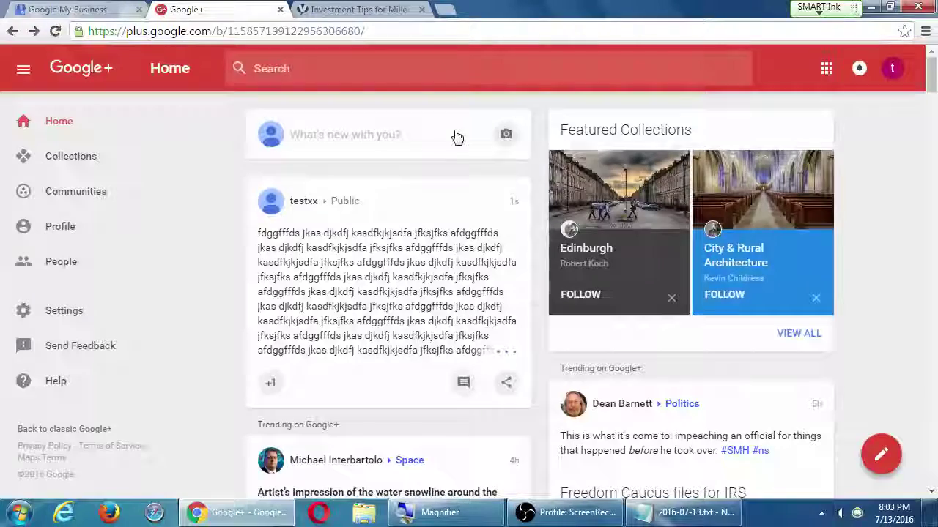
click(594, 211)
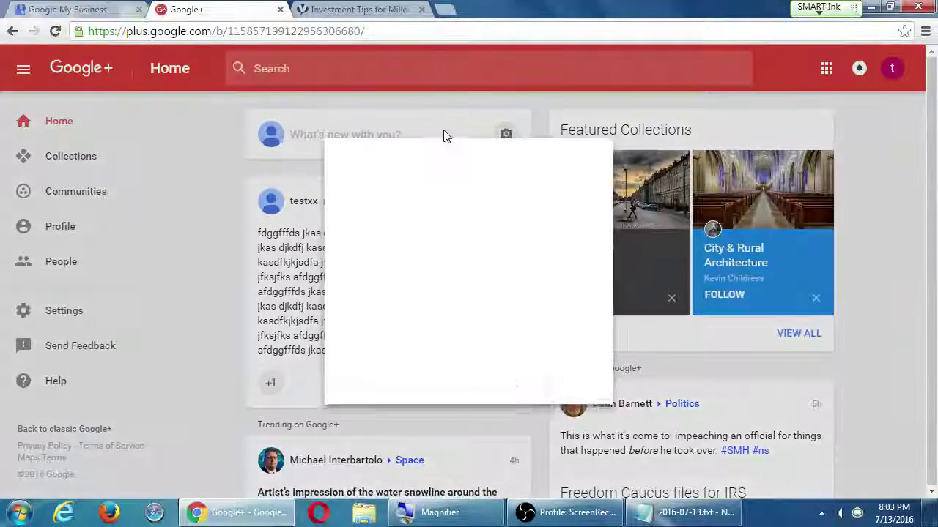
key(ctrl+v)
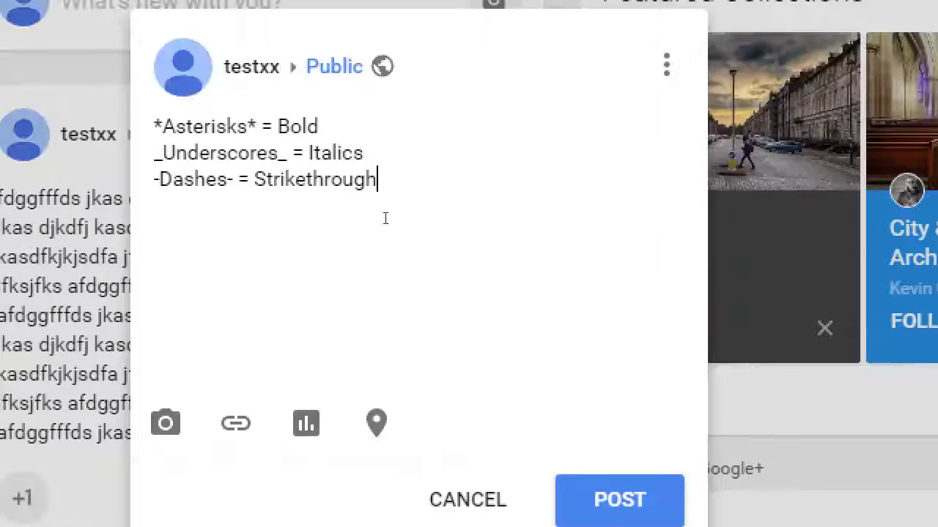
Insert "here will be!" after "Asterisks" inside the asterisk marks and publish the post publicly.
key(ctrl+Home)
key(shift+Right)
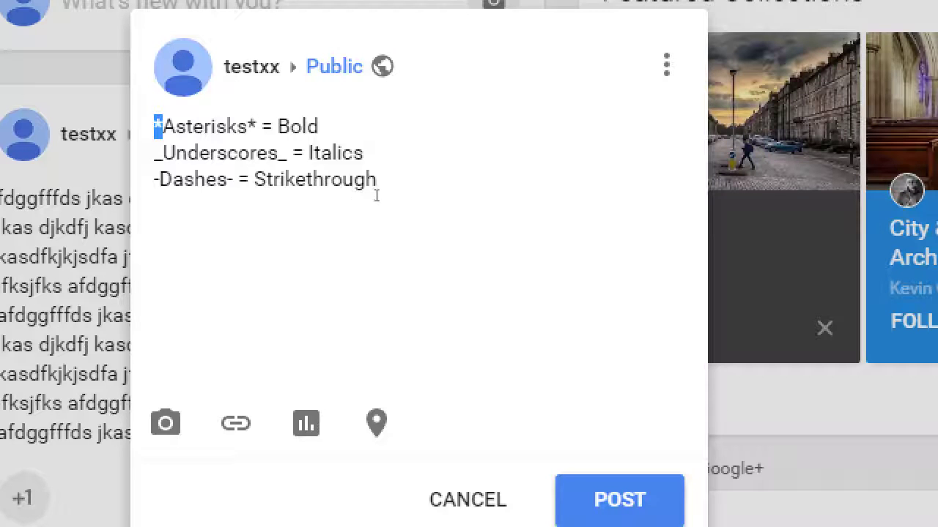
key(ctrl+Right)
text(here wil)
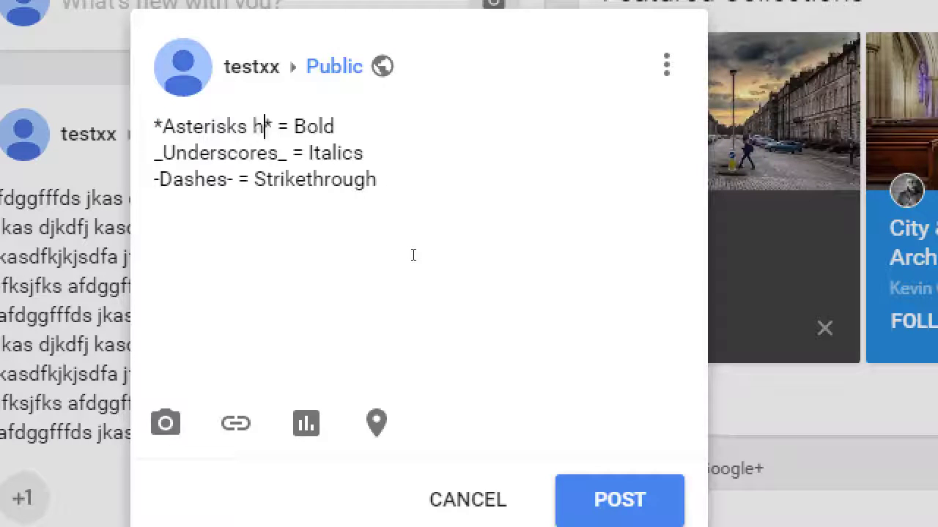
text(l be!)
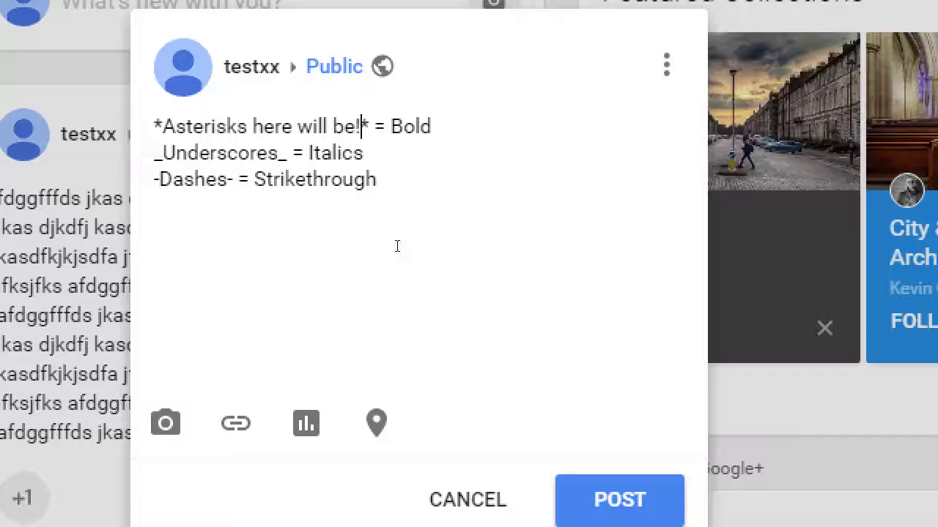
key(ctrl+Return)
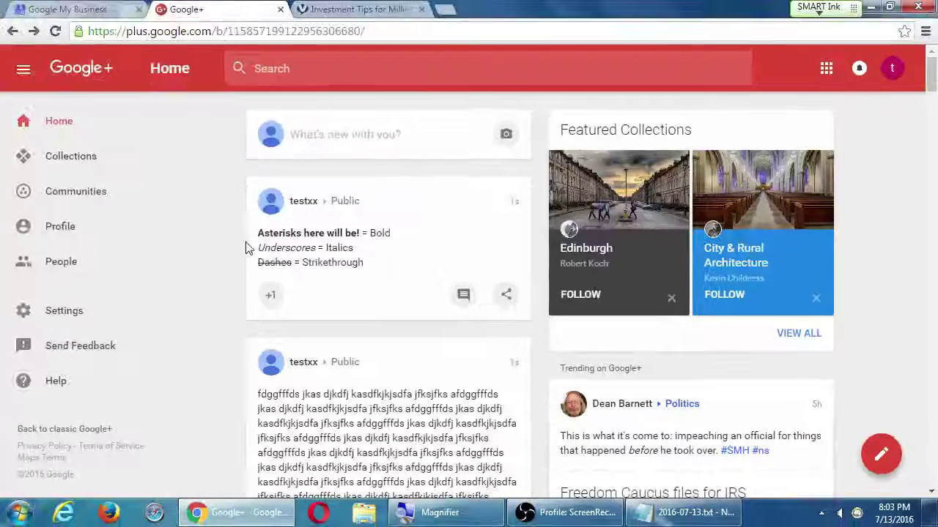
Examine the text formatting in the trending Politics and Space posts, expanding the V883 Orionis post to its full text.
scroll(233, 256, down, 3)
drag(631, 231, 660, 247)
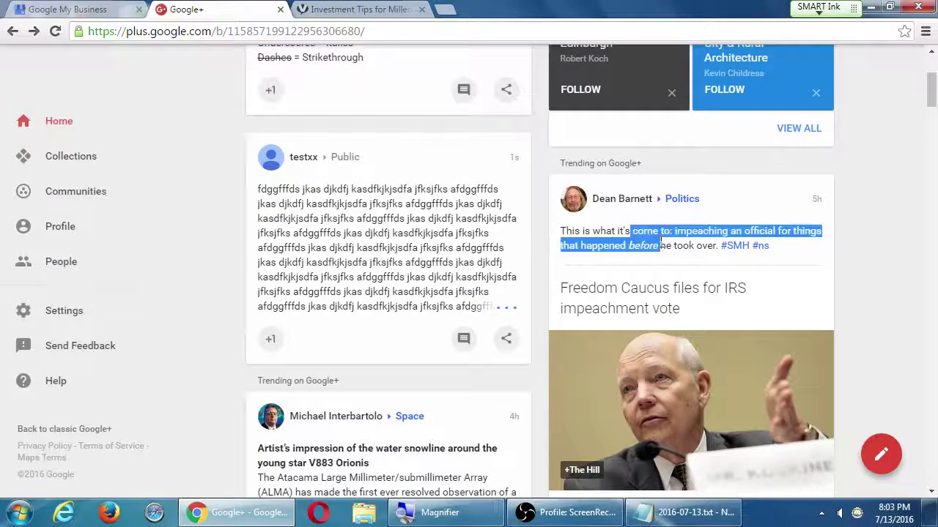
scroll(481, 344, down, 2)
drag(383, 362, 319, 348)
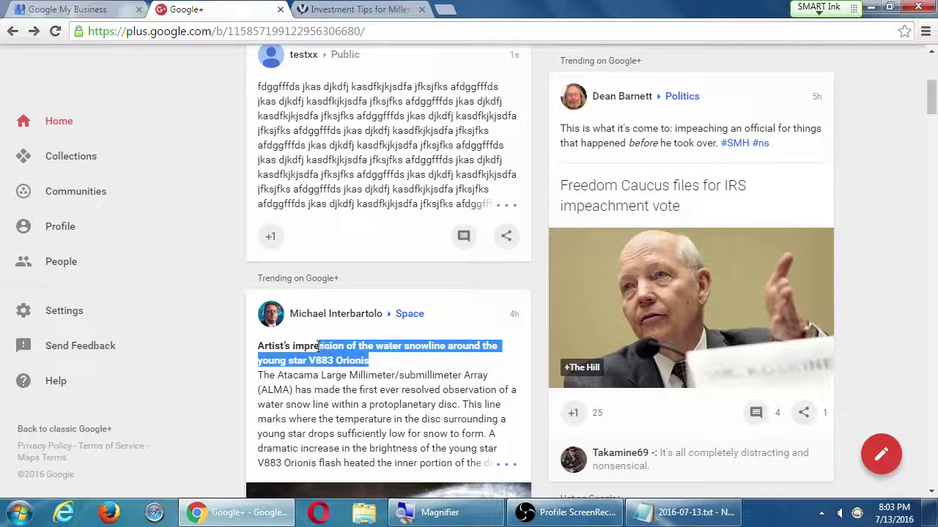
click(352, 378)
scroll(370, 366, down, 3)
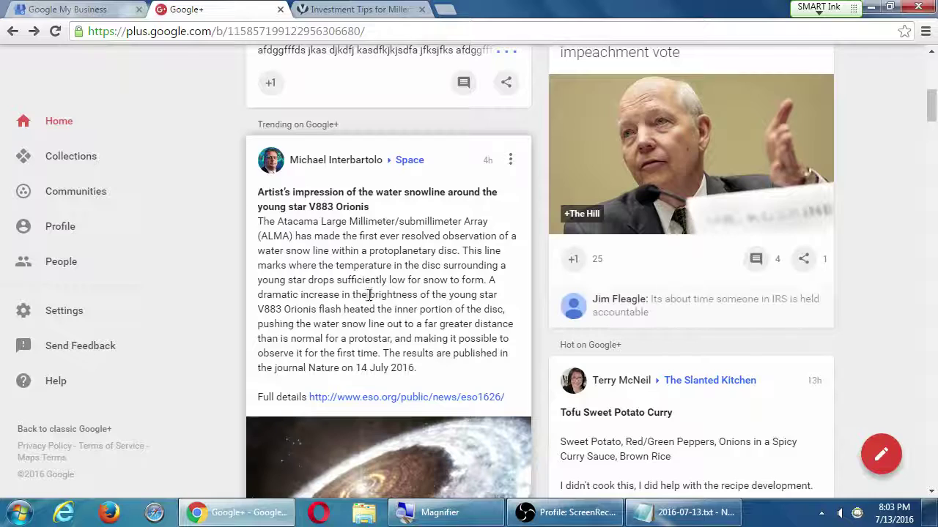
scroll(370, 294, down, 3)
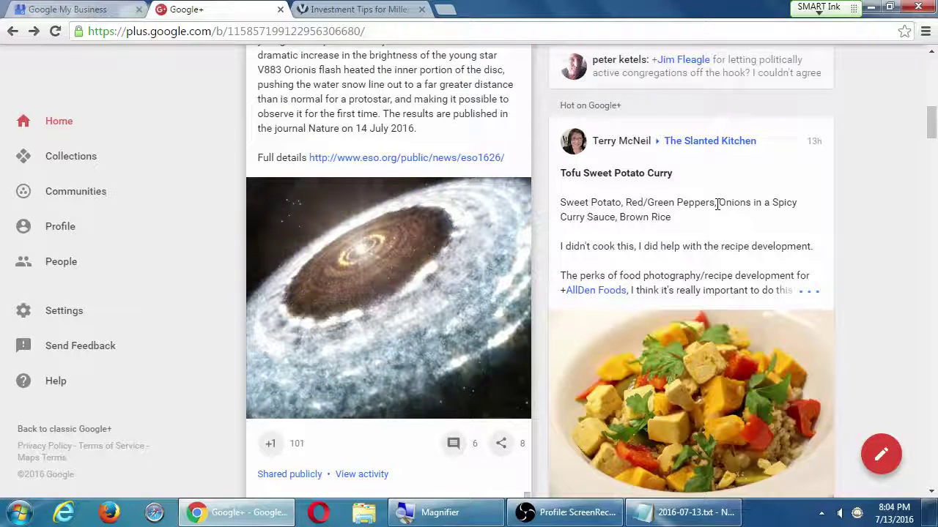
Examine the text formatting in the "Politics, Society, and the Law" post about the Prime Minister and in further feed posts.
scroll(716, 205, down, 6)
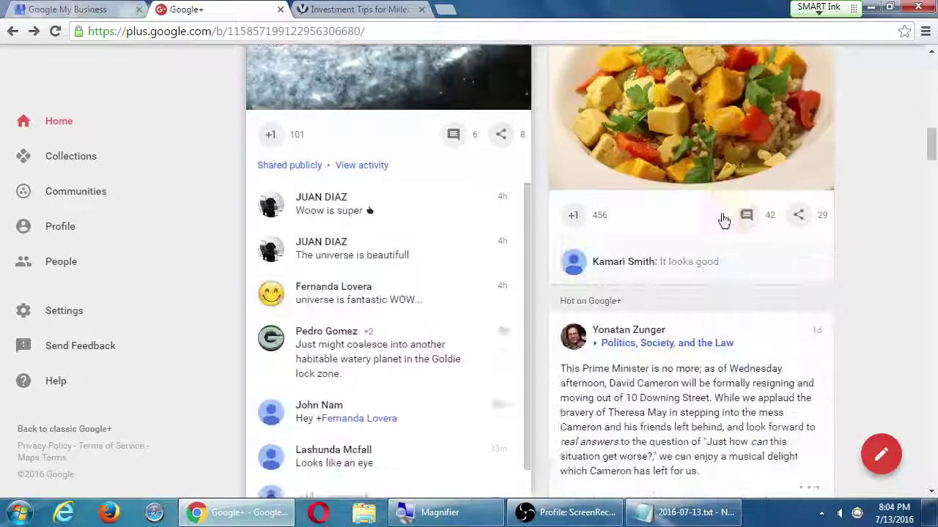
scroll(737, 271, down, 1)
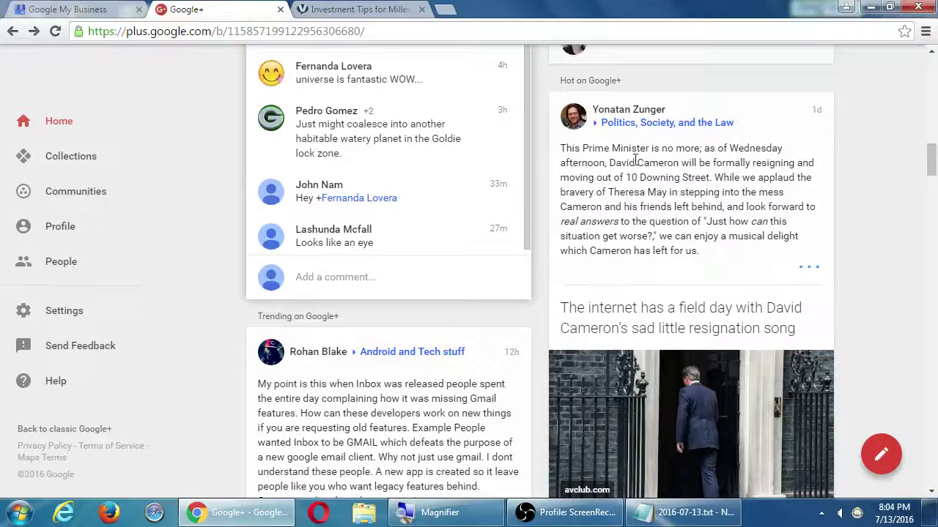
drag(658, 166, 723, 227)
click(723, 221)
scroll(723, 221, down, 2)
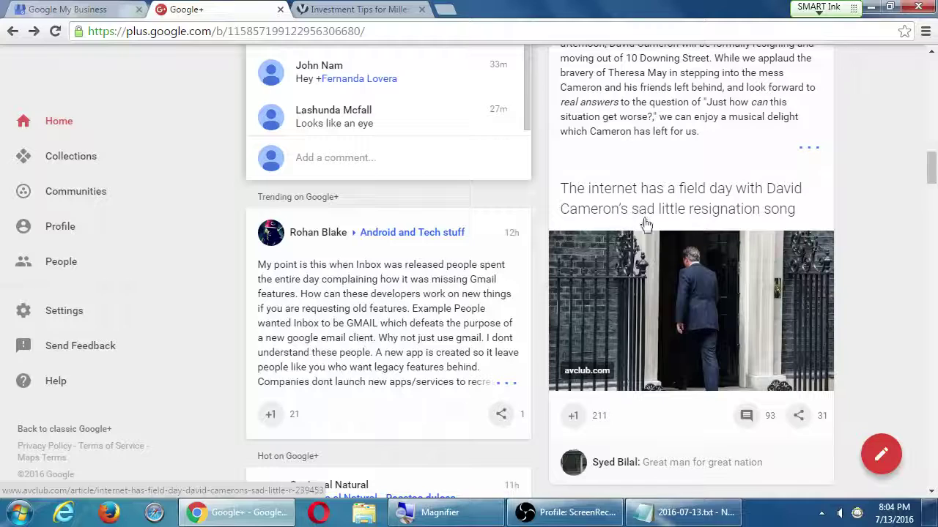
scroll(660, 216, down, 1)
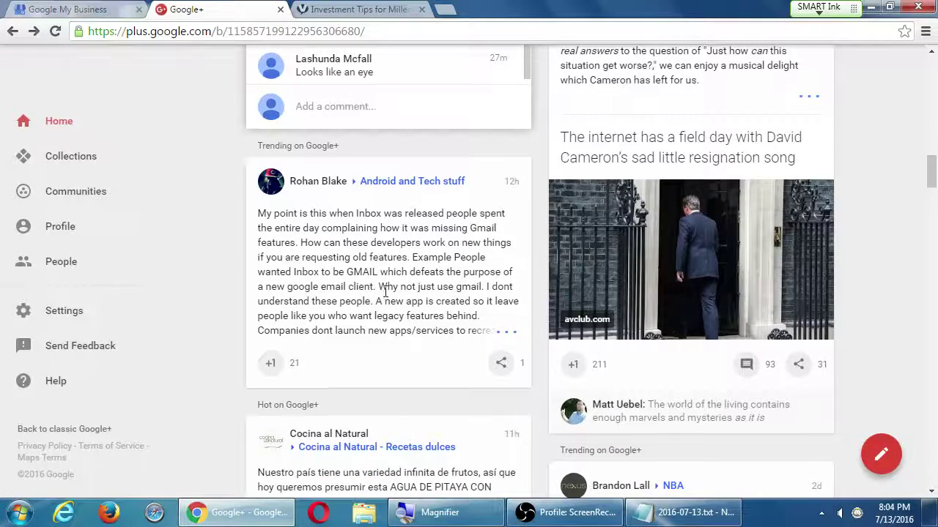
scroll(387, 293, down, 5)
scroll(388, 299, down, 7)
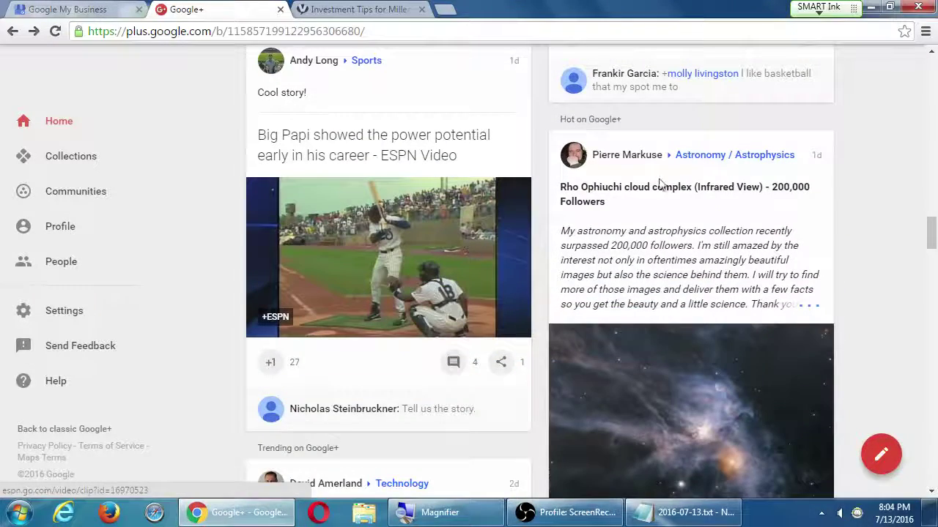
Expand the "Rho Ophiuchi cloud complex" post and review its headings, text formatting, links and hashtags through to the end.
drag(590, 187, 620, 215)
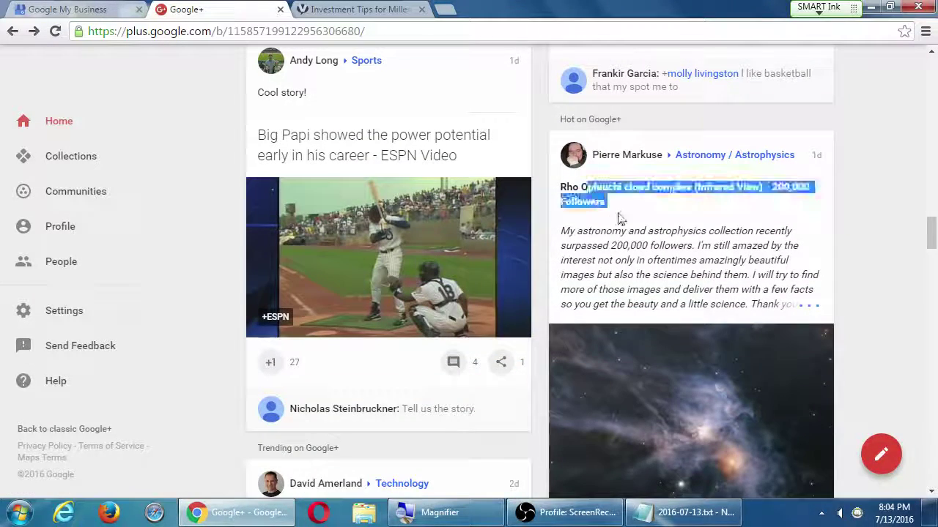
click(641, 226)
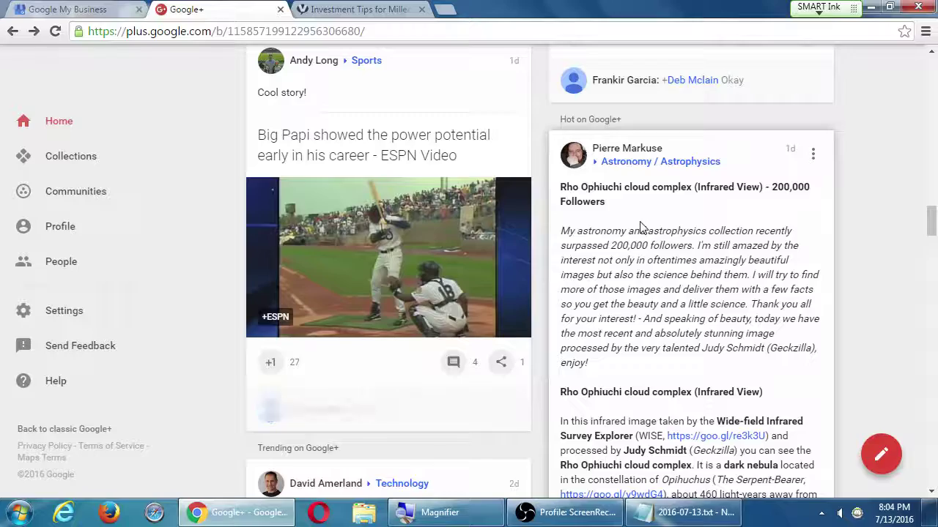
scroll(648, 220, down, 7)
scroll(659, 209, down, 10)
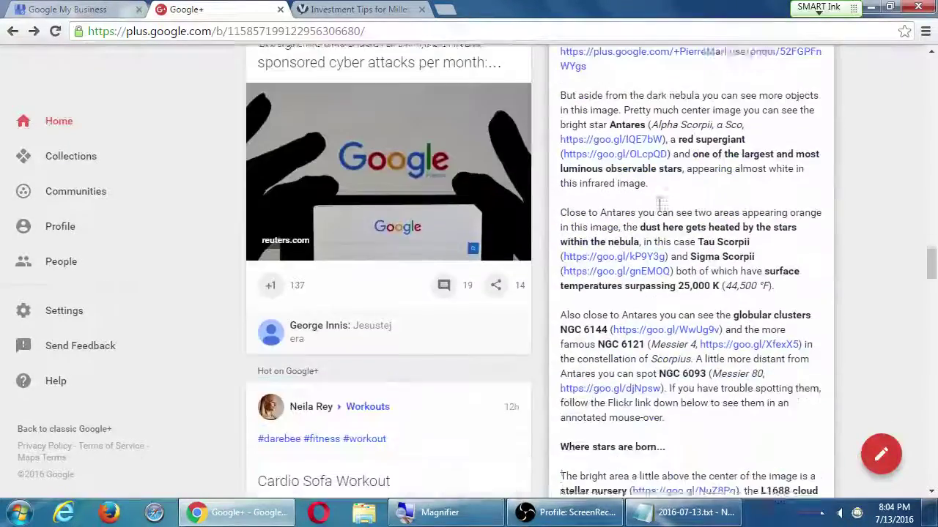
scroll(662, 208, down, 7)
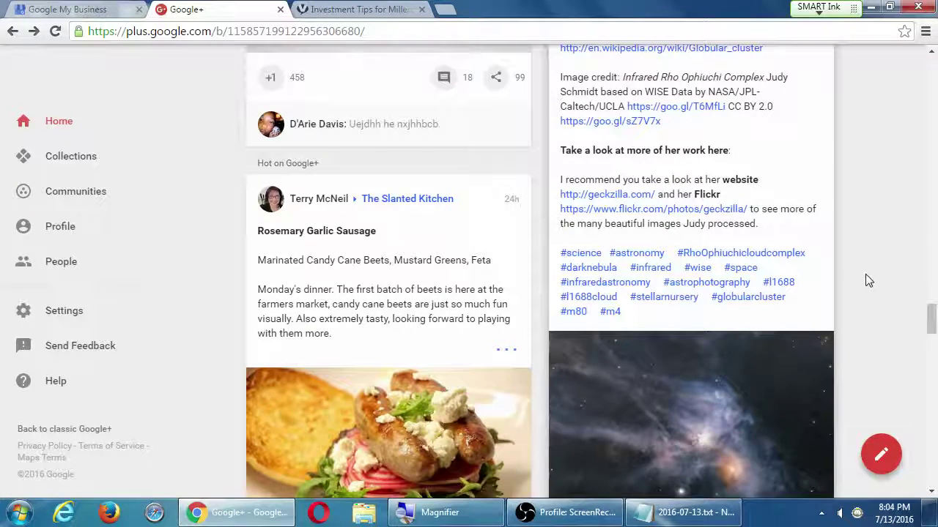
Reload the Home feed, then switch to the 2016-07-13.txt notes in Notepad and add "What will get me Conversions?" two blank lines below the formatting list.
key(F5)
click(339, 139)
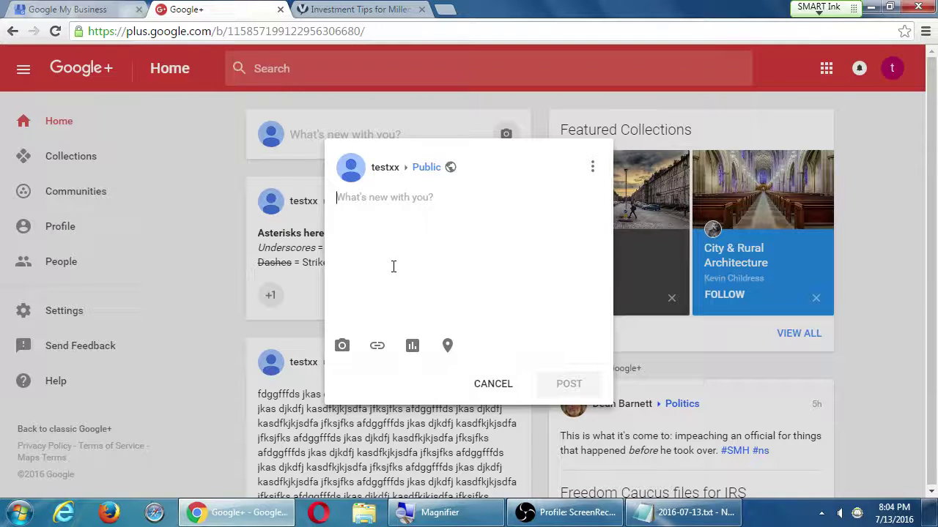
click(684, 513)
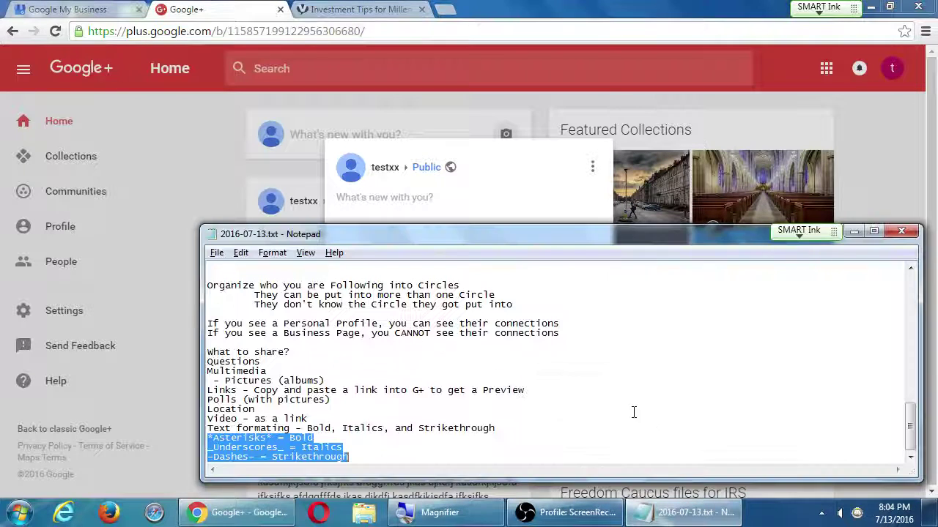
key(Right)
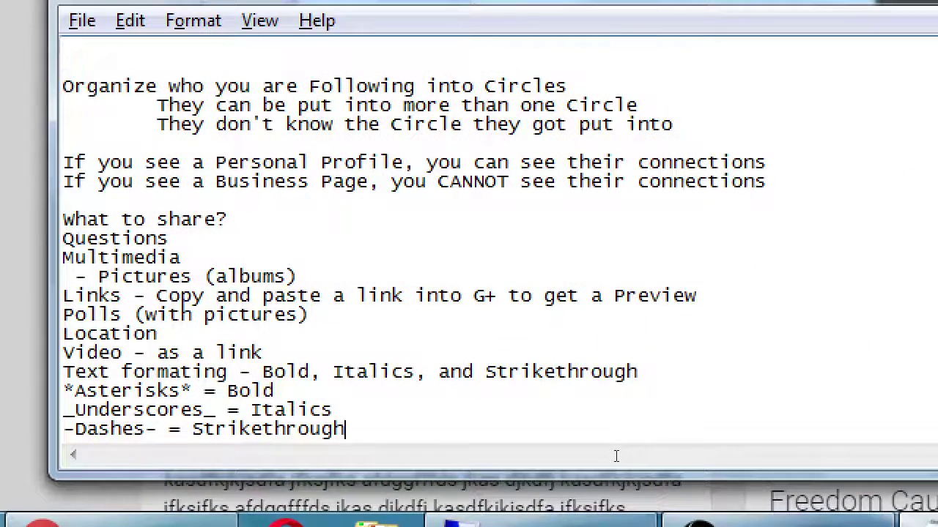
key(Return)
key(Return)
key(Return)
text(What will)
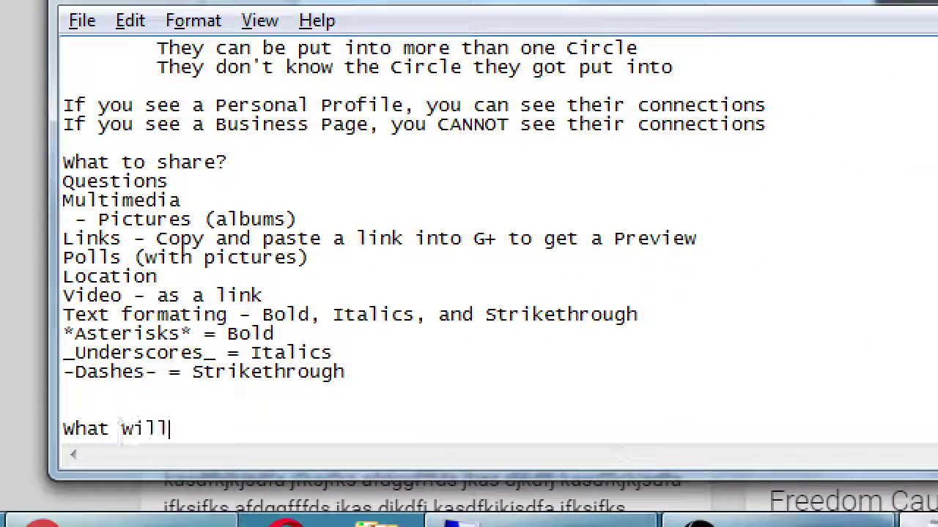
text( get me )
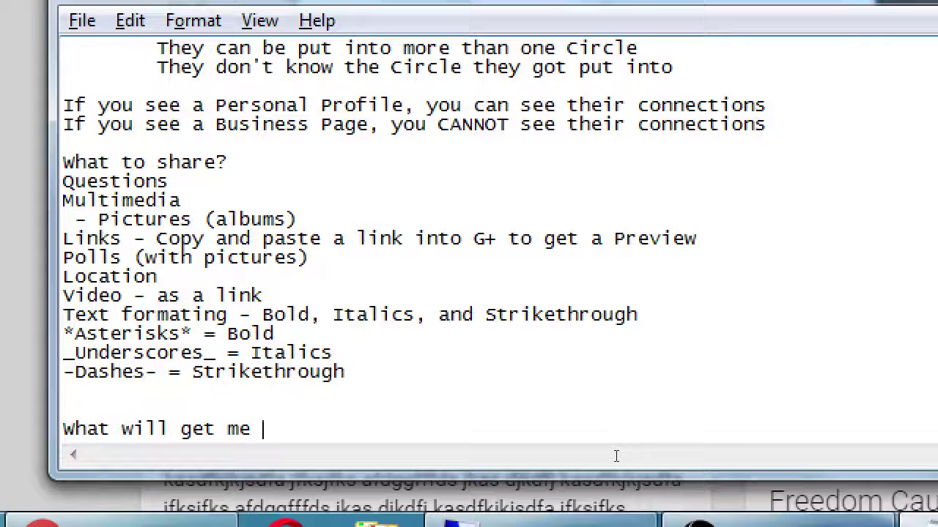
text(Conversions)
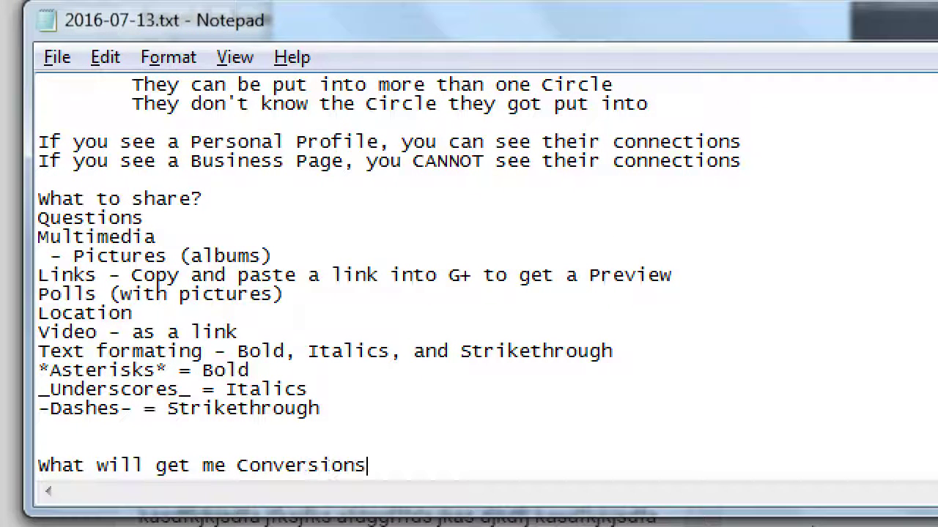
text(?)
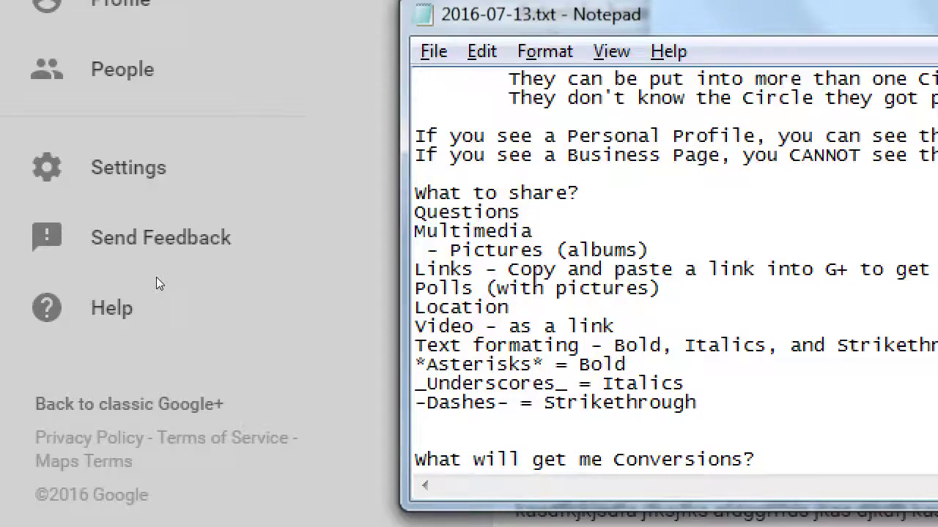
Return to the Google+ Home feed and give the "Tofu Sweet Potato Curry" post a +1, acknowledging the notice about sharing with extended circles.
click(313, 279)
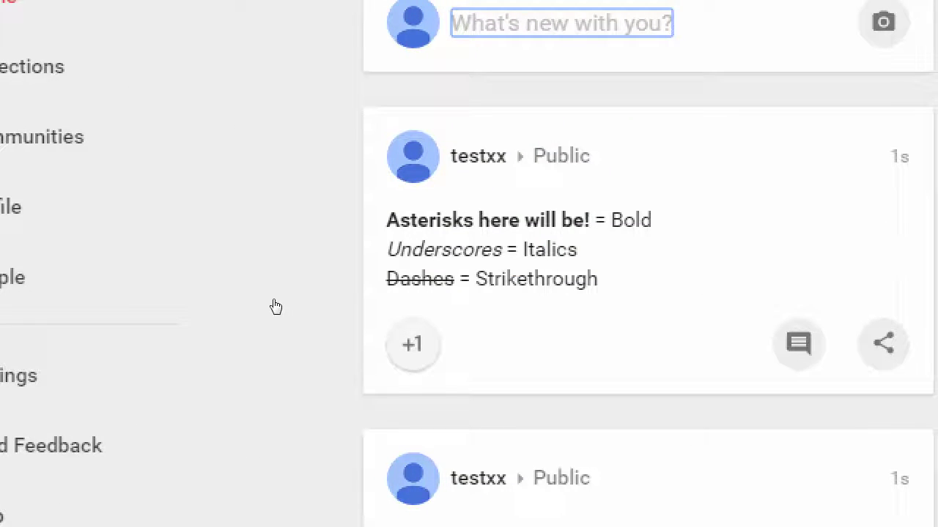
scroll(517, 387, down, 5)
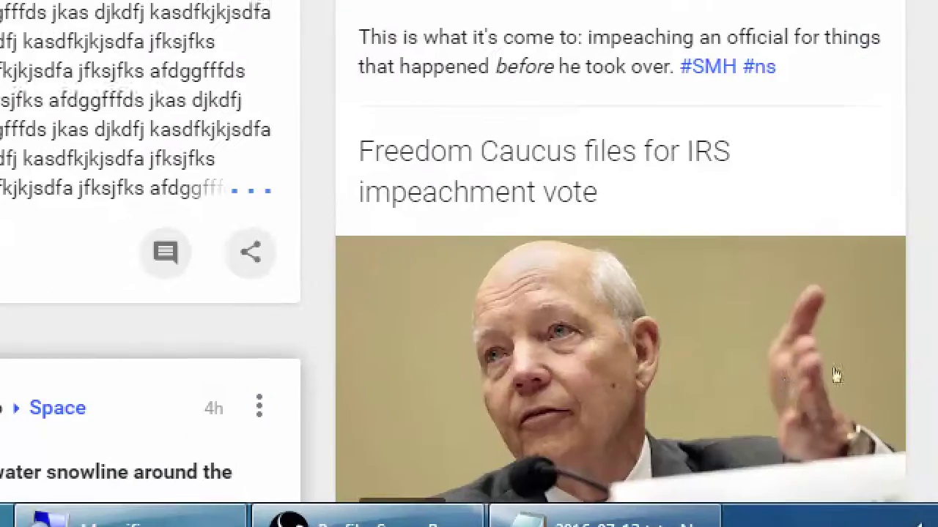
scroll(867, 373, down, 5)
scroll(722, 360, down, 6)
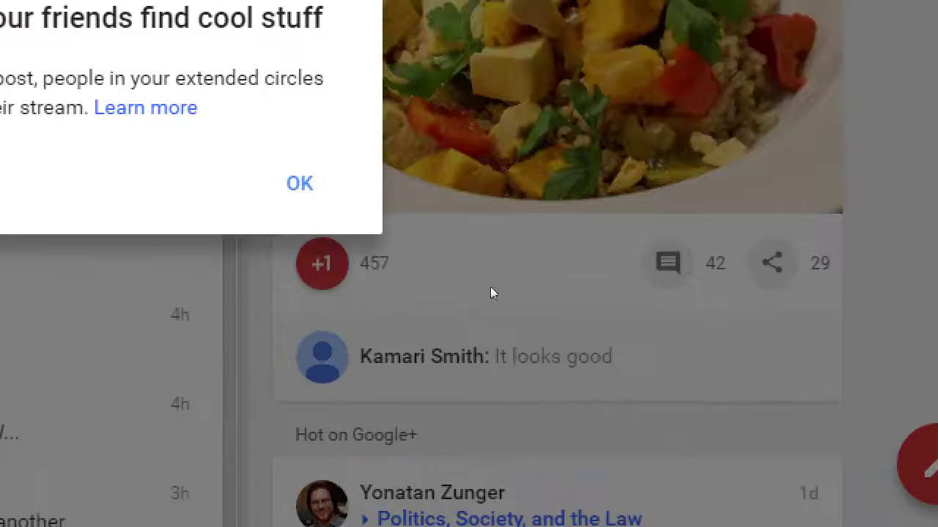
click(508, 283)
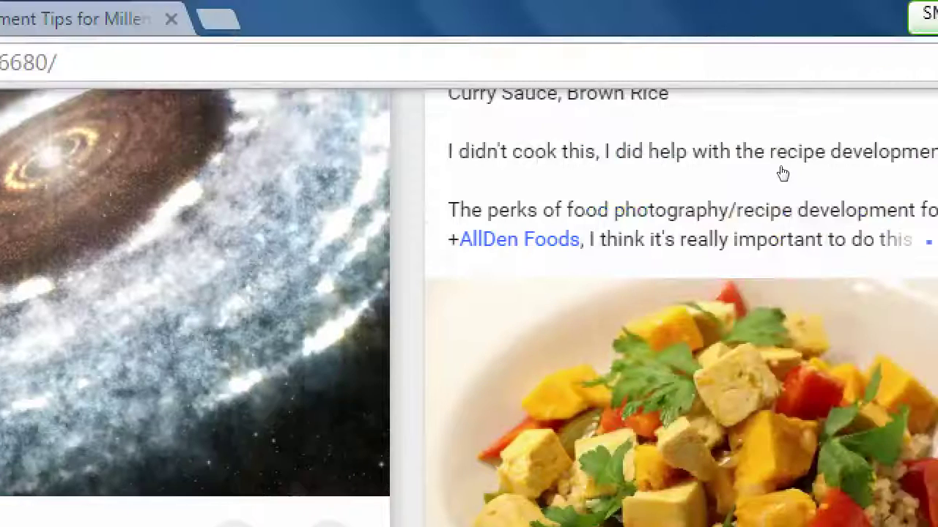
scroll(783, 172, up, 2)
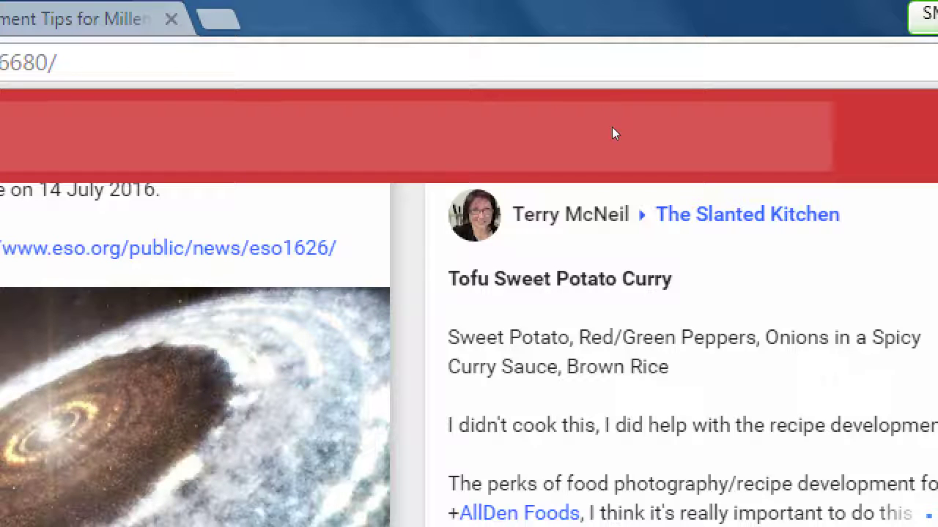
Switch to the Notepad notes and add the indented line "Get you a +1, A Comment, a Share, or Follow" under "What will get me Conversions?".
scroll(613, 129, down, 3)
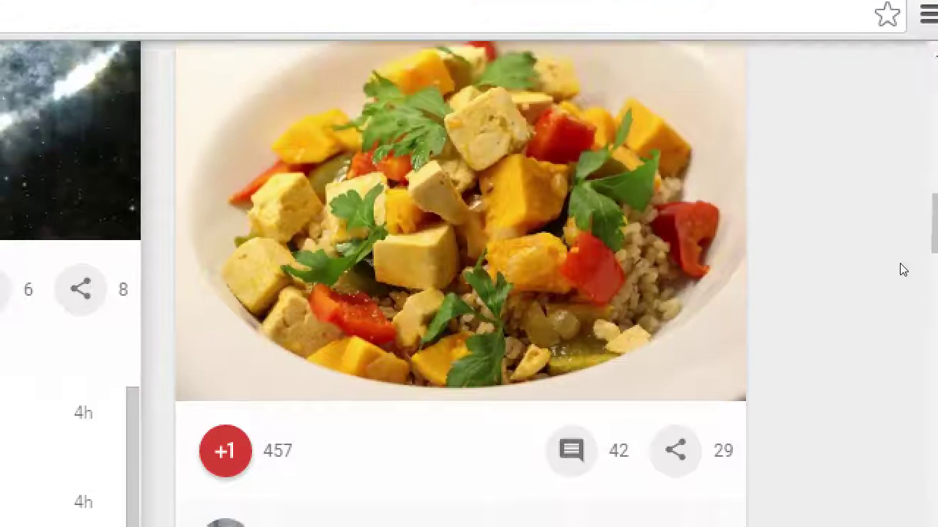
scroll(902, 269, down, 3)
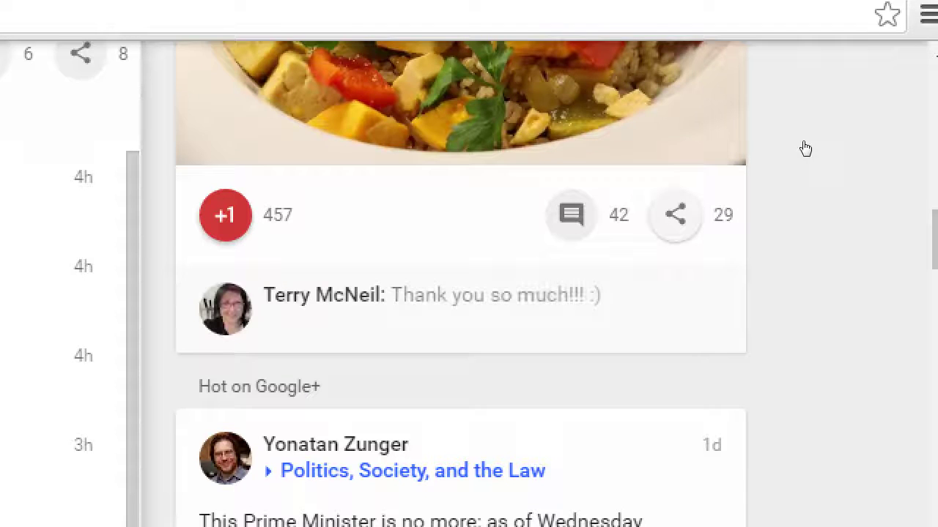
key(alt+Tab)
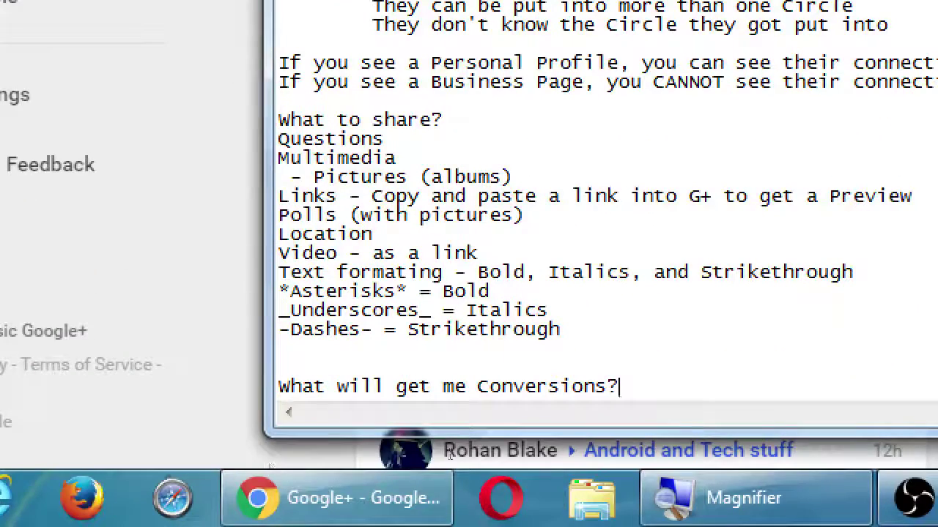
key(Return)
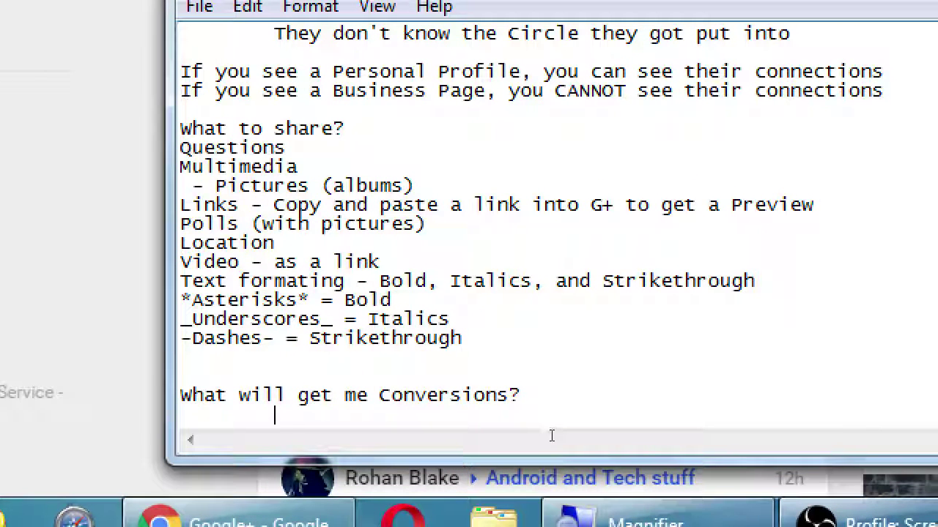
text(Get you )
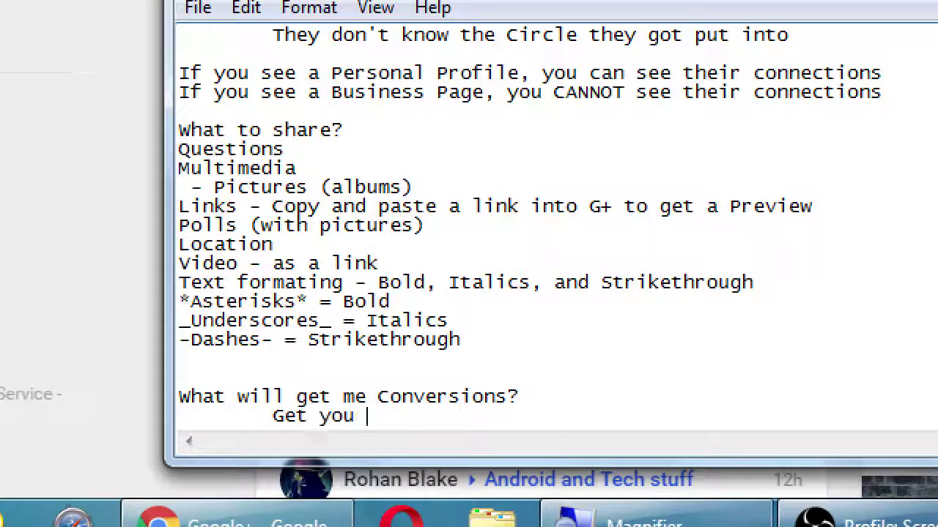
text(a +1, )
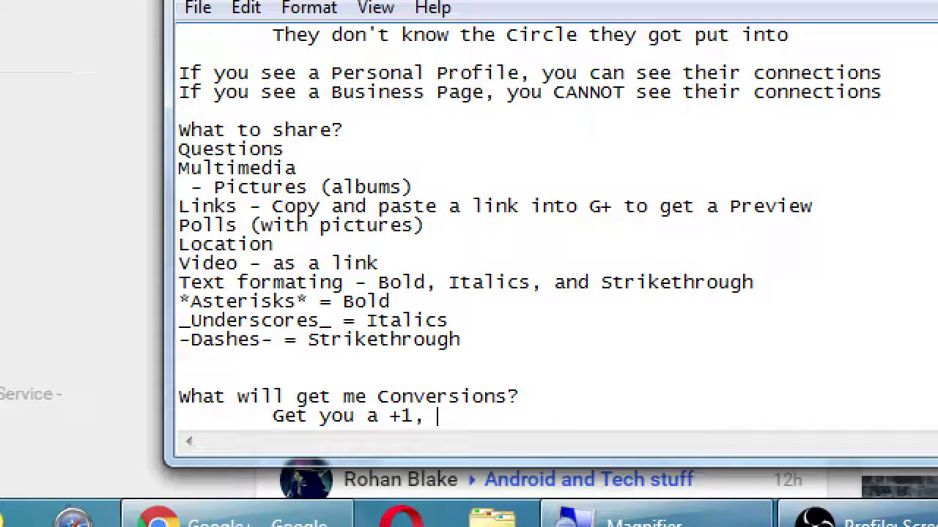
text(A Comme)
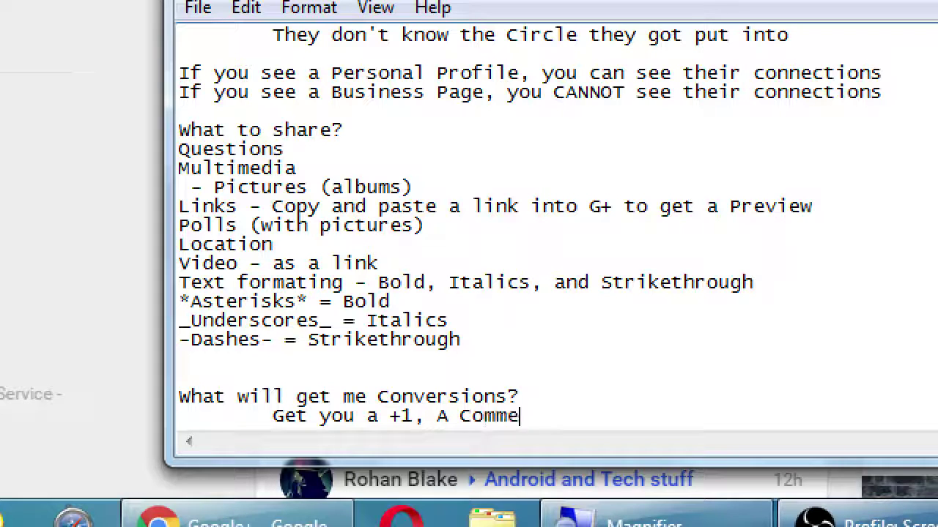
text(nt, or)
key(BackSpace)
key(BackSpace)
text(a Share, or)
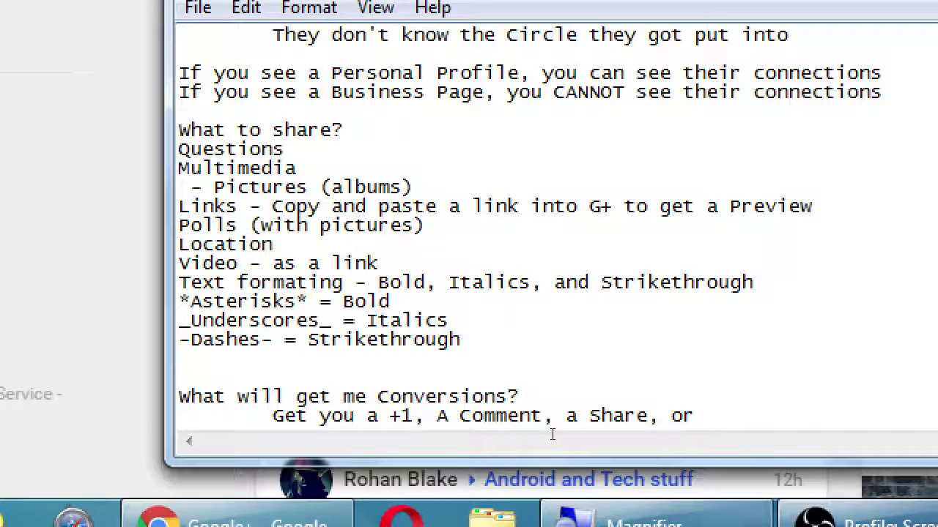
text(Follow)
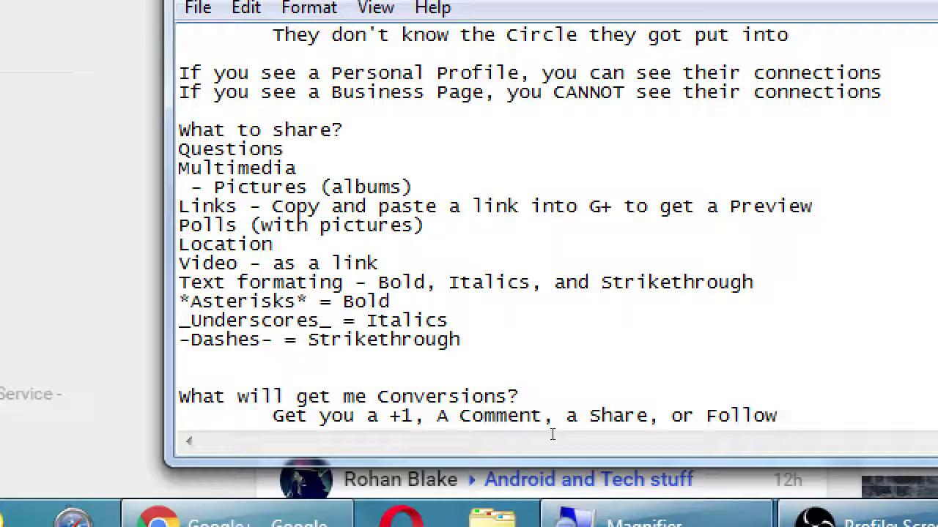
Start a new paragraph below the conversions answer, leaving one blank line between them.
key(super+minus)
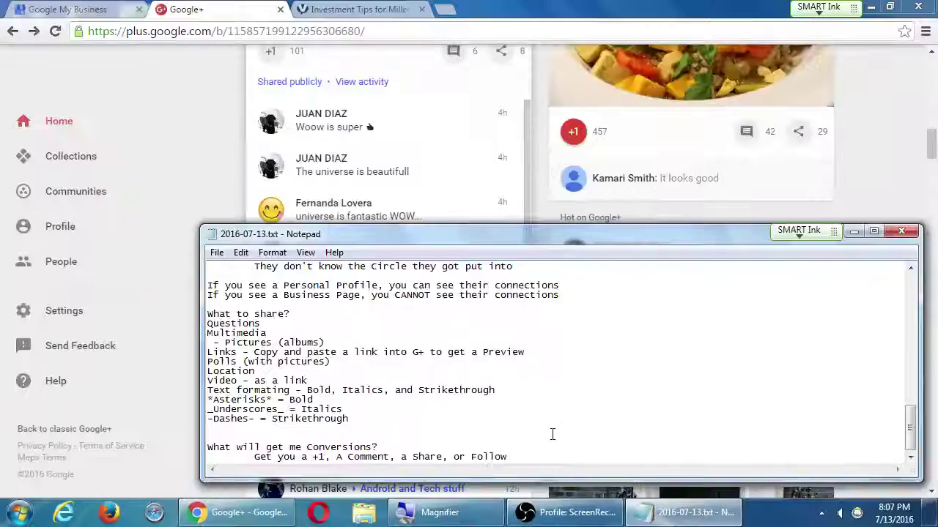
key(super+plus)
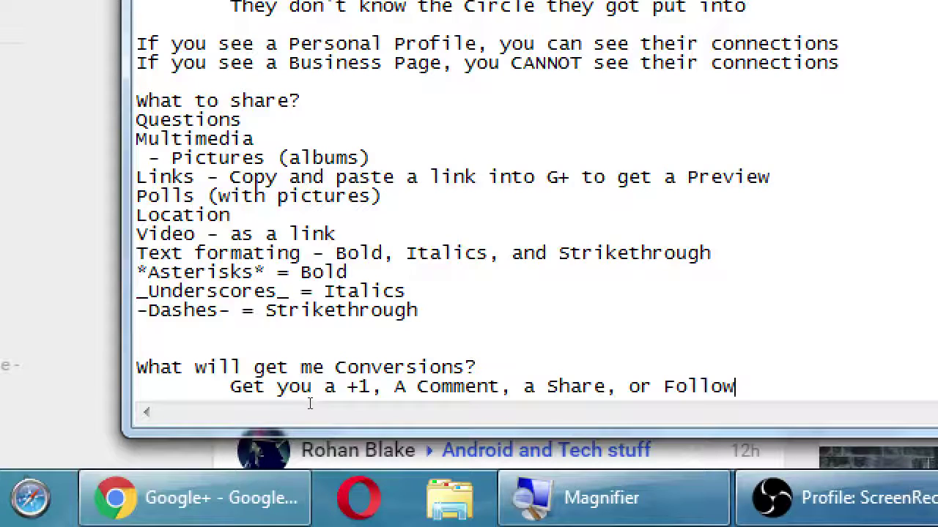
key(Return)
key(Return)
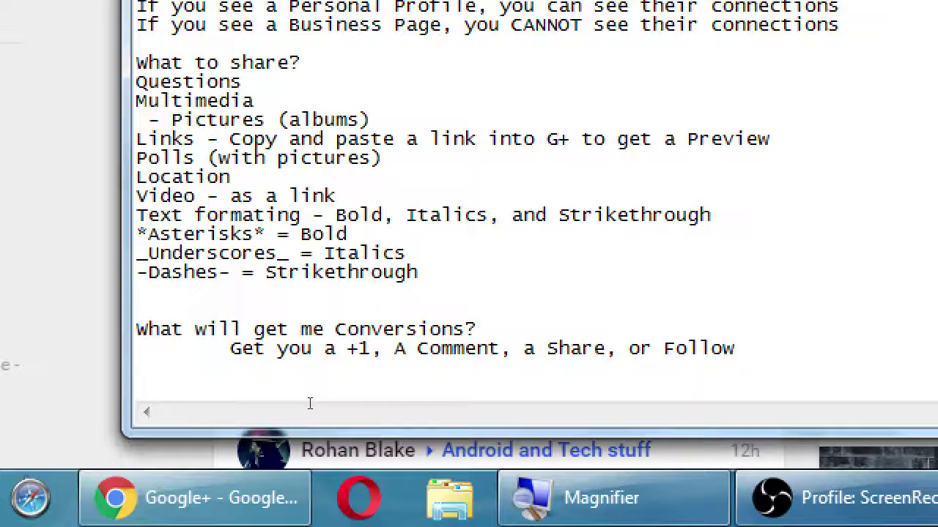
Switch to Google+ in Chrome and look through the home feed posts with their comments, shares and +1 reactions.
key(alt+Tab)
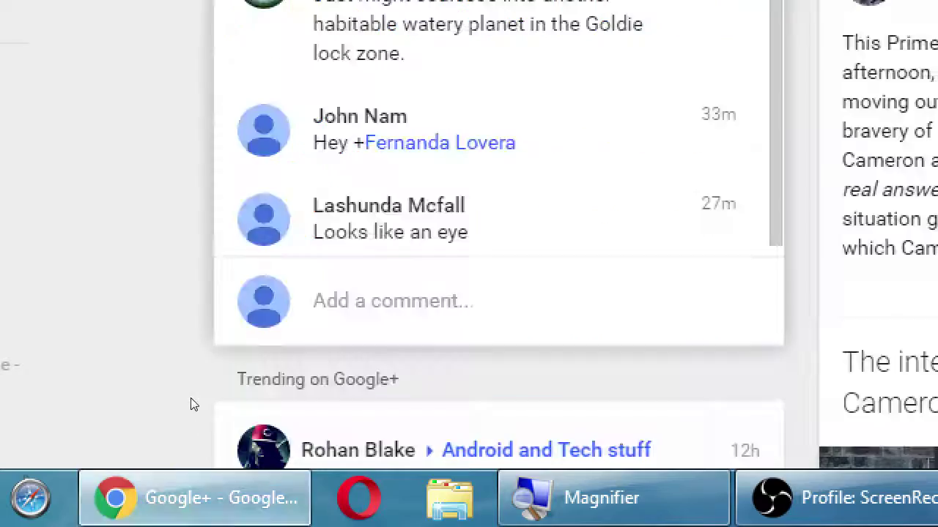
key(super+minus)
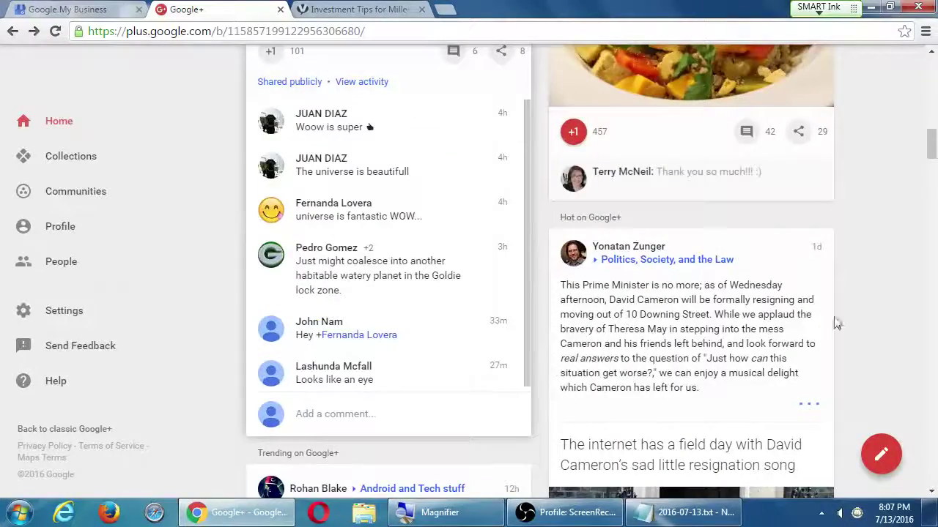
scroll(843, 322, down, 5)
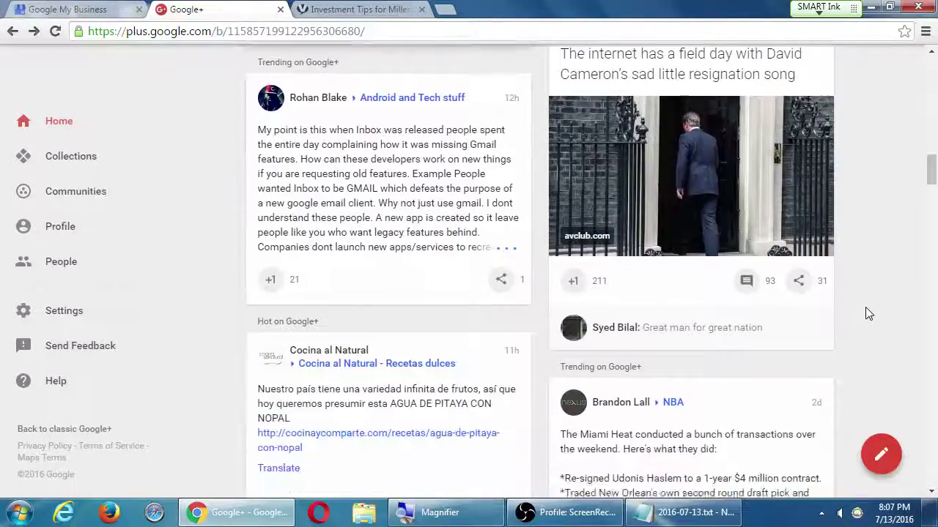
scroll(866, 313, down, 3)
scroll(868, 310, up, 10)
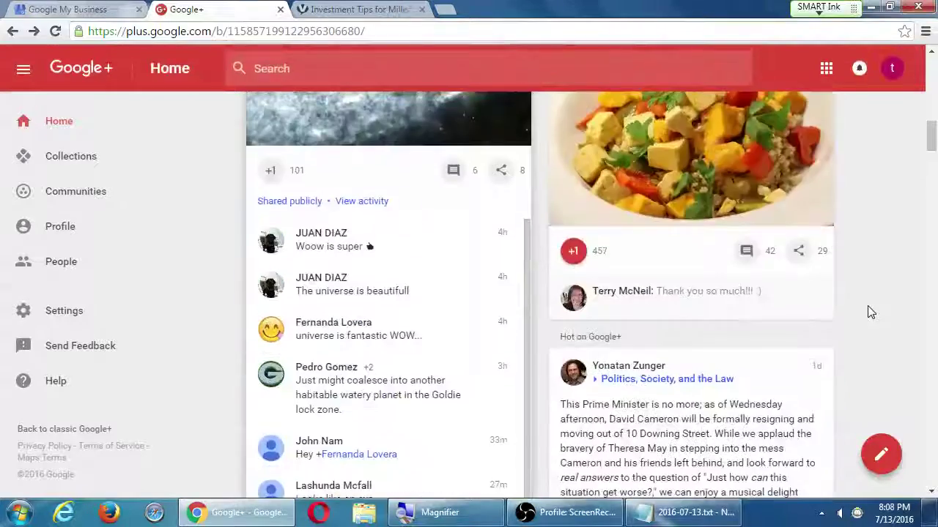
scroll(870, 313, up, 2)
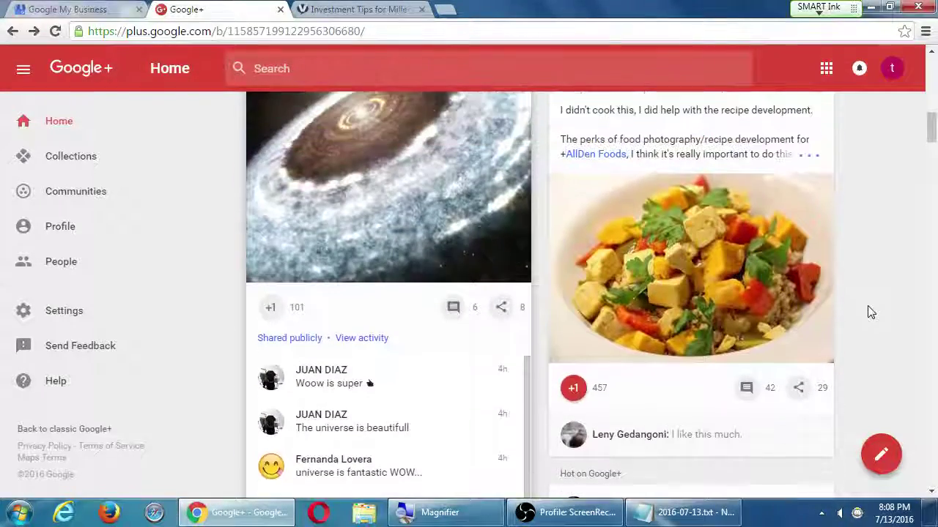
scroll(869, 313, up, 1)
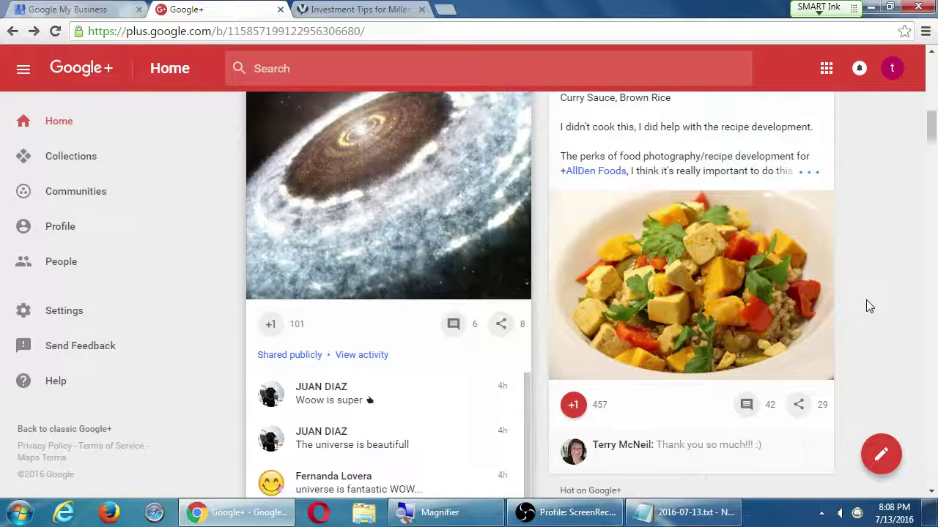
Switch to the Notepad notes and add "On any social network, try to post at leas 3-5 items before trying to" as the new paragraph.
click(696, 512)
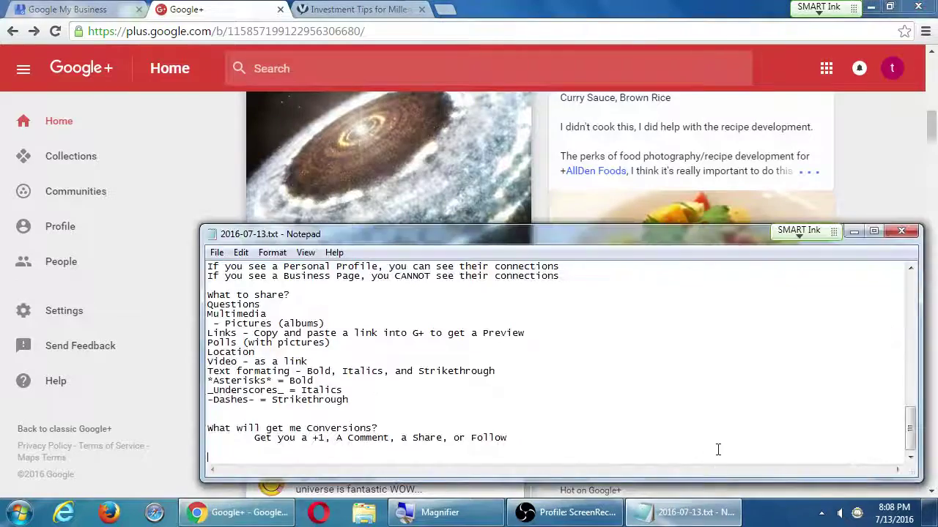
key(super+plus)
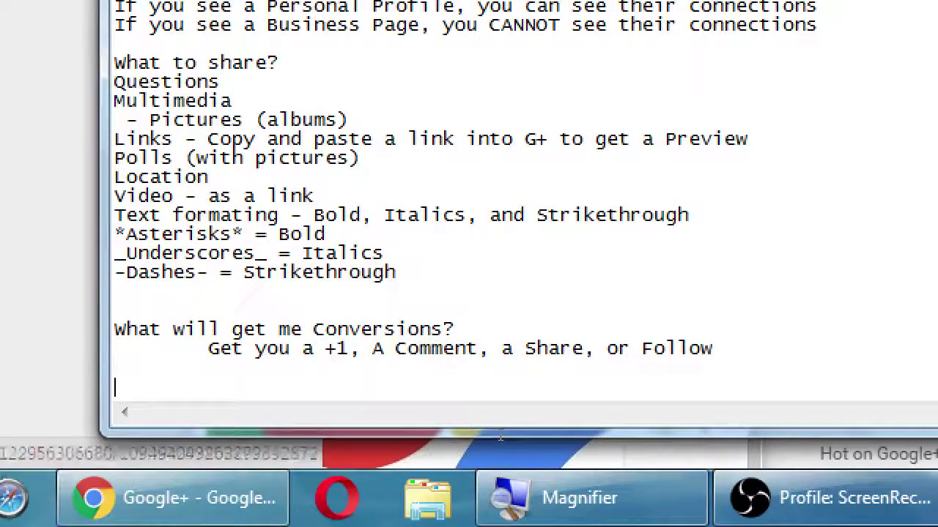
text(On )
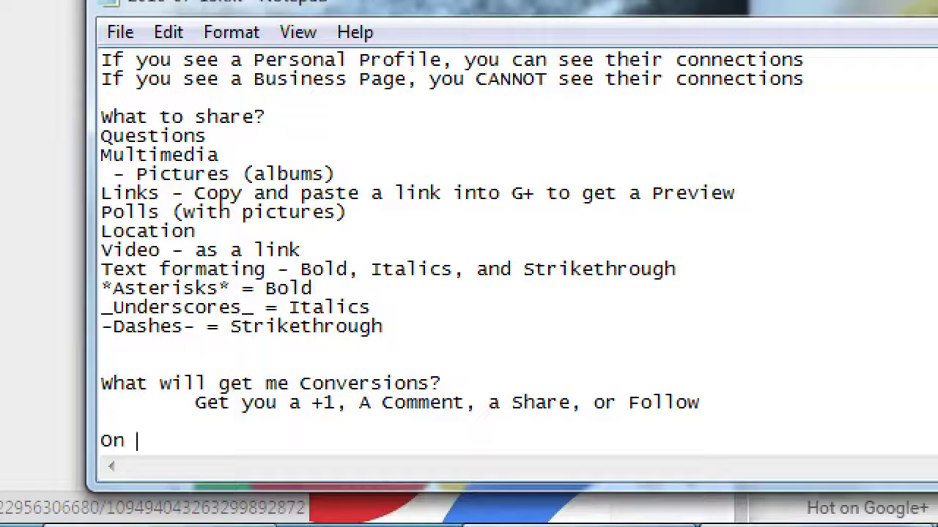
text(any social net)
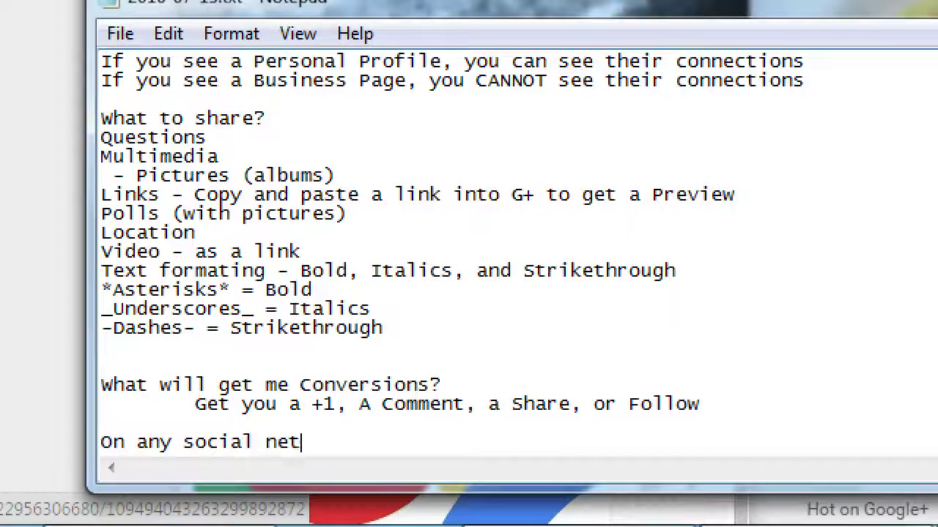
text(work, try to post )
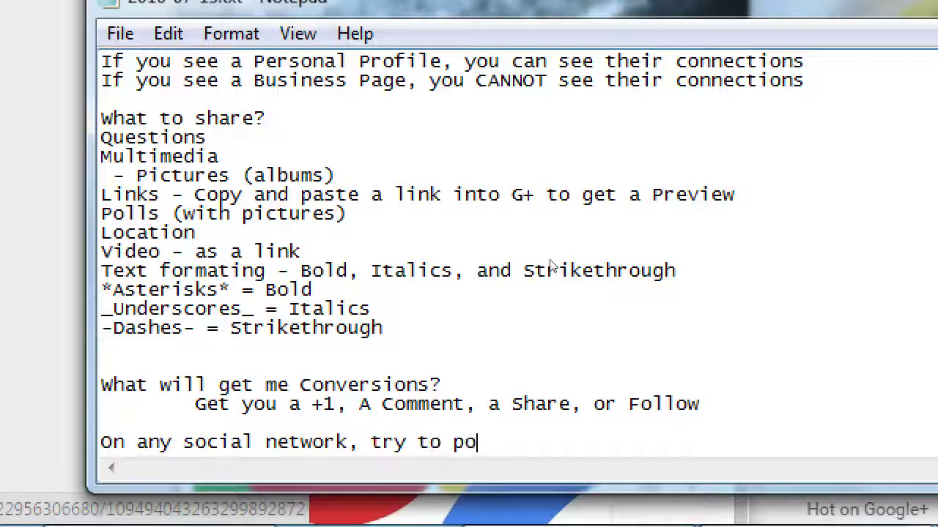
text(at leas 3)
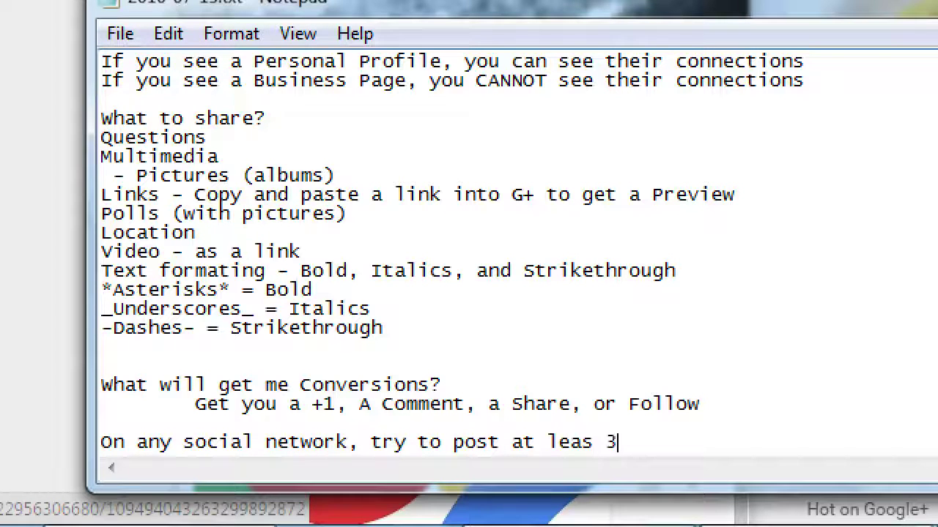
text(-5 item)
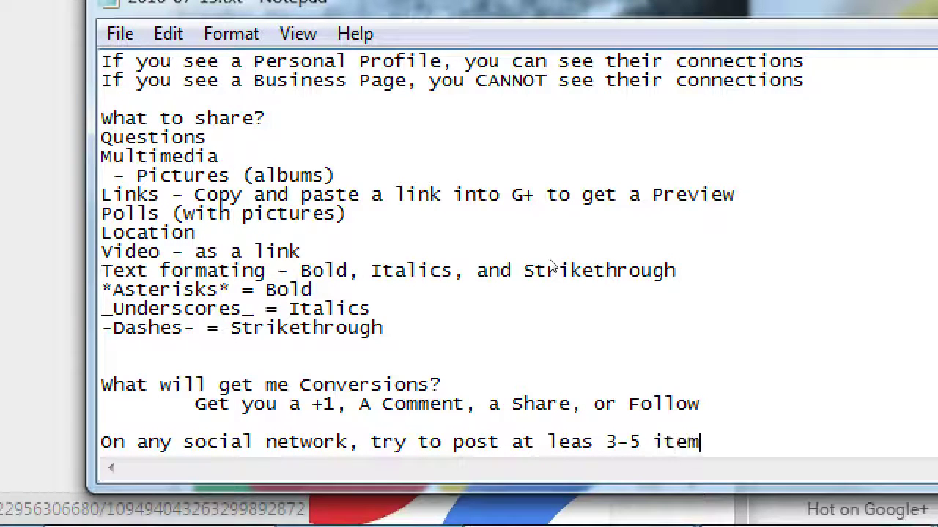
text(s before trying )
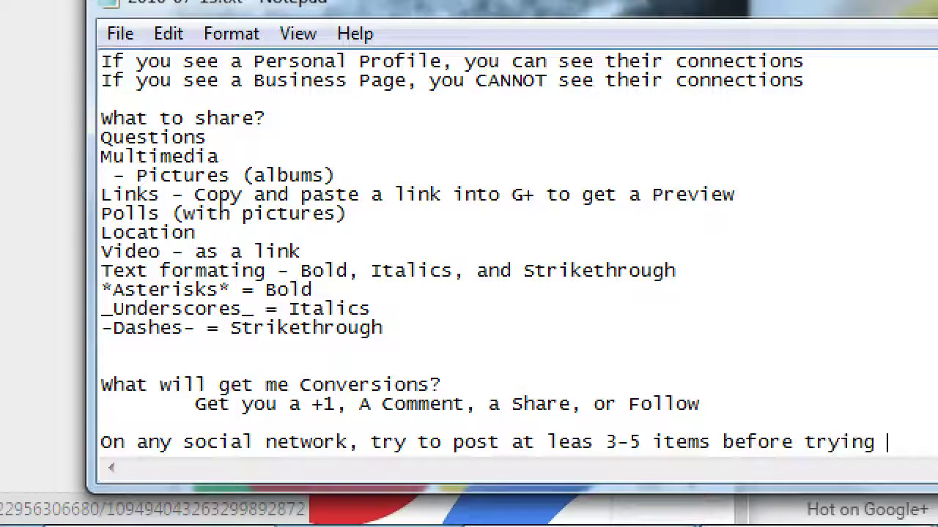
text(to)
Finish the social network tip on an indented second line with "build Followers.".
key(Return)
text(bu)
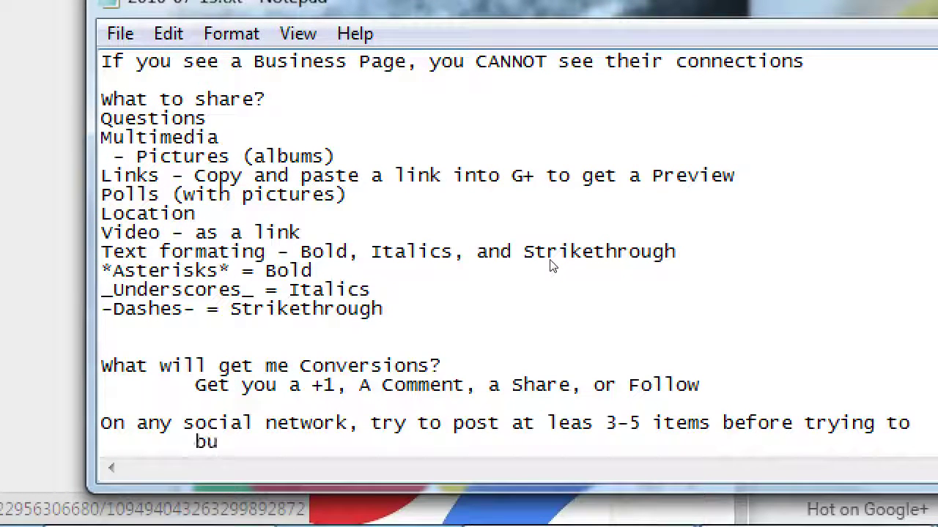
text(ild Followers)
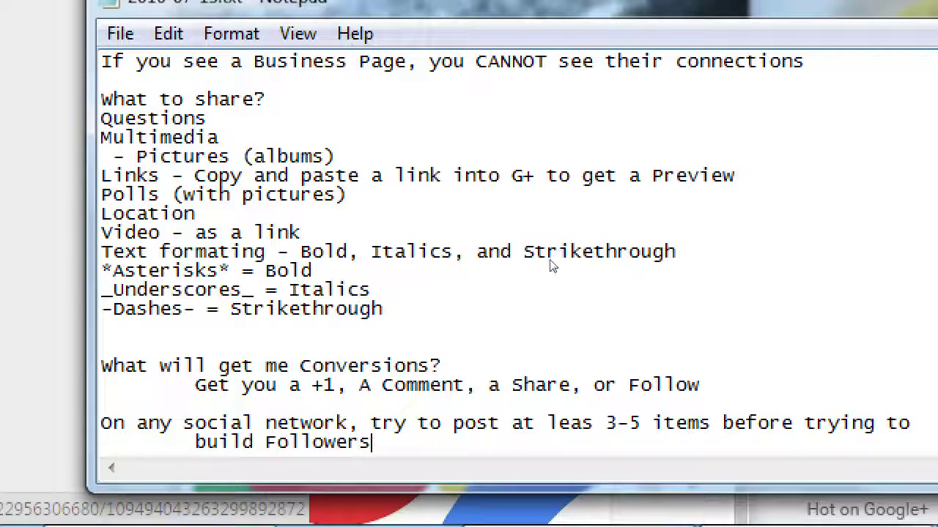
text(.)
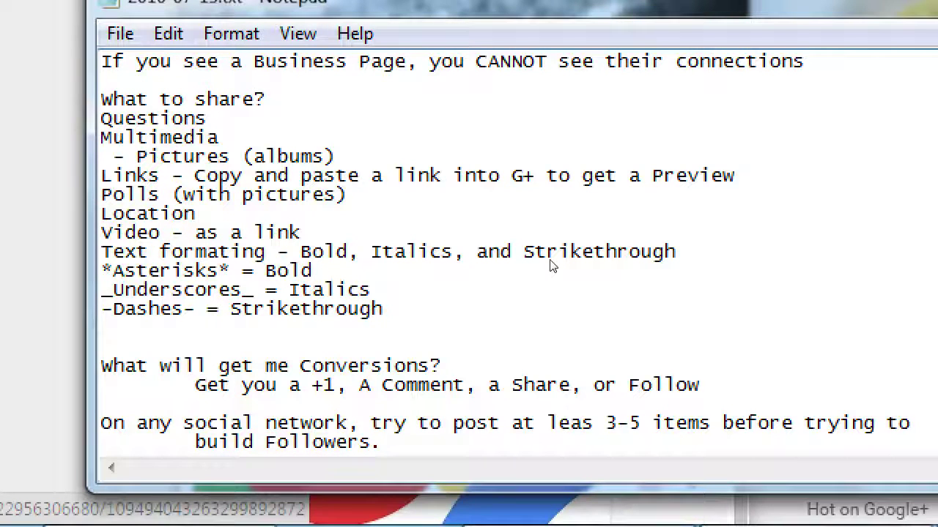
key(super+minus)
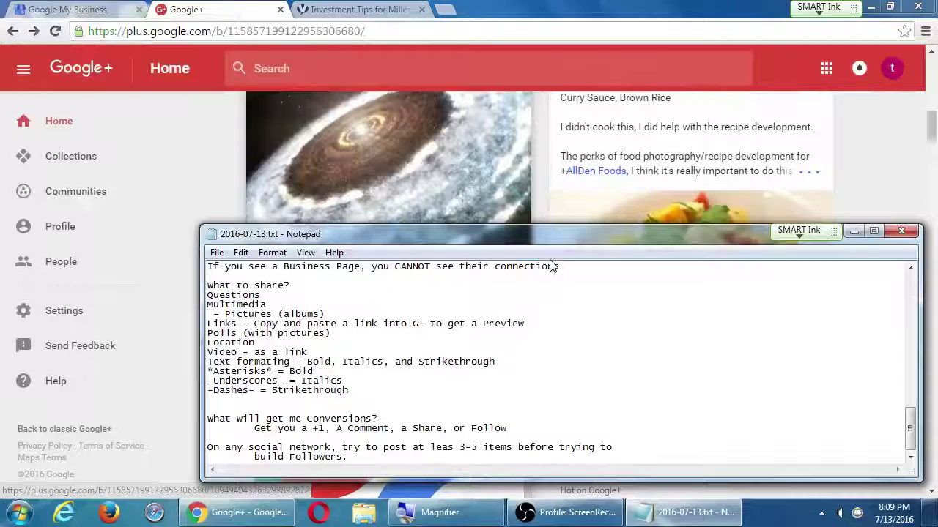
key(super+plus)
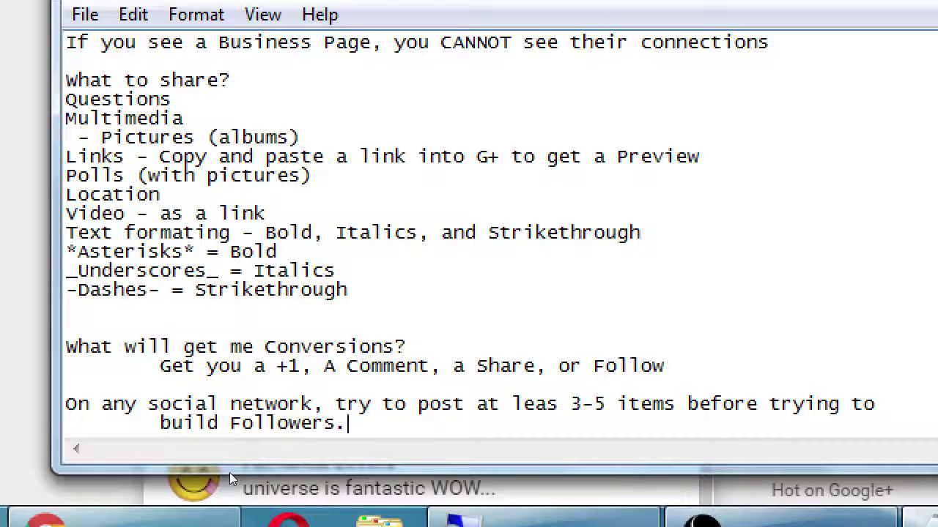
key(super+minus)
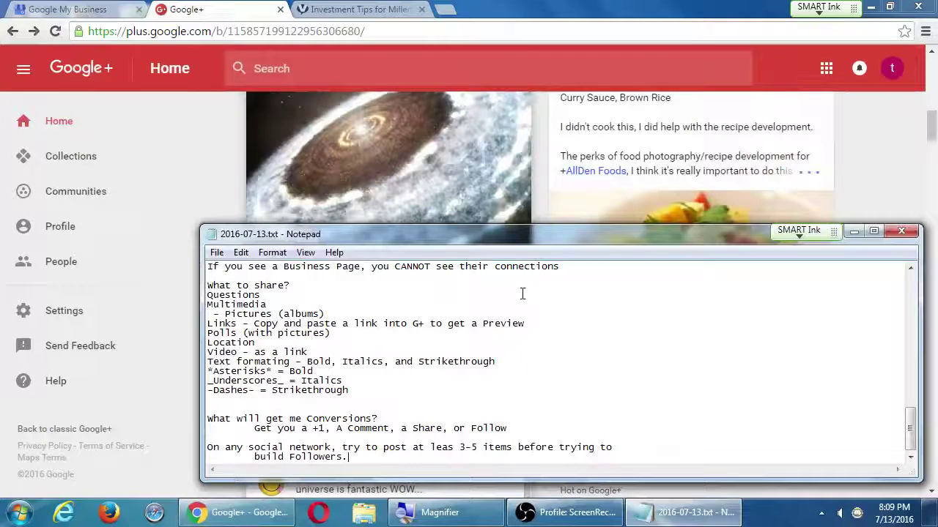
Return to the Google+ home feed and view the Tofu Sweet Potato Curry post and its neighbouring post.
click(863, 135)
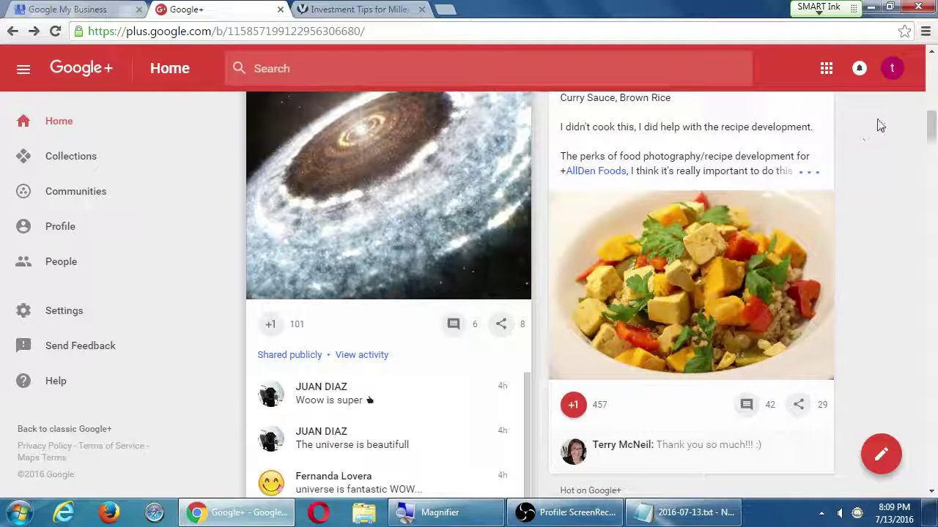
scroll(880, 130, up, 1)
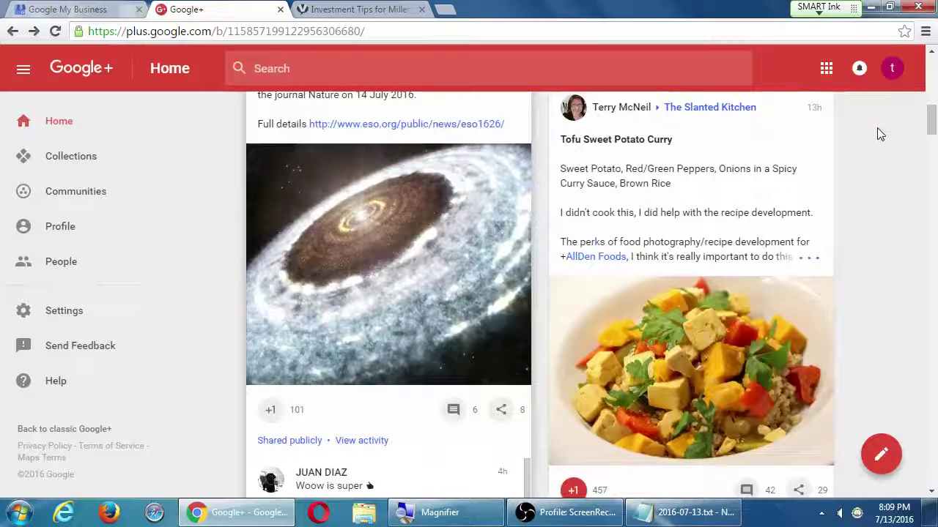
scroll(878, 158, down, 1)
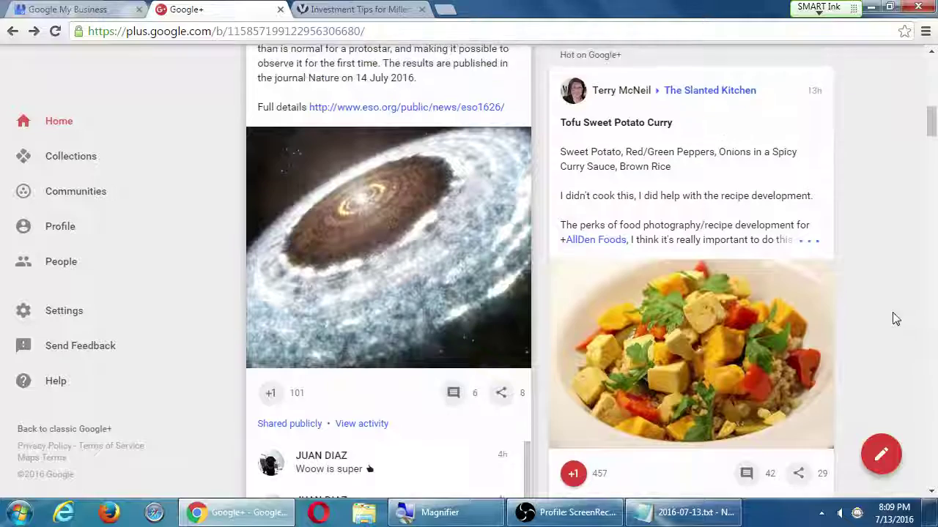
Look through the Google+ home feed posts, examining their topics, images, comments, shares and +1 reactions.
scroll(828, 249, down, 2)
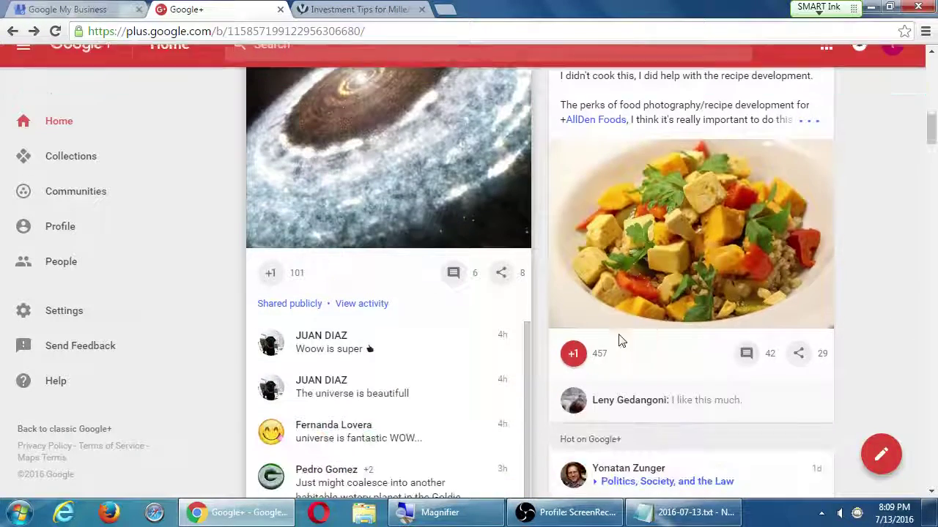
scroll(599, 359, down, 6)
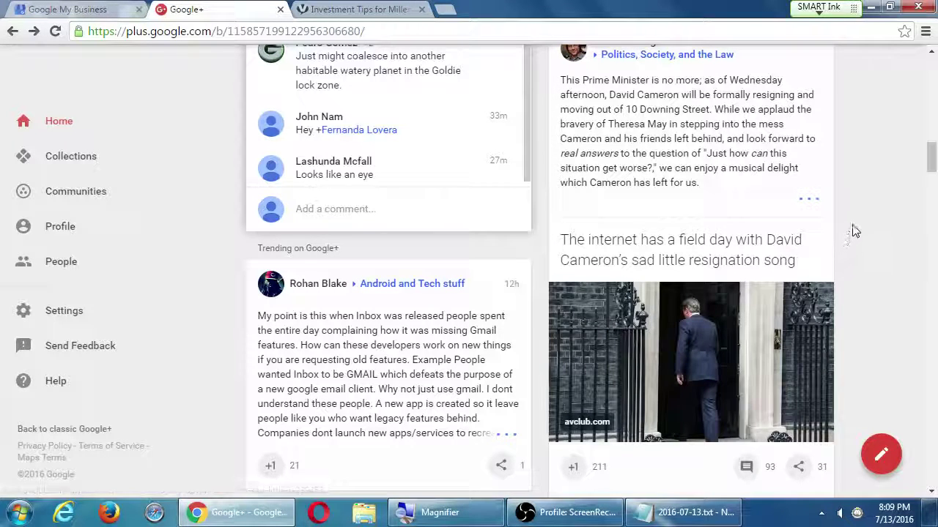
scroll(876, 207, down, 10)
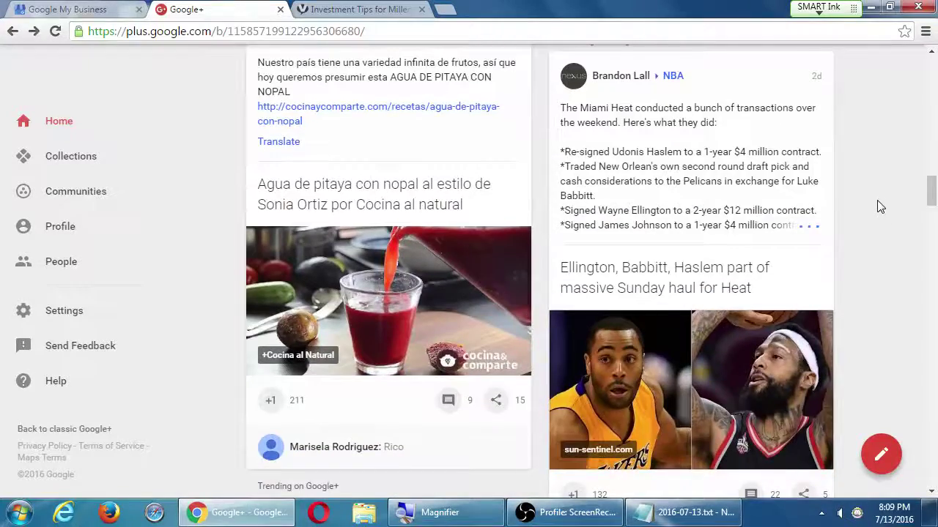
scroll(880, 207, up, 5)
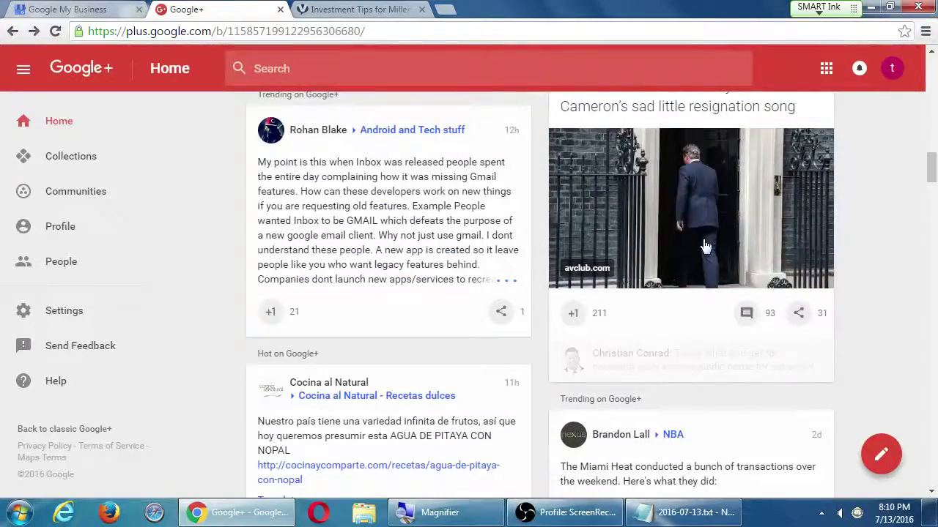
scroll(700, 245, down, 4)
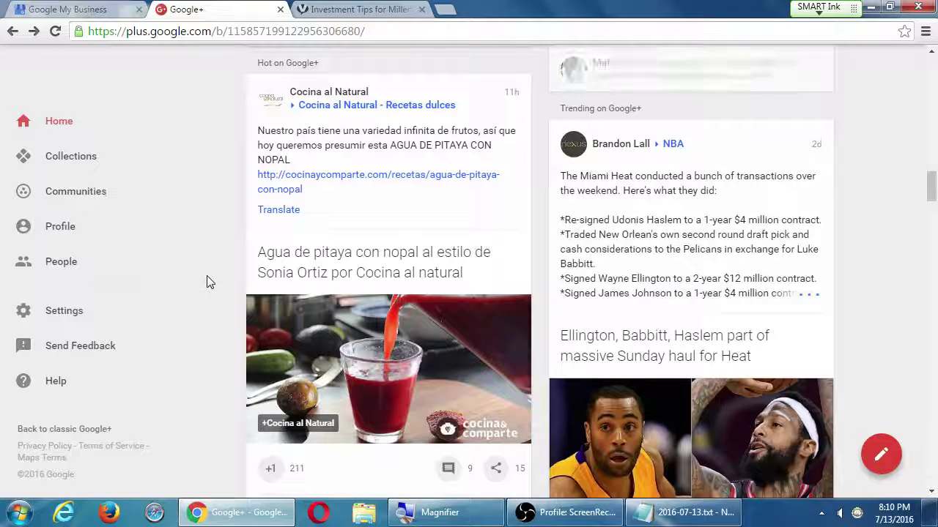
scroll(419, 408, down, 6)
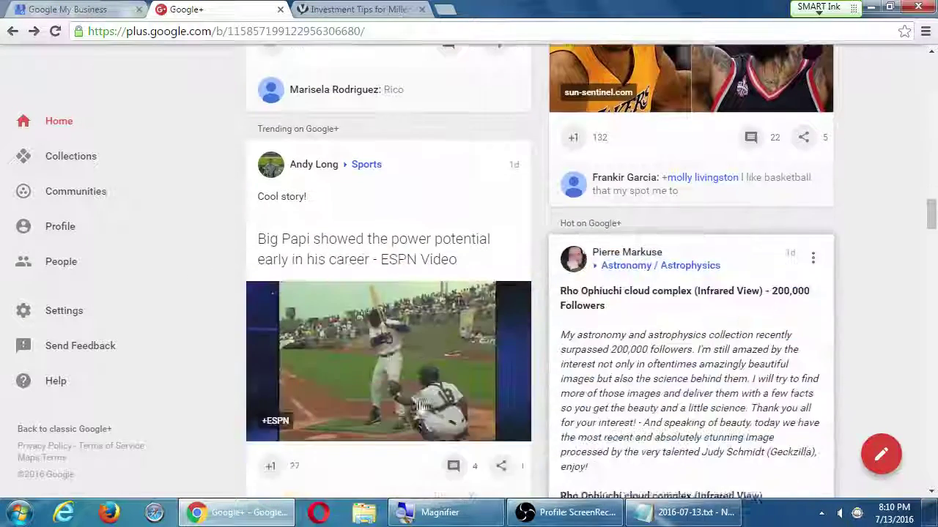
scroll(419, 406, down, 7)
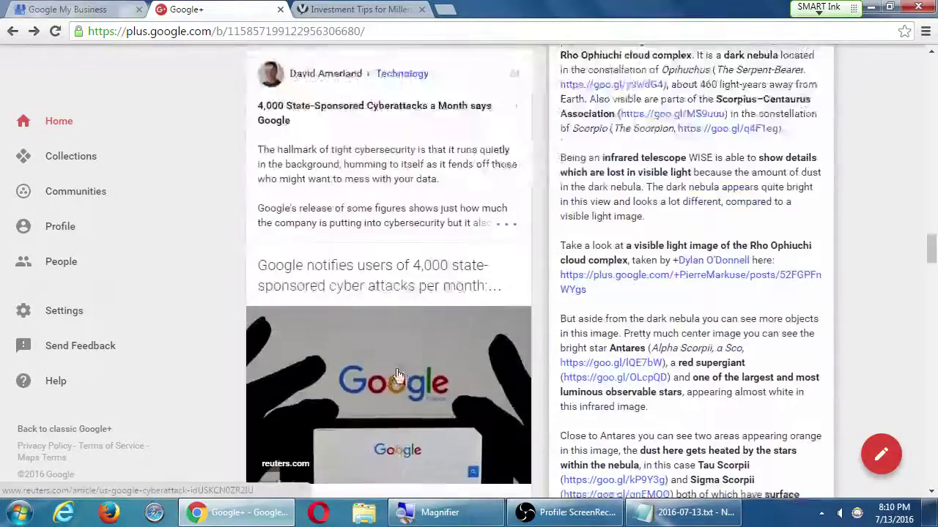
scroll(396, 375, up, 15)
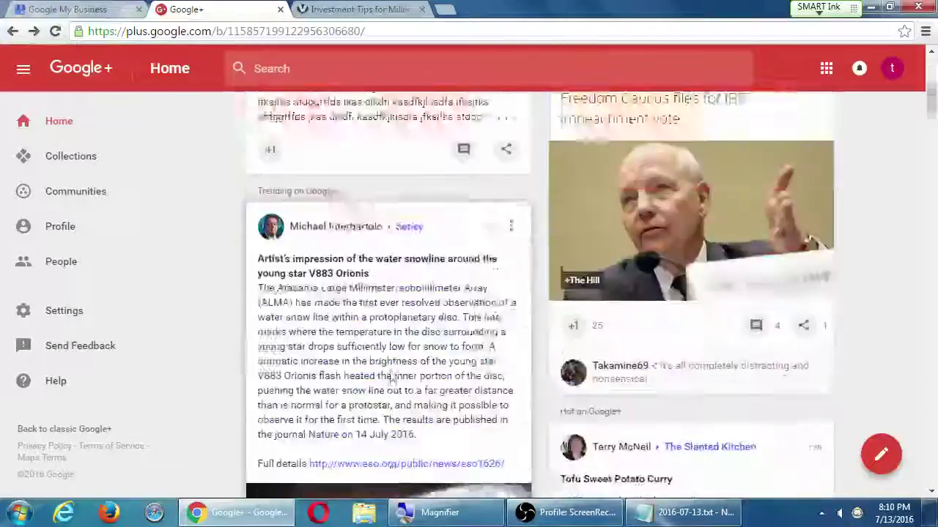
scroll(390, 377, up, 8)
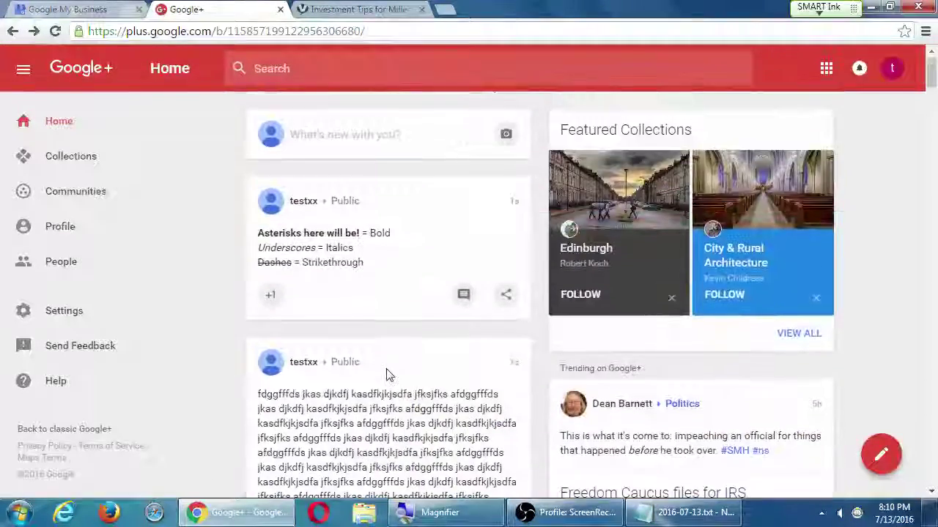
Open the new post composer to view its attachment options, and cancel it without posting anything.
click(390, 139)
click(229, 155)
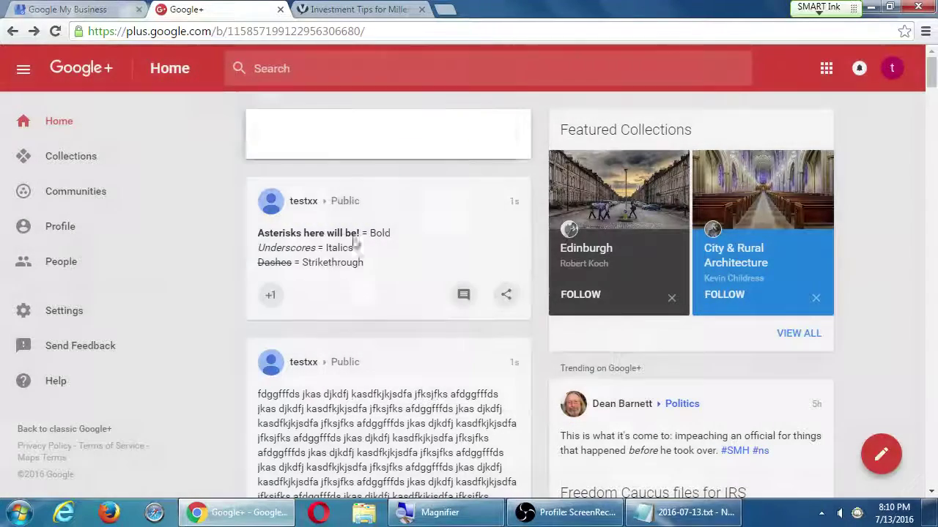
click(363, 141)
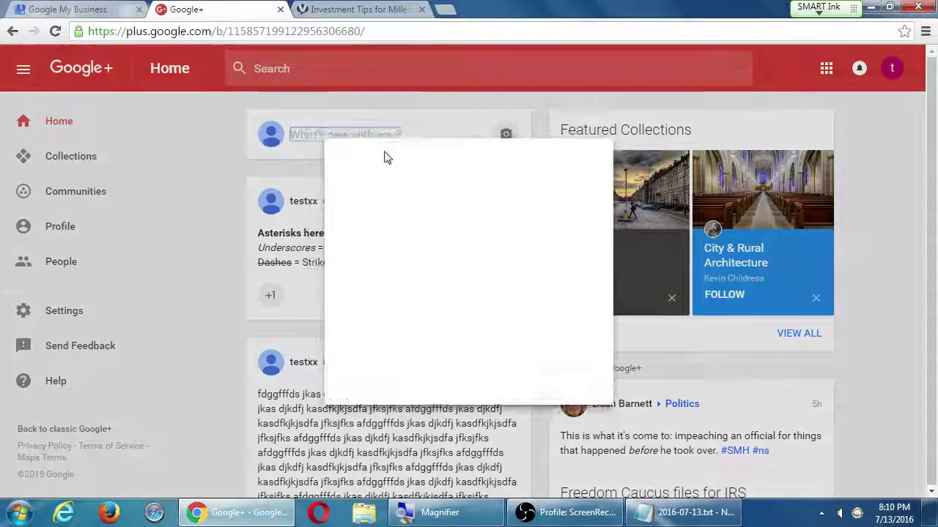
click(231, 173)
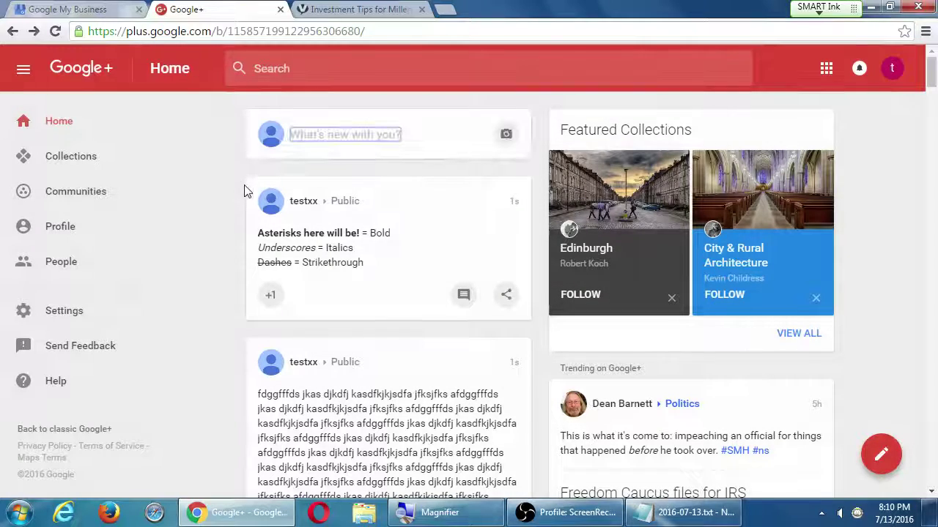
click(359, 136)
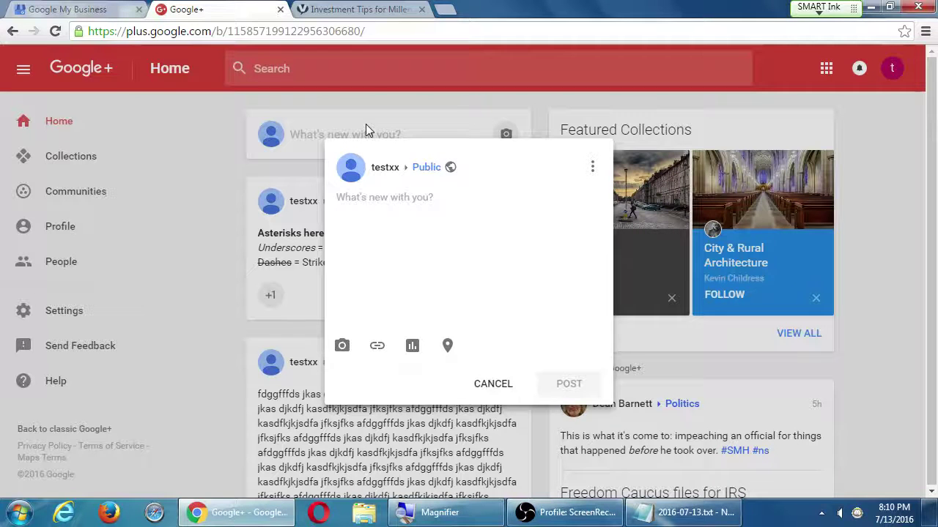
click(495, 391)
Open the featured collection "Streets in Black and White" and look through its posts and their reactions.
click(65, 175)
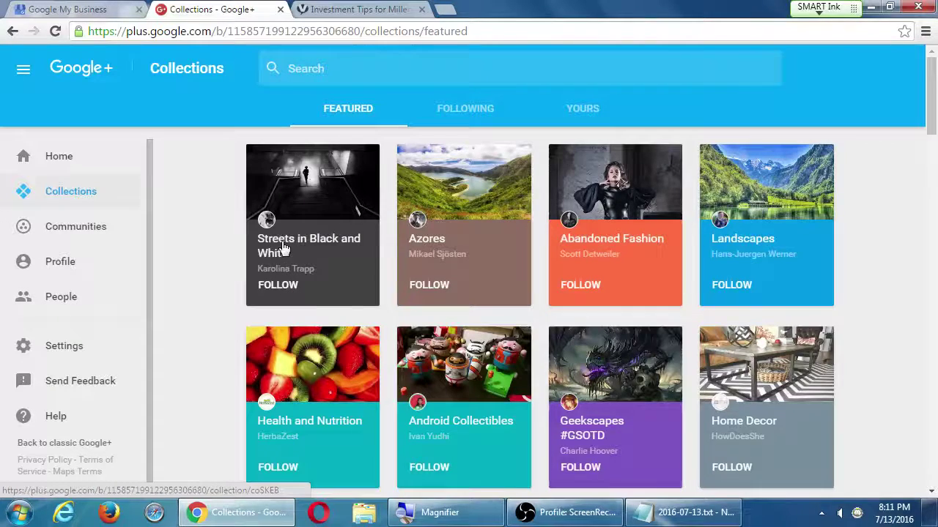
click(282, 245)
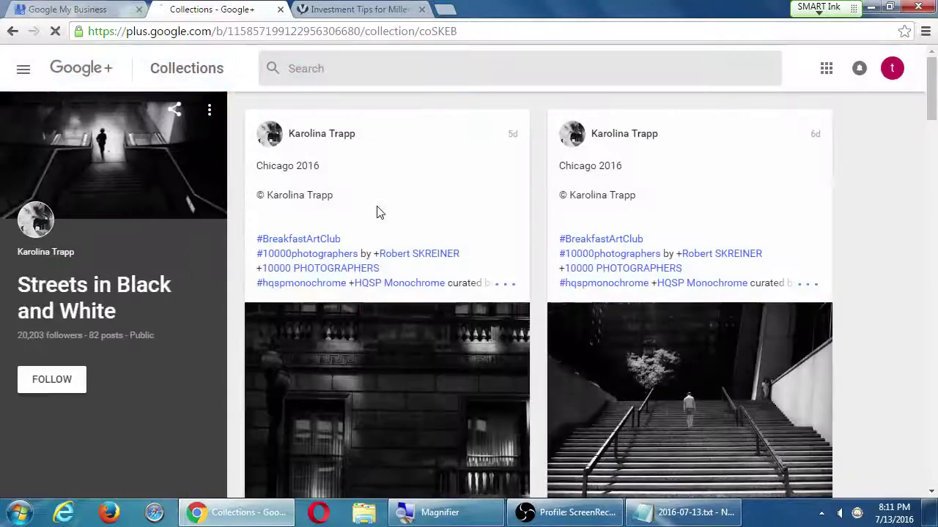
scroll(377, 212, down, 10)
scroll(372, 282, down, 5)
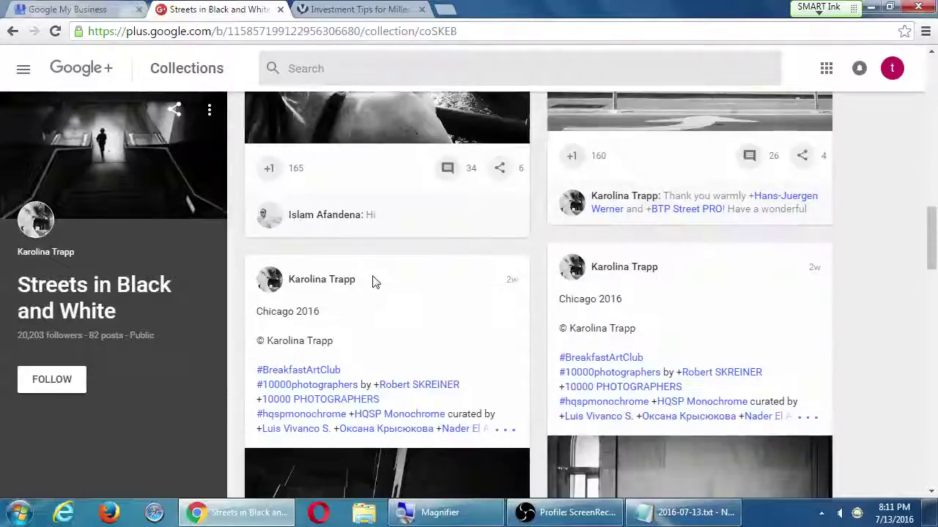
scroll(372, 282, up, 3)
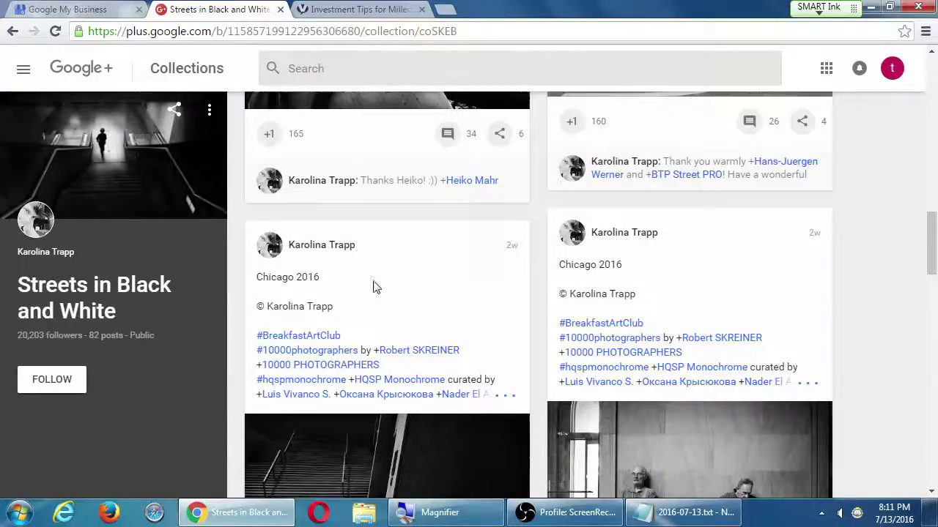
scroll(372, 286, down, 9)
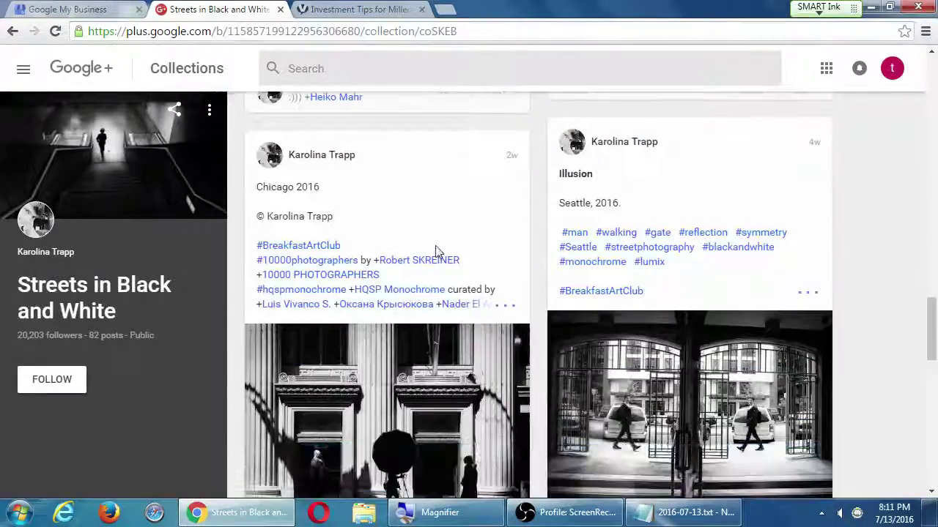
scroll(498, 236, down, 3)
scroll(395, 233, up, 4)
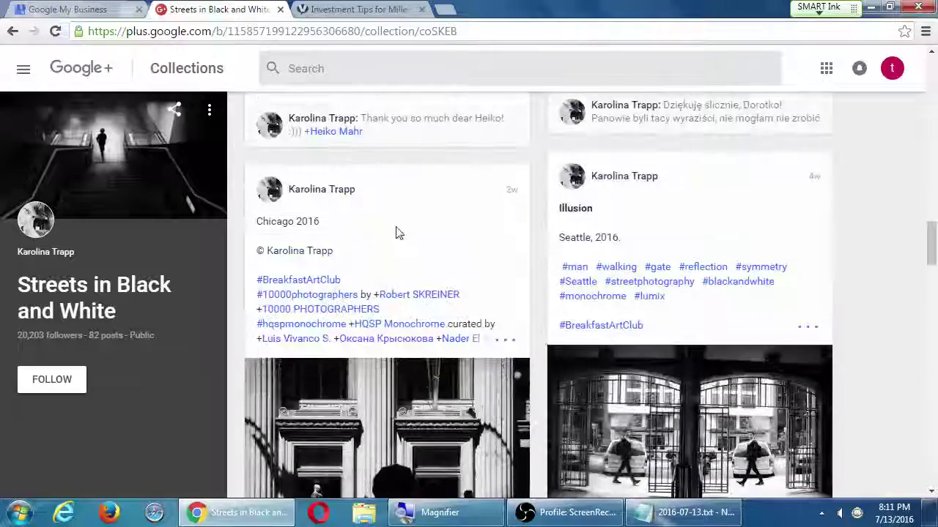
scroll(339, 249, down, 3)
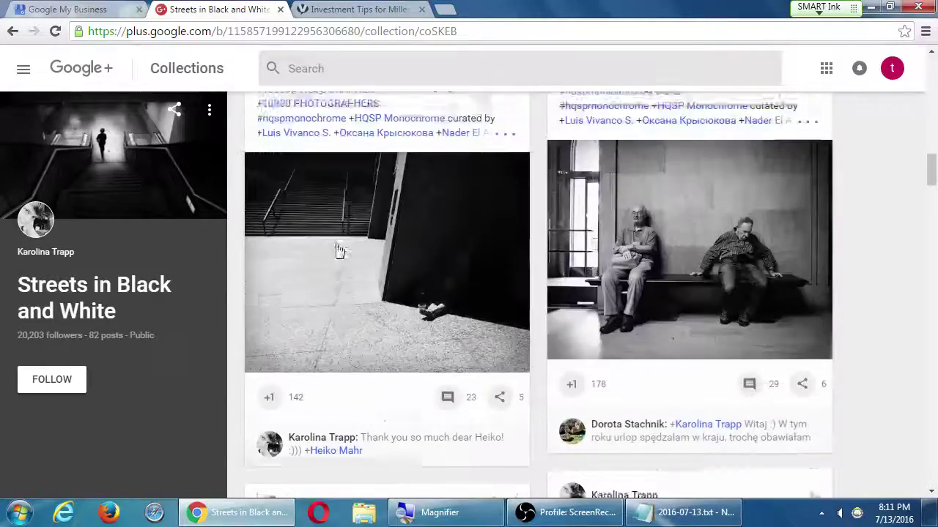
scroll(339, 249, up, 8)
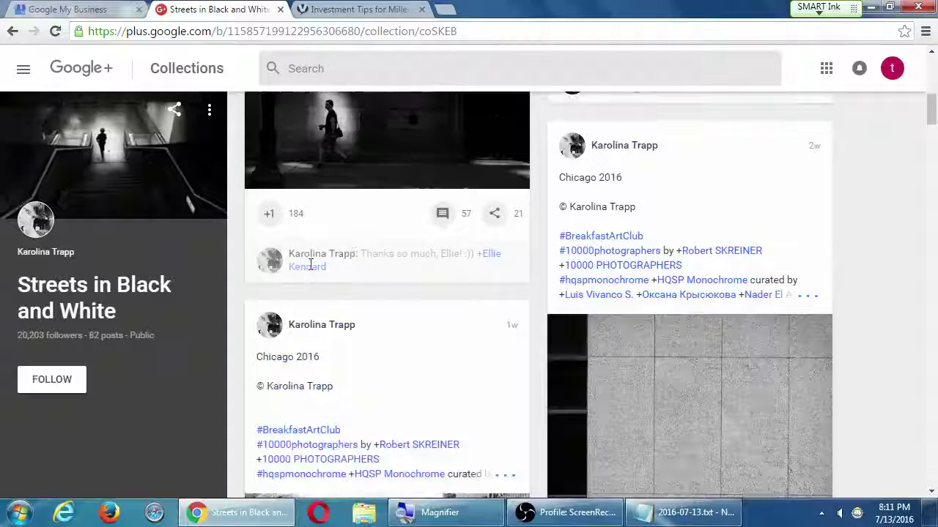
Open the profile of the collection's owner and view the follower count and the collections under their interests.
scroll(309, 264, up, 3)
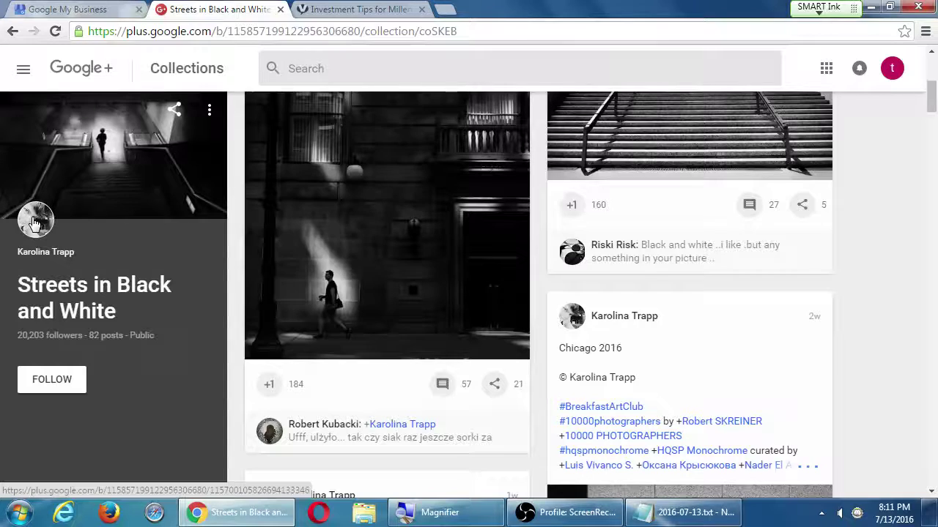
click(34, 222)
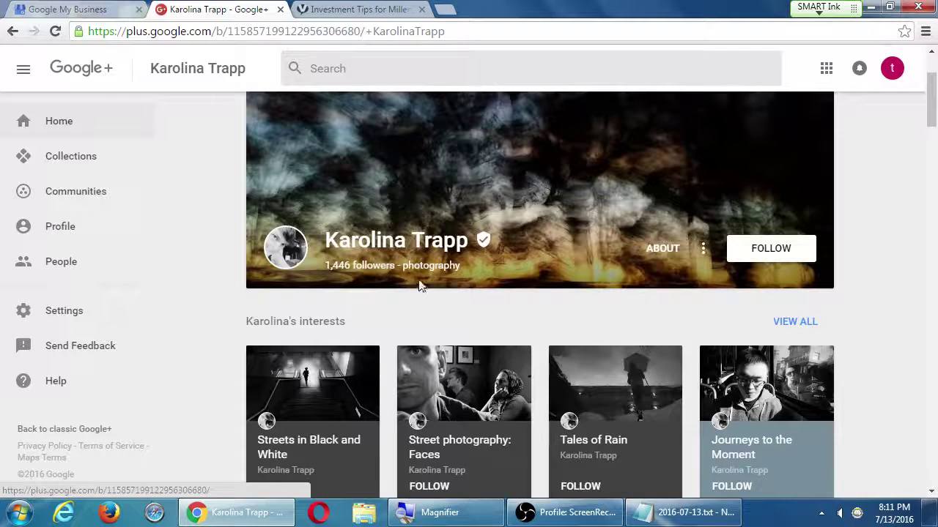
scroll(419, 285, down, 1)
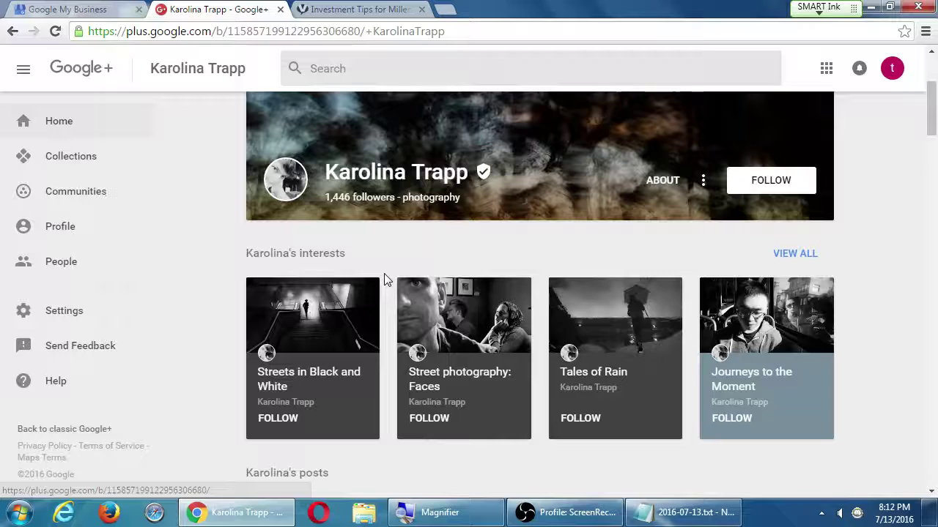
Switch to the Notepad notes and start a new paragraph reading "Create Collections (posts about a topic)" after a blank line.
click(672, 498)
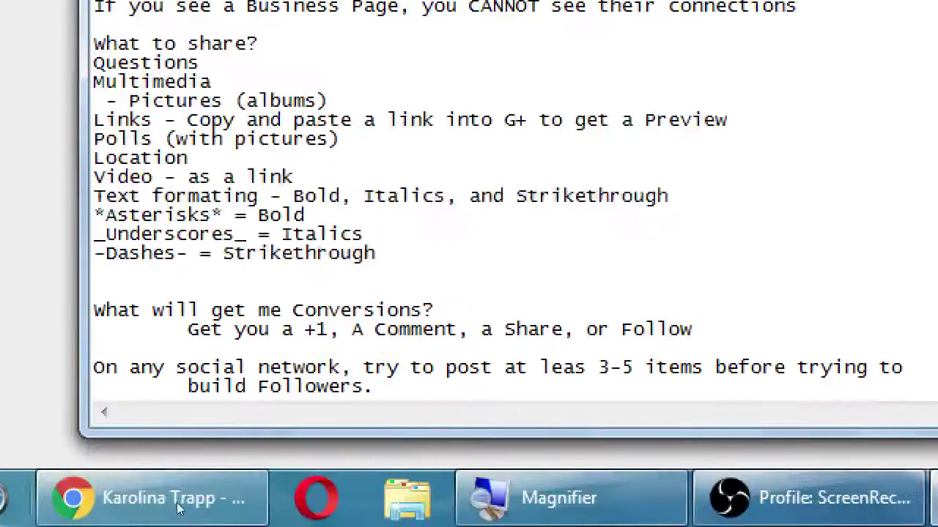
key(Return)
key(Return)
text(Cre)
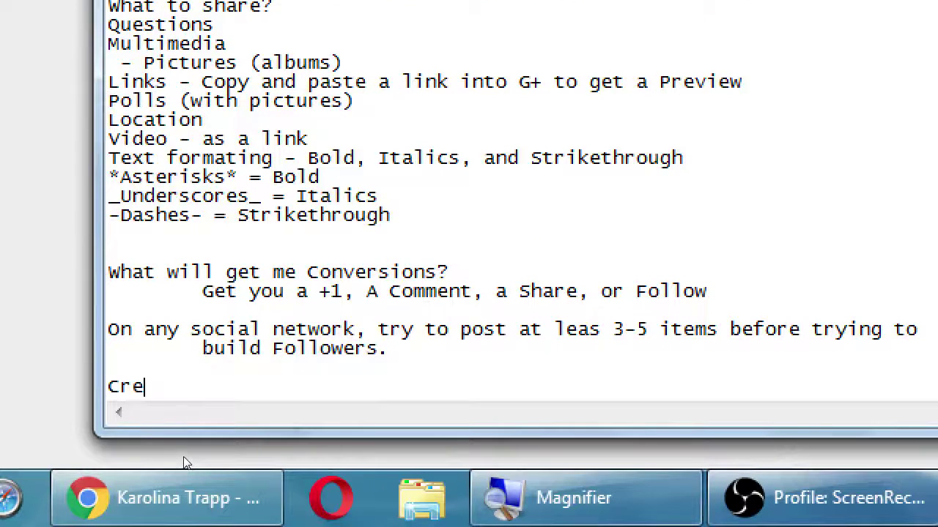
text(ate coll)
key(BackSpace)
key(BackSpace)
key(BackSpace)
key(BackSpace)
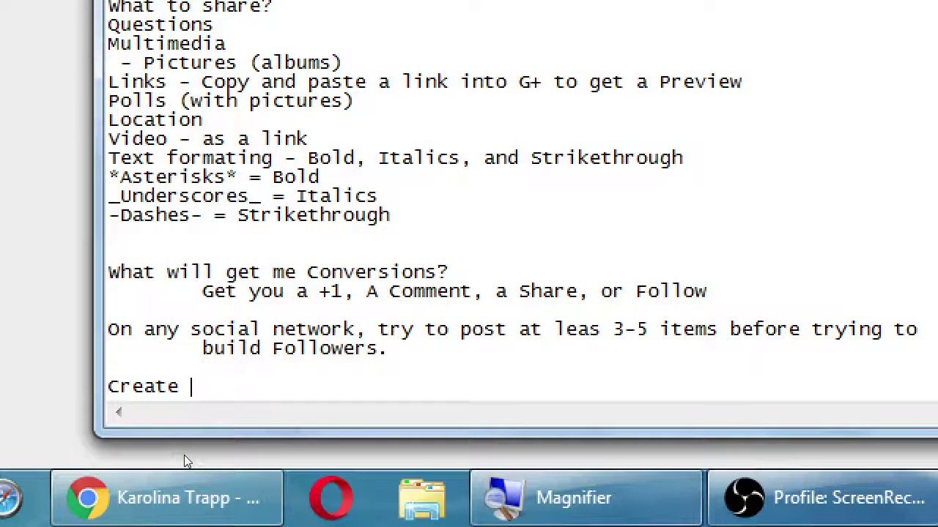
text(Collections ()
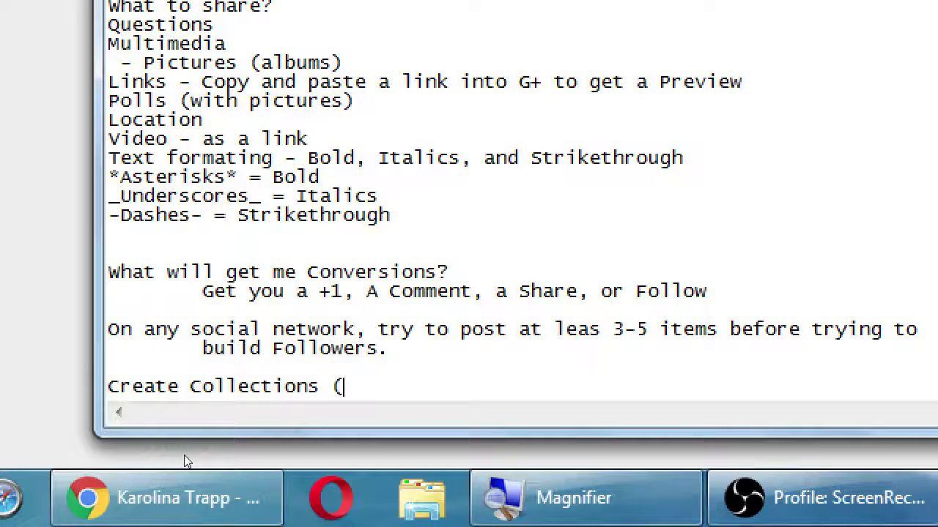
text(posts about a to)
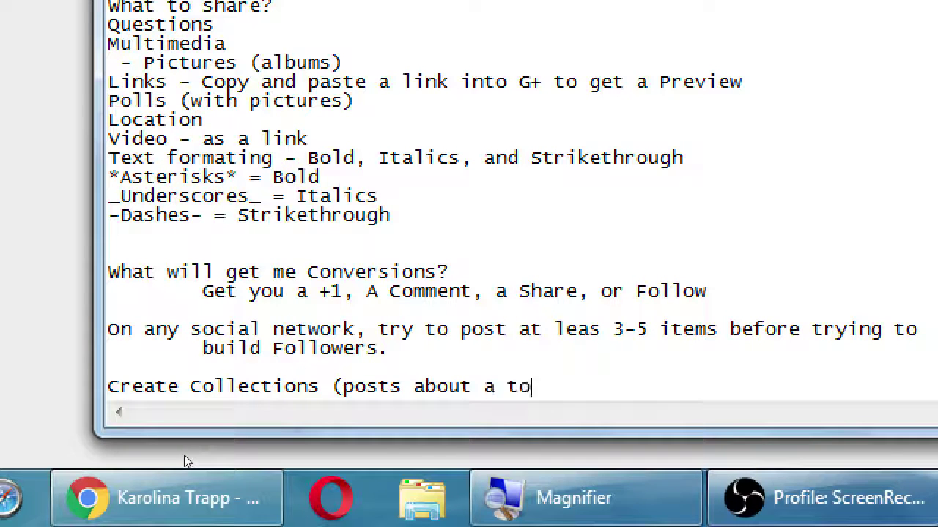
text(pic))
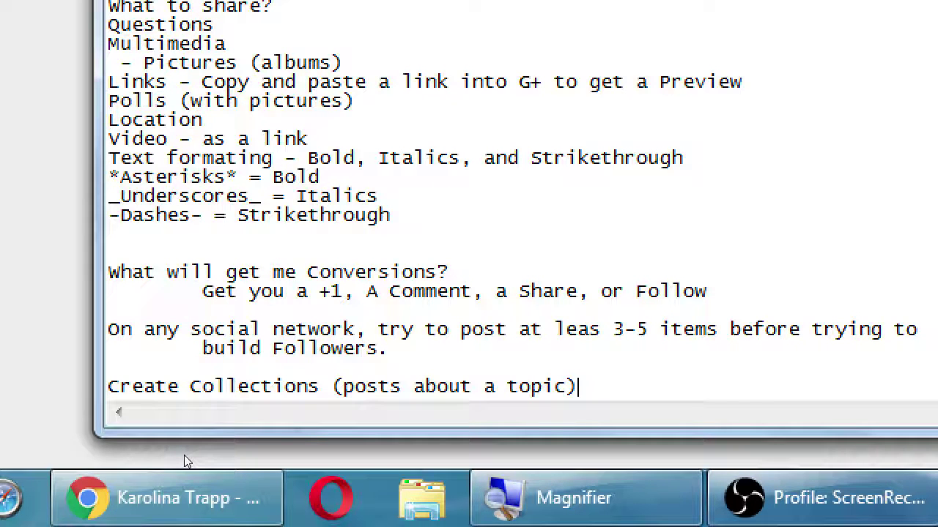
Complete the Collections tip with "to entice people to" and an indented second line "Follow the collection, and your stuff.".
text(to entice people to fol)
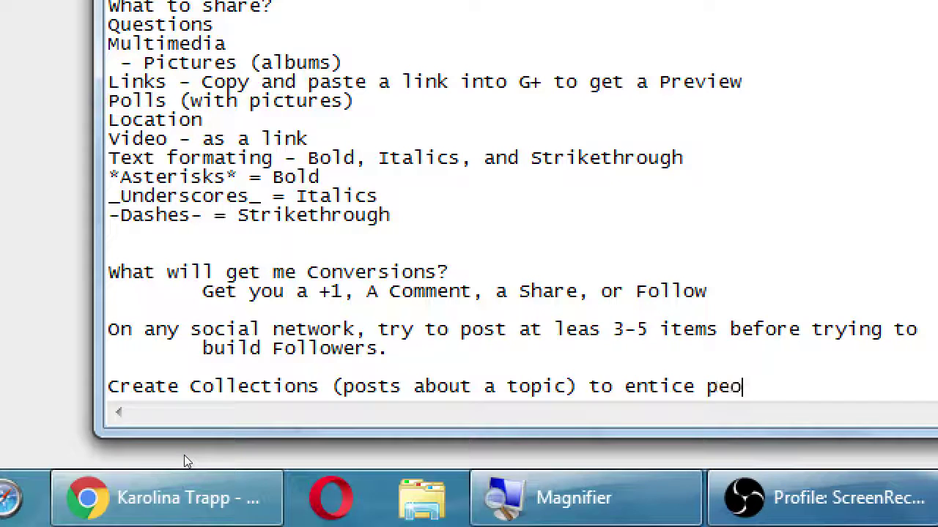
key(BackSpace)
key(BackSpace)
key(BackSpace)
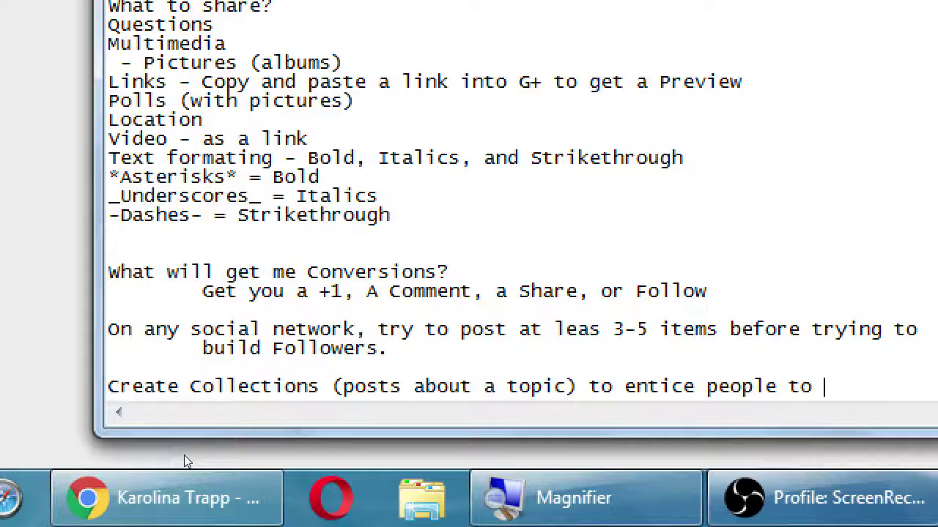
text(Follow the)
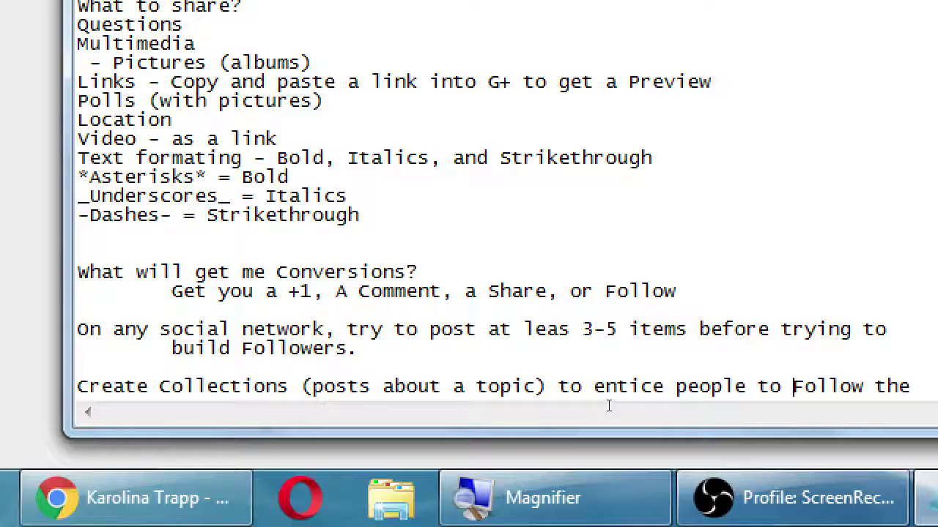
key(Return)
key(Tab)
text(co)
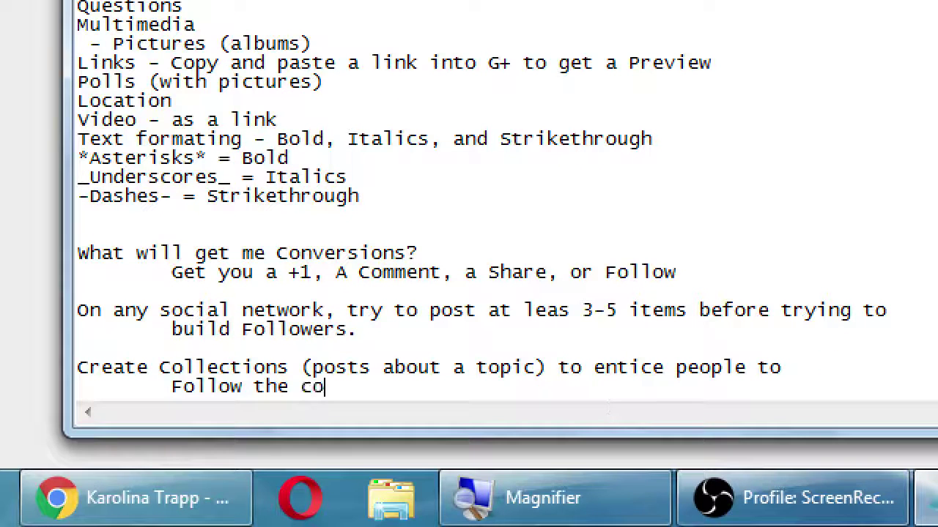
text(llection, and your stuff.)
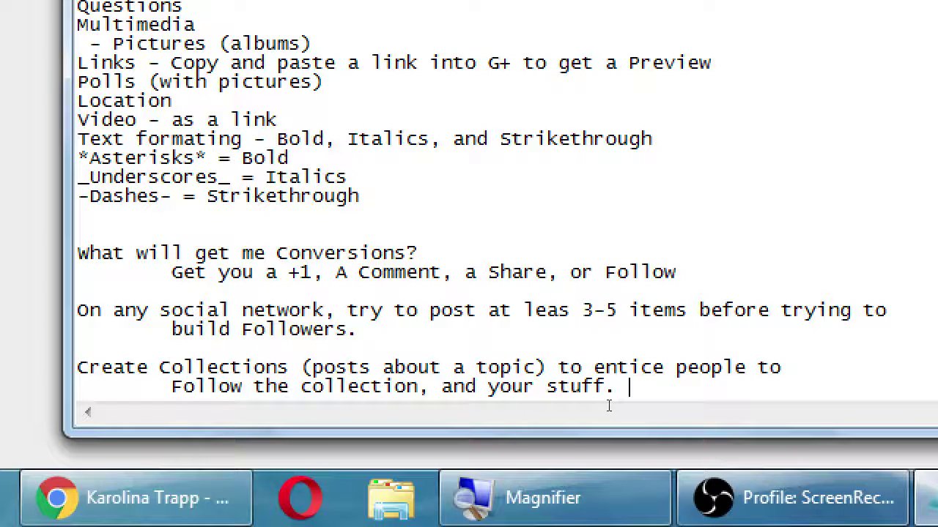
Return to the Google+ Collections page, check the followed collections, and follow the featured "Landscapes" collection.
key(super+minus)
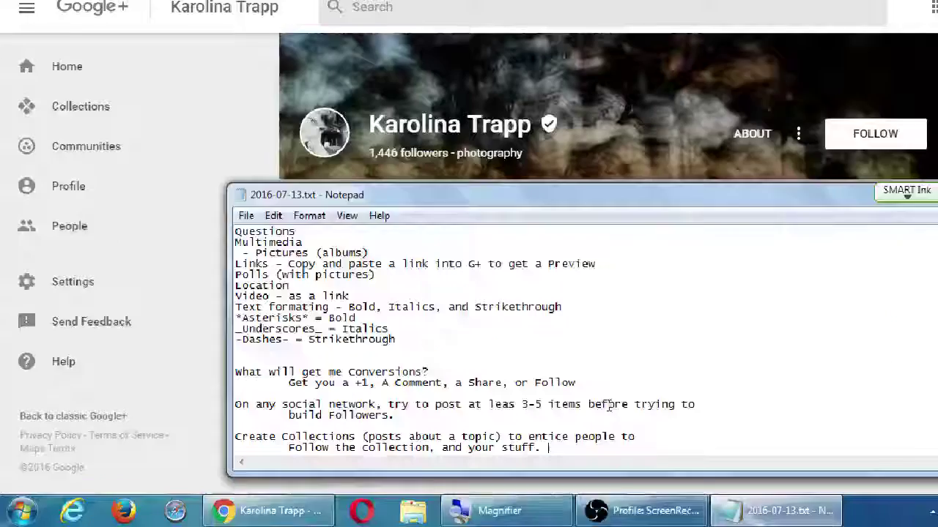
click(66, 162)
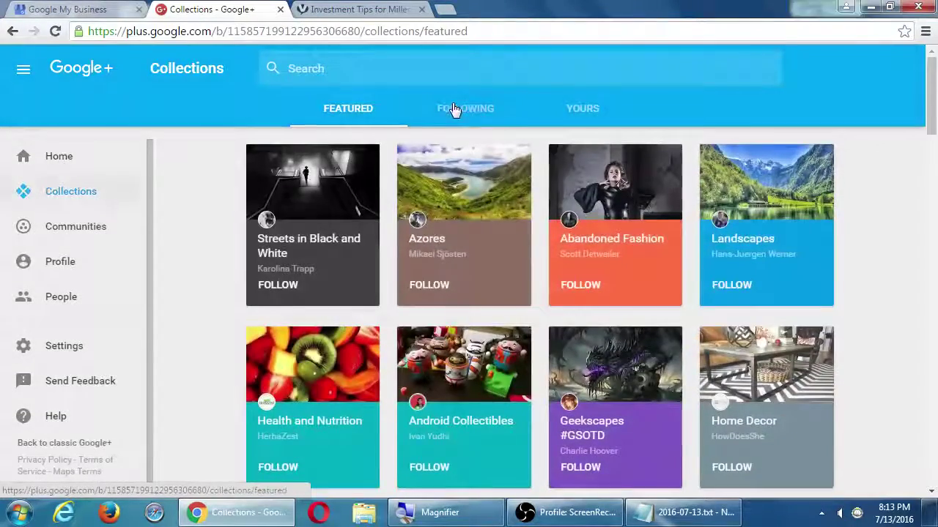
click(453, 108)
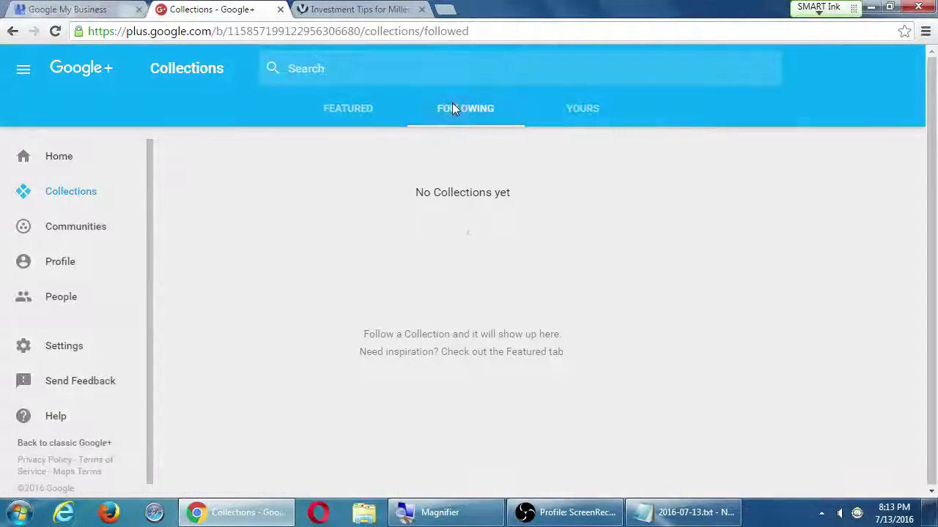
click(367, 110)
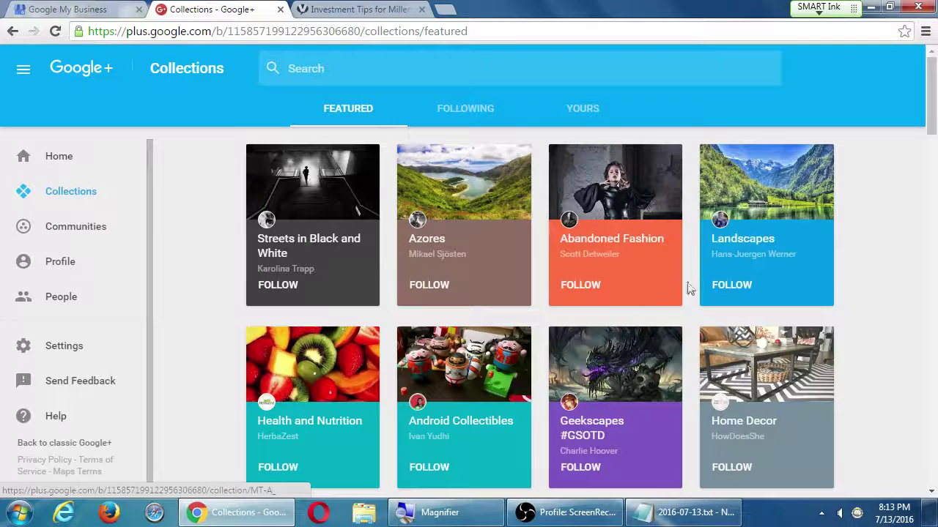
click(719, 284)
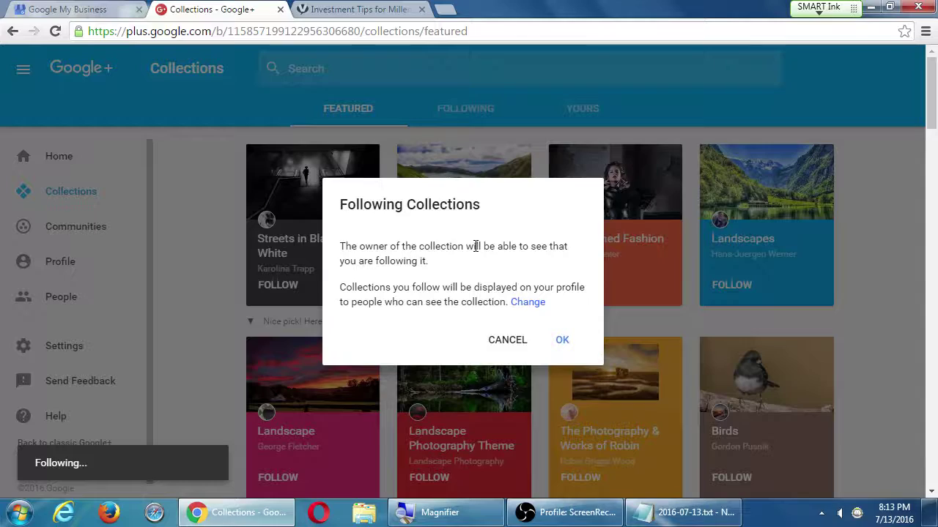
click(561, 341)
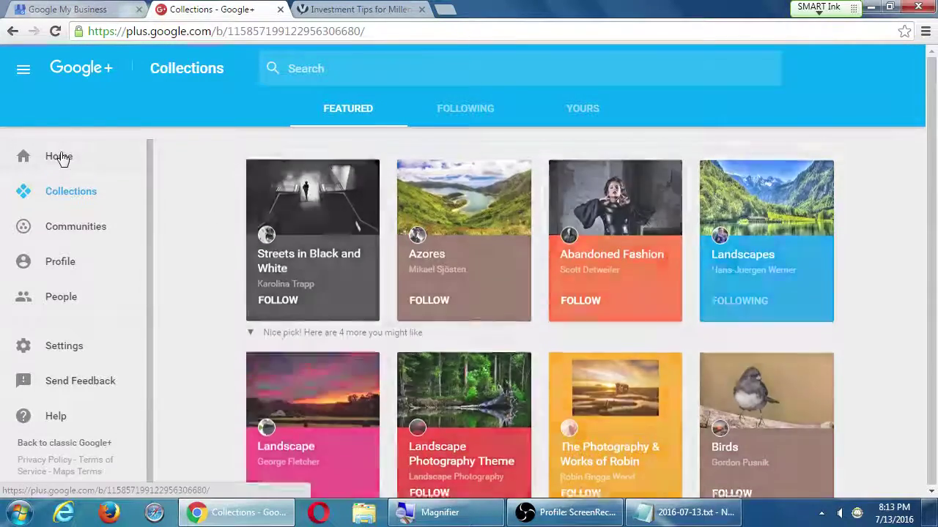
Revisit the home feed and reopen Collections to view the list of followed collections.
click(61, 156)
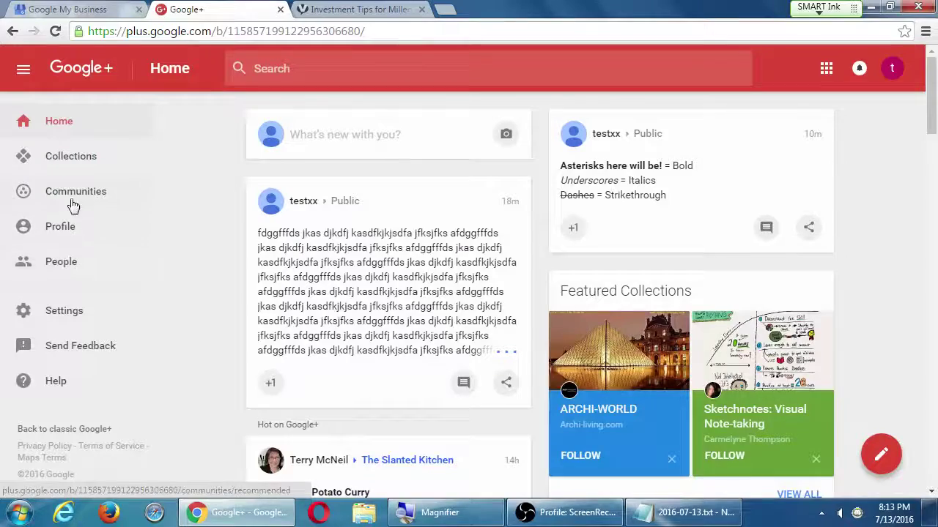
click(76, 159)
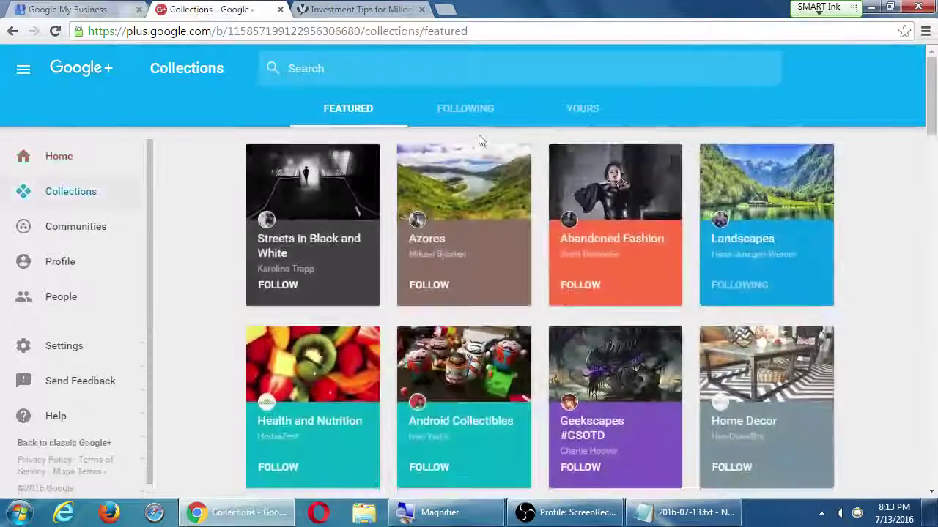
click(469, 109)
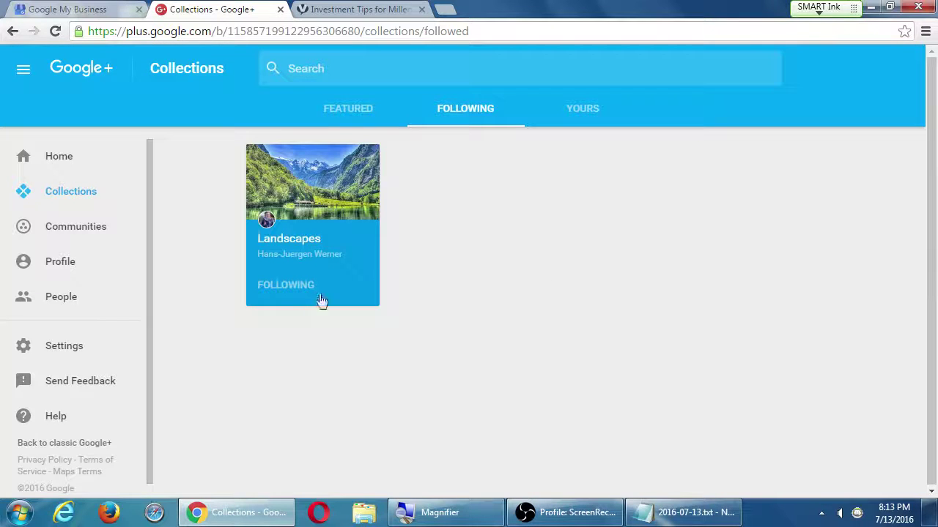
Unfollow the "Landscapes" collection and follow it again.
click(295, 288)
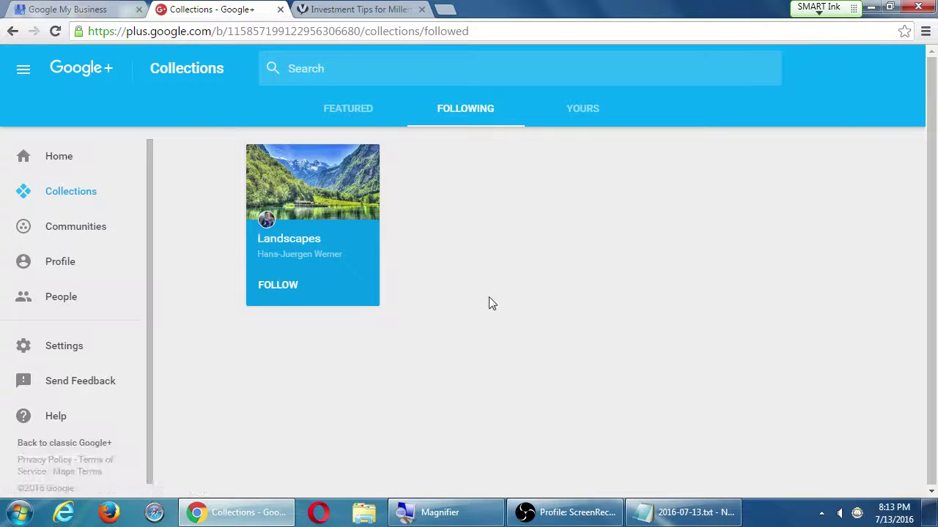
click(284, 295)
click(277, 286)
click(278, 286)
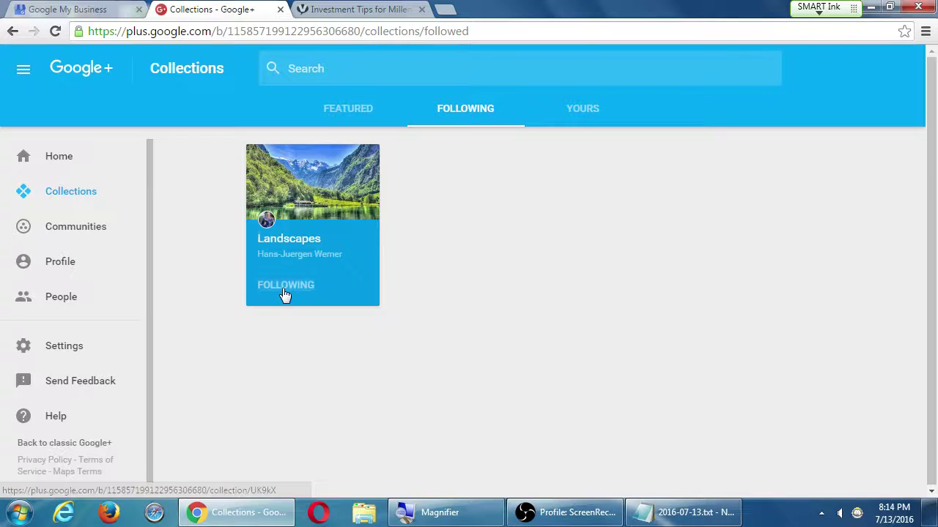
Compare the featured and followed collections, and open the followed "Landscapes" collection to look through its posts.
click(340, 122)
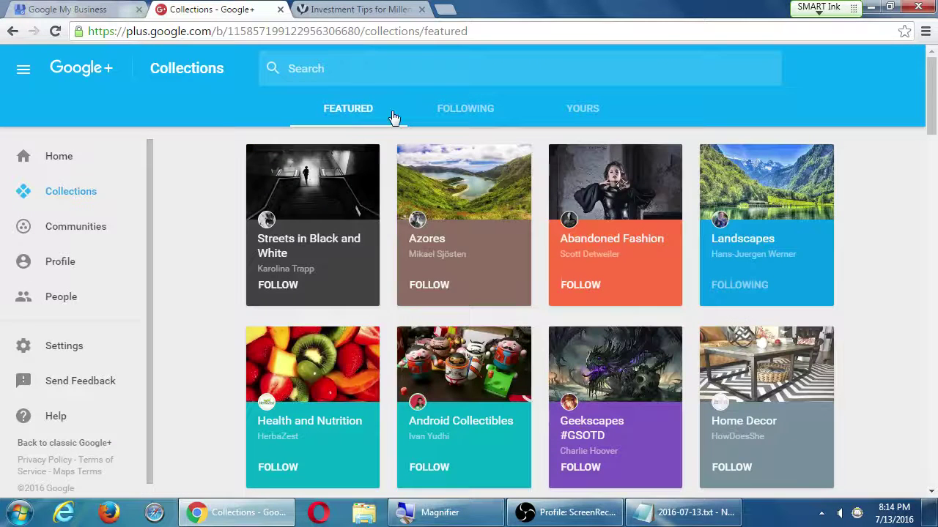
click(457, 116)
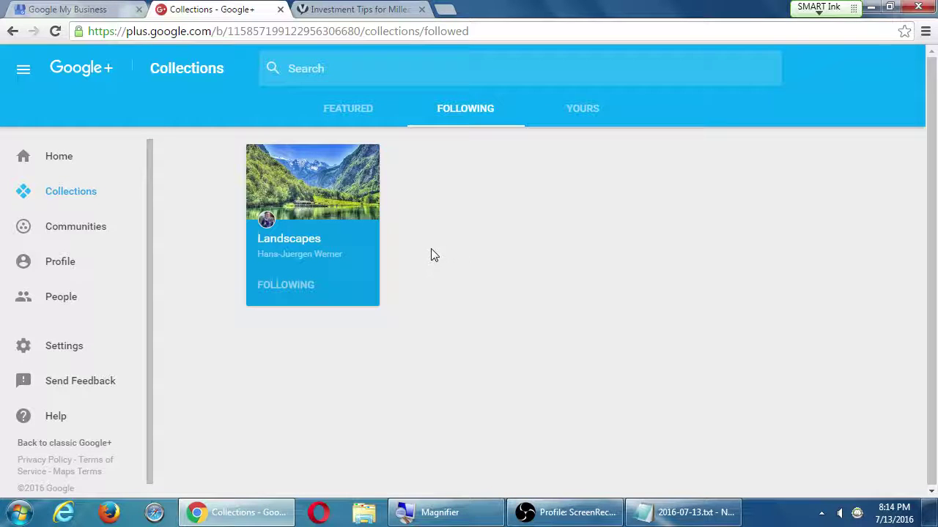
click(300, 208)
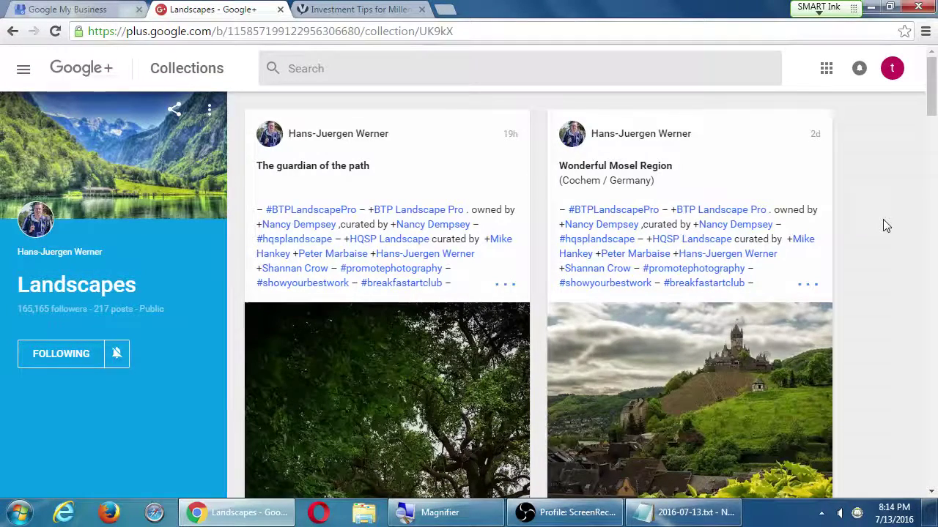
scroll(883, 220, down, 5)
scroll(884, 226, down, 10)
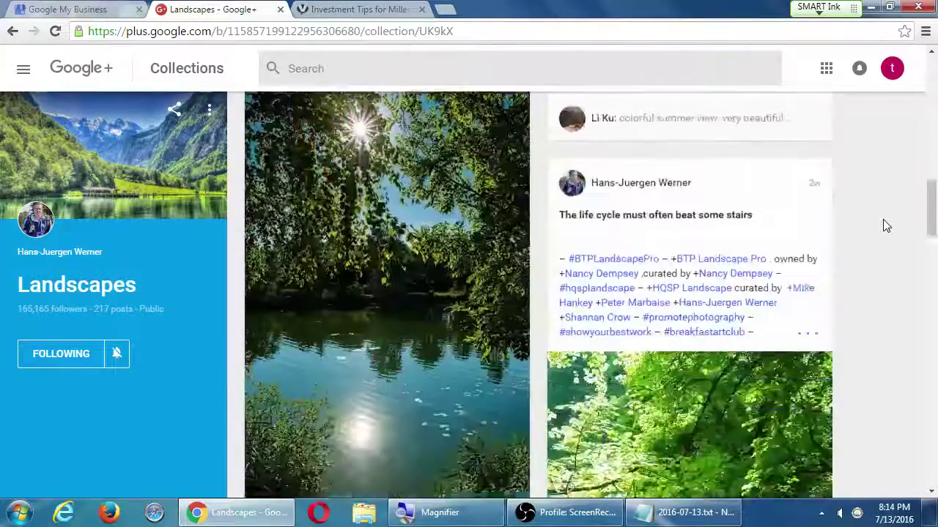
scroll(884, 219, down, 3)
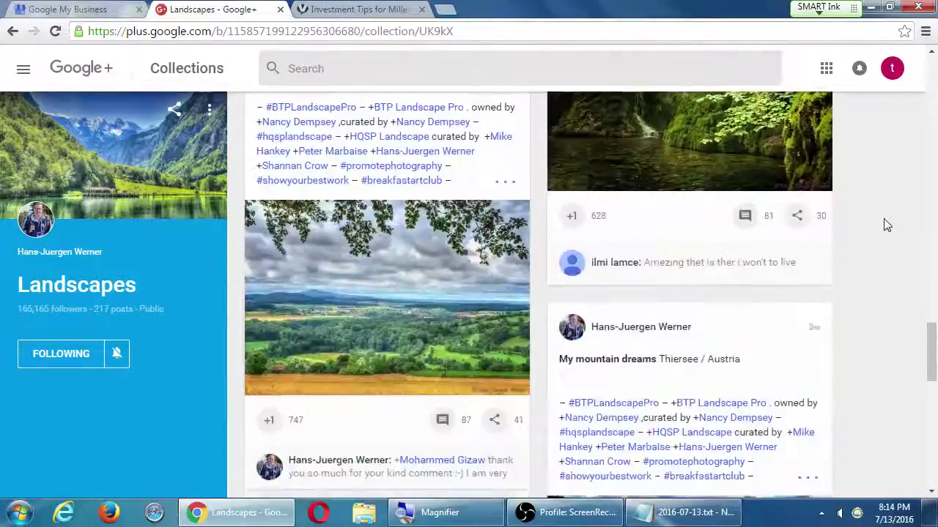
scroll(883, 220, up, 15)
scroll(884, 220, up, 15)
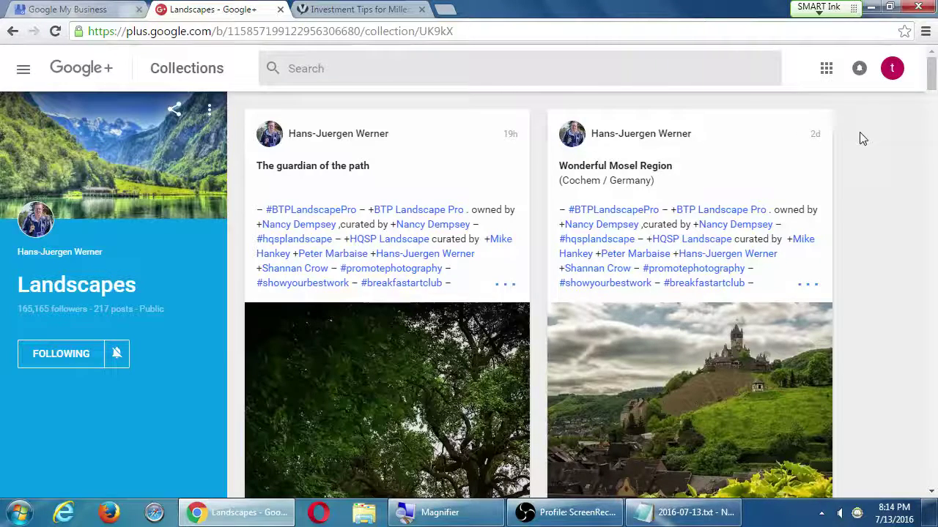
Start creating a collection among your own collections and name it "Funny Animal Pics".
key(alt+Left)
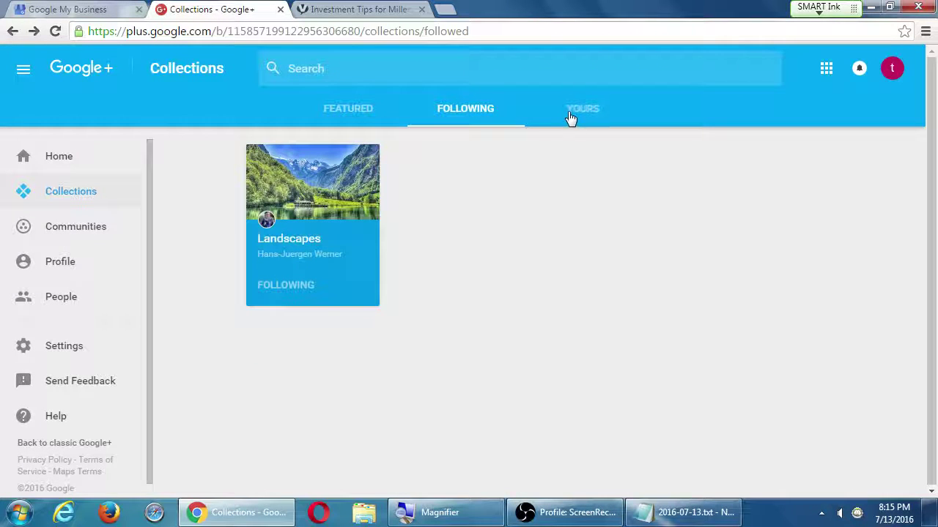
click(573, 114)
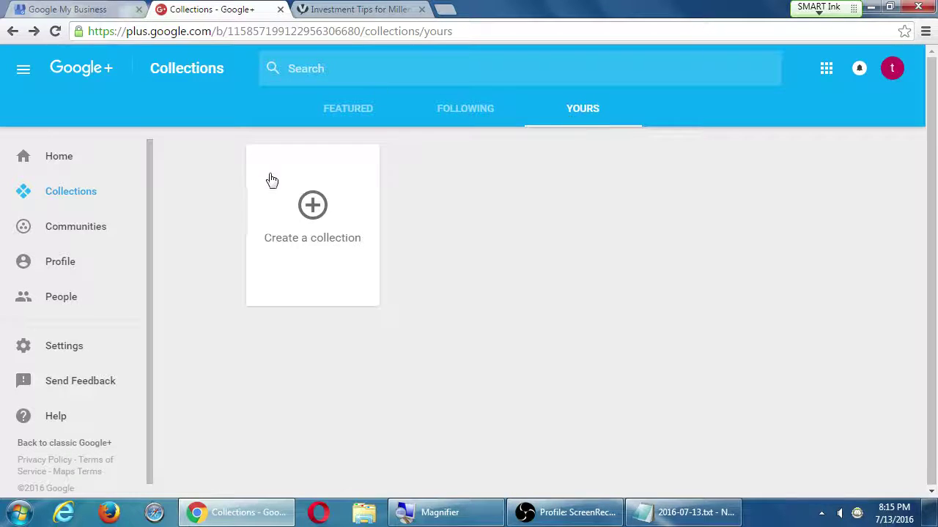
click(312, 205)
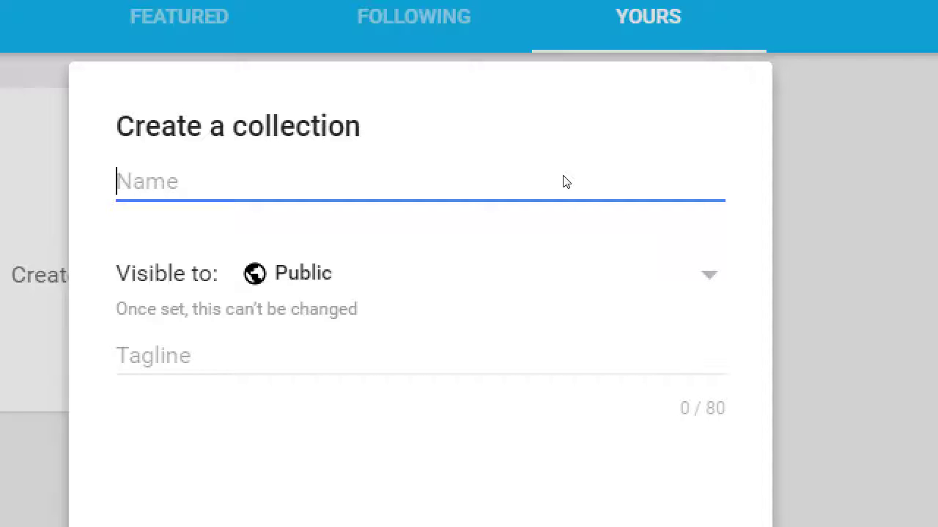
text(Funny Ani)
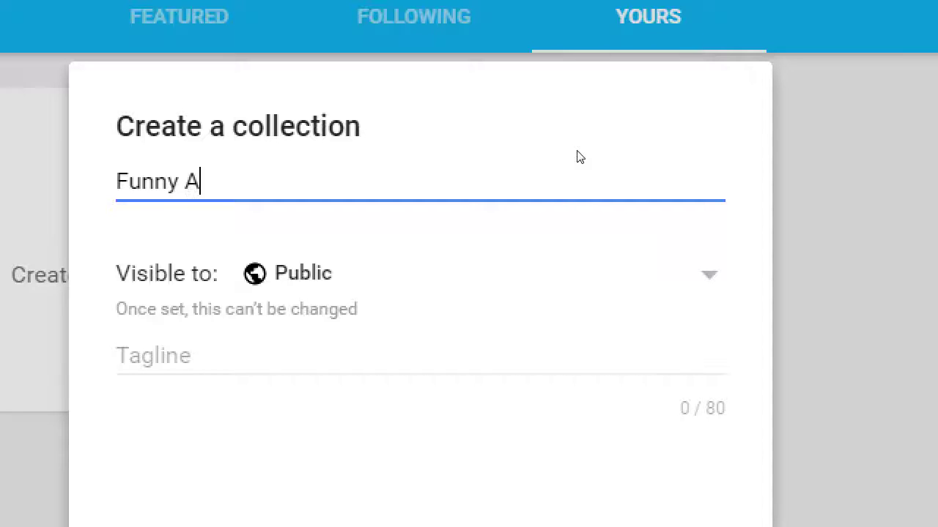
text(mal)
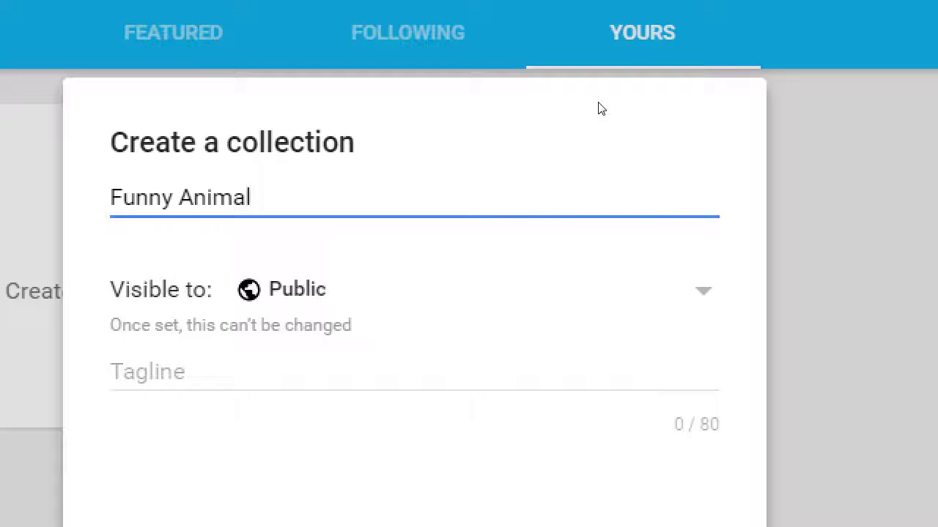
text( Pics)
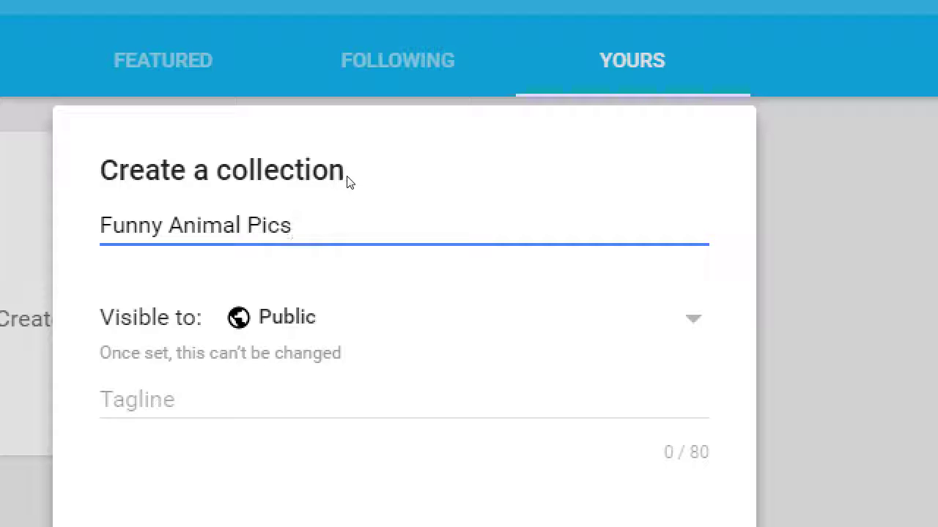
Highlight the whole collection name "Funny Animal Pics" and clear the highlight again.
key(shift+Left)
key(shift+Left)
key(shift+Left)
key(shift+Left)
key(shift+Left)
key(shift+Left)
key(shift+Left)
key(shift+Left)
key(shift+Left)
key(shift+Left)
key(shift+Left)
key(shift+Left)
key(shift+Left)
key(shift+Left)
key(shift+Left)
key(shift+Left)
key(shift+Left)
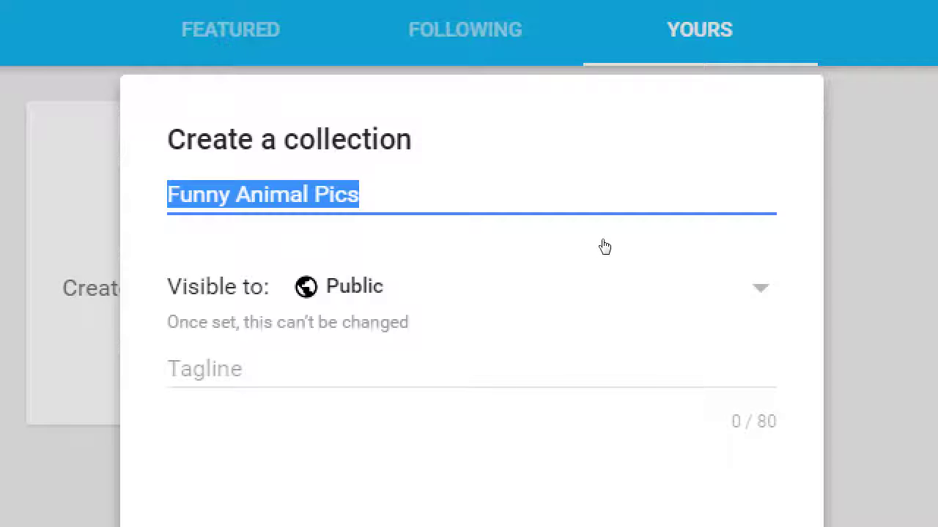
click(607, 244)
Test how much text the collection name takes by adding filler characters after "Funny Animal Pics", and delete the filler.
click(484, 198)
text(sdasdaffdsafdsafdsa)
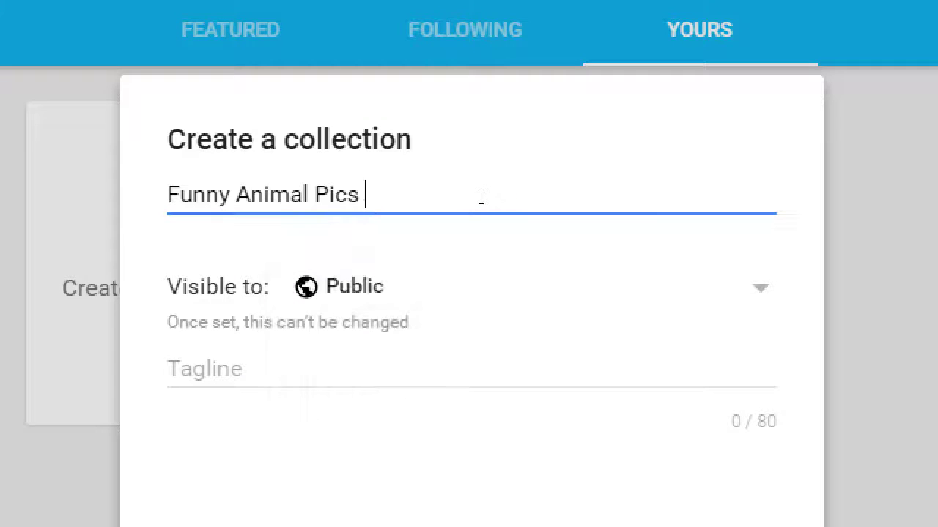
text(fdsasafdfadsd)
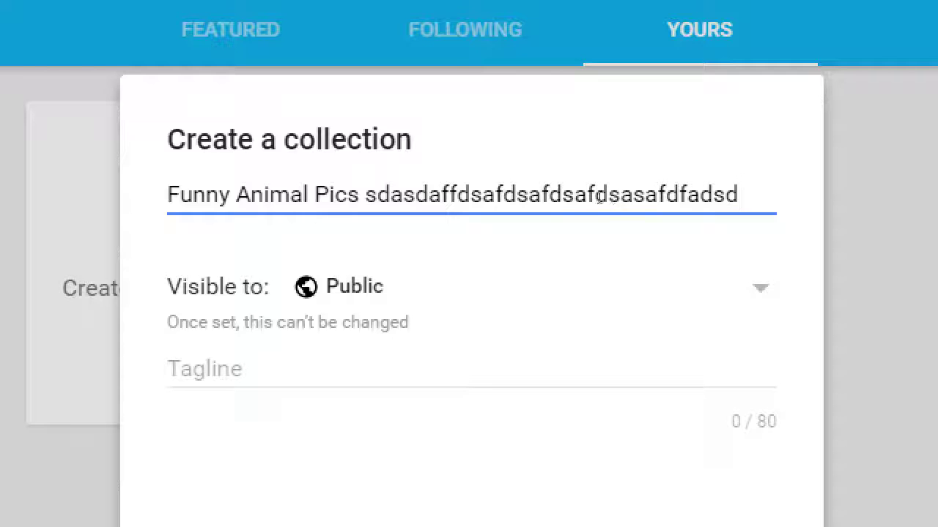
double_click(418, 192)
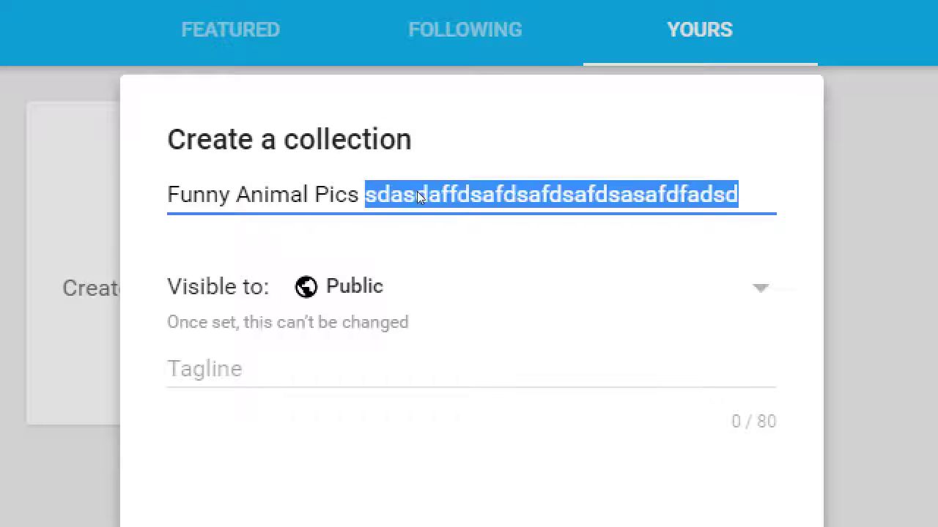
key(BackSpace)
key(BackSpace)
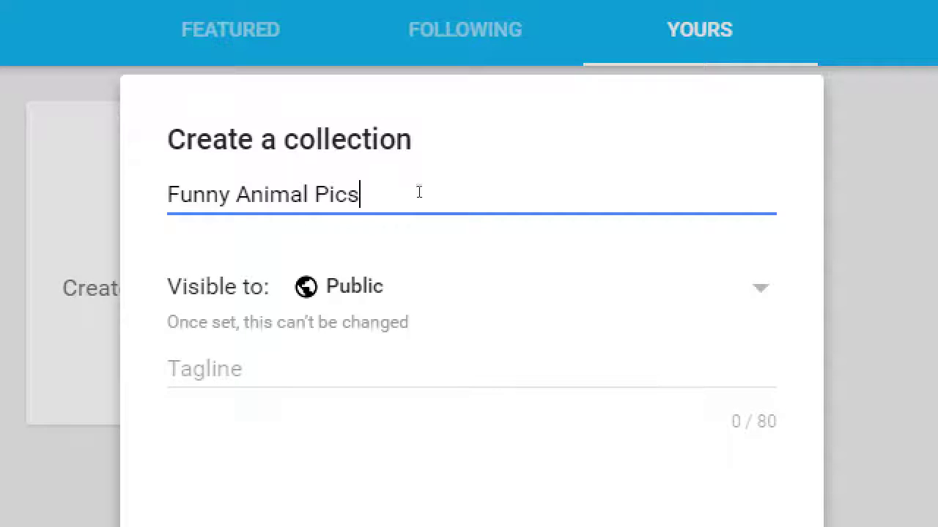
Try the "Your Circles" and "Only You" visibility options for the collection.
click(416, 247)
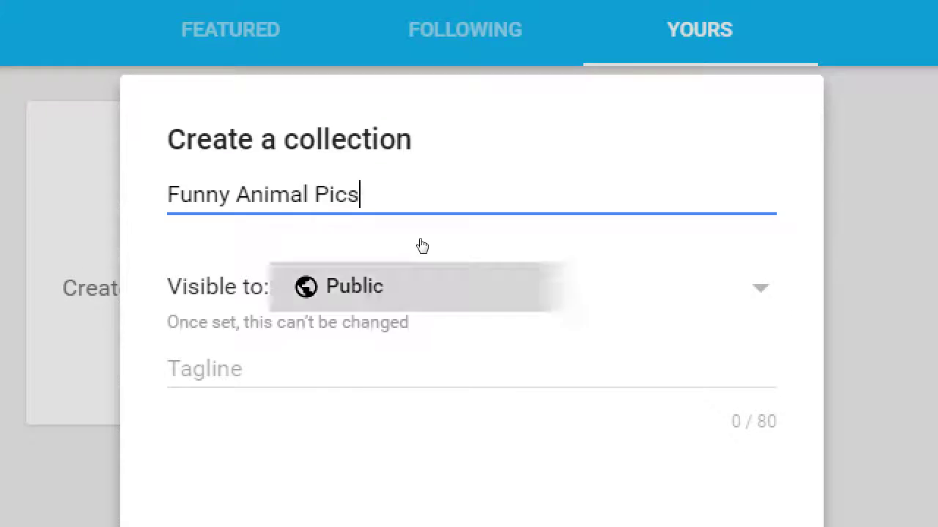
click(446, 268)
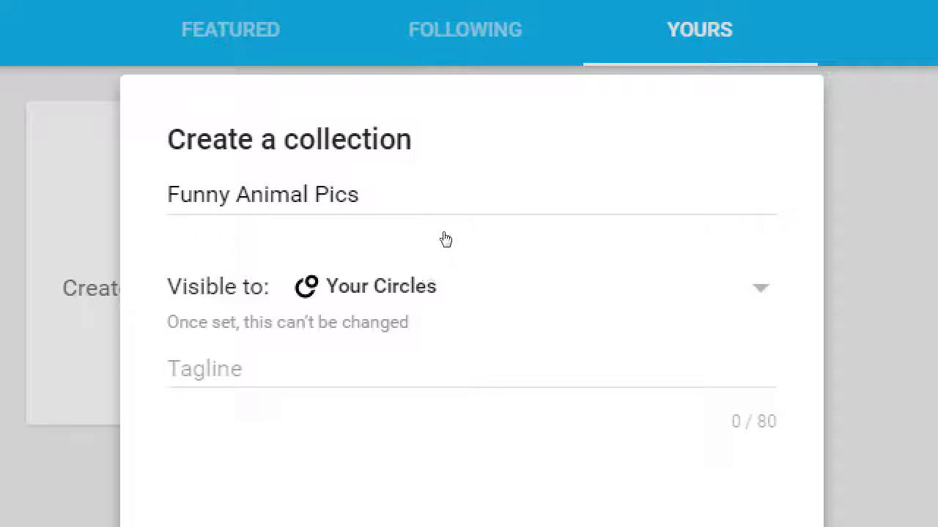
click(444, 239)
key(Down)
key(Return)
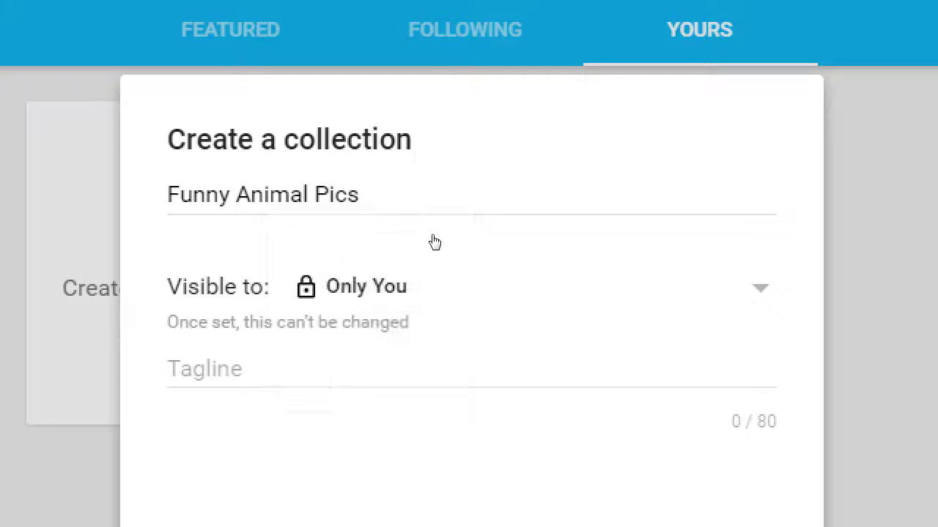
View the circles offered for Custom visibility without choosing any, and set the collection's visibility to Public.
click(437, 283)
key(Return)
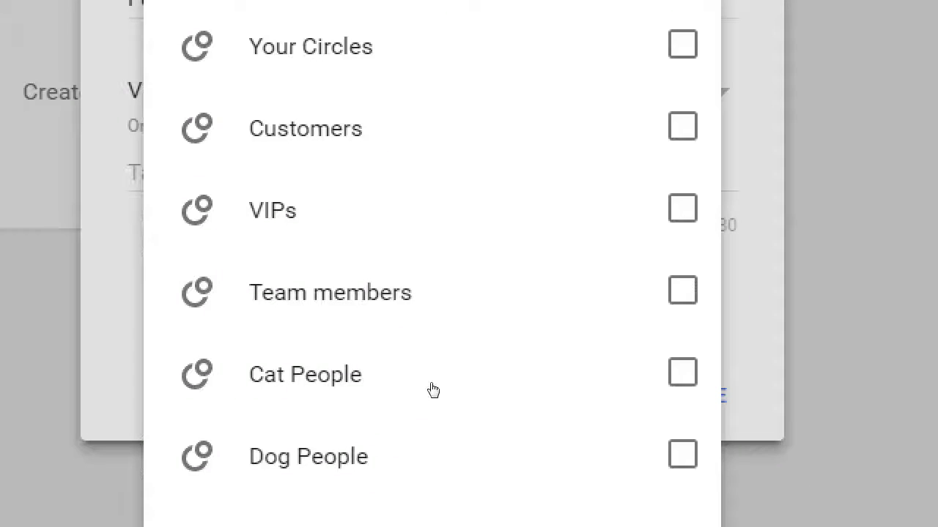
click(467, 526)
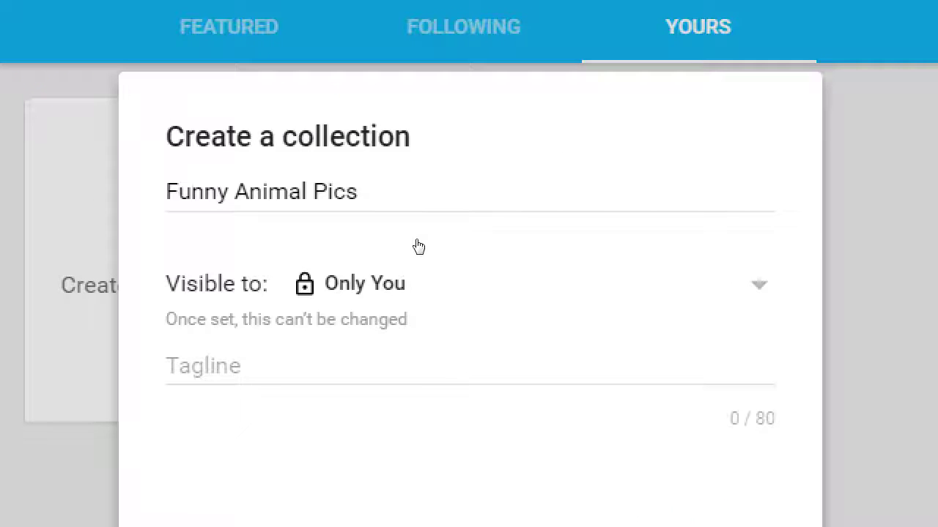
click(380, 53)
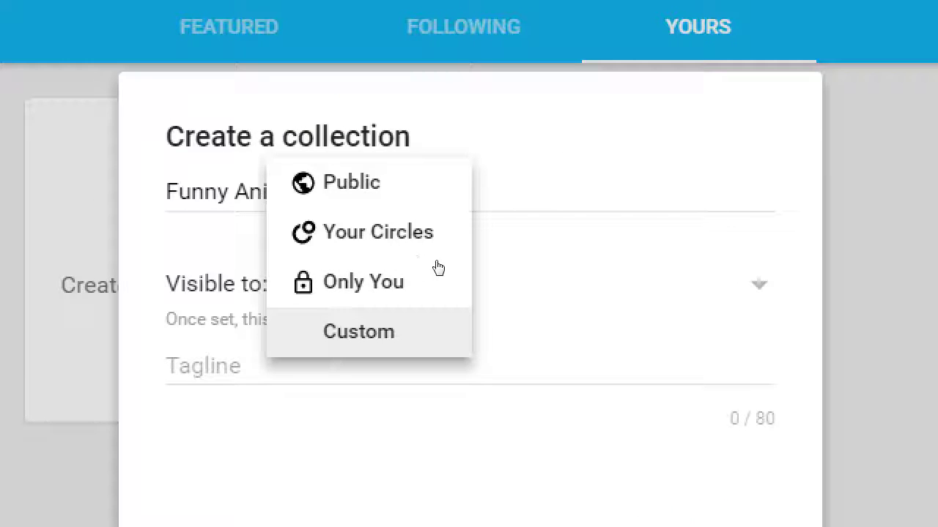
click(428, 194)
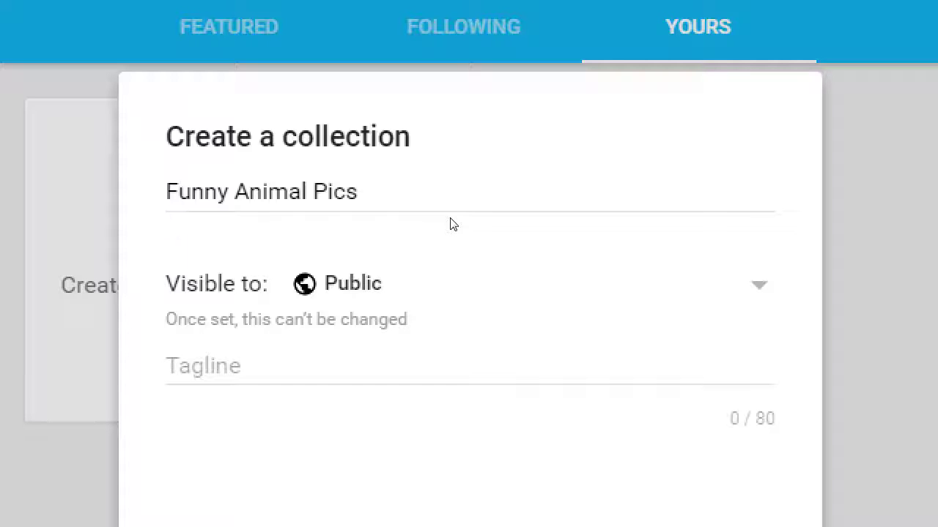
View the collection's visibility options without changing them, and highlight the note "Once set, this can't be changed" before clearing the highlight.
click(425, 245)
click(540, 157)
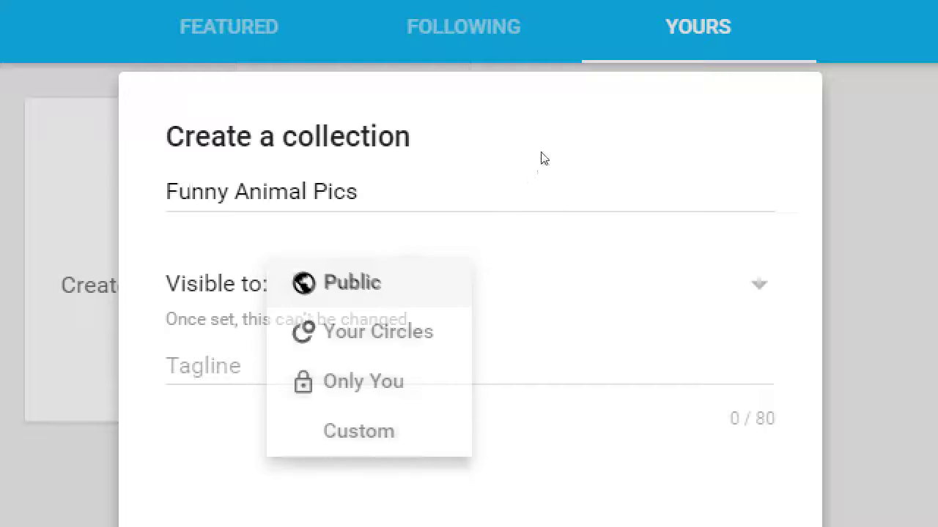
click(423, 244)
click(315, 240)
drag(329, 265, 422, 256)
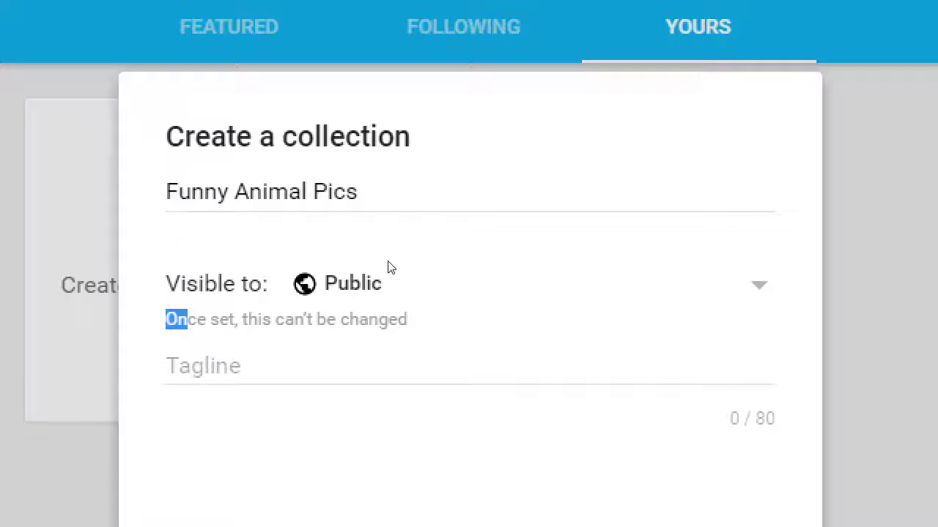
drag(341, 266, 409, 256)
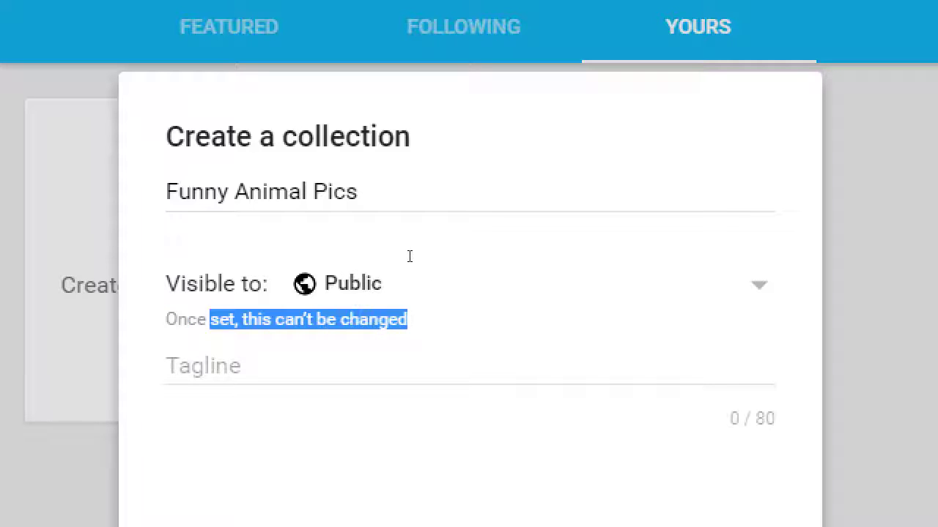
click(409, 255)
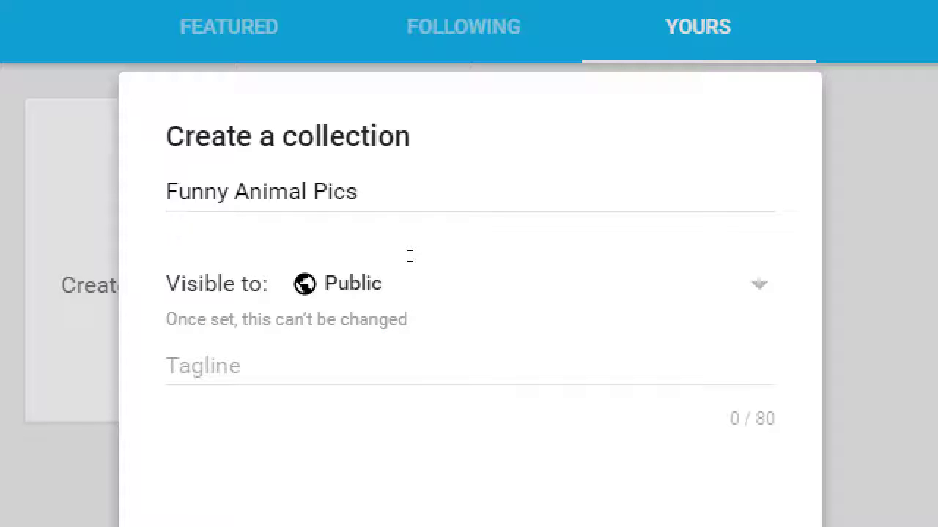
Enter the collection tagline "All the best, and most funniest pictures of funny animals. Get your LOLs here.".
key(Tab)
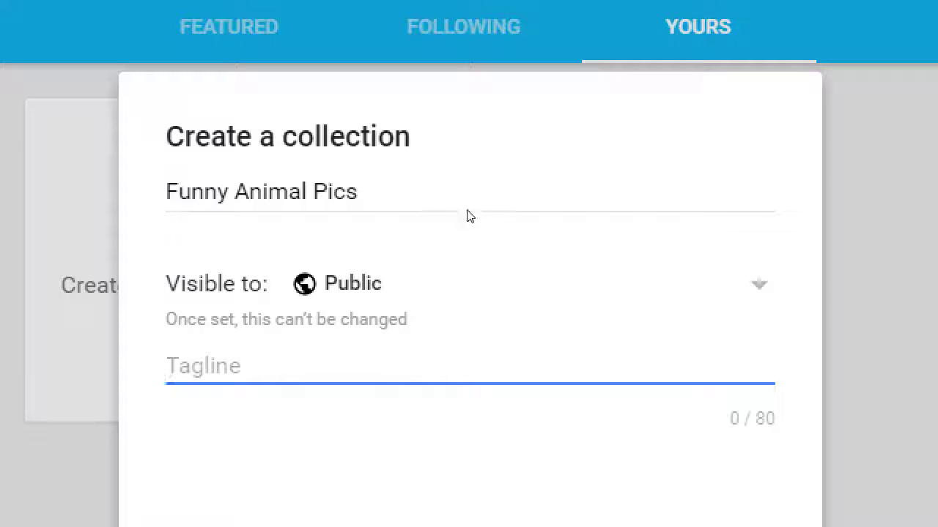
text(All the best, and most fi)
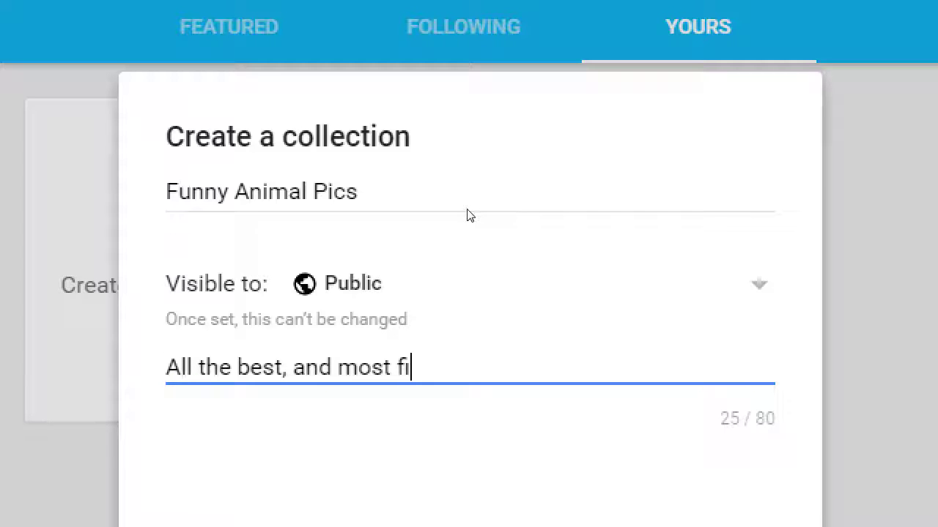
key(BackSpace)
text(u)
text(nniest pictures )
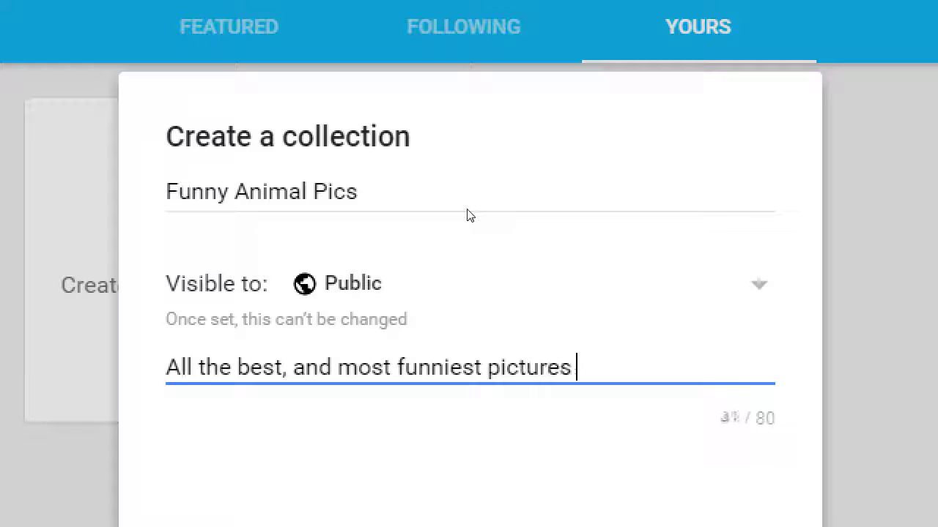
text(of funny animals)
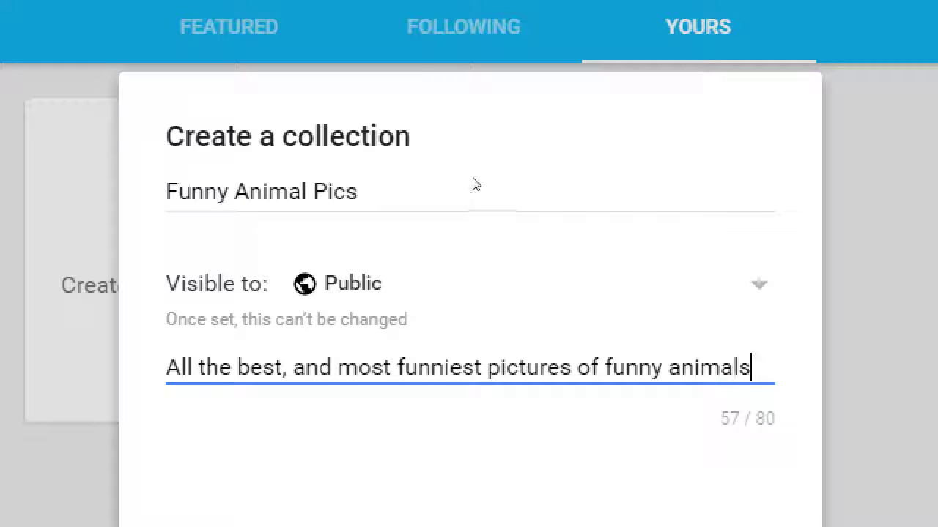
text(. Got)
key(BackSpace)
key(BackSpace)
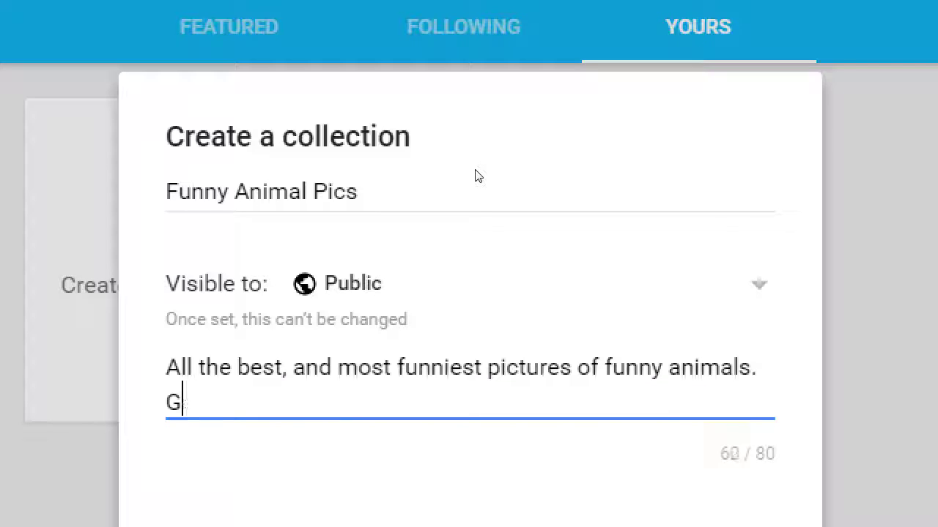
key(BackSpace)
text(Get y)
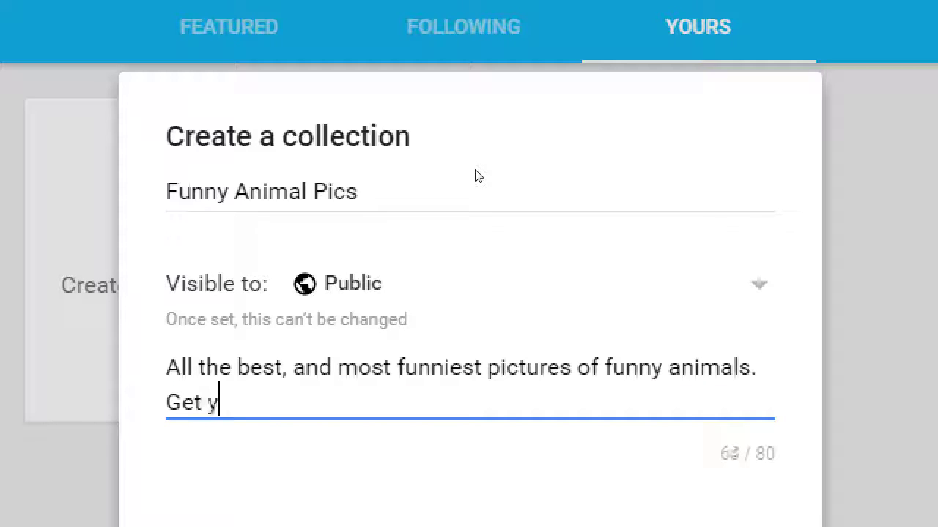
text(our LOLs here.)
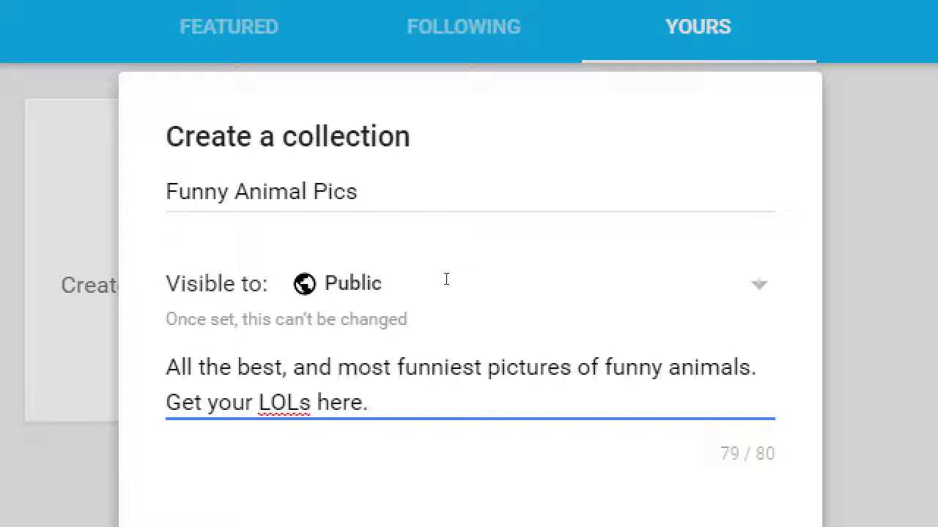
Highlight parts of the tagline, including the word "LOLs", and clear the highlight.
drag(446, 278, 602, 275)
click(567, 274)
drag(354, 300, 401, 293)
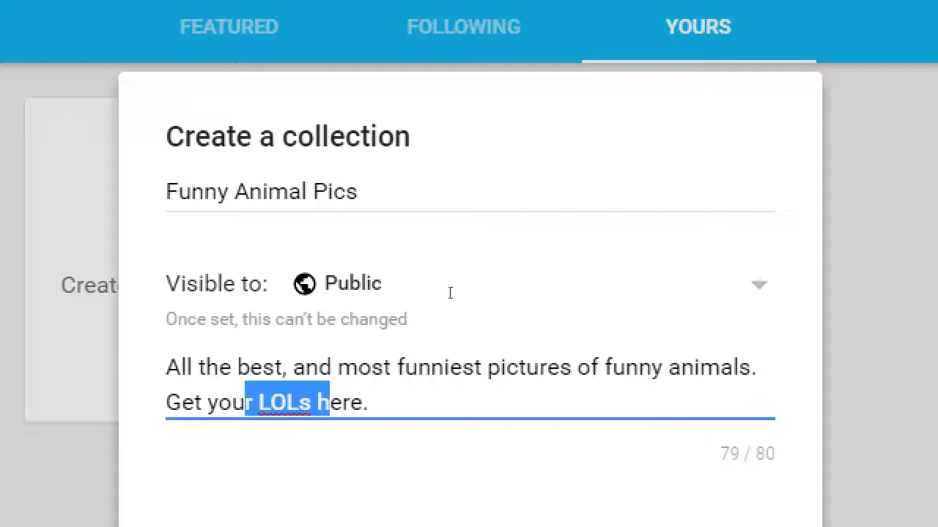
click(615, 291)
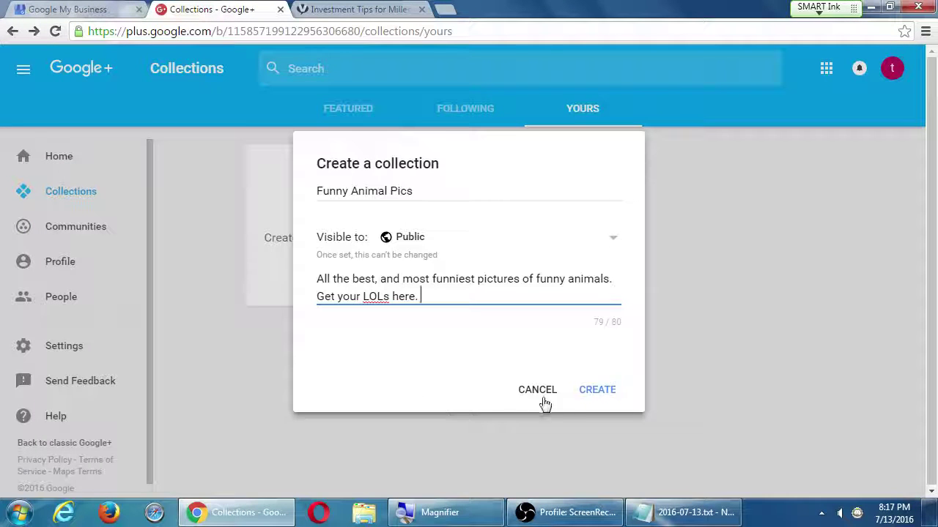
Create the collection and set its cover photo to the stock image of blurred blue and green lights.
click(589, 392)
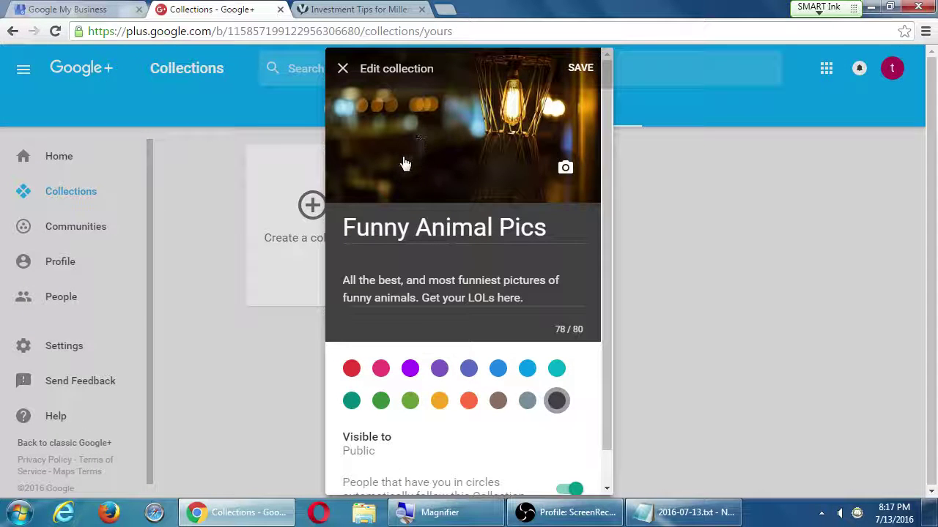
click(562, 169)
scroll(461, 345, down, 1)
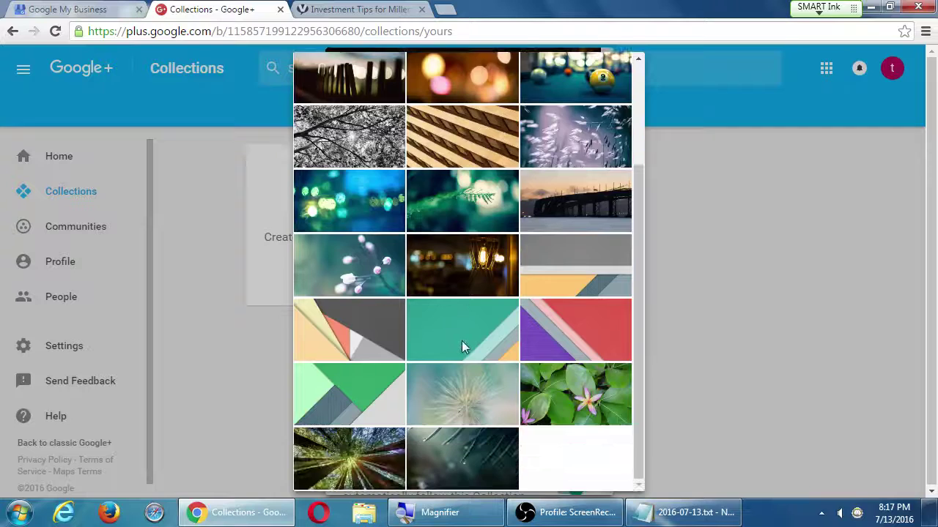
scroll(462, 345, up, 3)
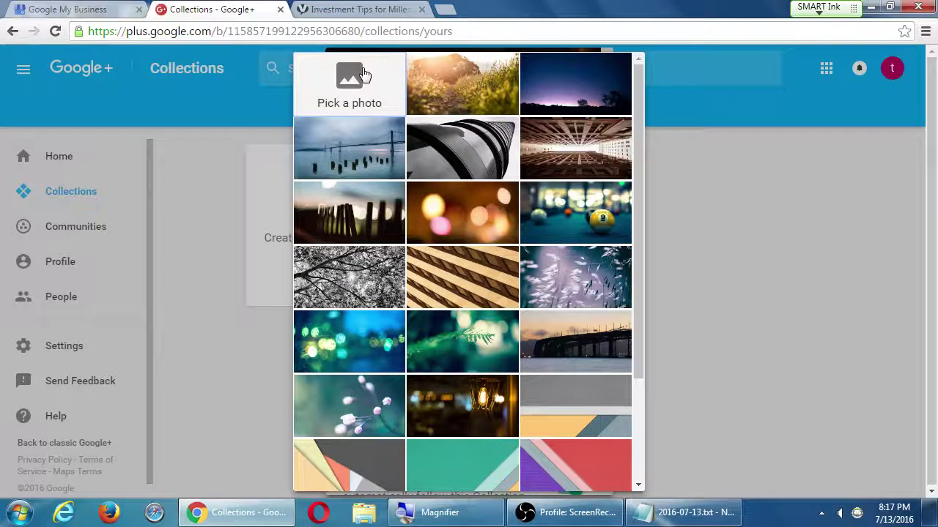
click(324, 359)
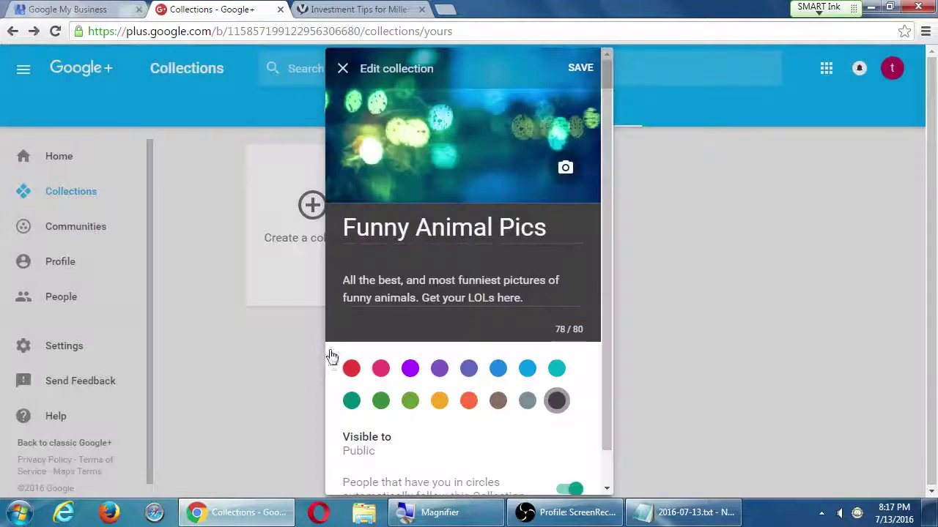
Try the light blue, indigo and purple theme colours for the collection, and set the colour to light green.
click(525, 353)
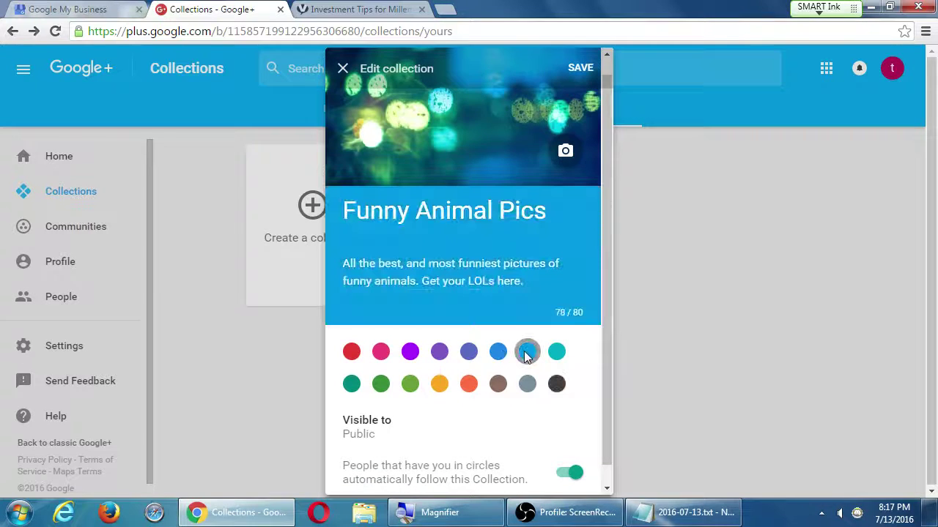
click(463, 357)
click(437, 354)
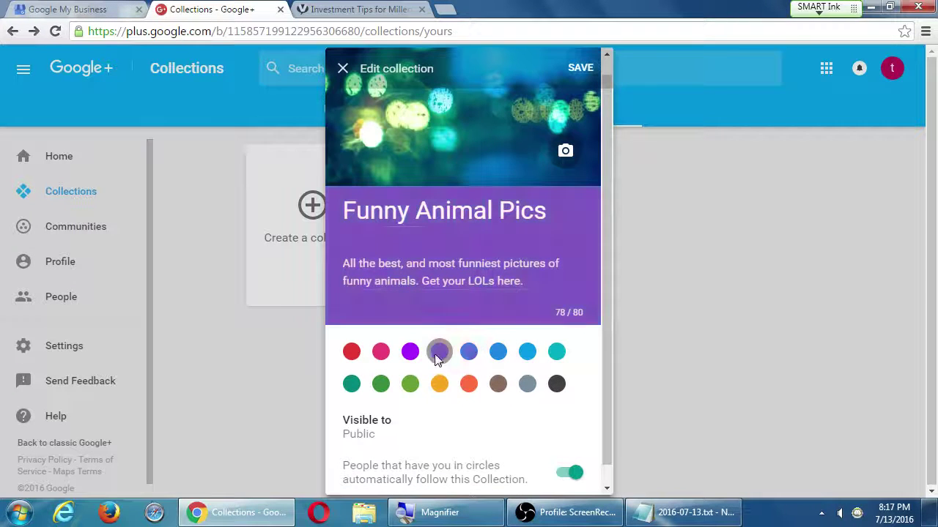
click(411, 382)
Try turning off automatic following of the collection by people who have you in circles, and turn it back on.
scroll(415, 399, down, 1)
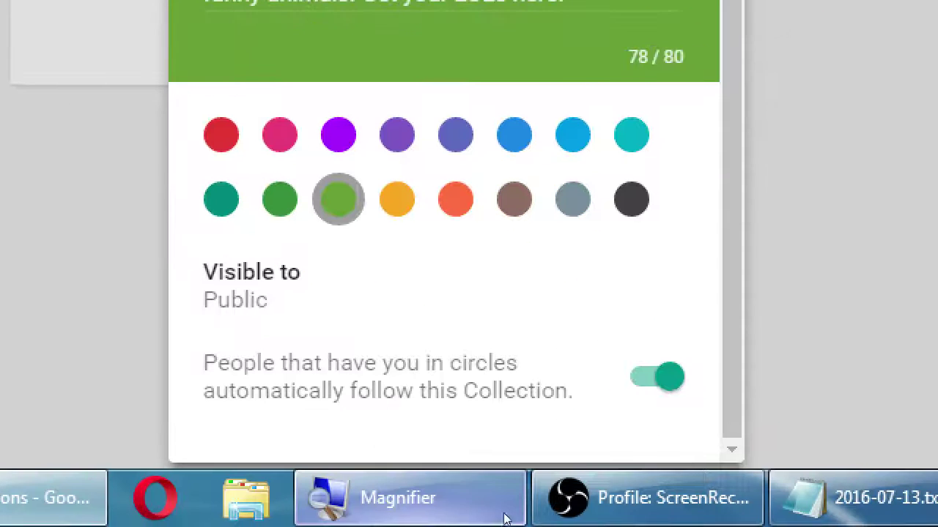
key(space)
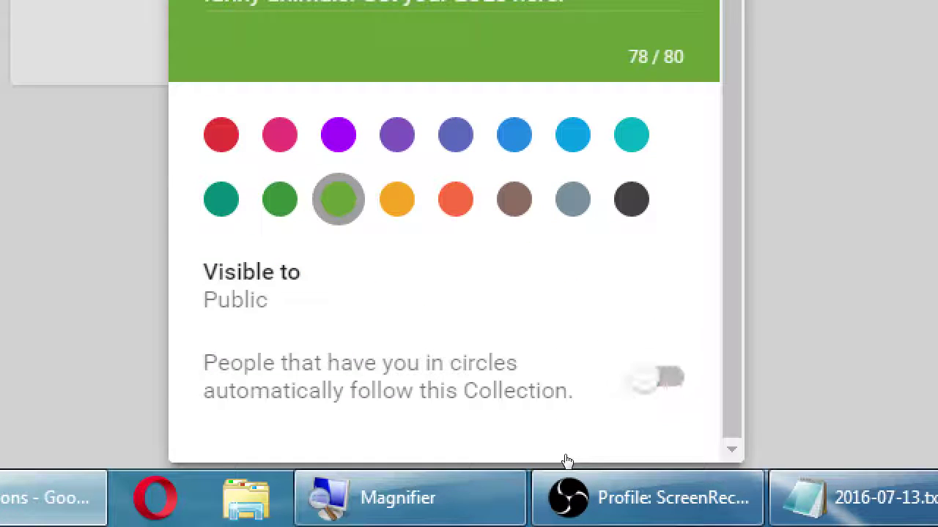
key(space)
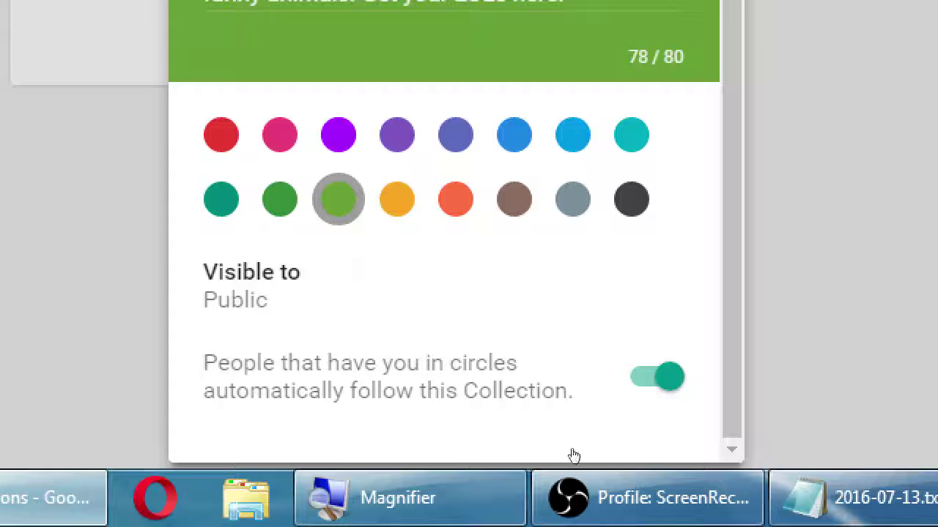
key(space)
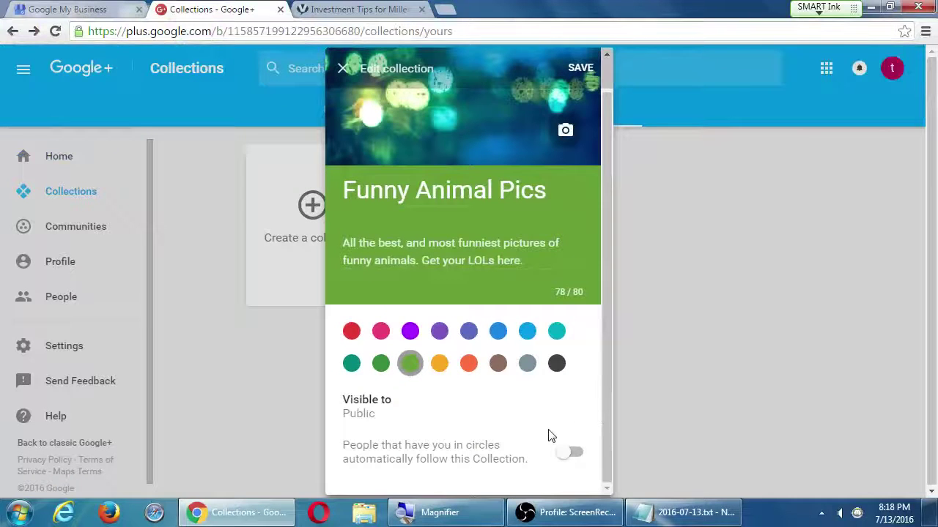
click(569, 451)
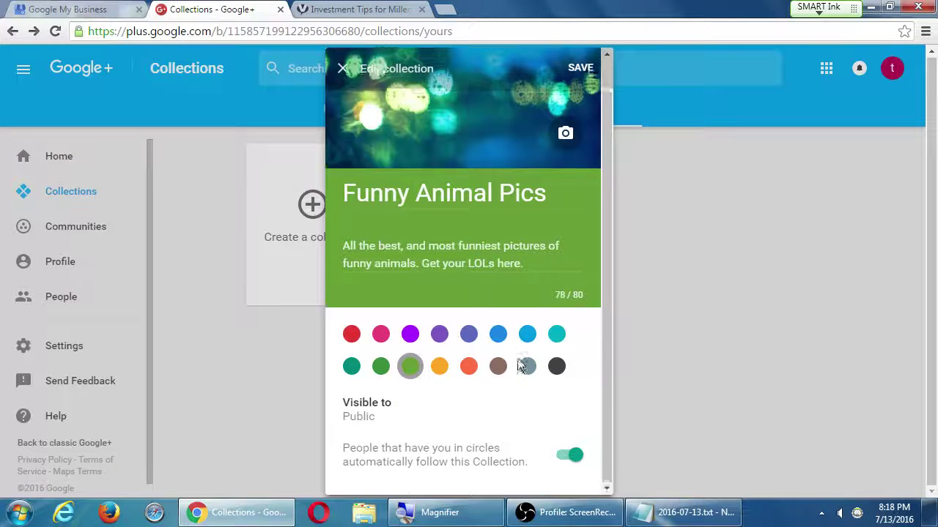
scroll(527, 355, up, 1)
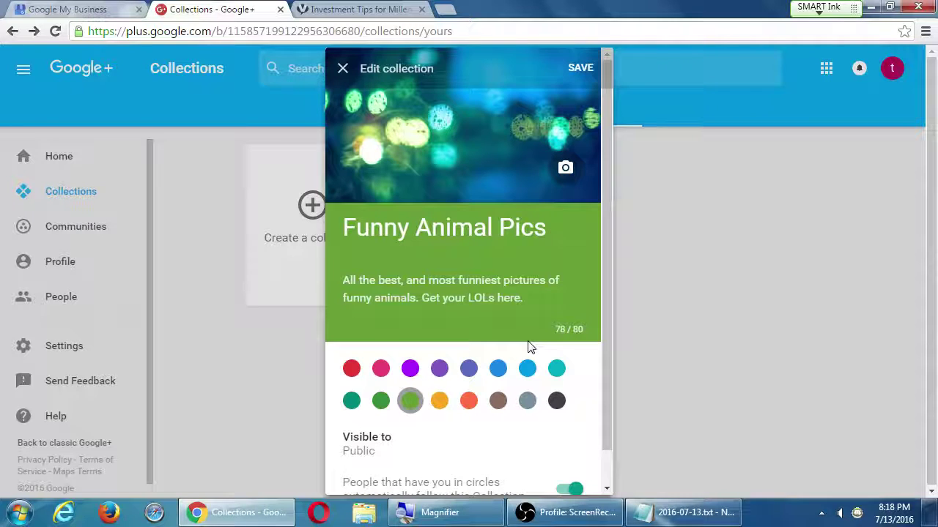
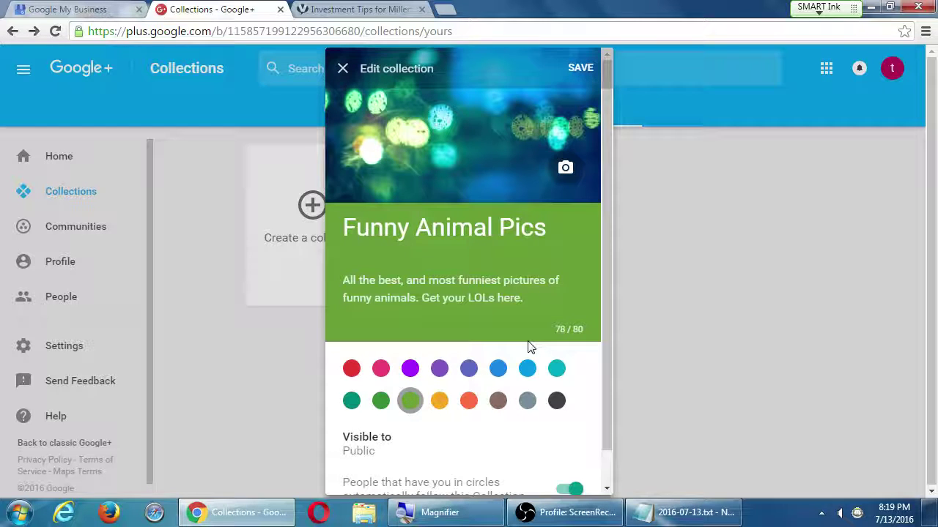
Switch to the Notepad class notes and add the indented line "Only you can add to the Collection," below the Collections tip.
click(659, 512)
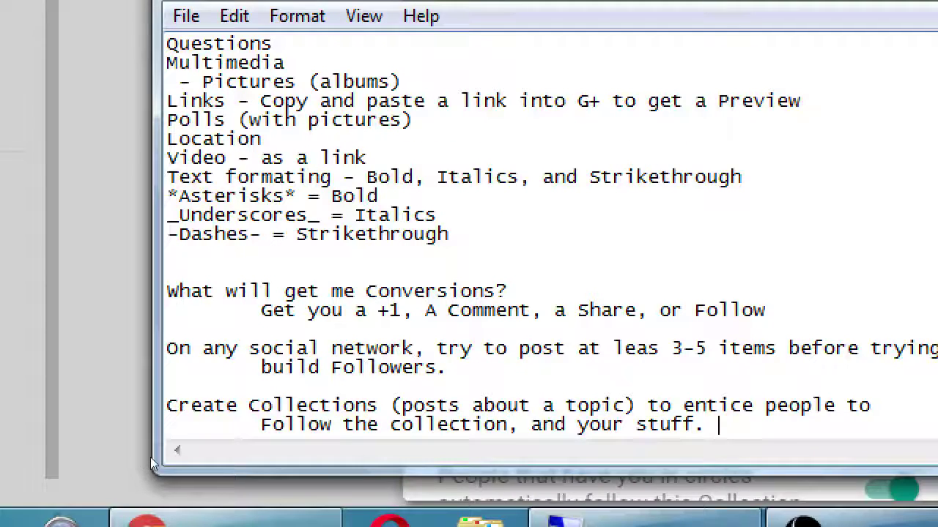
key(Return)
key(Tab)
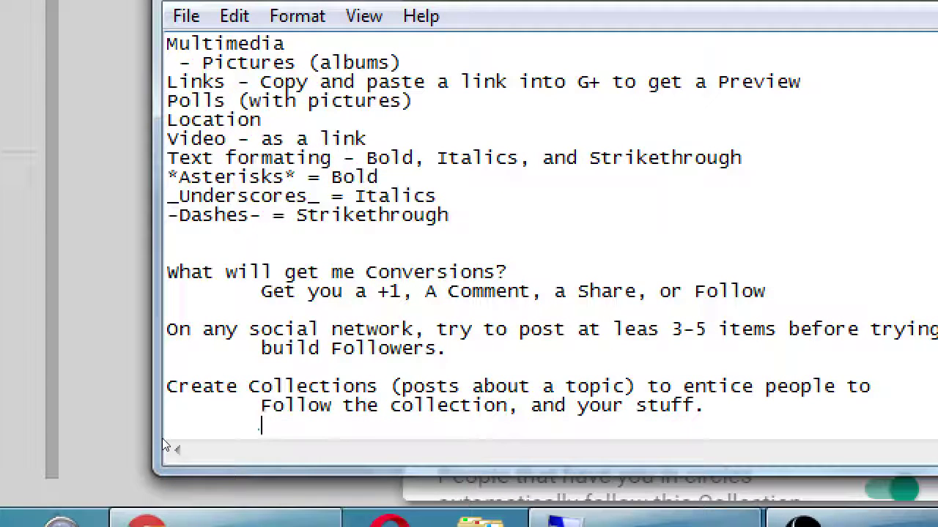
text(Only you can add)
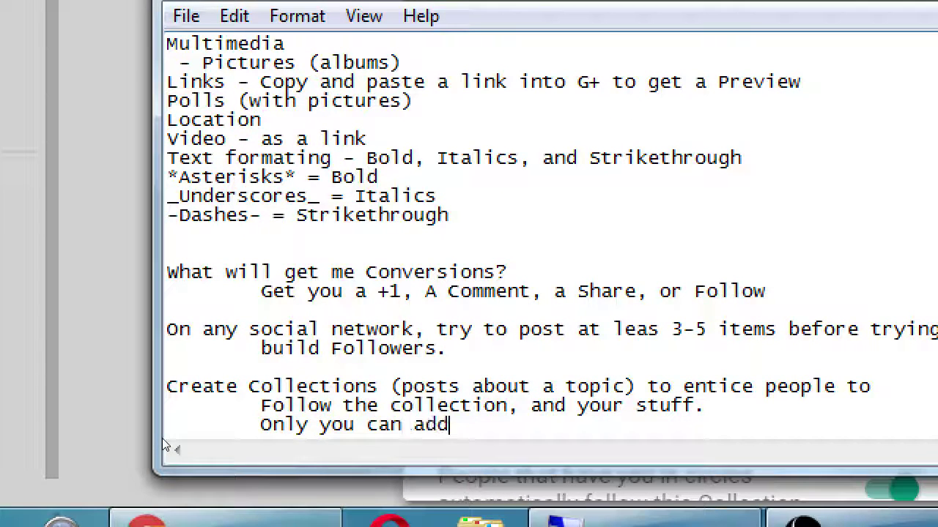
text( to the colleciton)
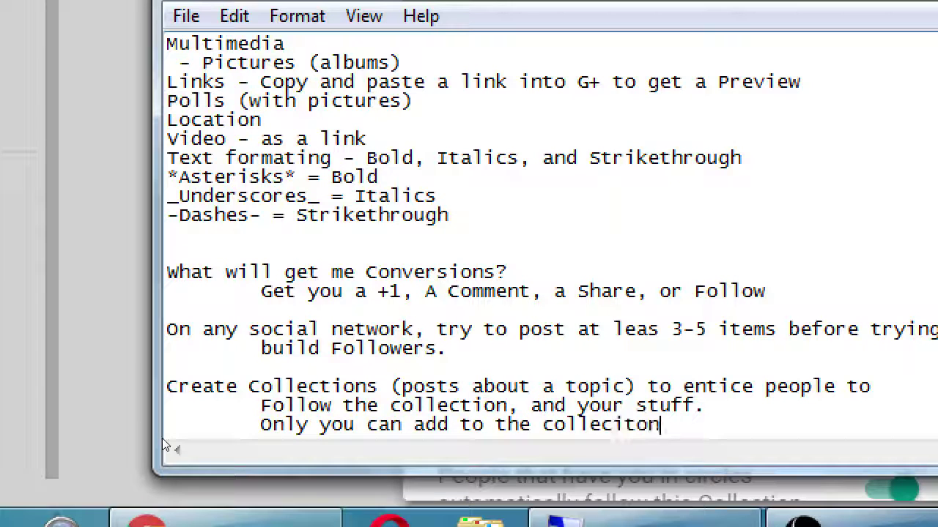
key(ctrl+shift+Left)
text(Collectio)
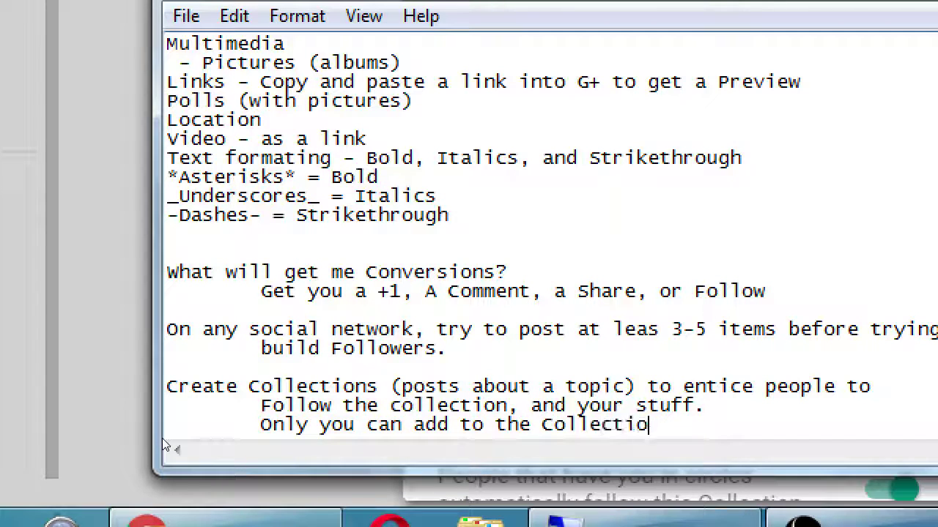
text(n)
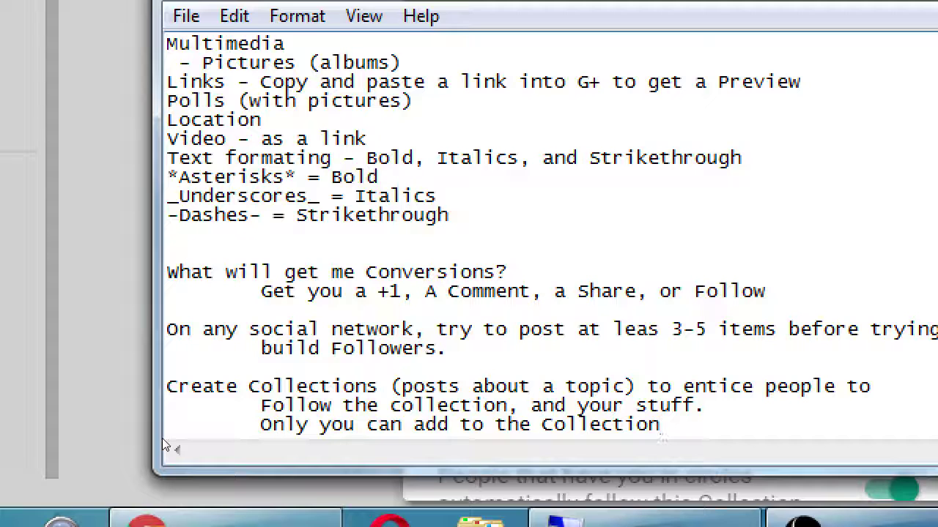
text(,)
Add the further-indented line "You can add other people's conent to your Collection" below the last note, with a capital C in Collection.
key(Return)
key(Tab)
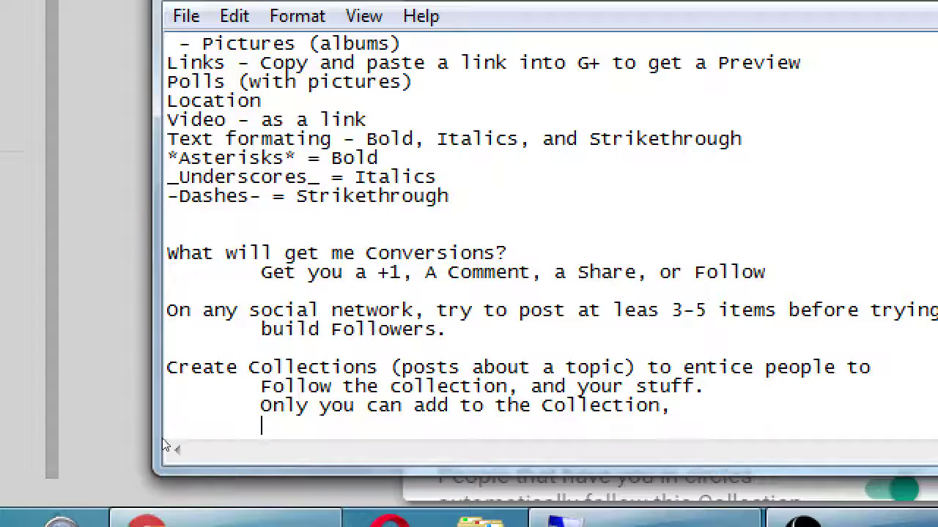
text(You can add )
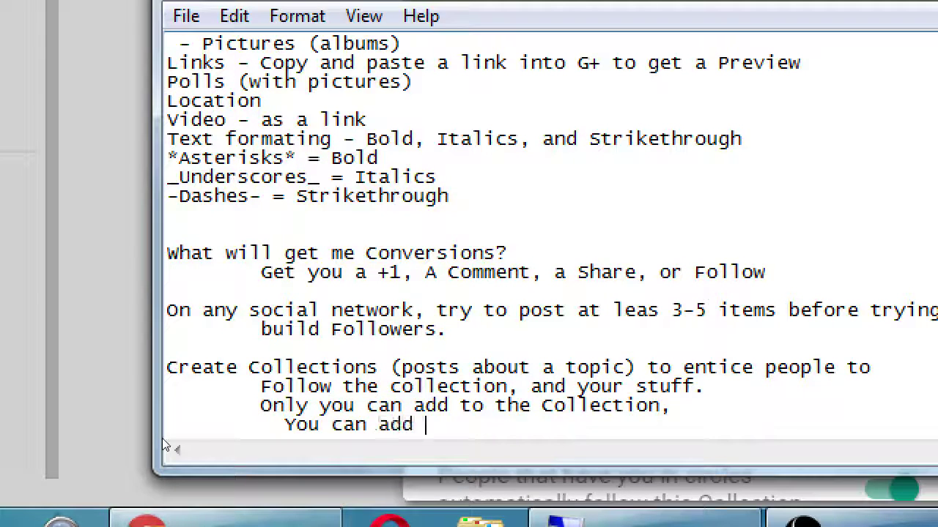
text(other people's co)
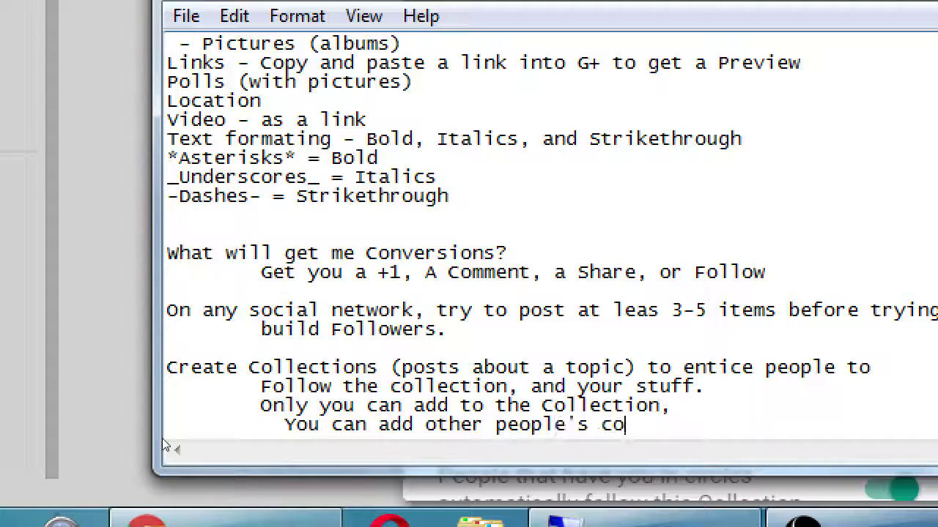
text(nent to your coll)
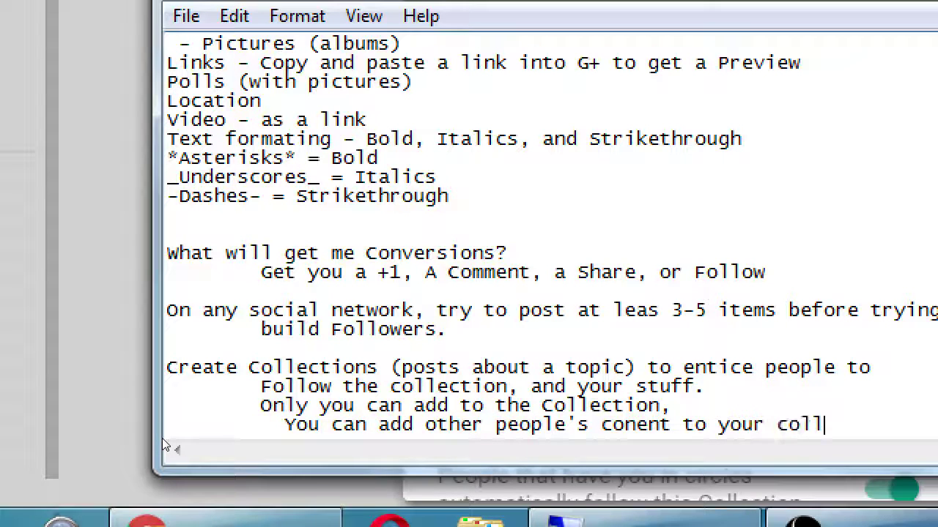
text(ection)
key(ctrl+Left)
key(shift+Right)
text(C)
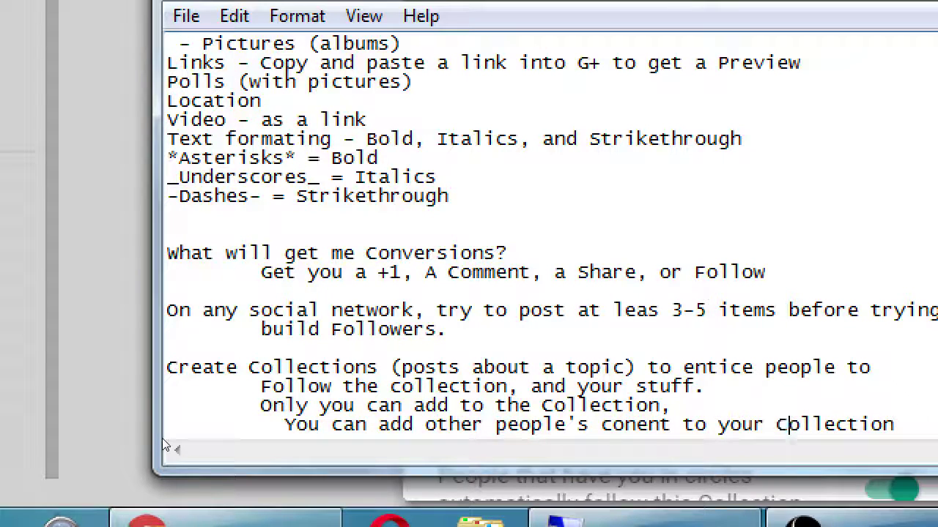
click(280, 428)
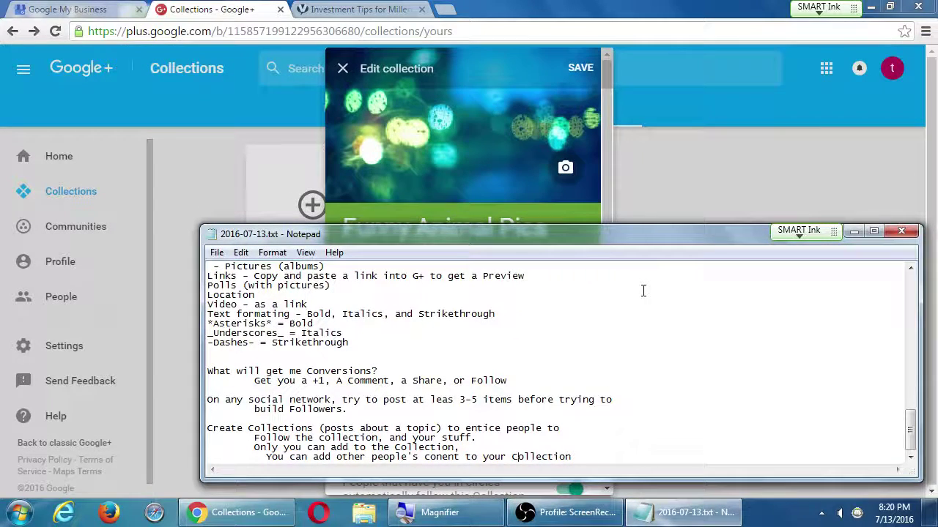
Return to Google+, leave the collection editor without saving, and go to the Google+ home feed.
click(613, 136)
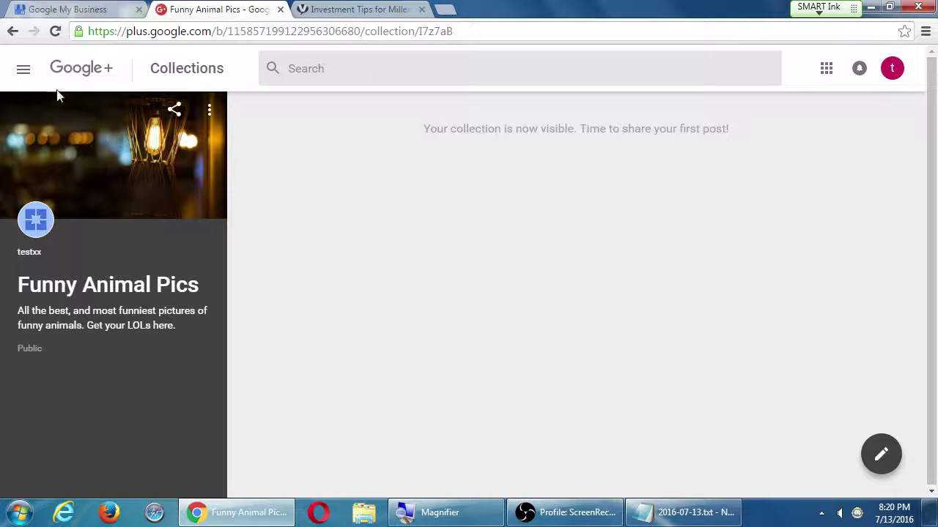
click(23, 73)
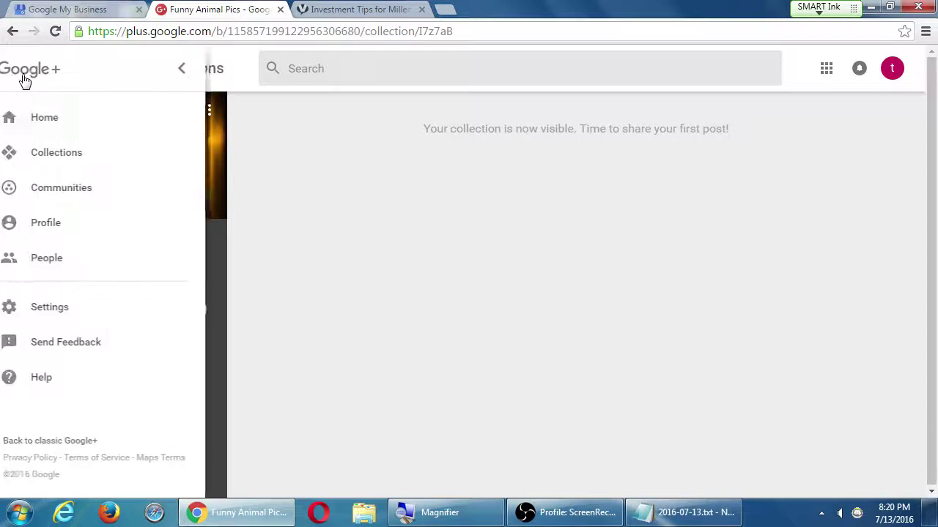
click(403, 209)
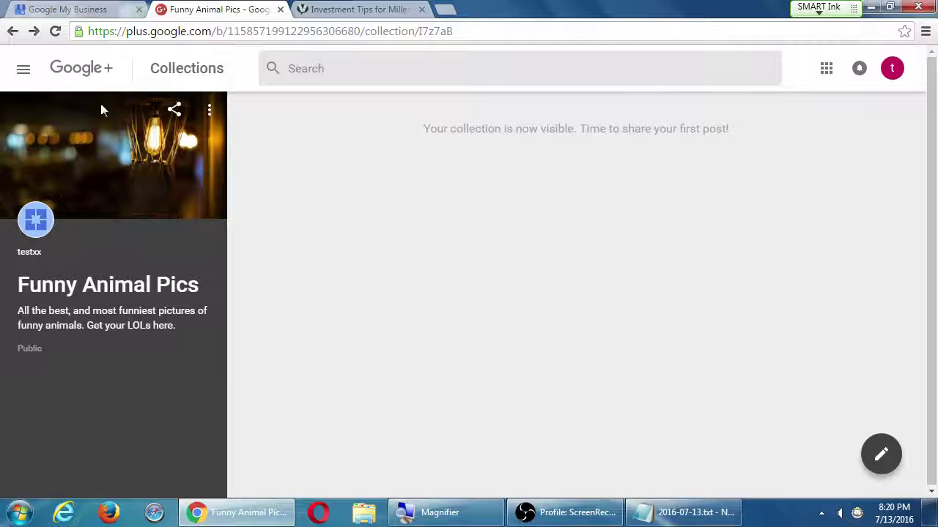
click(22, 76)
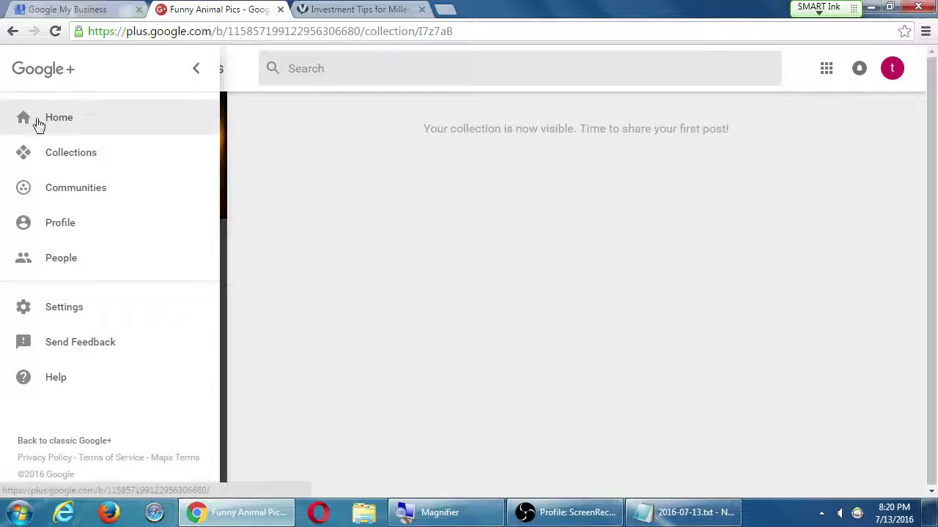
click(36, 117)
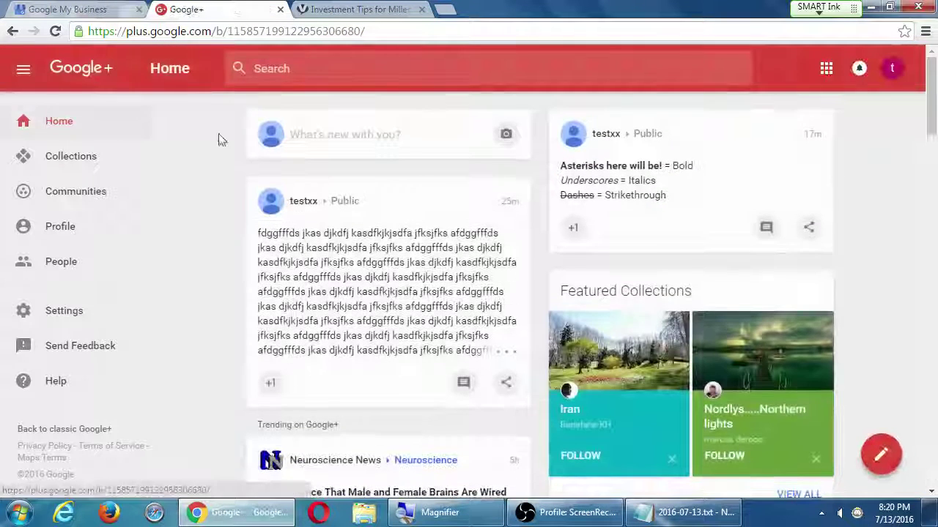
Draft a post reading "asfdfsadafsddfsafds", try the Funny Animal Pics collection as its destination, and discard the draft.
click(386, 152)
text(asfdfsadafsddfsafds)
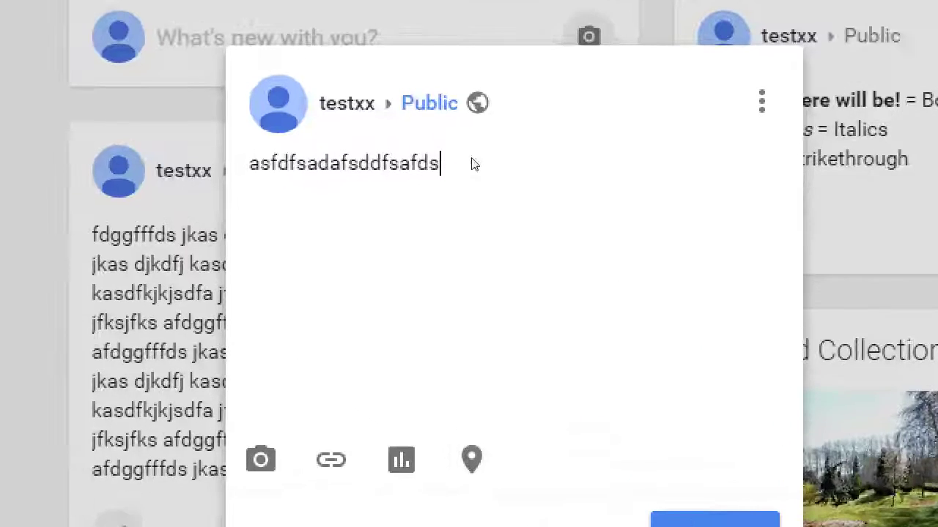
key(shift+Tab)
key(Return)
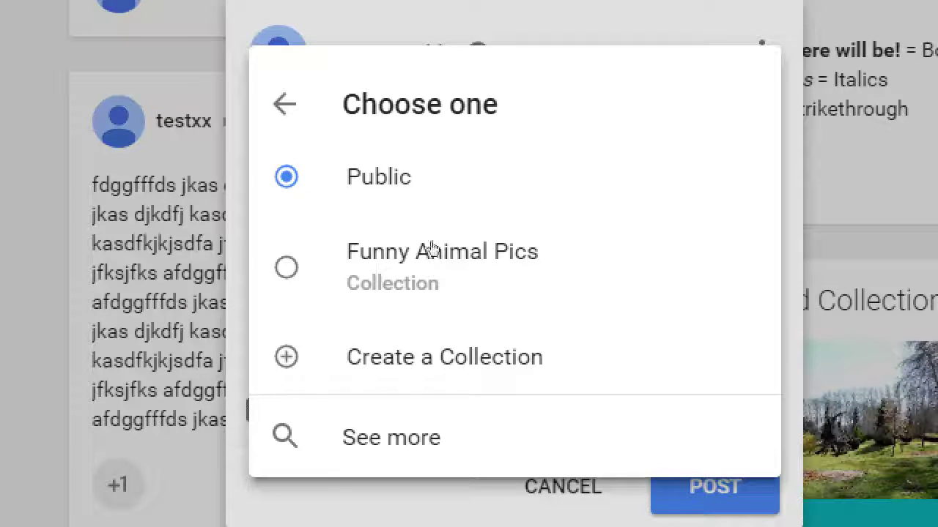
click(426, 268)
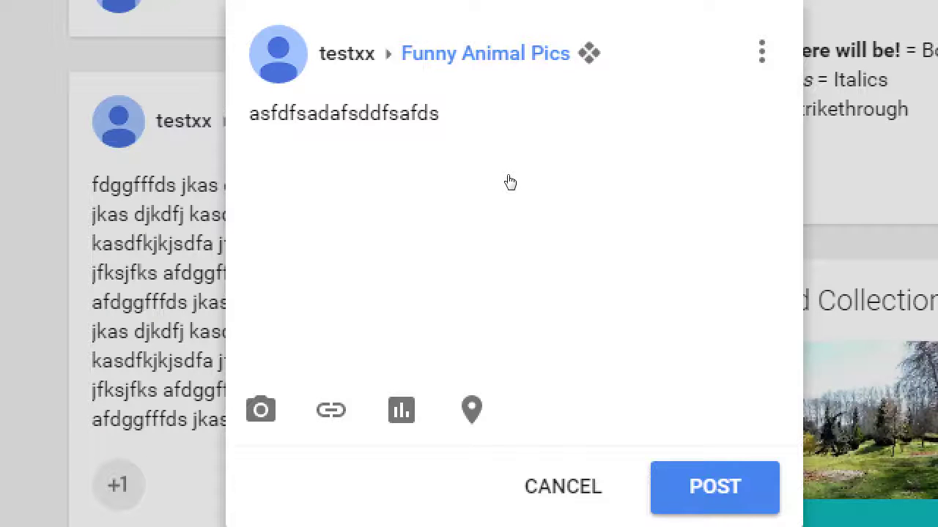
key(Escape)
key(Return)
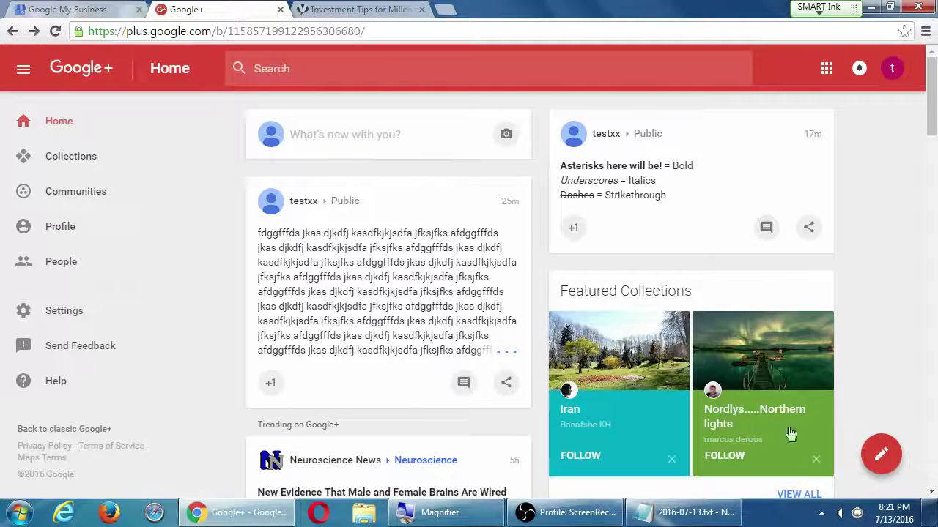
Start another post from the home feed to view its destination choices, and cancel it.
click(885, 460)
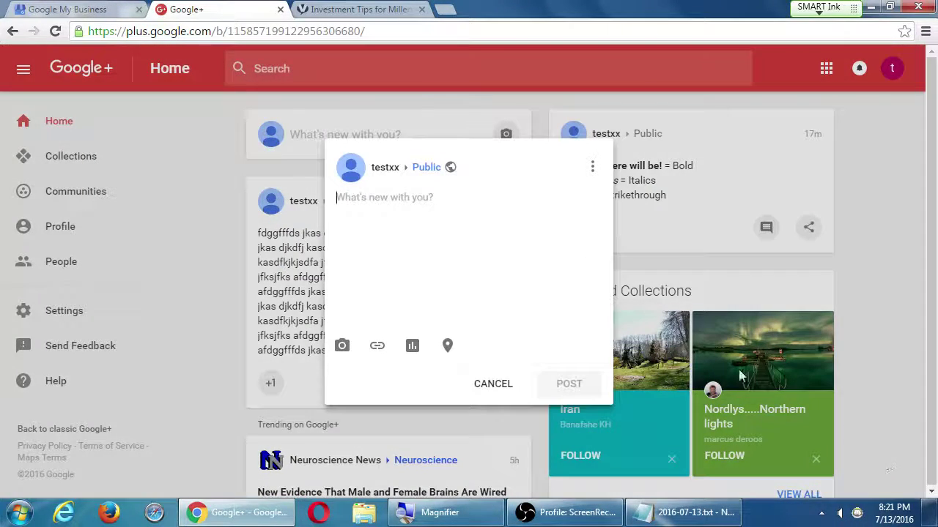
click(434, 176)
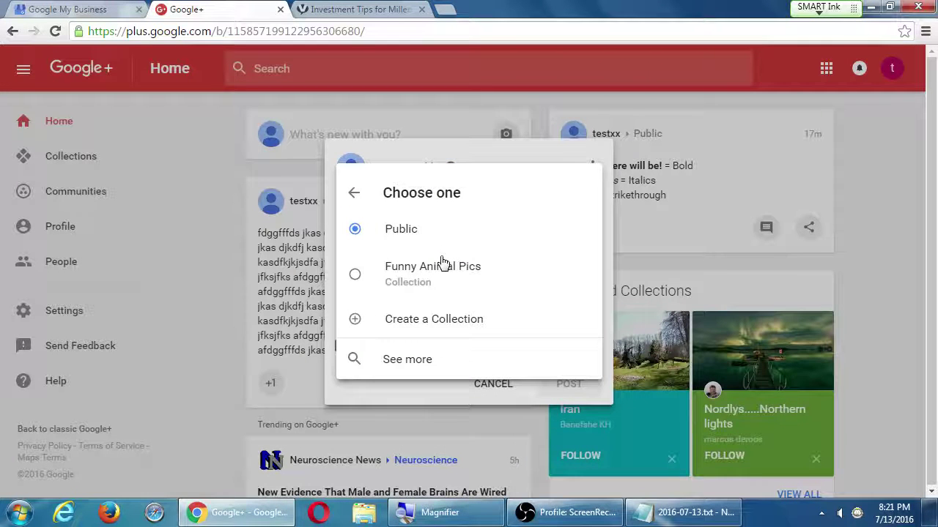
key(Escape)
key(Escape)
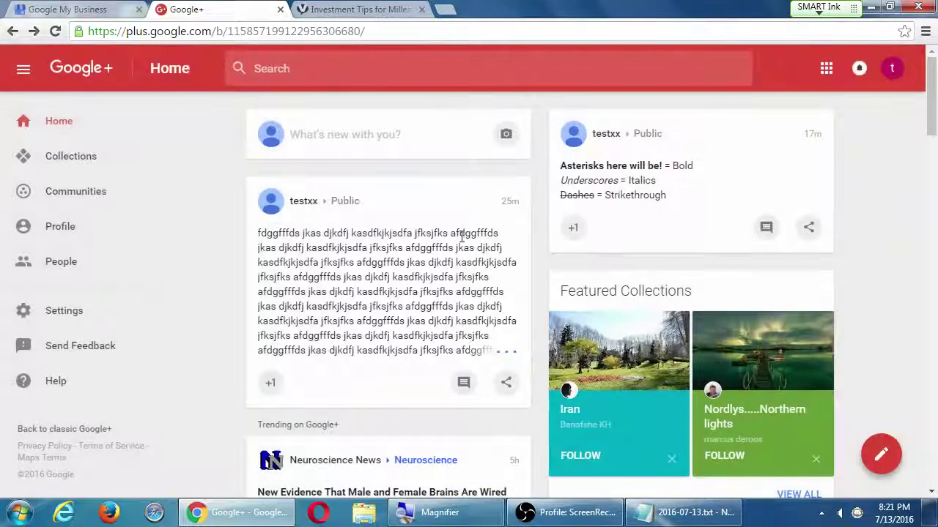
Open your Funny Animal Pics collection, try switching a new post there to Public, and discard the post.
click(77, 158)
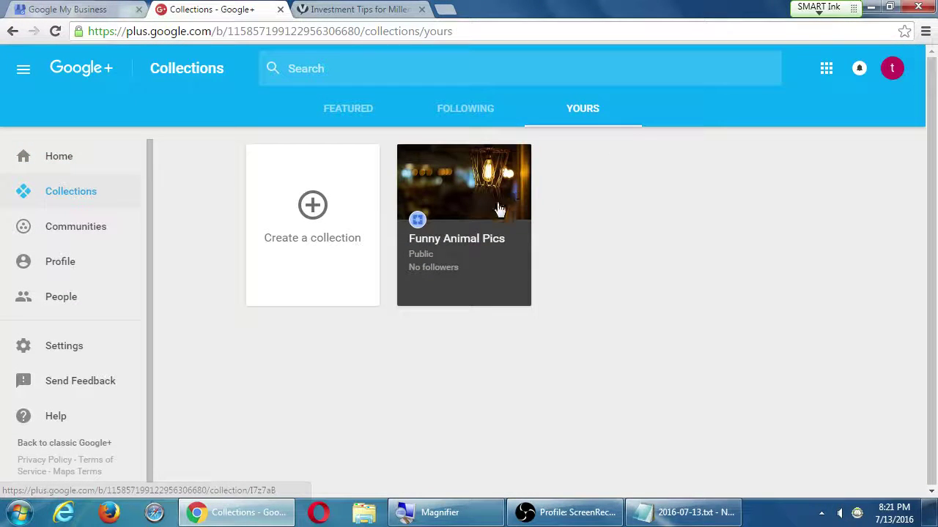
click(473, 215)
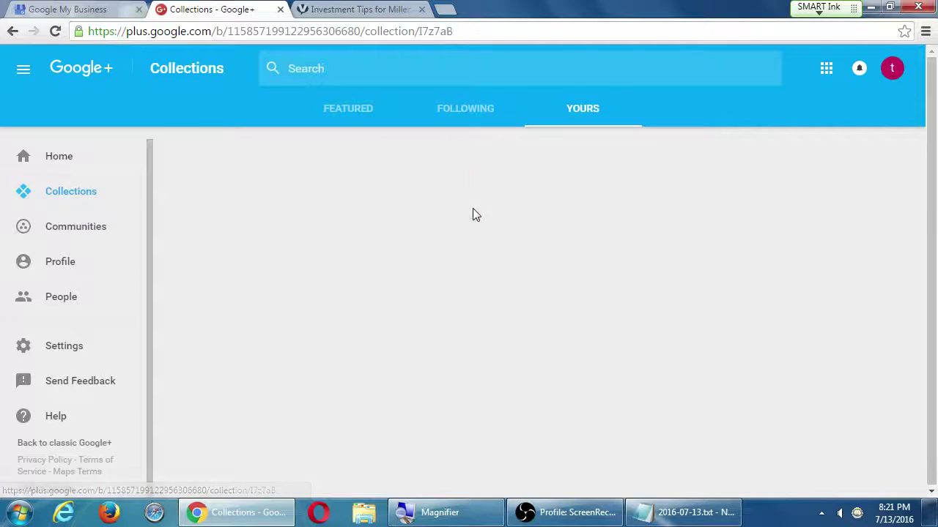
click(883, 455)
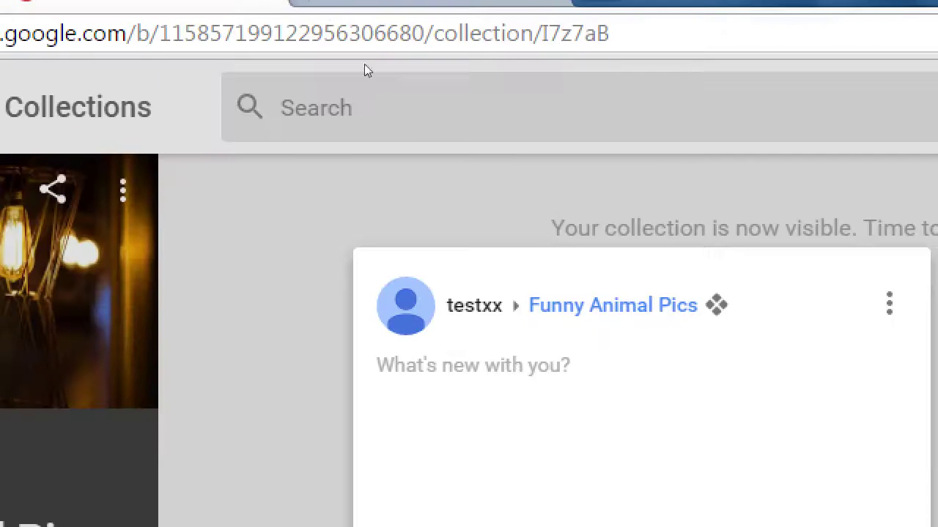
key(shift+Tab)
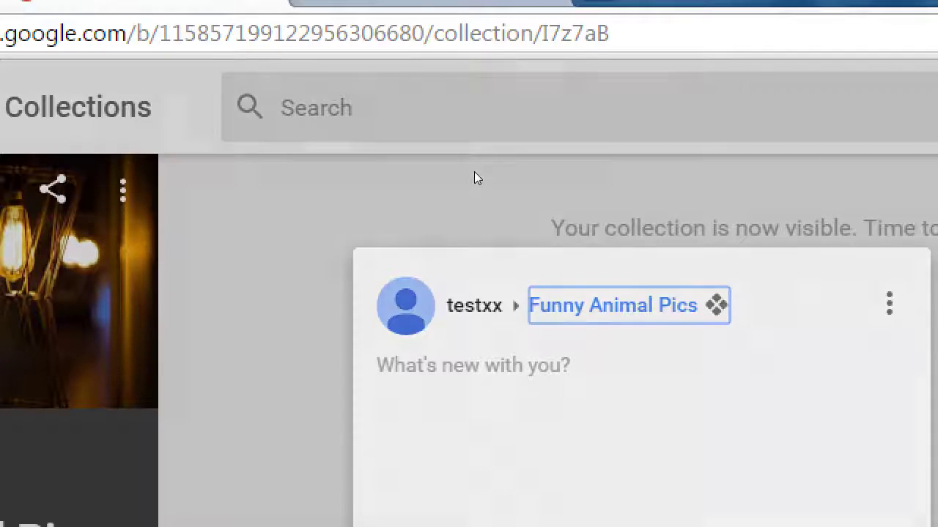
key(Return)
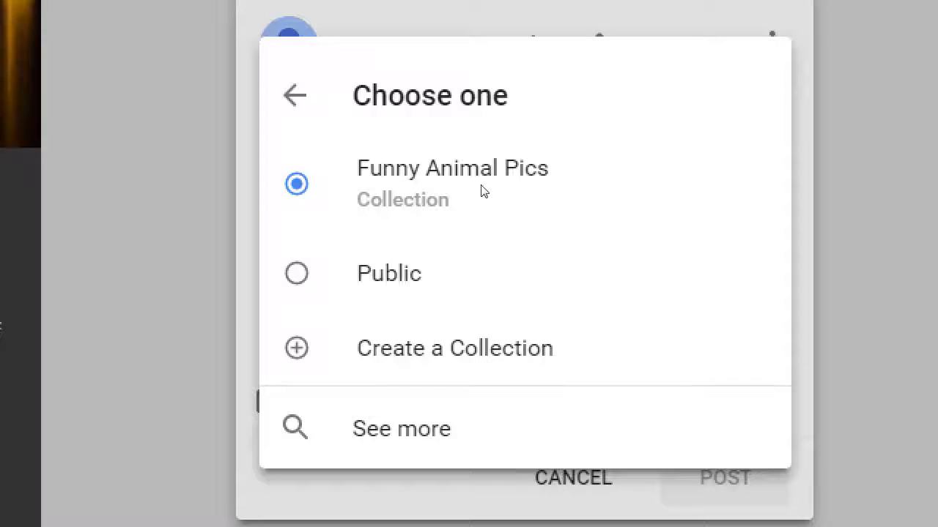
click(402, 280)
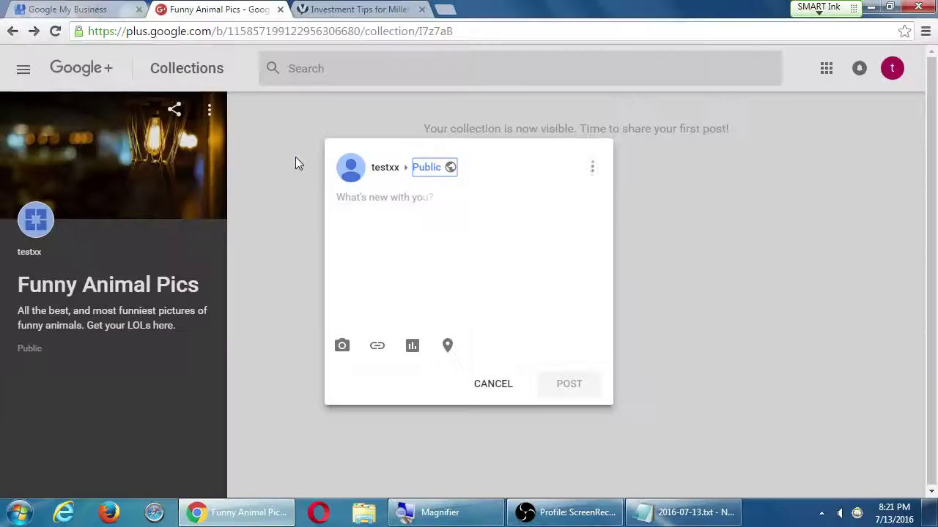
click(295, 164)
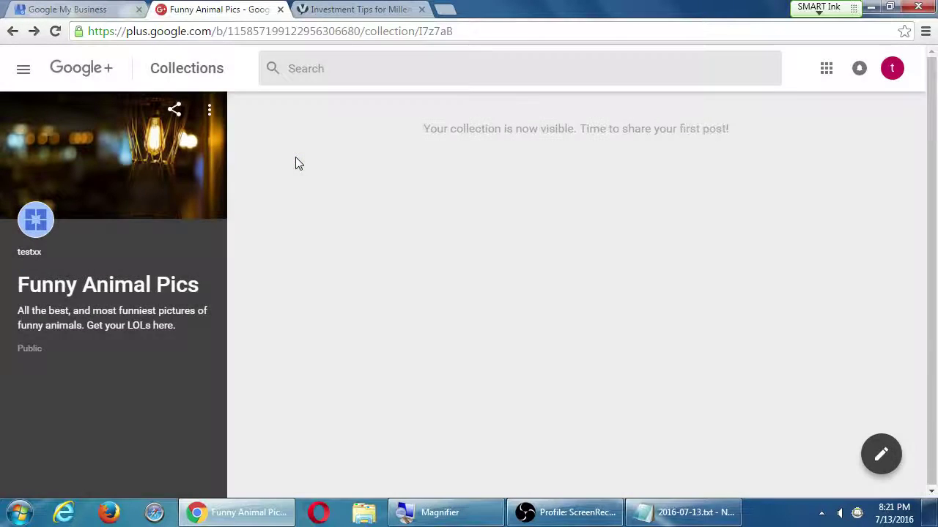
Start a new post from the collection page, change its destination to Public, and review the destination choices again.
click(883, 454)
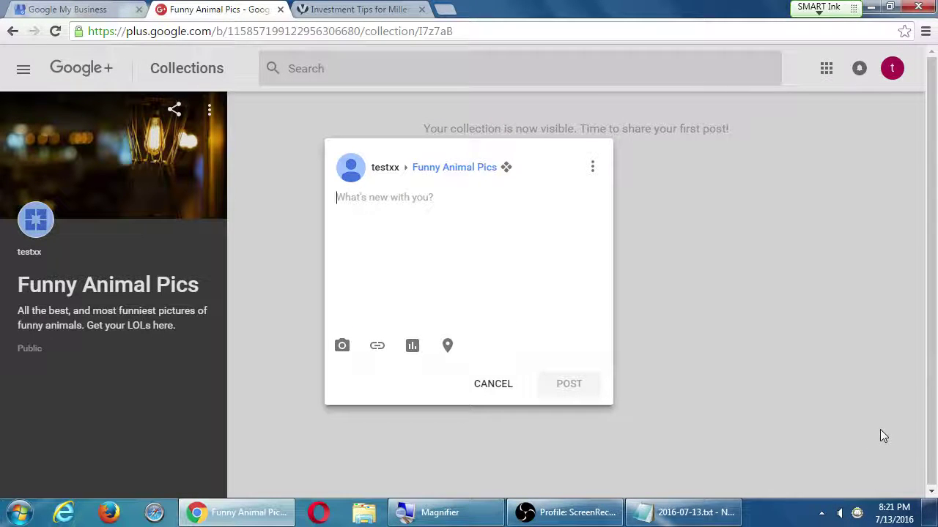
mouse_move(658, 521)
click(464, 170)
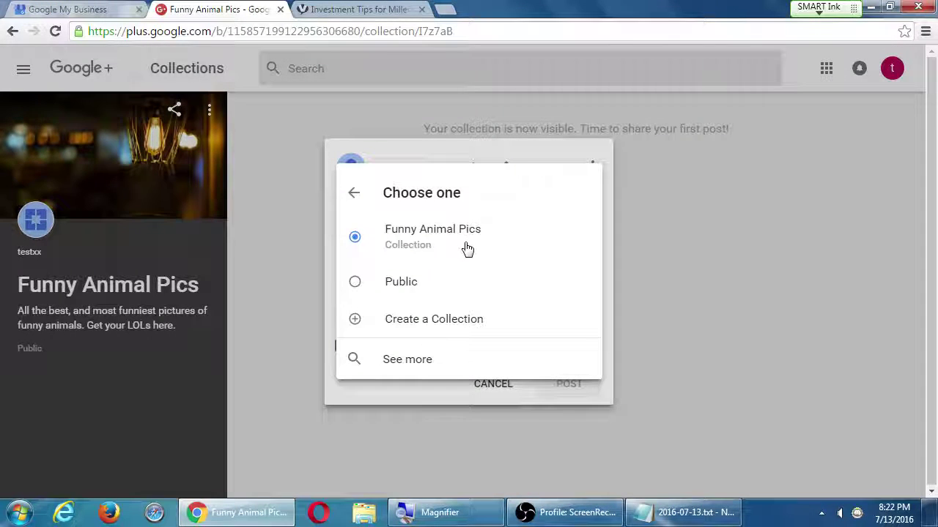
click(401, 285)
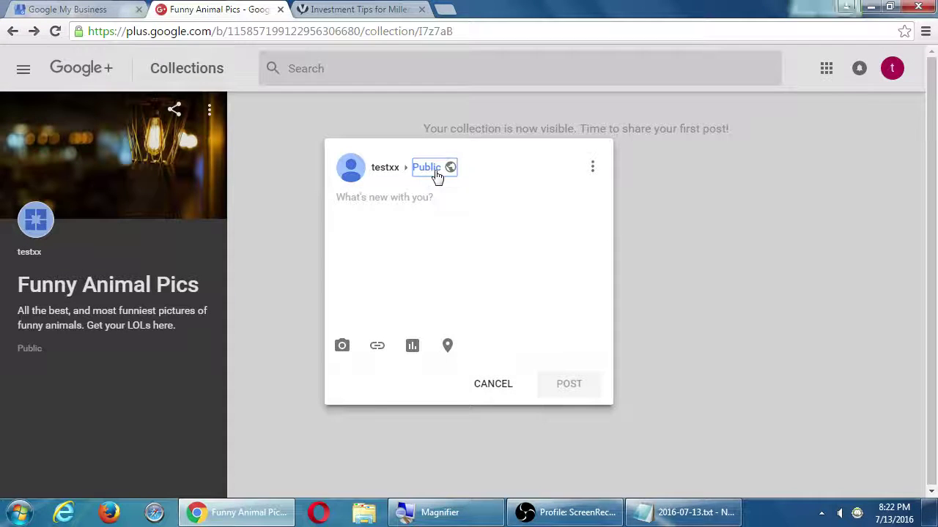
click(432, 169)
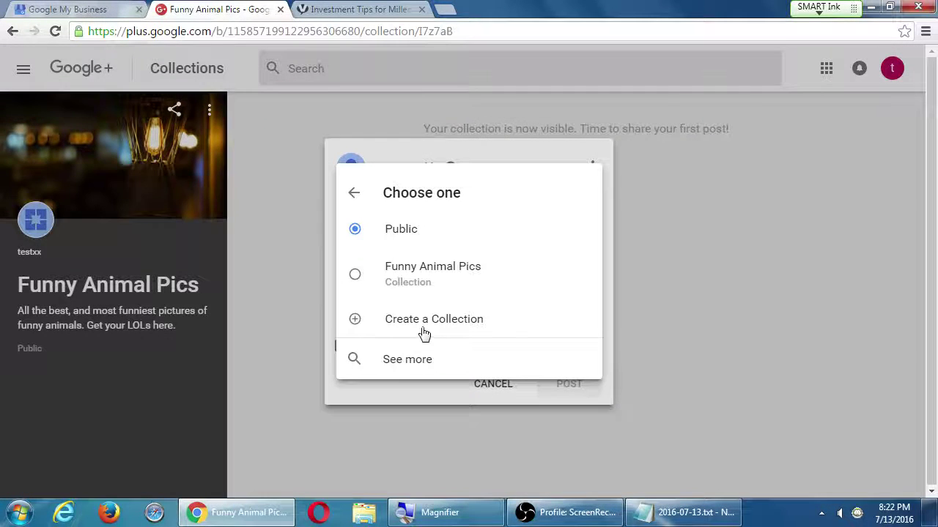
click(354, 193)
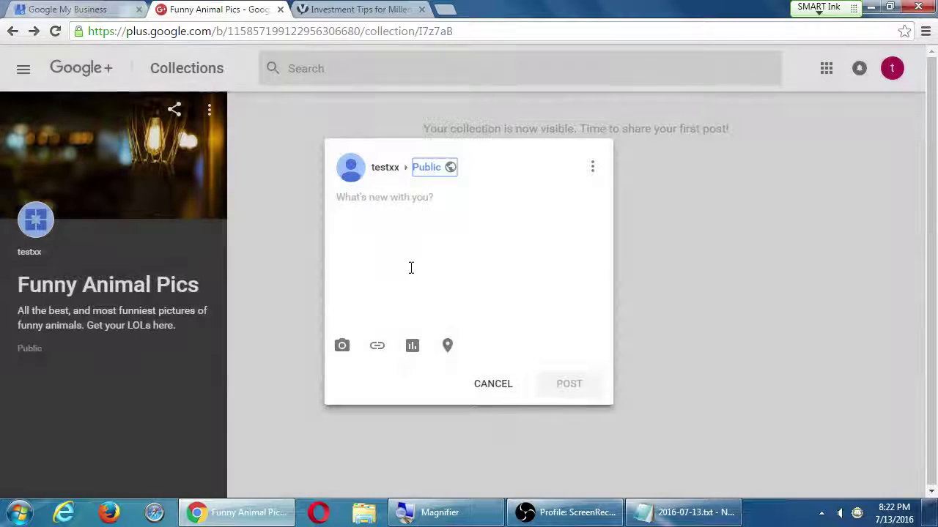
click(415, 266)
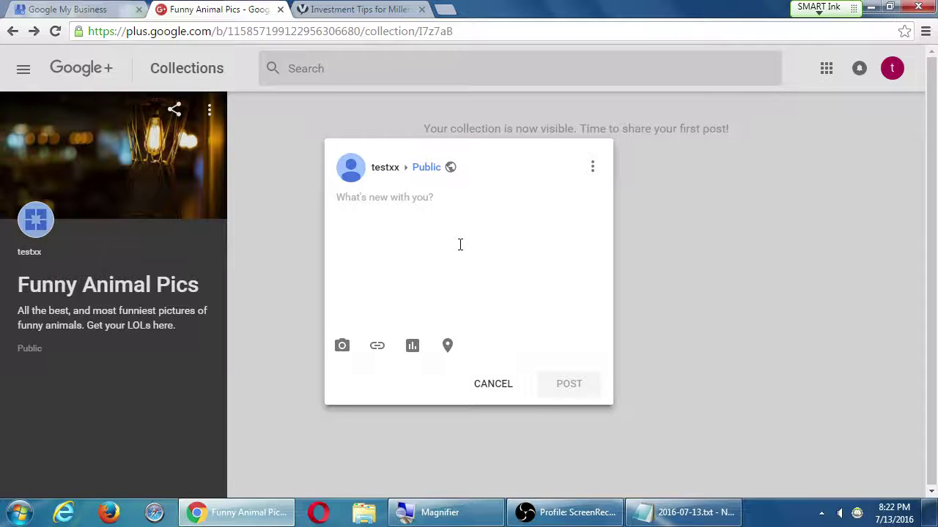
Search Google for "funny cats" and open the picture of the open-mouthed orange cat at full size.
click(390, 14)
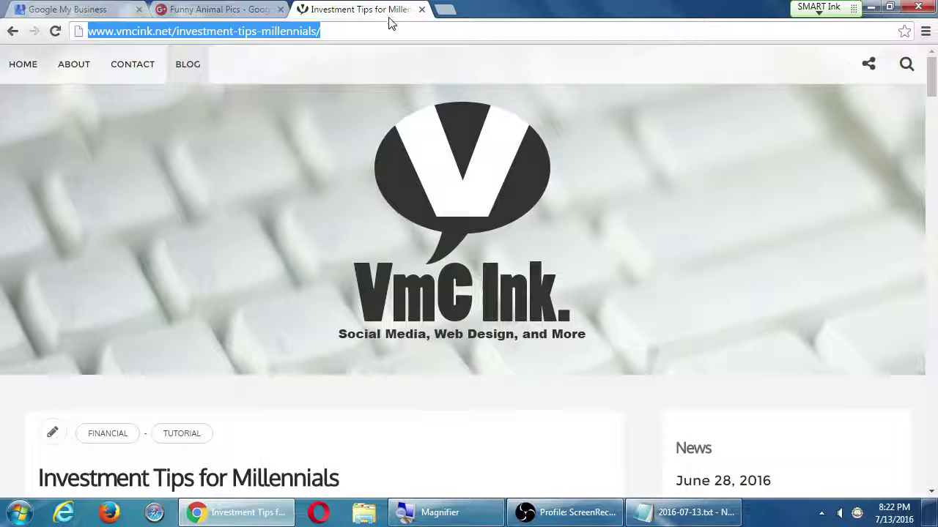
text(funny)
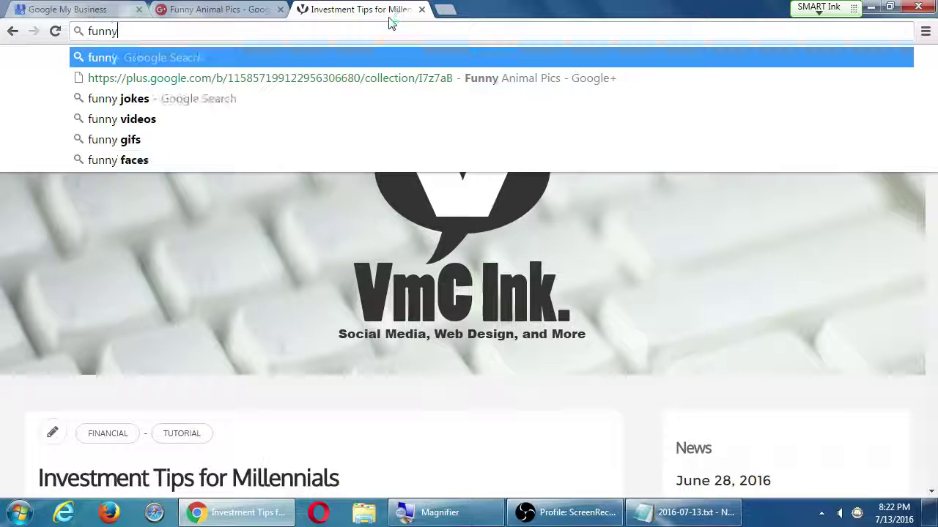
key(Return)
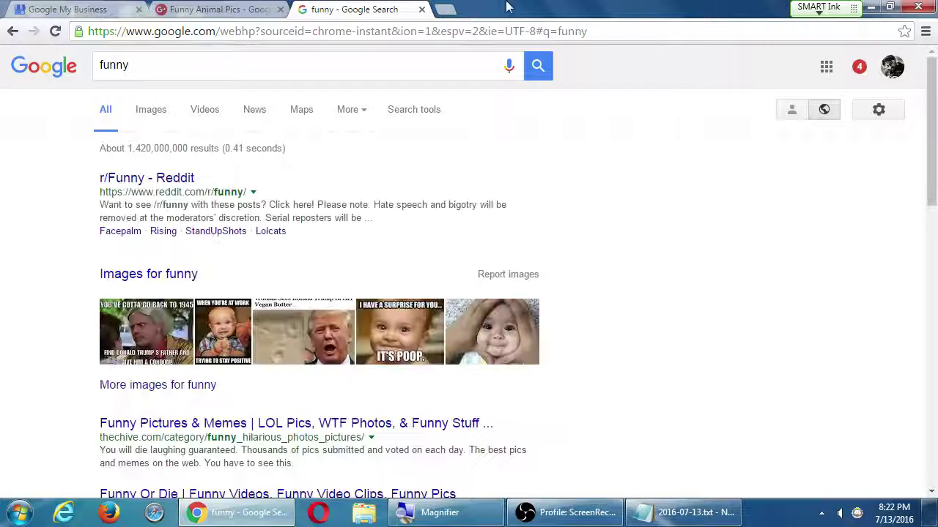
click(181, 67)
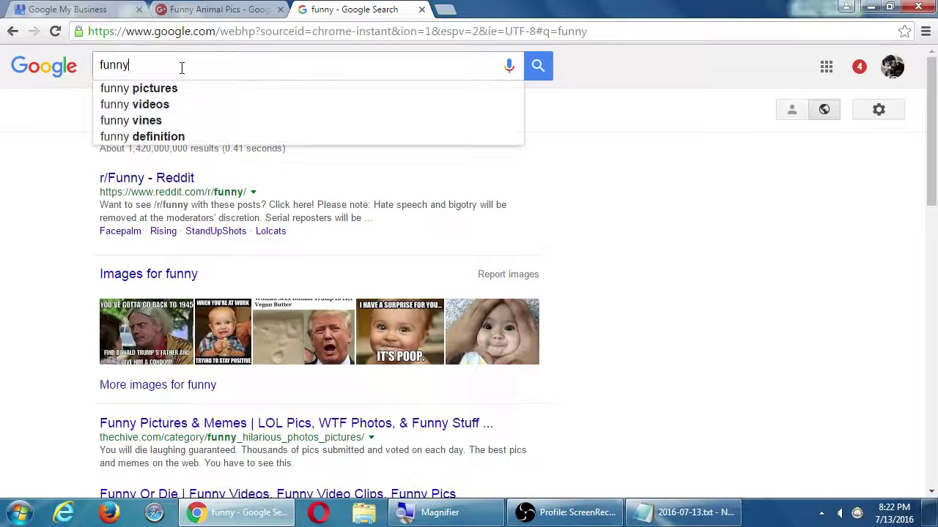
text(cats)
key(Return)
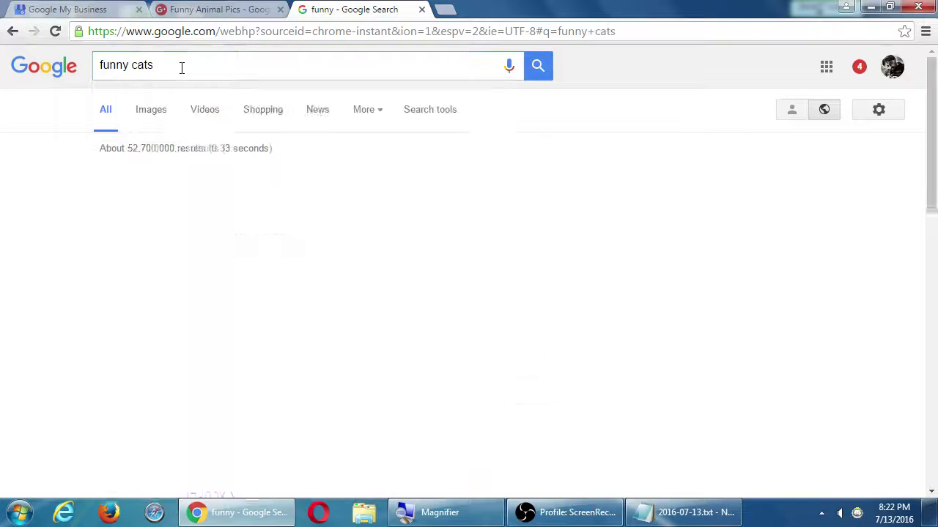
click(218, 224)
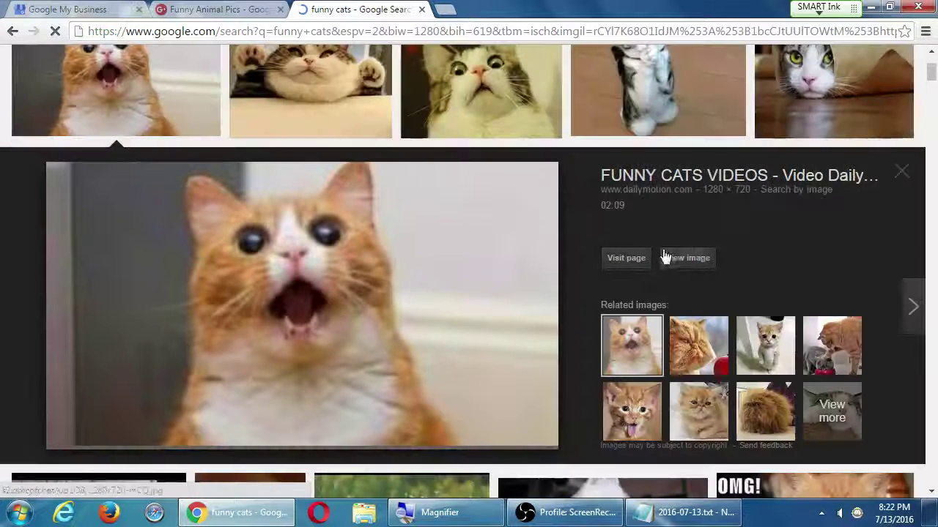
click(685, 260)
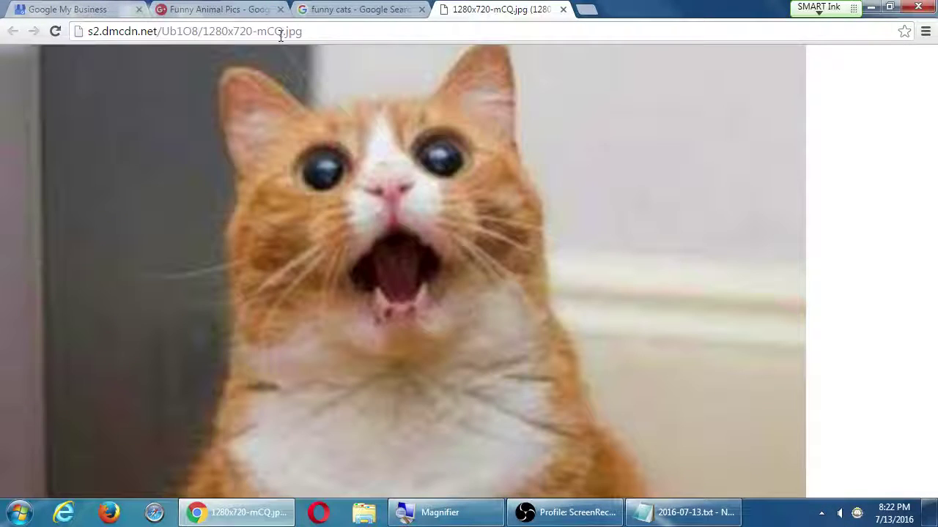
Save the full-size cat picture to the Desktop as the JPEG file 1280x720-mCQ.jpg.
click(281, 35)
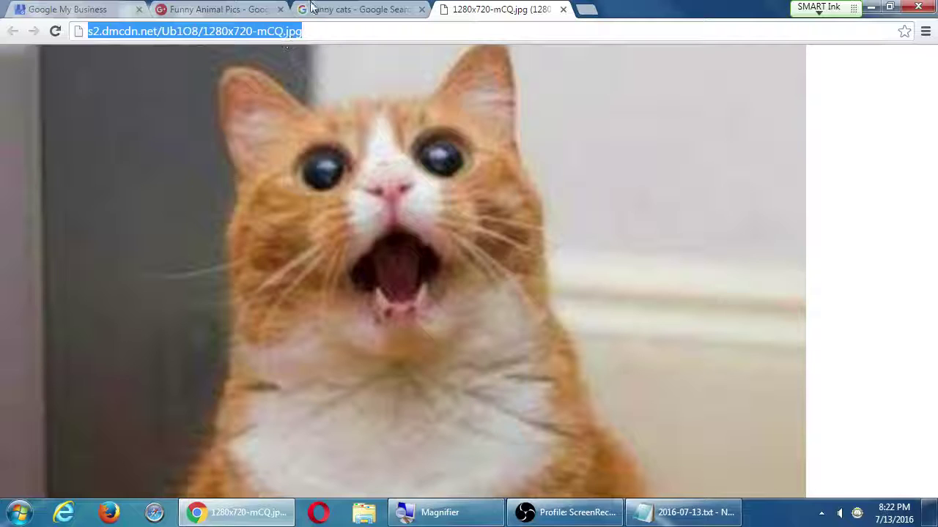
click(220, 8)
click(498, 9)
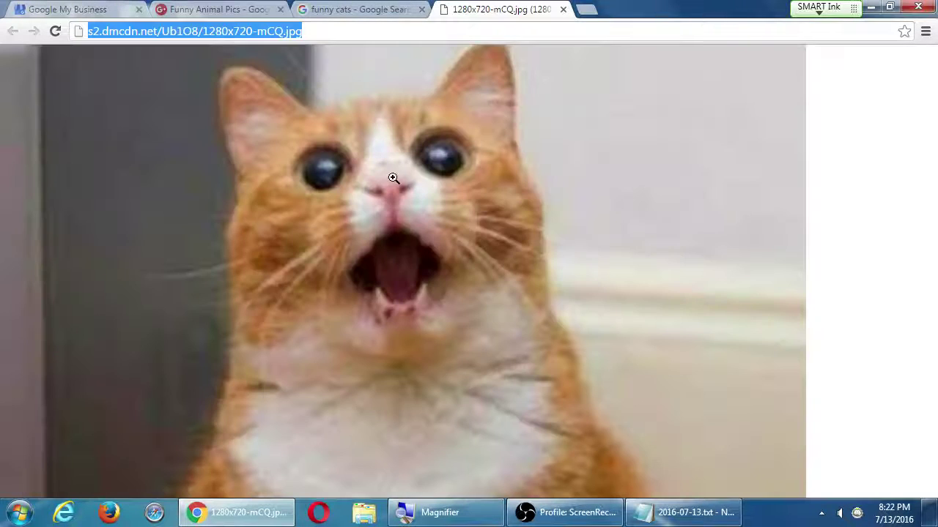
right_click(393, 178)
click(432, 212)
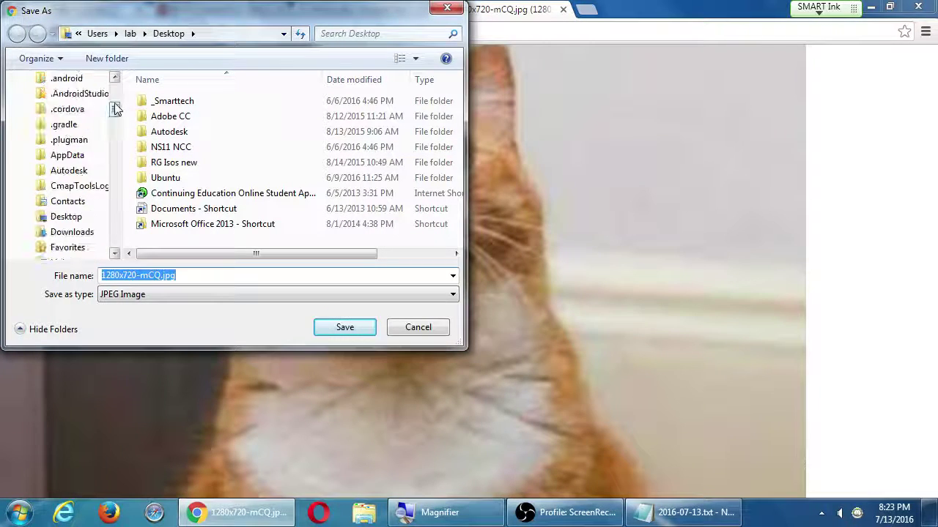
scroll(115, 108, up, 5)
click(60, 101)
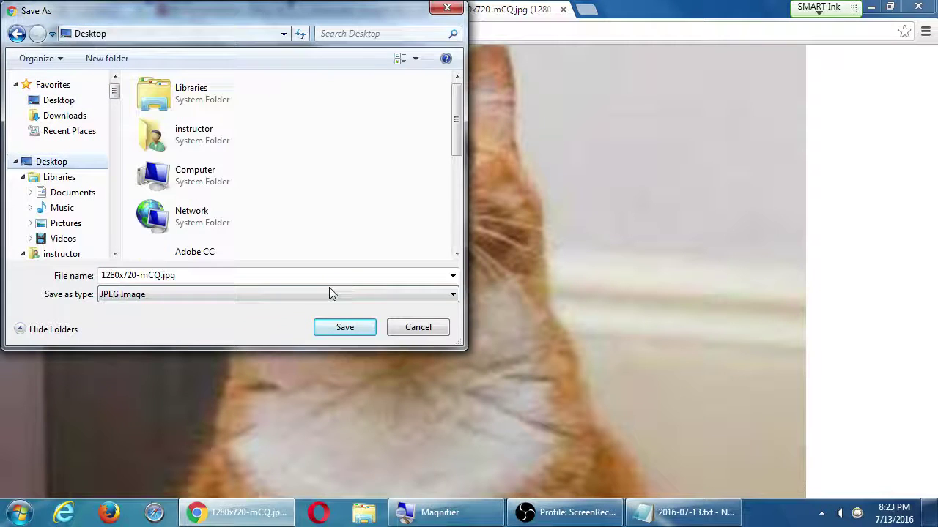
click(341, 324)
Attach 1280x720-mCQ.jpg from the Desktop to the open Google+ post and set its destination to Funny Animal Pics.
click(216, 9)
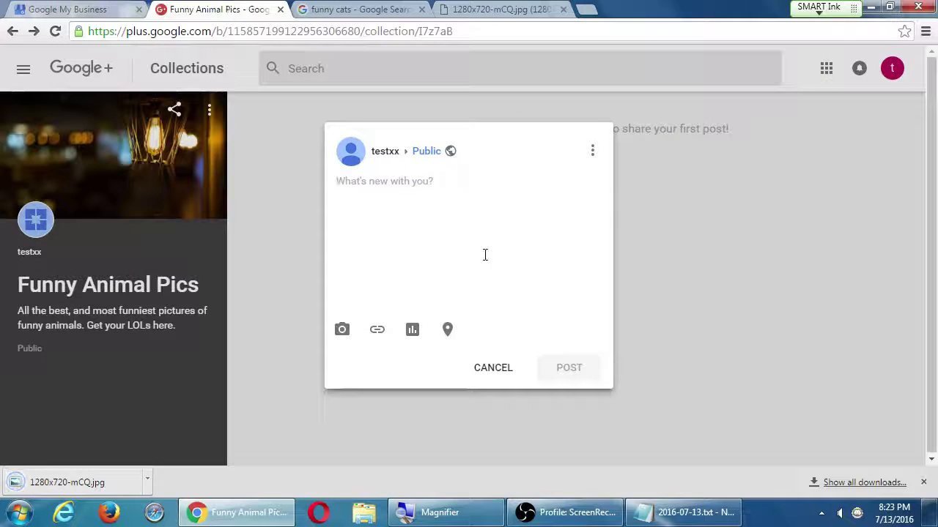
click(342, 330)
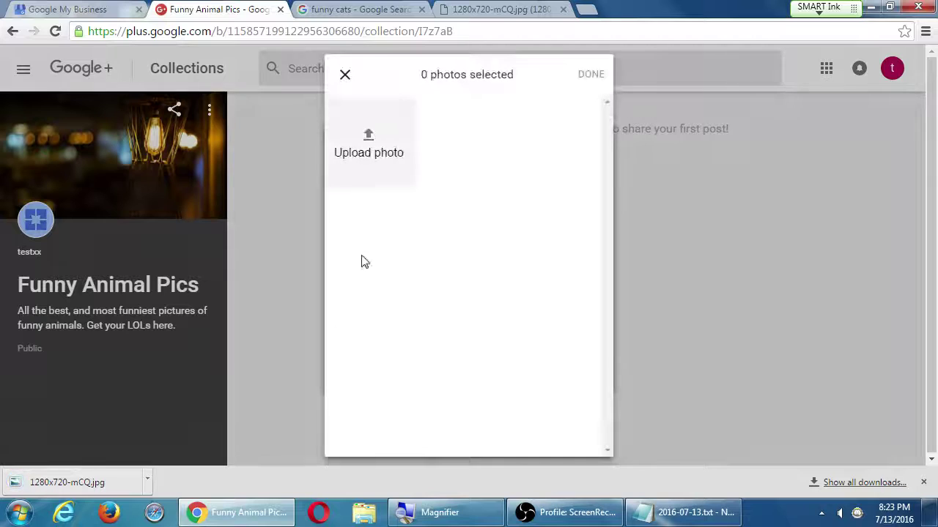
click(367, 139)
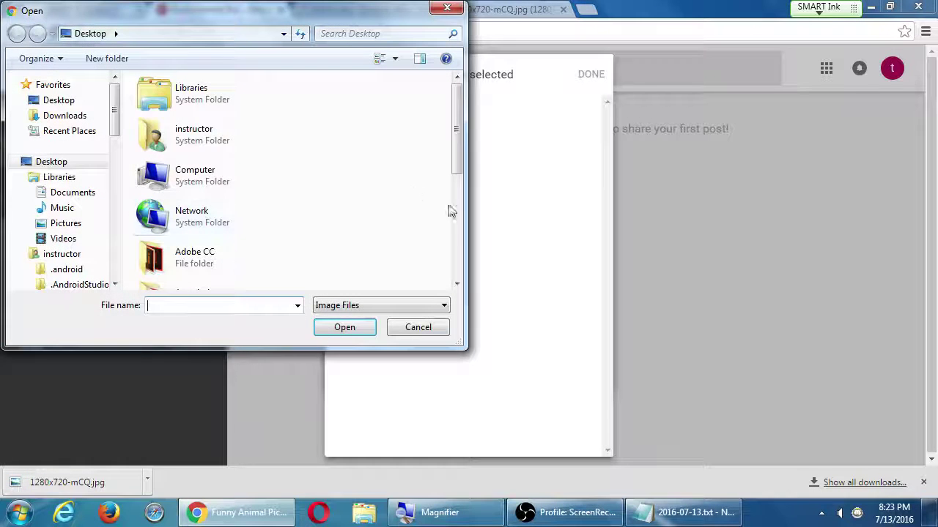
drag(466, 211, 654, 243)
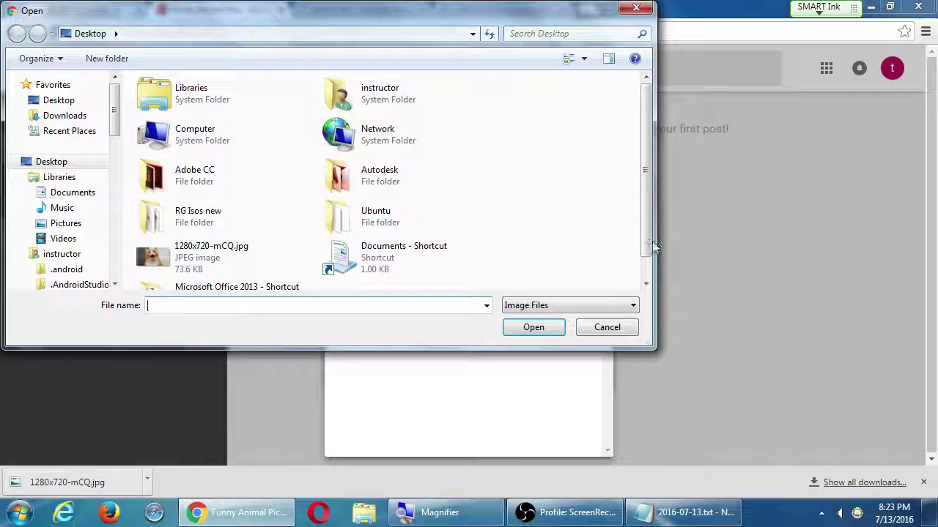
scroll(655, 247, down, 1)
double_click(211, 226)
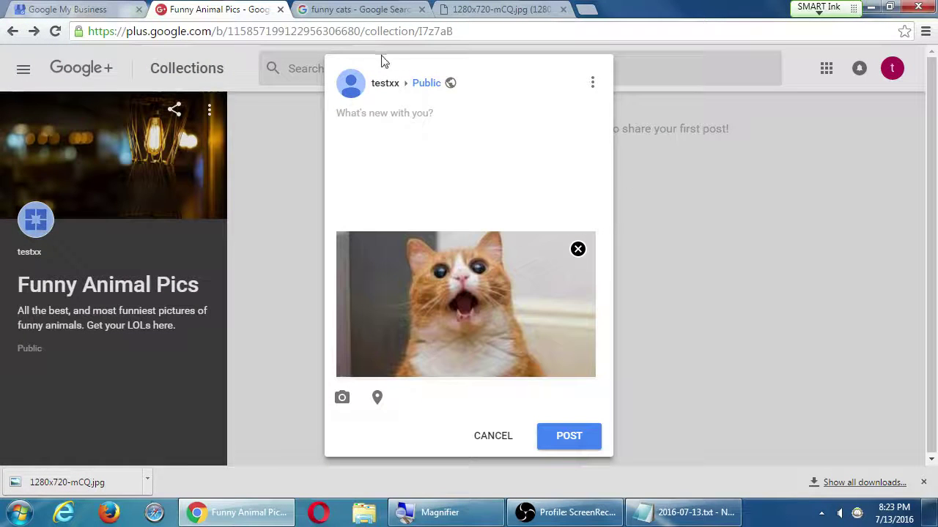
click(426, 84)
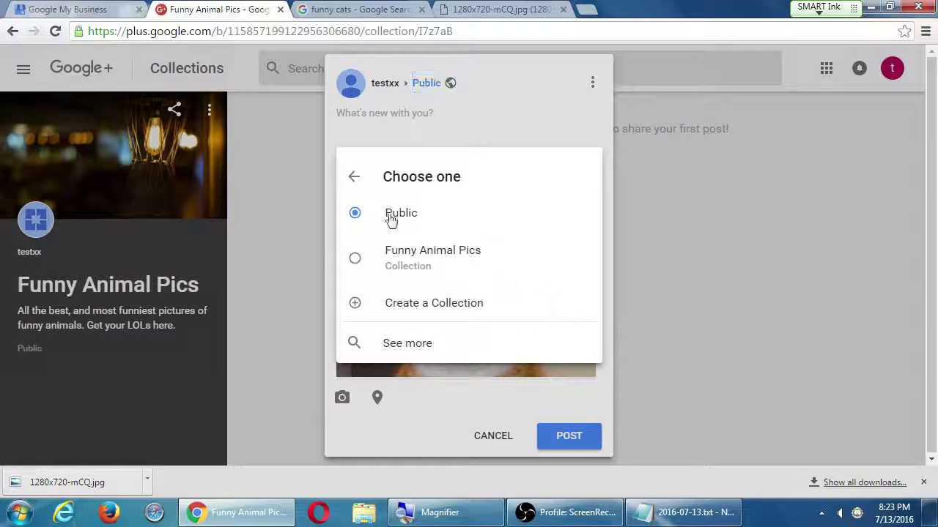
click(407, 263)
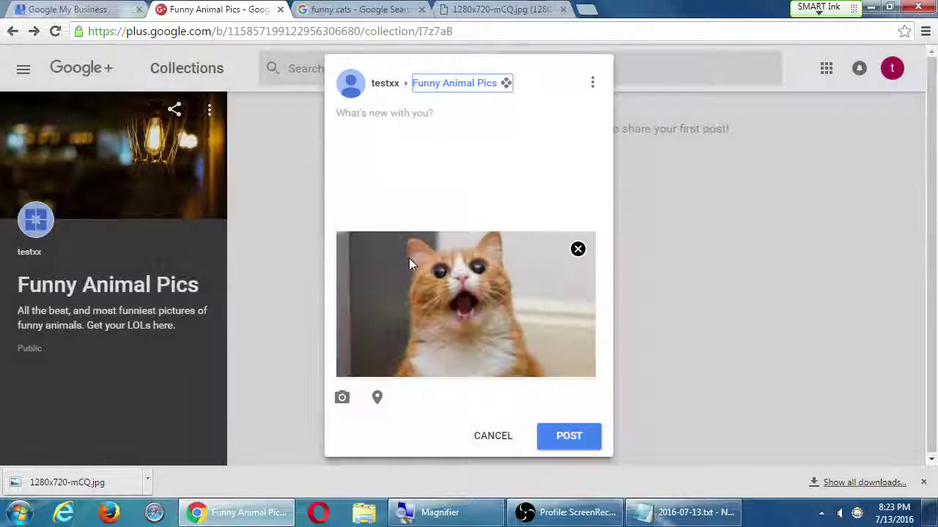
Create a public collection named "more stuff" from the post's destination choices.
click(477, 89)
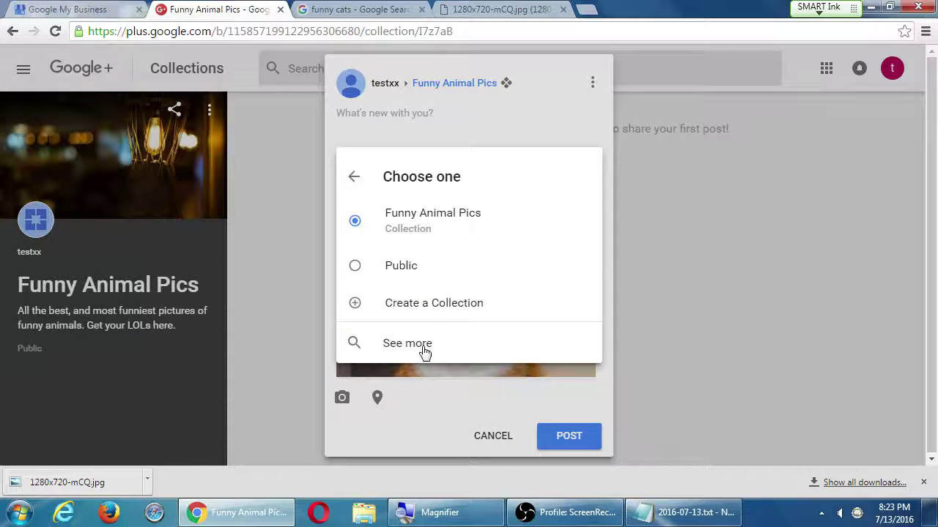
click(437, 311)
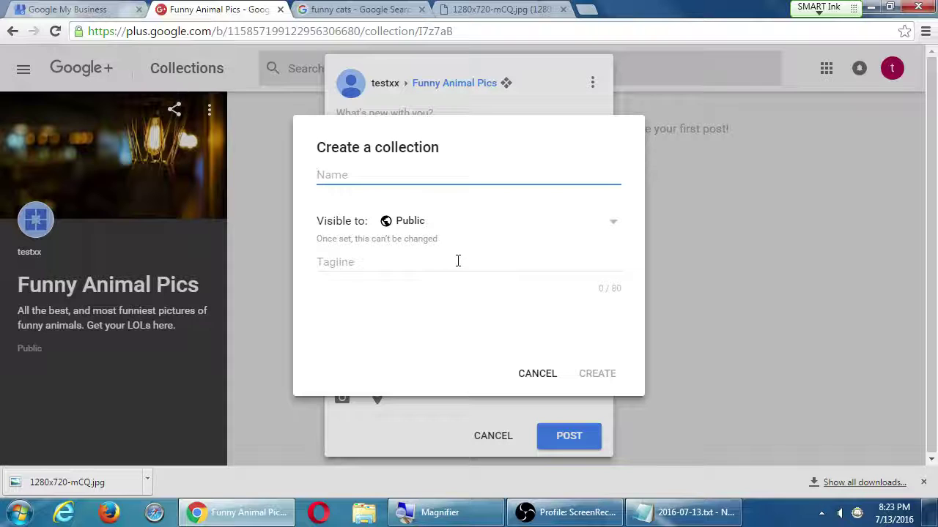
text(more stuf)
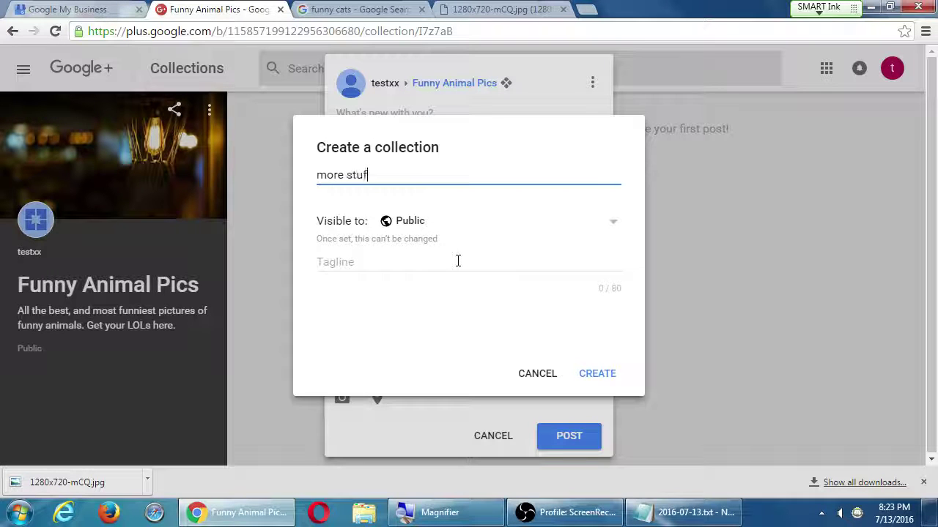
text(f)
click(595, 373)
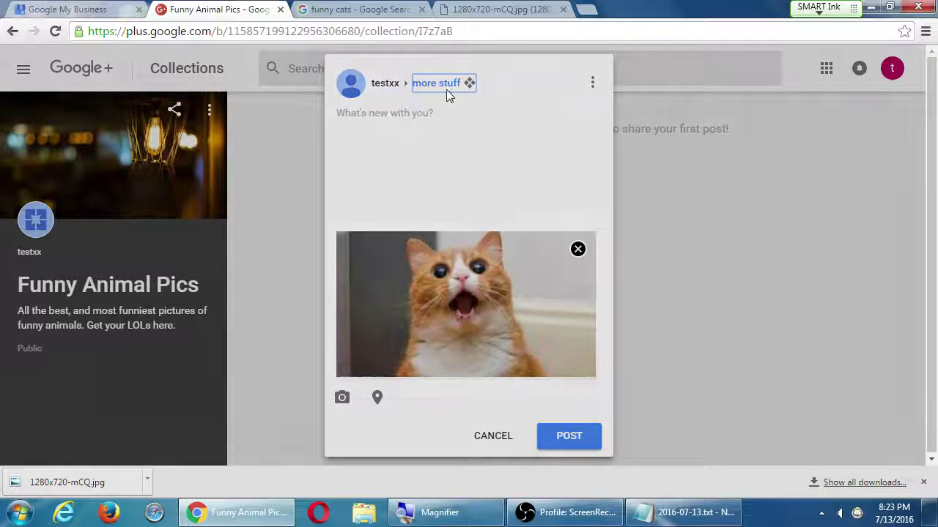
Switch the post's destination back to the Funny Animal Pics collection and publish the cat photo.
click(447, 92)
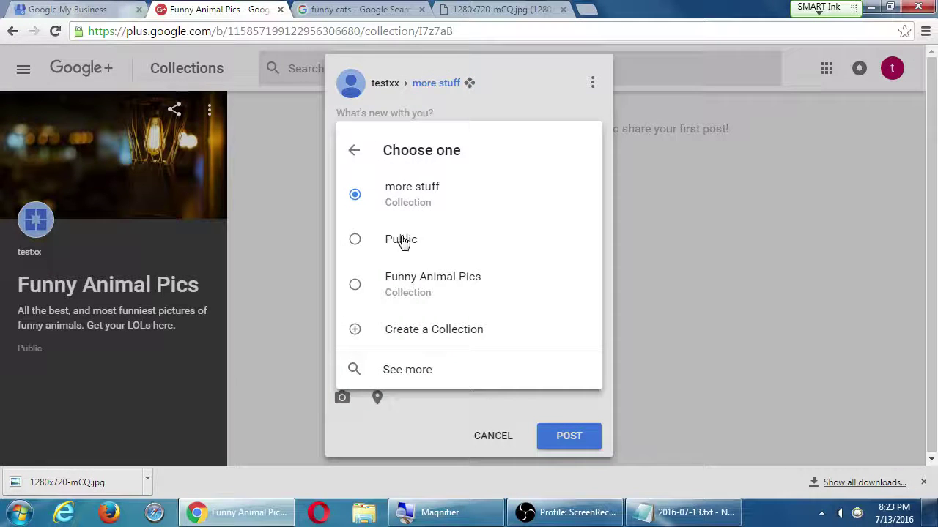
click(414, 277)
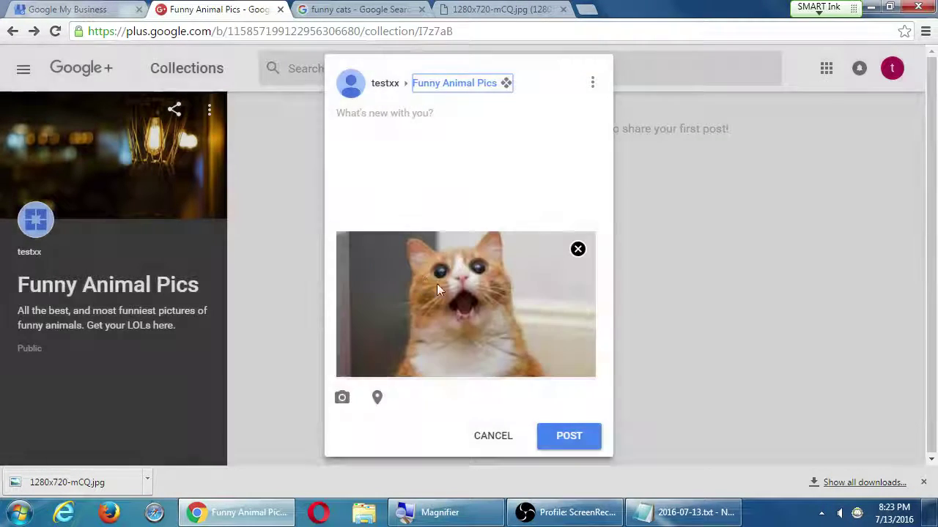
click(564, 436)
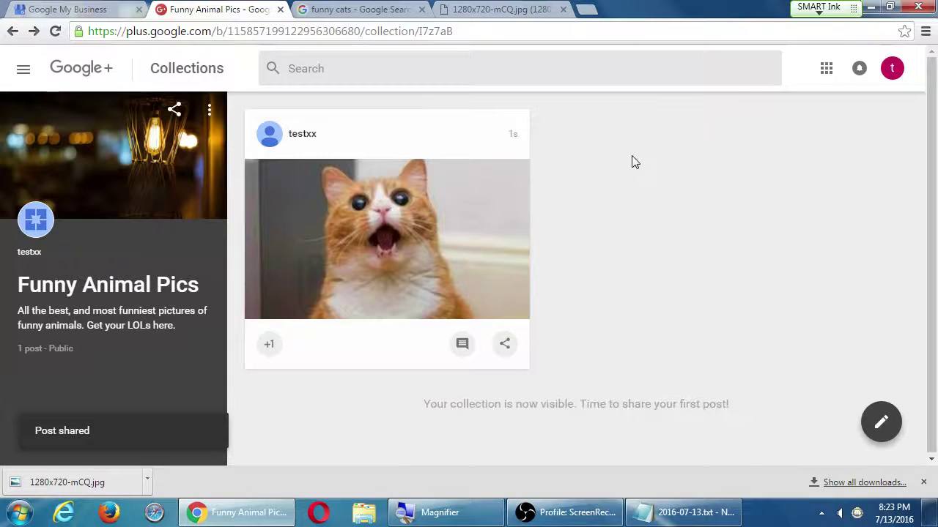
Publish another post with the photo 1280x720-mCQ.jpg from the Desktop to the "more stuff" collection.
click(881, 423)
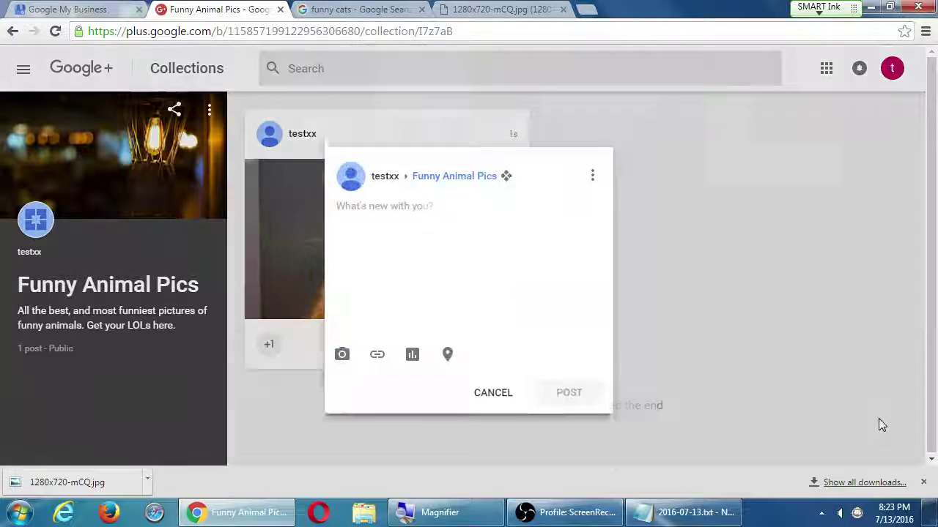
click(460, 152)
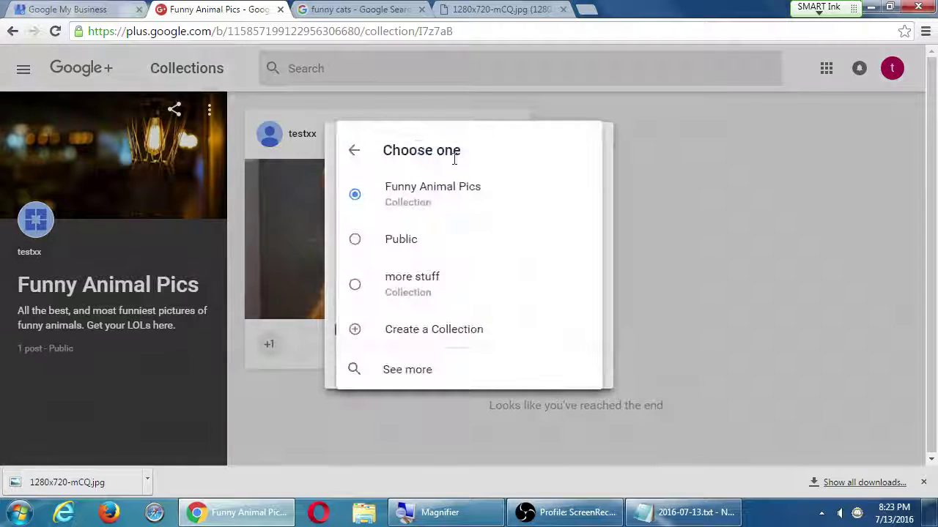
click(403, 286)
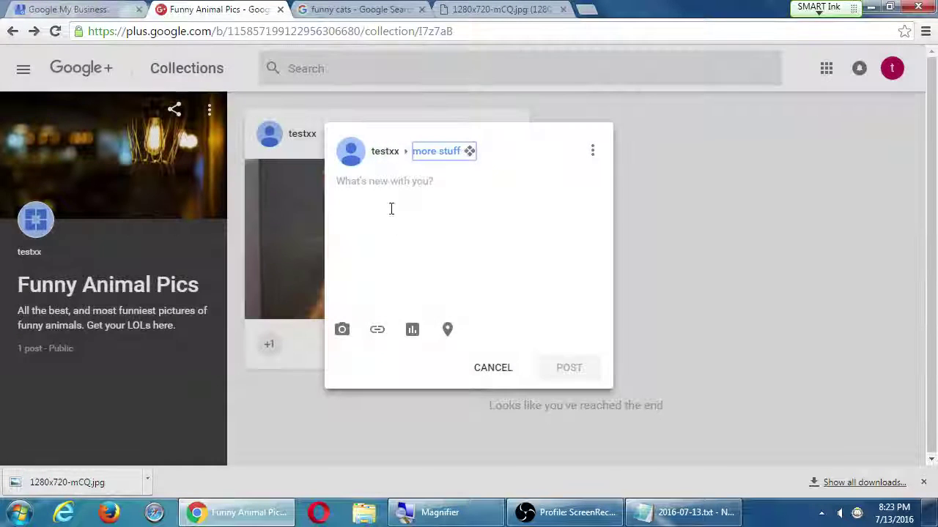
click(342, 332)
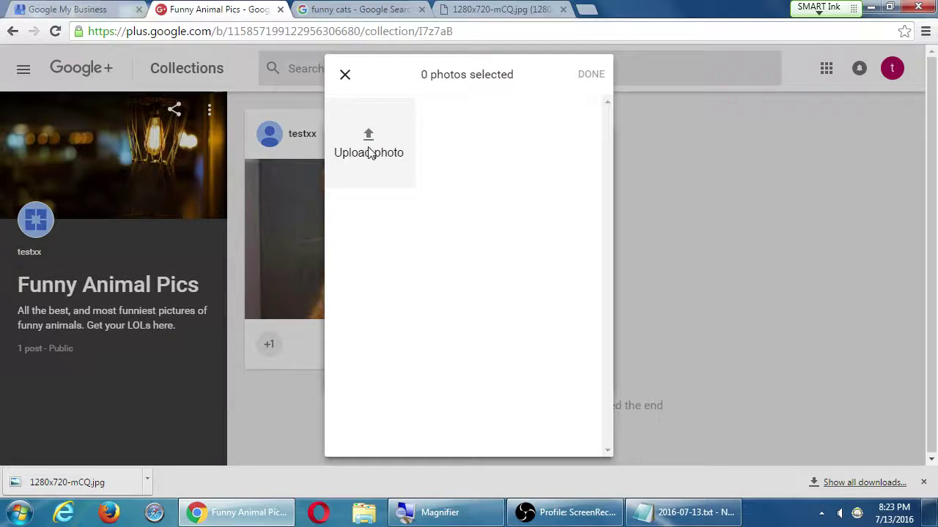
click(368, 139)
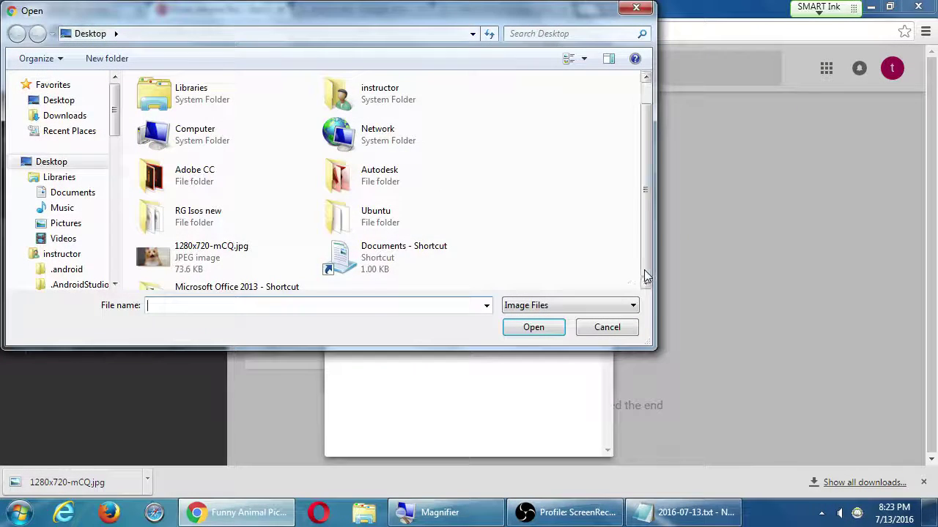
scroll(647, 273, down, 1)
click(209, 229)
click(534, 328)
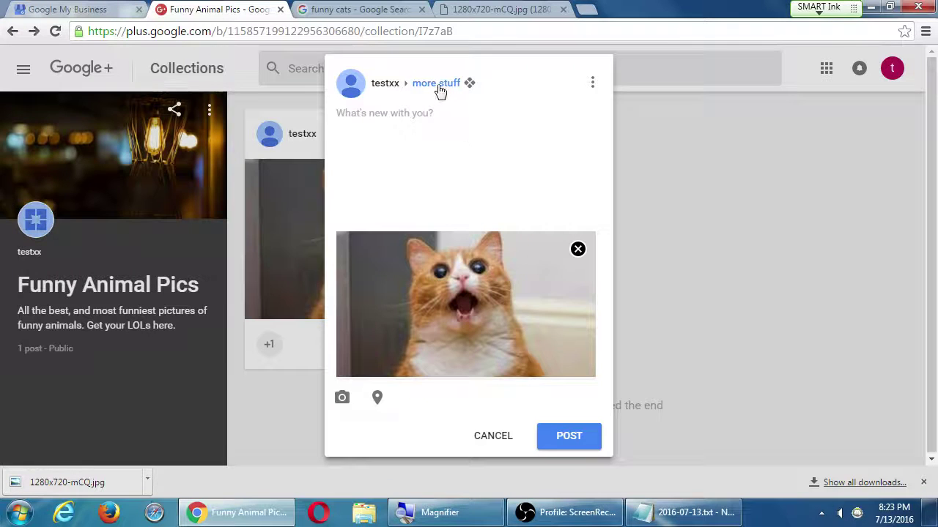
click(562, 436)
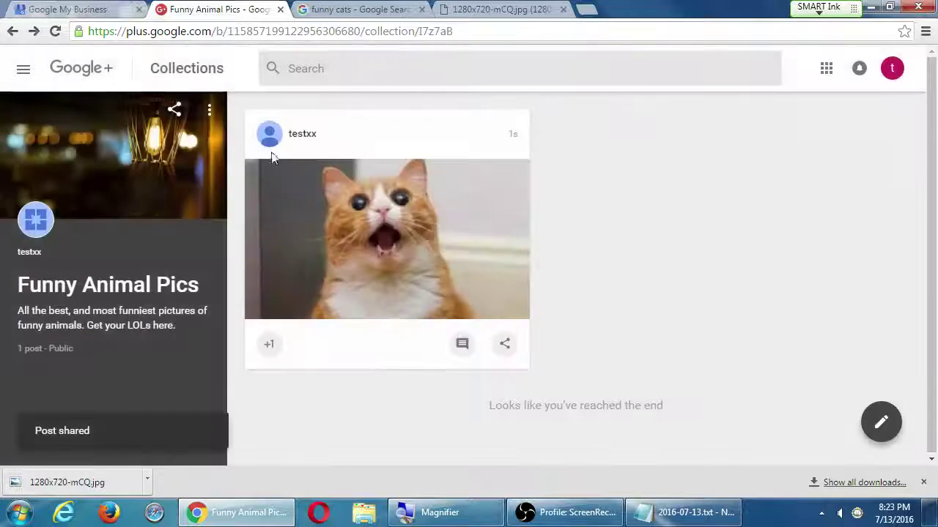
Open the Google+ page's profile and look over its collections and posts.
click(25, 71)
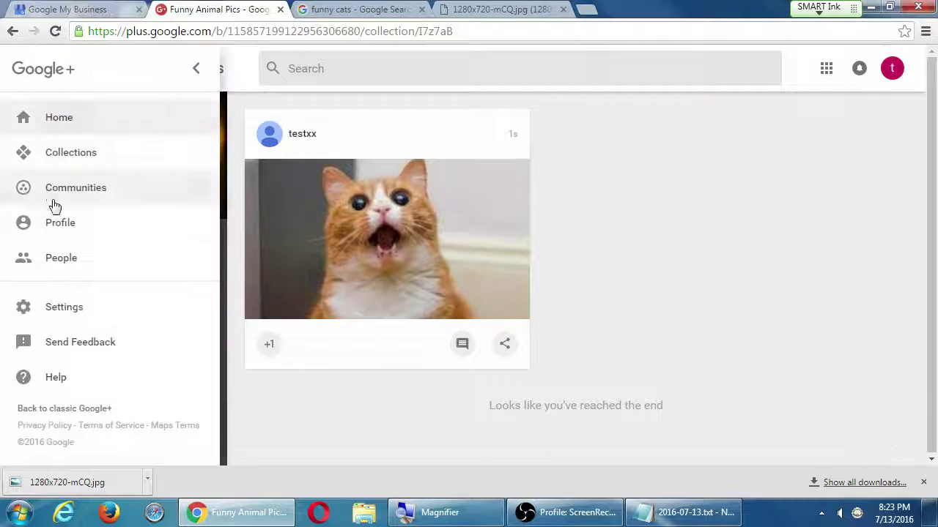
click(63, 222)
scroll(701, 312, down, 2)
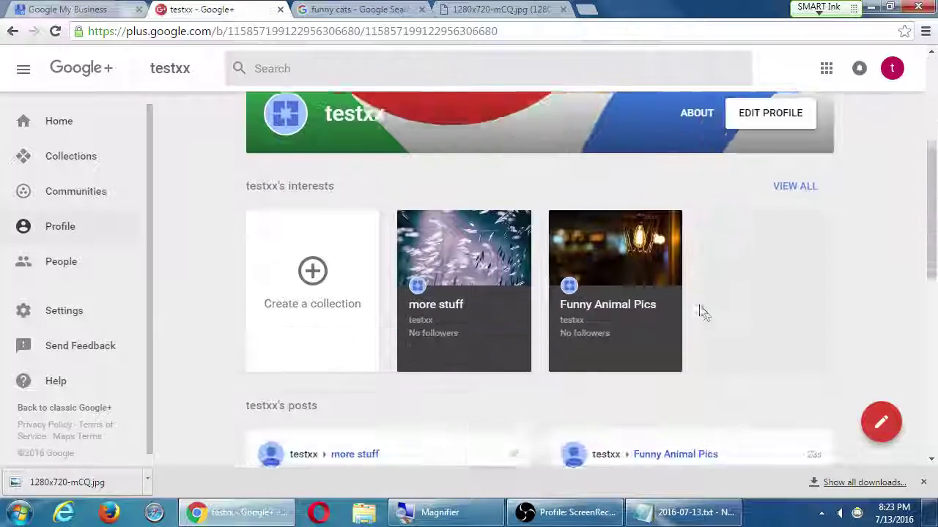
scroll(467, 293, up, 1)
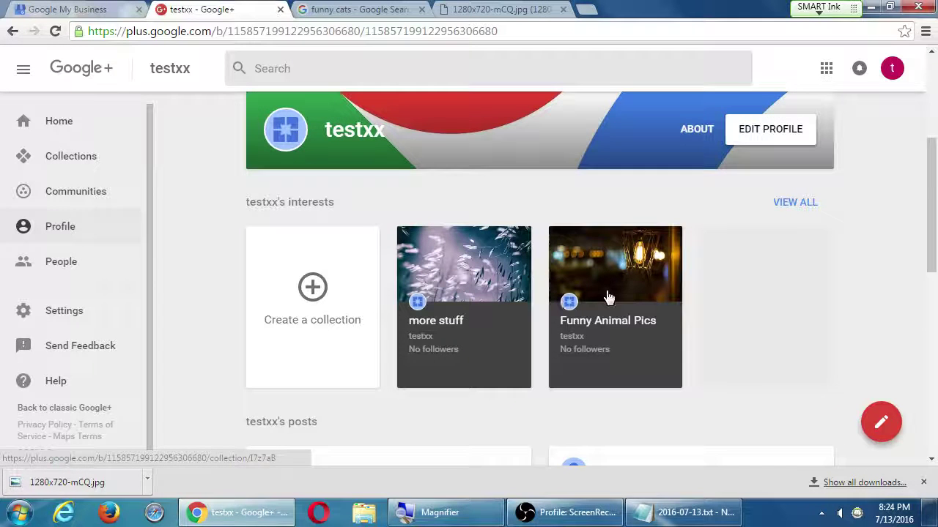
Look over all the posts on the page's profile and dismiss the downloads bar.
scroll(183, 210, down, 1)
scroll(184, 210, down, 5)
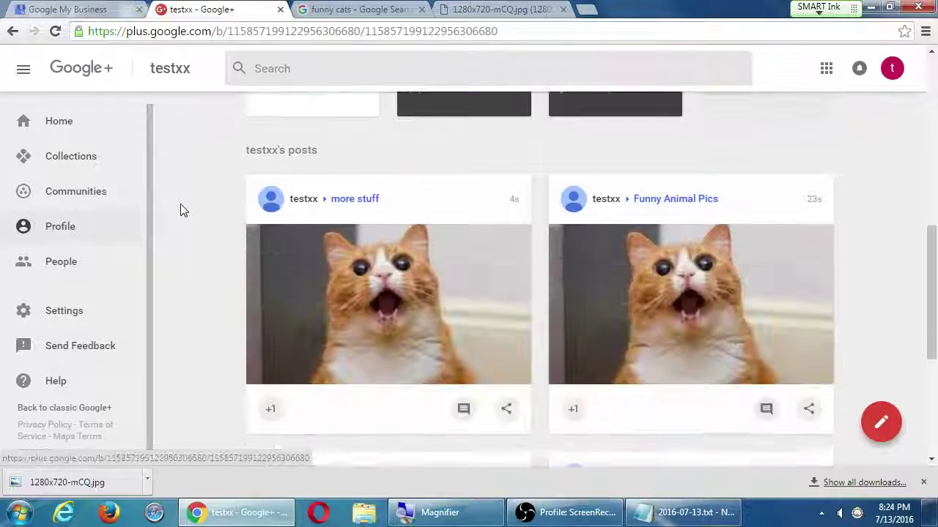
scroll(180, 204, down, 2)
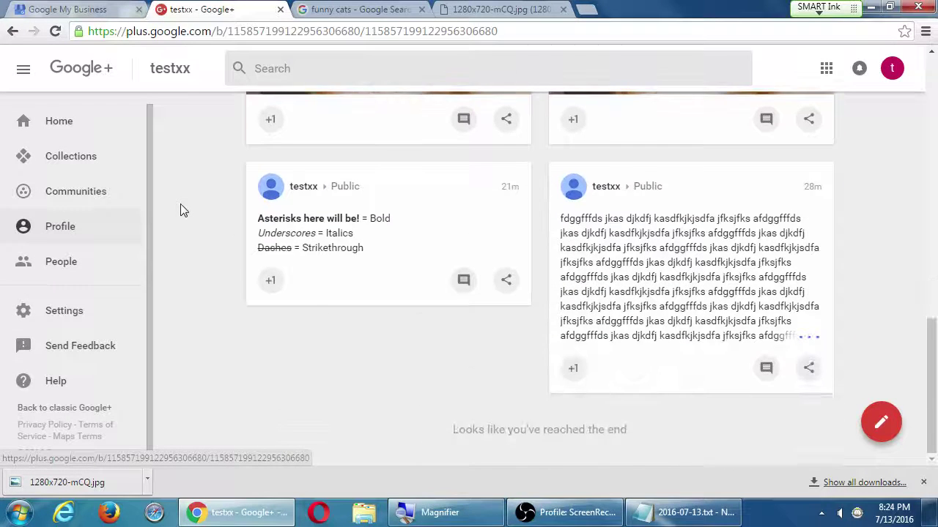
scroll(180, 203, up, 5)
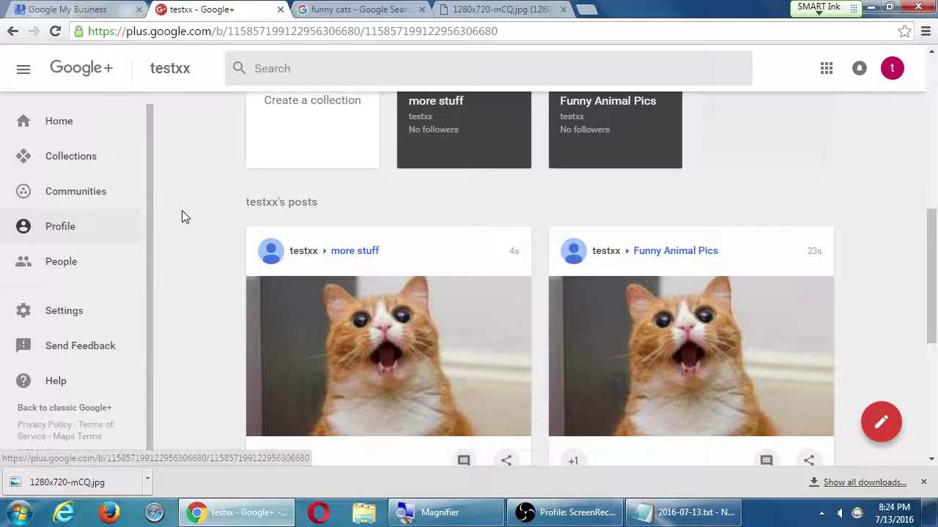
scroll(182, 210, down, 1)
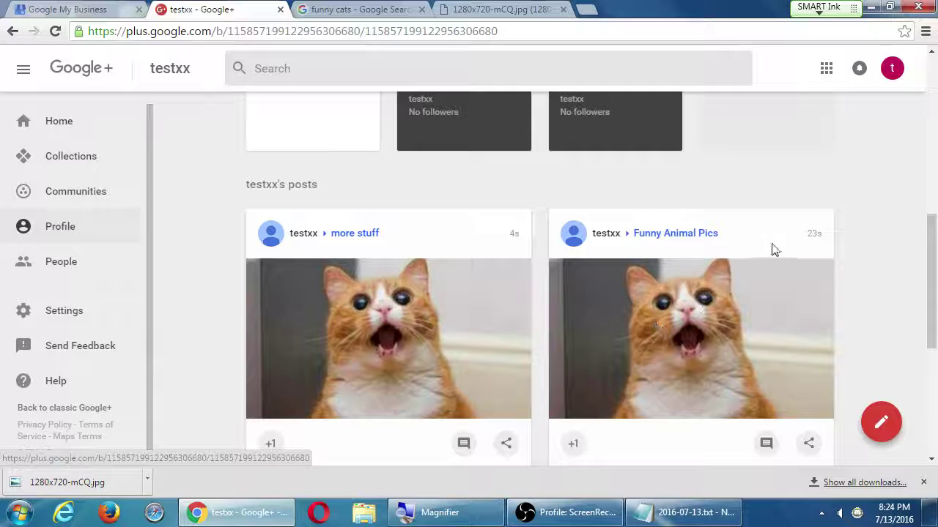
click(923, 482)
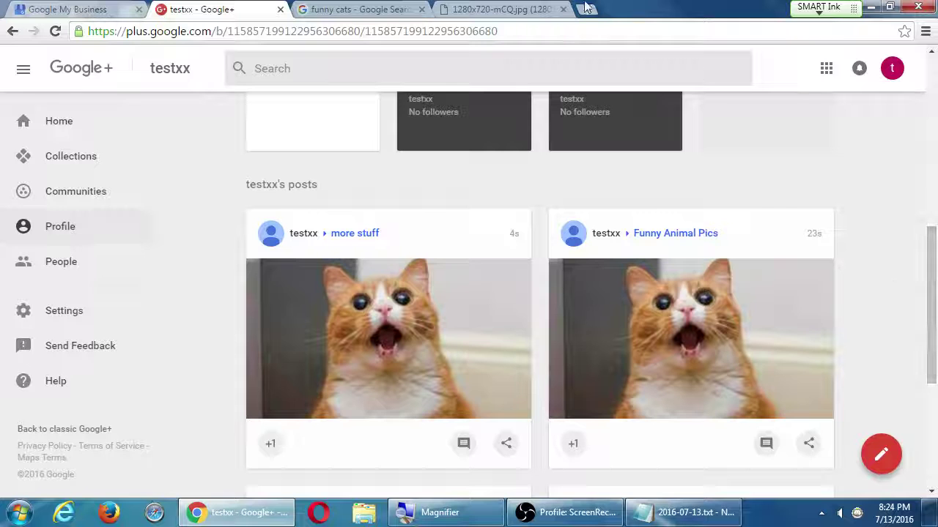
Check the full-size cat photo, return to the funny cats image results and close the enlarged preview.
click(485, 12)
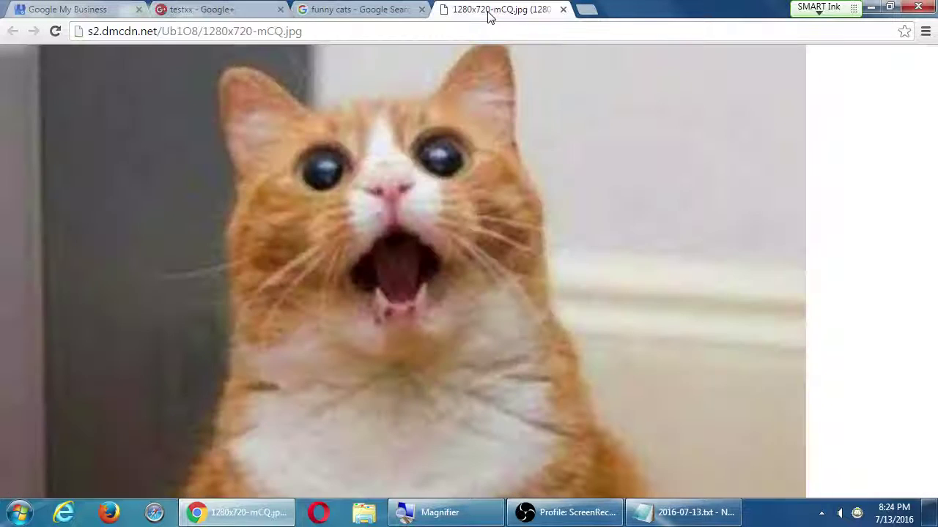
click(342, 11)
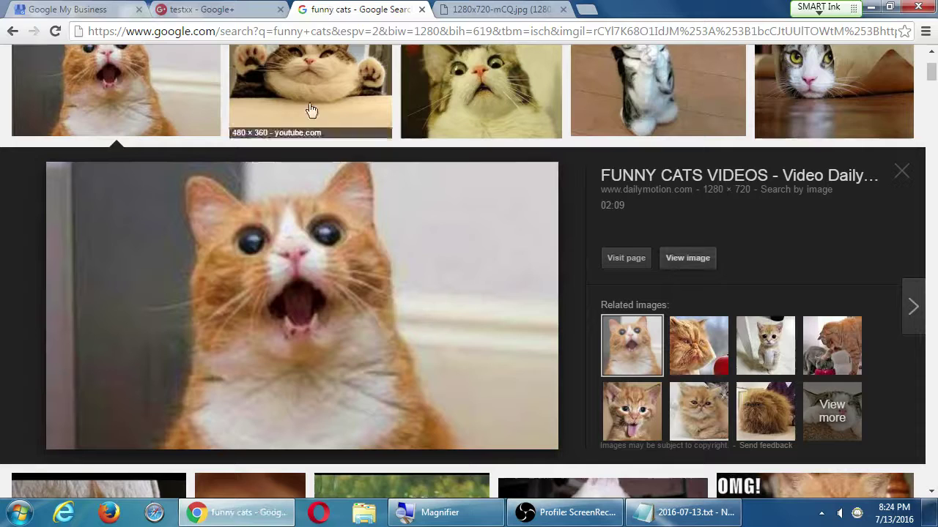
click(900, 173)
scroll(680, 280, up, 2)
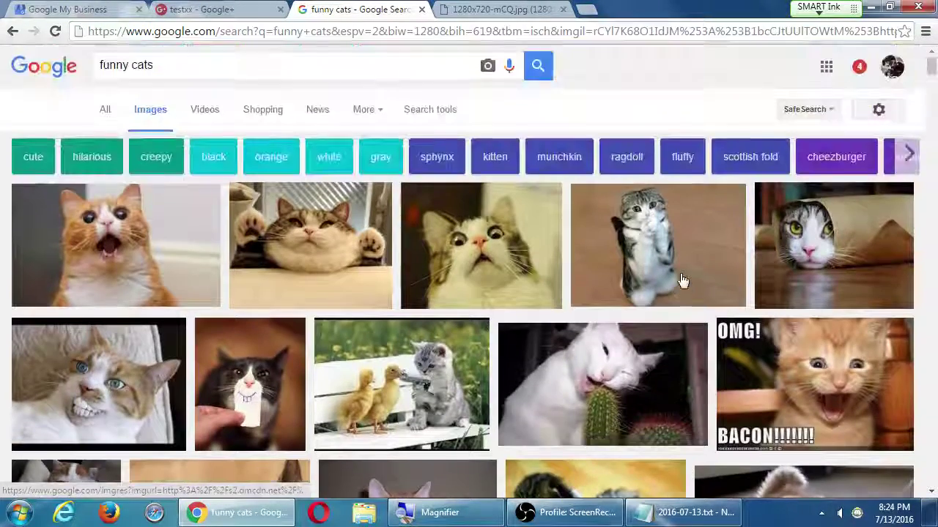
Return to the Google+ page and open its own collections.
click(227, 9)
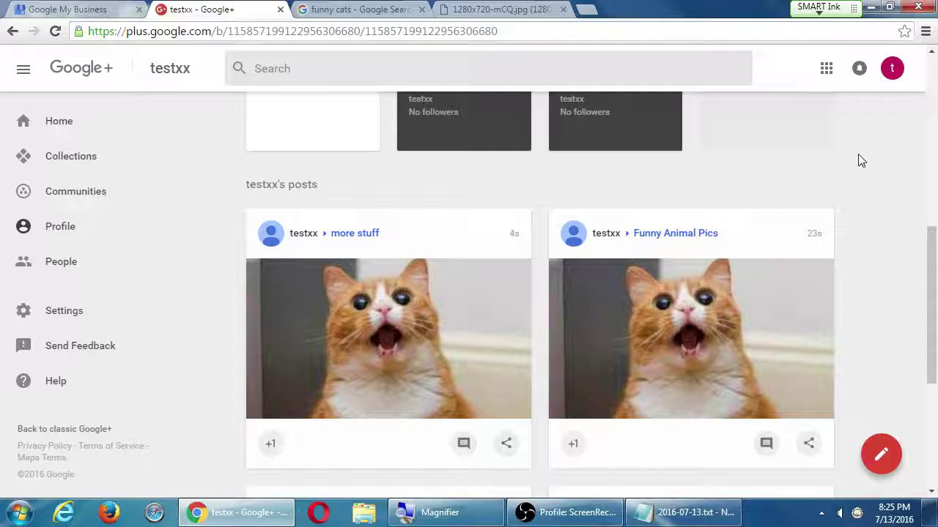
click(82, 163)
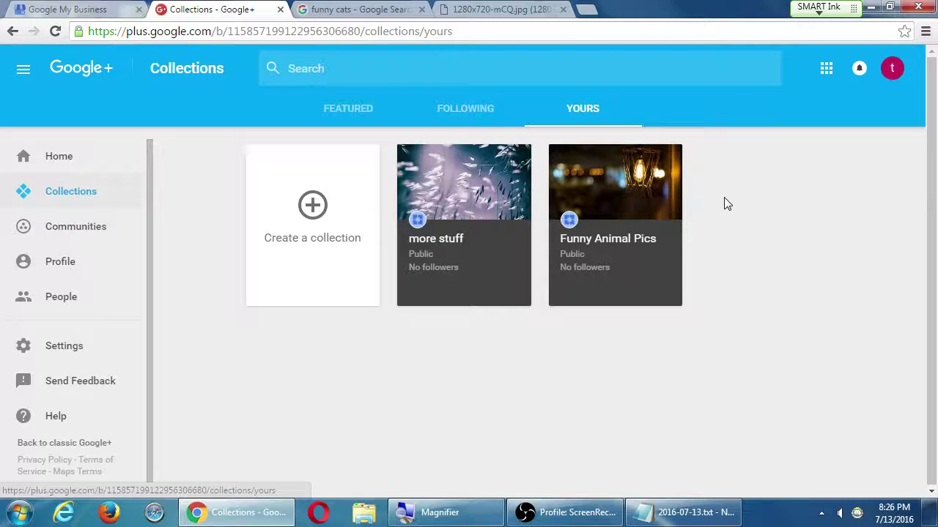
Switch to the 2016-07-13.txt notes in Notepad, magnify them, and add an indented line reading "80/20 Rule" at the end.
click(669, 513)
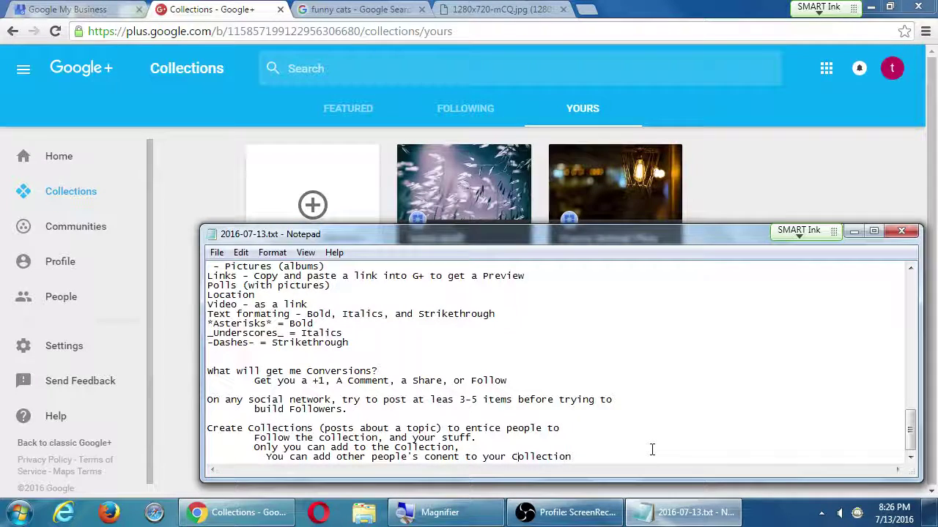
key(super+plus)
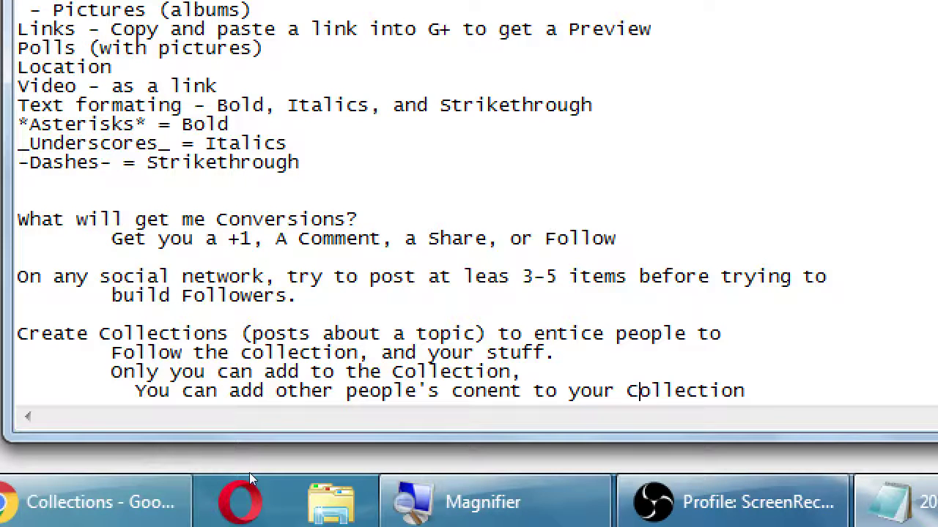
key(End)
key(Return)
key(Tab)
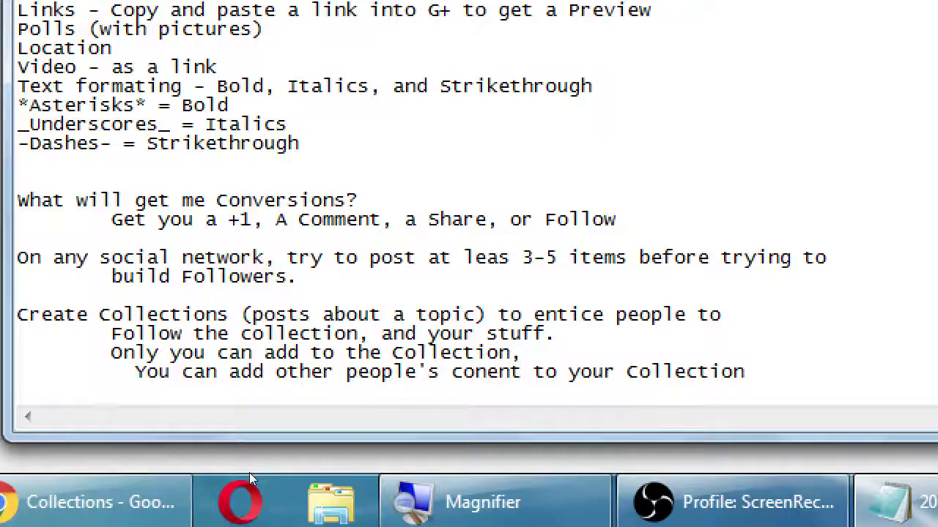
text(80)
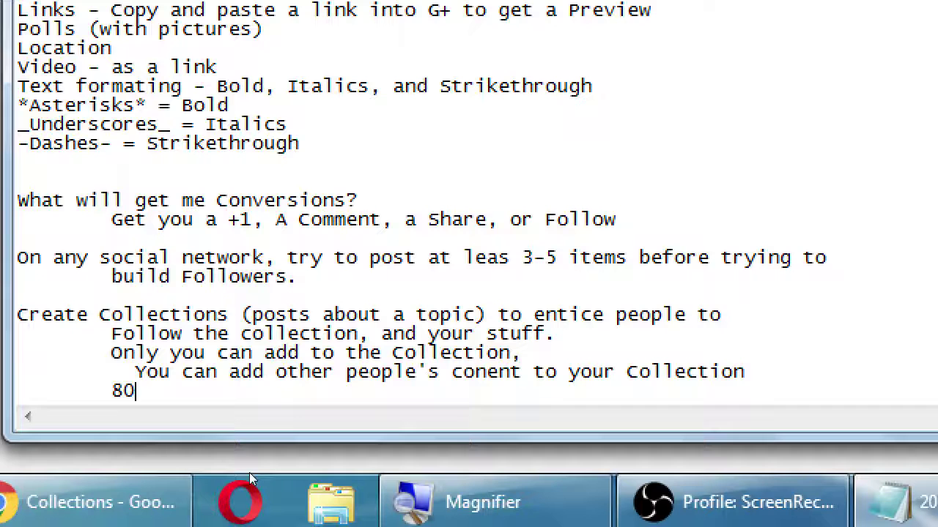
text(/20 Rule)
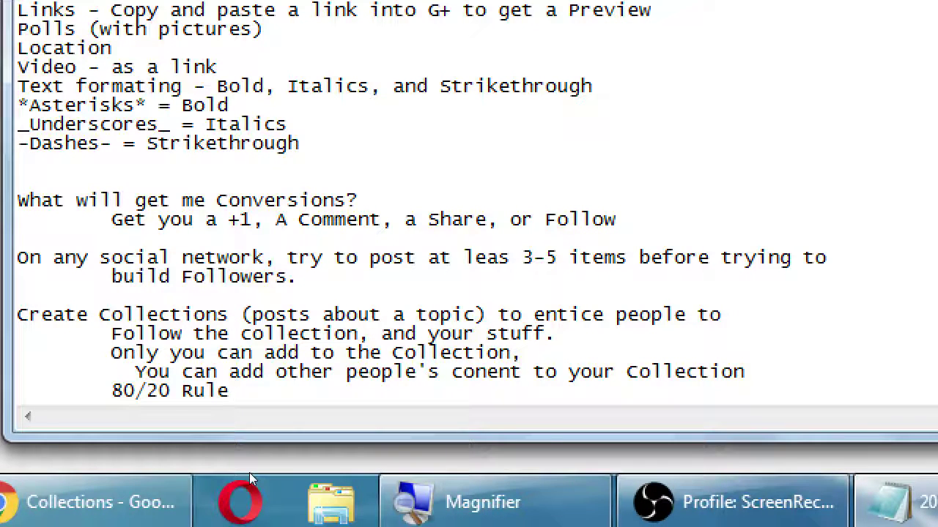
Expand the last line to "Try to follow 80/20 Rule", remove its indent and separate it with a blank line.
key(Home)
key(Tab)
text(T)
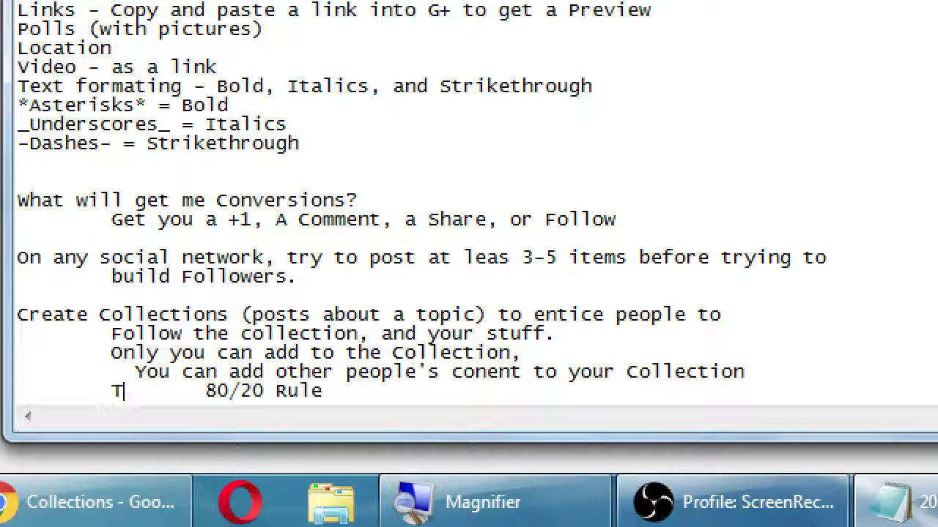
text(ry to follow)
key(Delete)
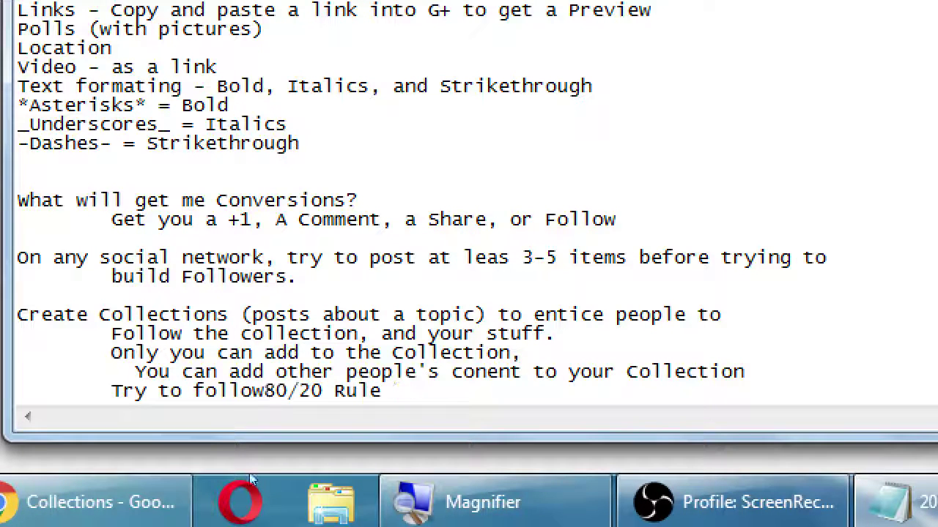
key(Delete)
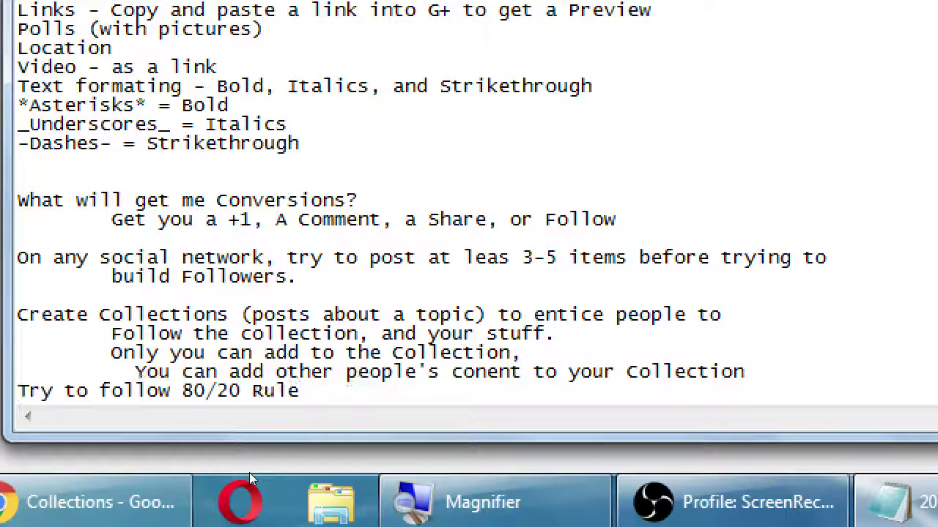
key(Return)
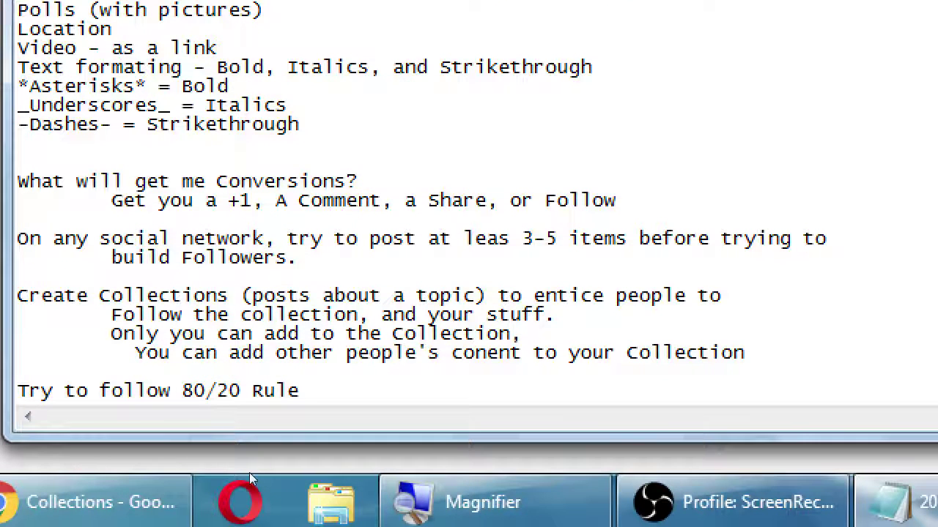
Add the heading "Anything you share:" on the line above the 80/20 Rule note, with a blank line before it.
key(shift+End)
key(Delete)
key(ctrl+z)
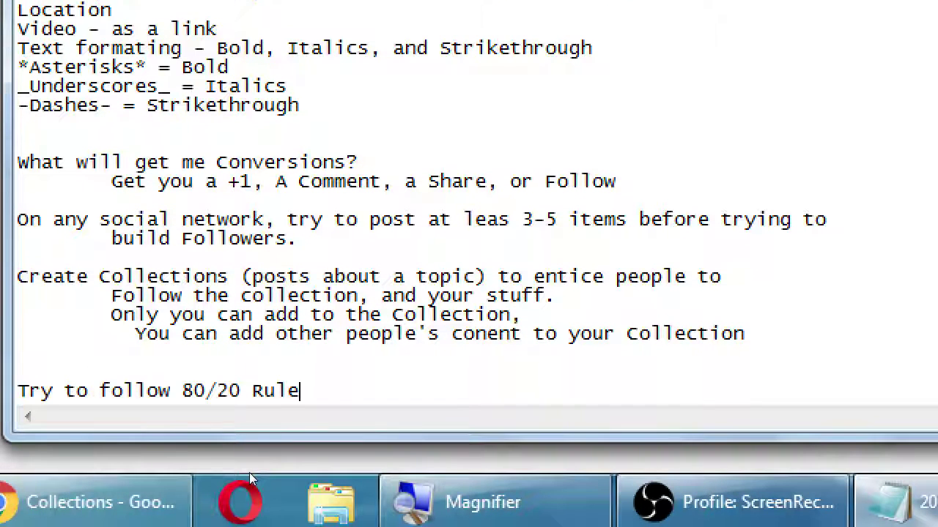
key(Up)
text(Anything you share:)
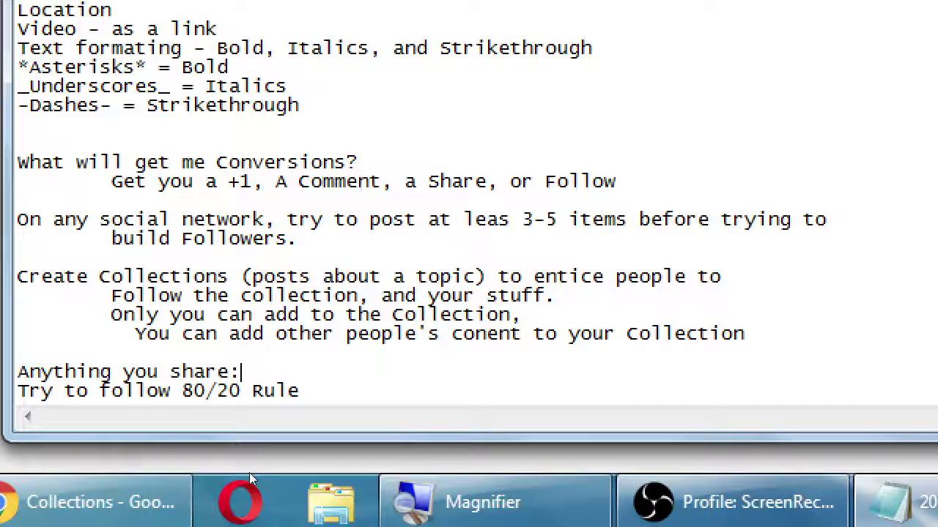
Add an indented line reading "80% Original content" beneath the 80/20 Rule note.
key(Down)
key(End)
key(Return)
key(Tab)
text(80% oR)
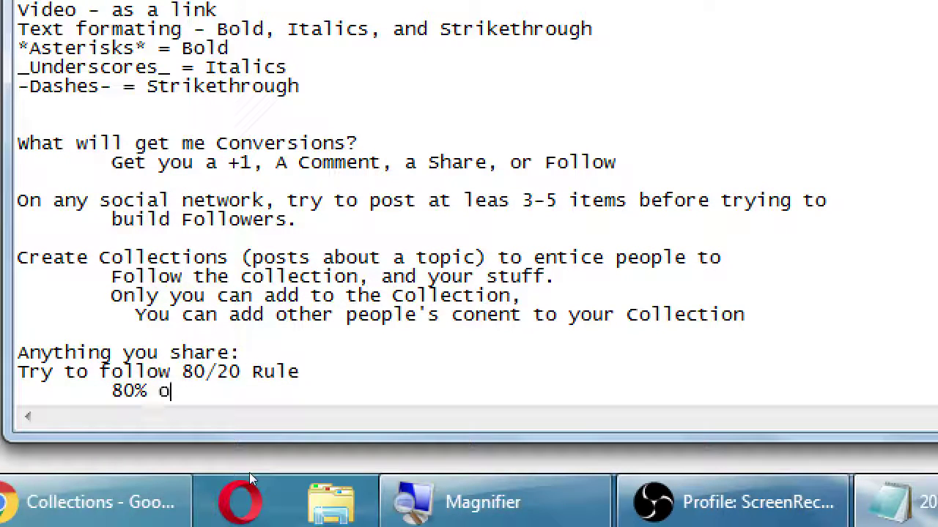
key(BackSpace)
key(BackSpace)
text(Original content)
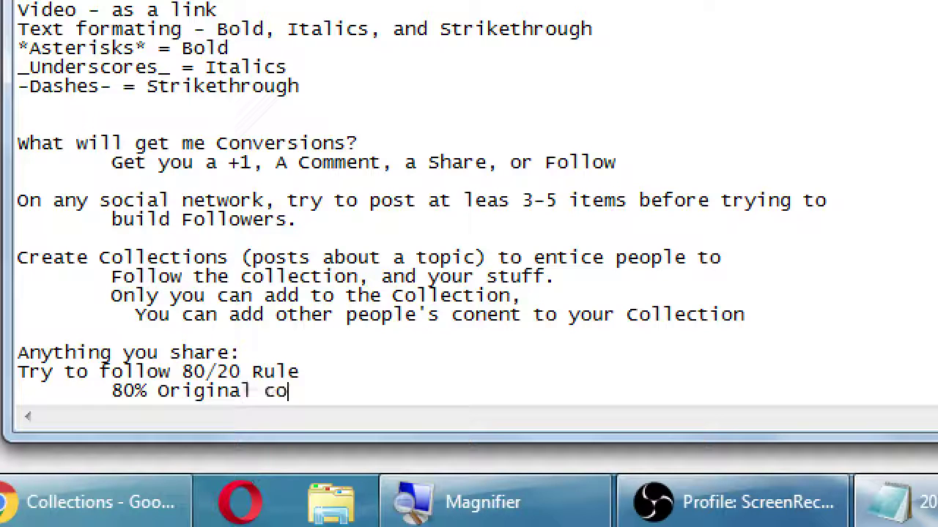
Add an indented line reading "20% Repurposed contnet" beneath the original content line.
key(Return)
key(Tab)
text(20/%)
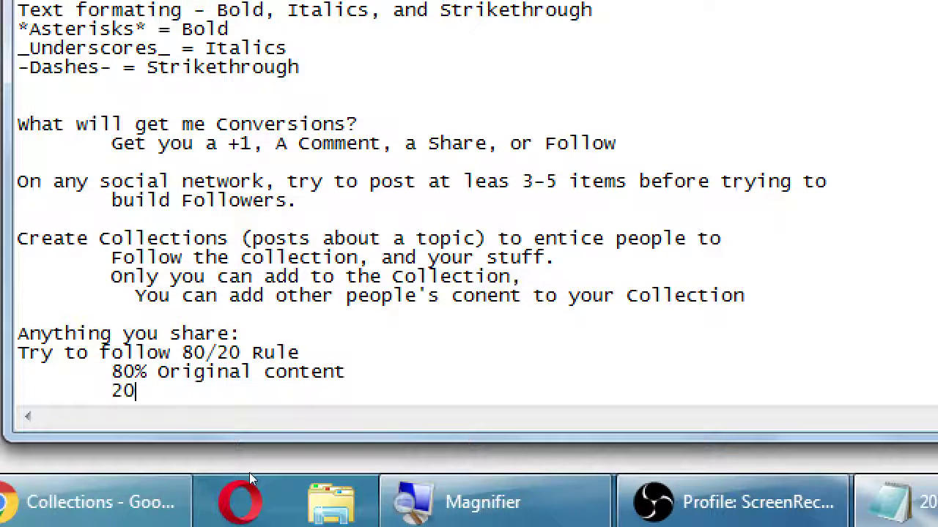
key(BackSpace)
key(BackSpace)
text(% Repur)
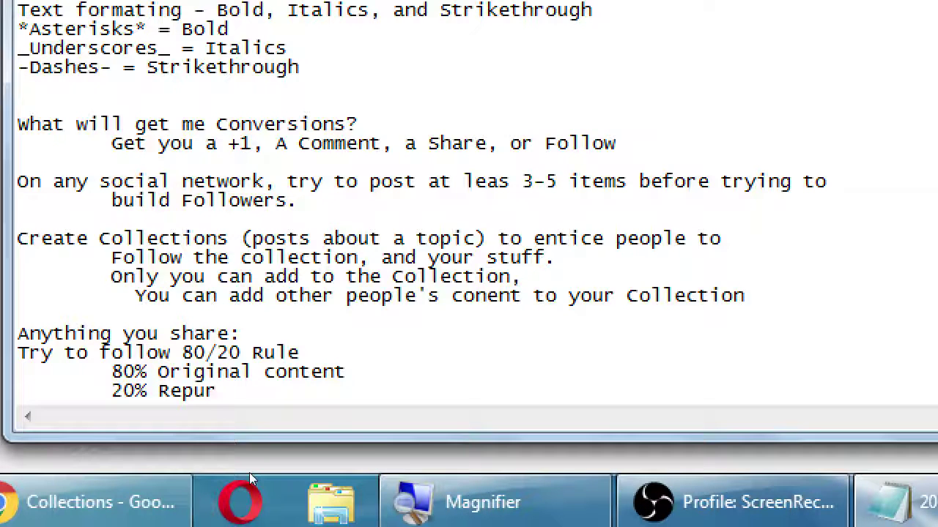
key(BackSpace)
key(BackSpace)
key(BackSpace)
text(per)
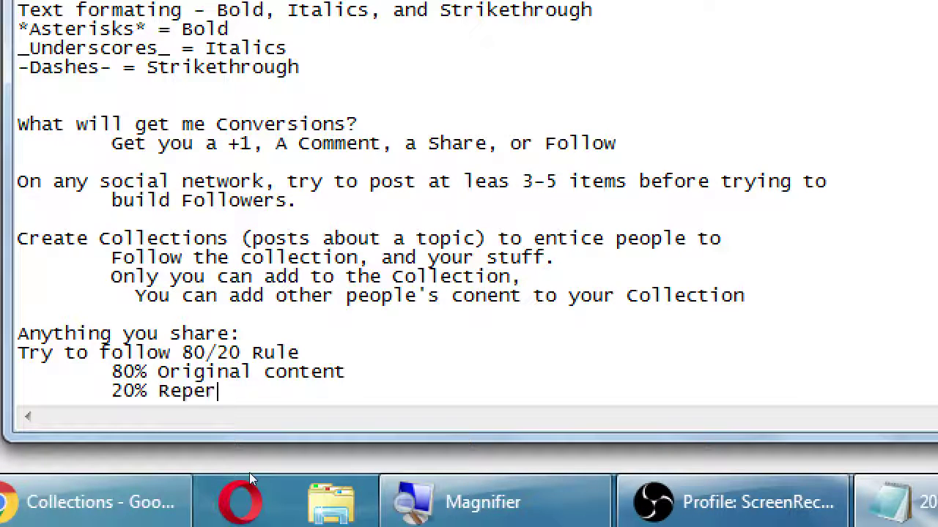
text(posueda)
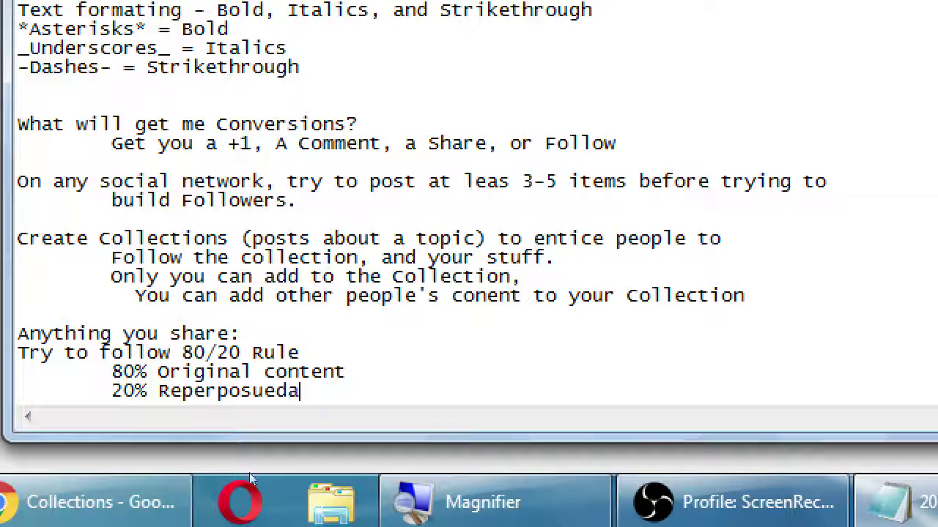
text(dsff)
key(BackSpace)
key(BackSpace)
key(BackSpace)
key(BackSpace)
key(BackSpace)
key(BackSpace)
key(BackSpace)
key(BackSpace)
key(BackSpace)
key(BackSpace)
key(BackSpace)
key(BackSpace)
key(BackSpace)
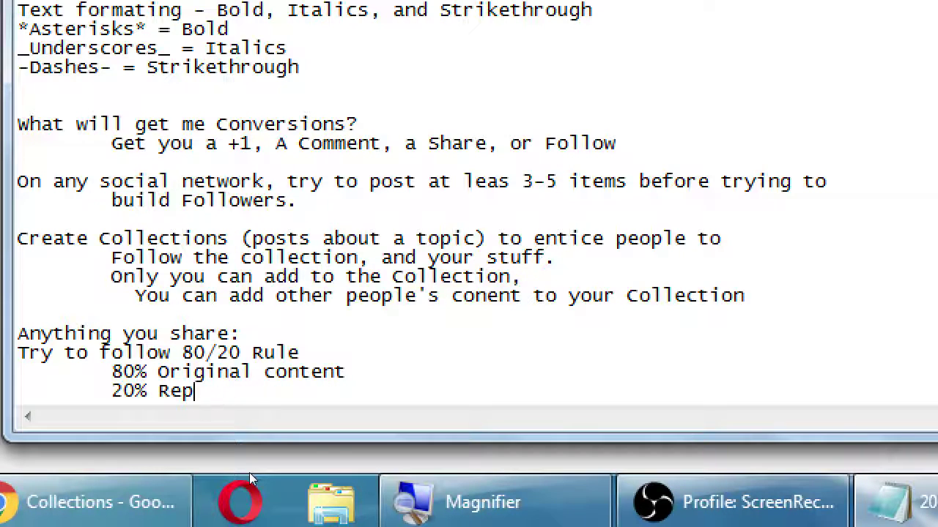
text(urposed cont)
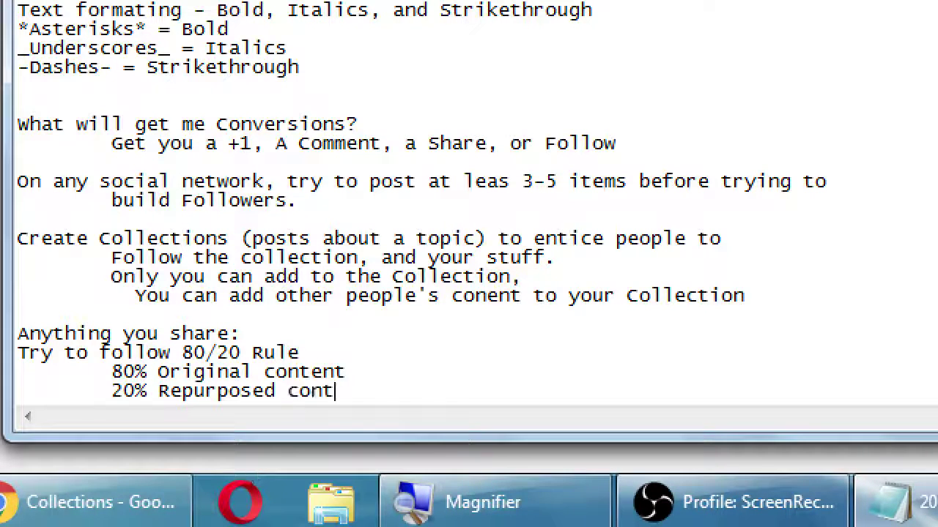
text(net)
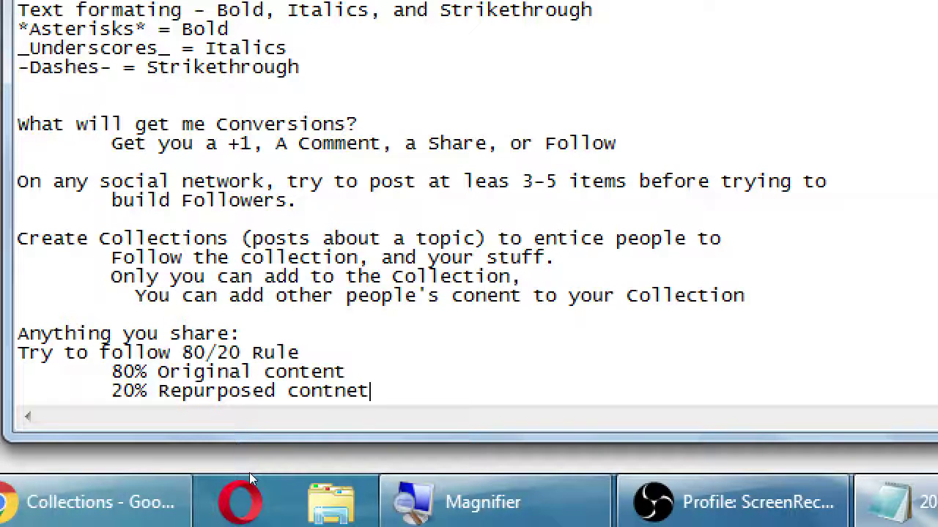
Restore normal magnification, switch back to Google+ and open the Home stream.
key(super+minus)
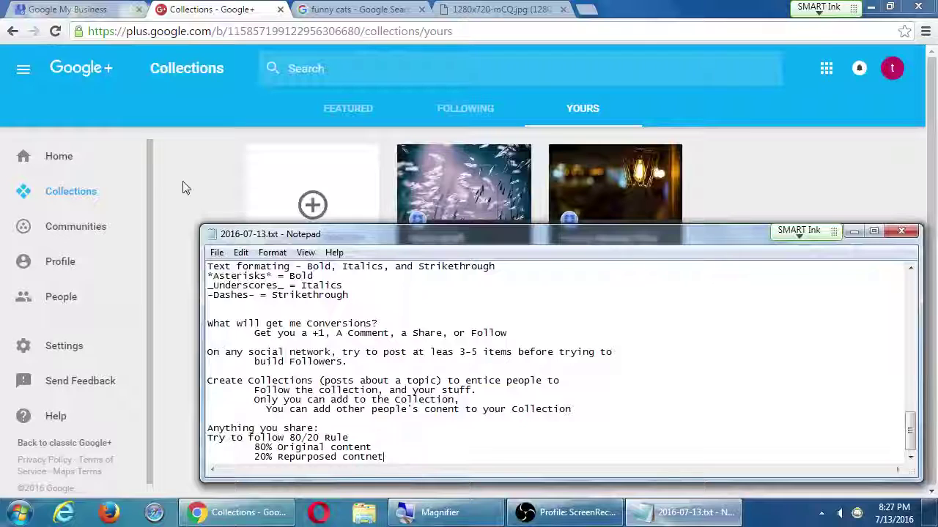
click(185, 188)
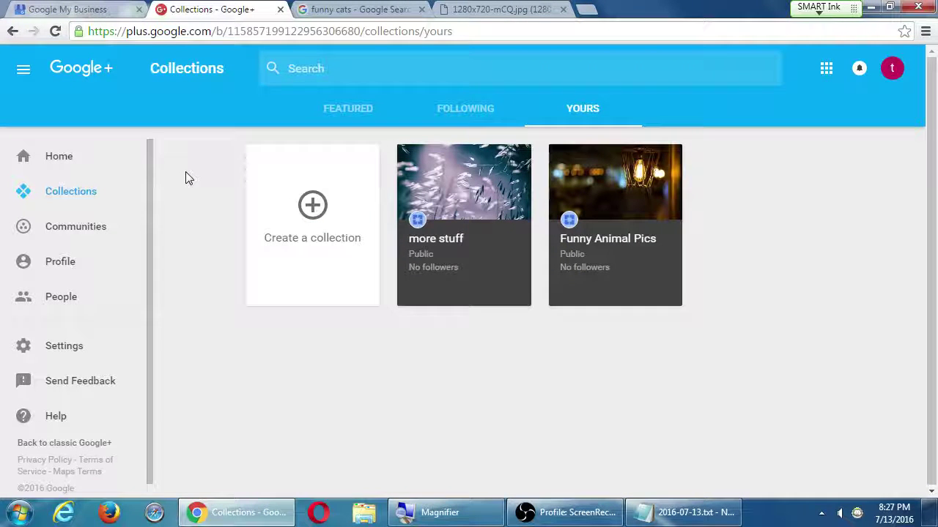
click(87, 160)
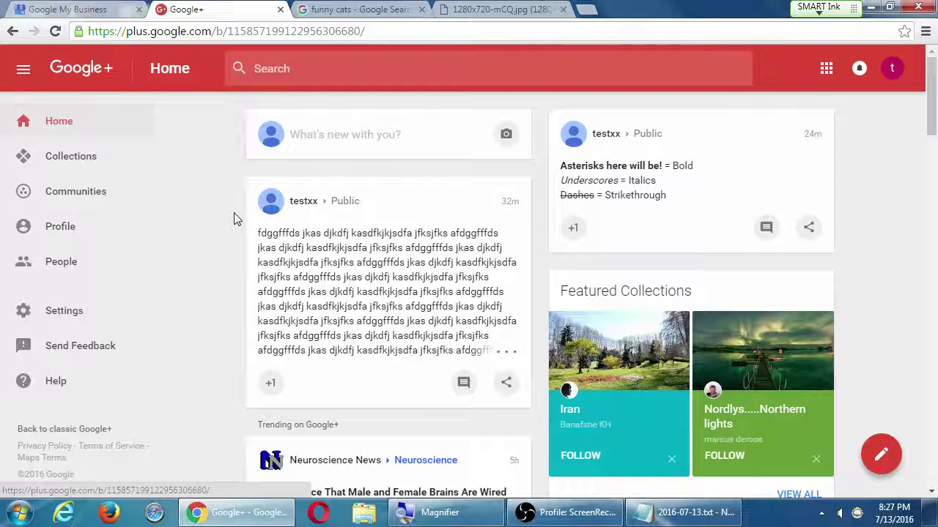
Switch to the Notepad notes, magnify the view and append "- Helpful/fun types posts" to the 80% Original content line.
click(660, 516)
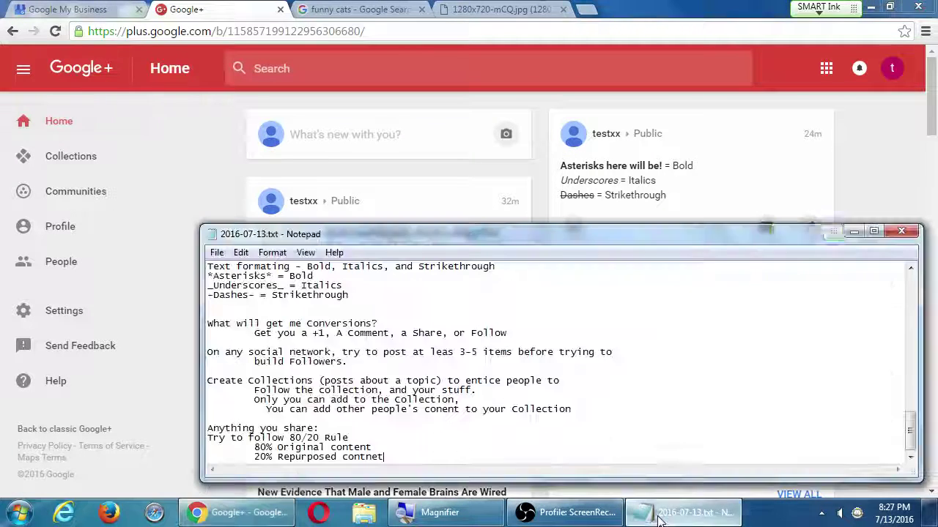
key(super+plus)
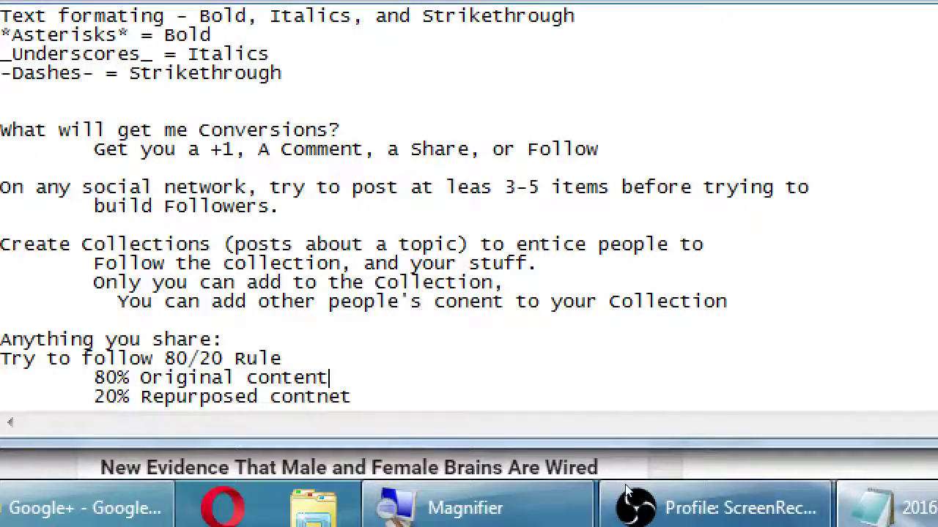
text(- )
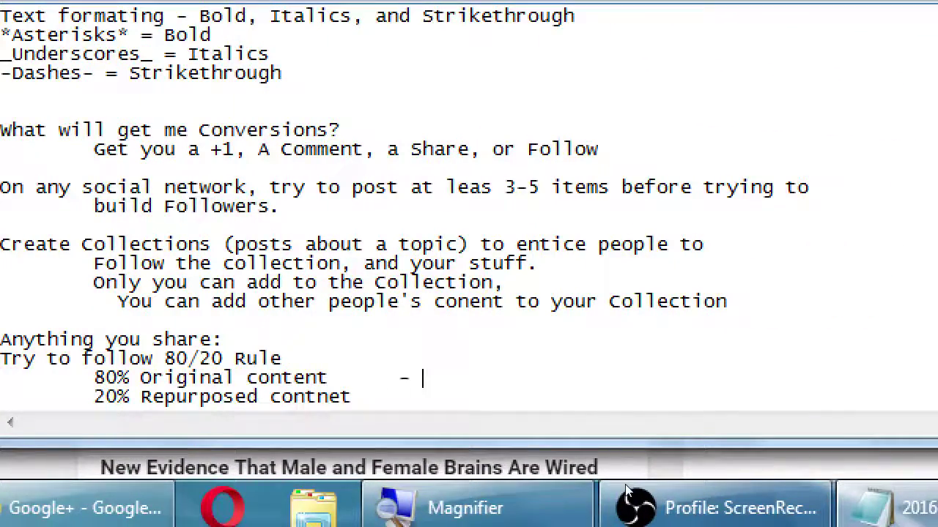
text(Helpful/)
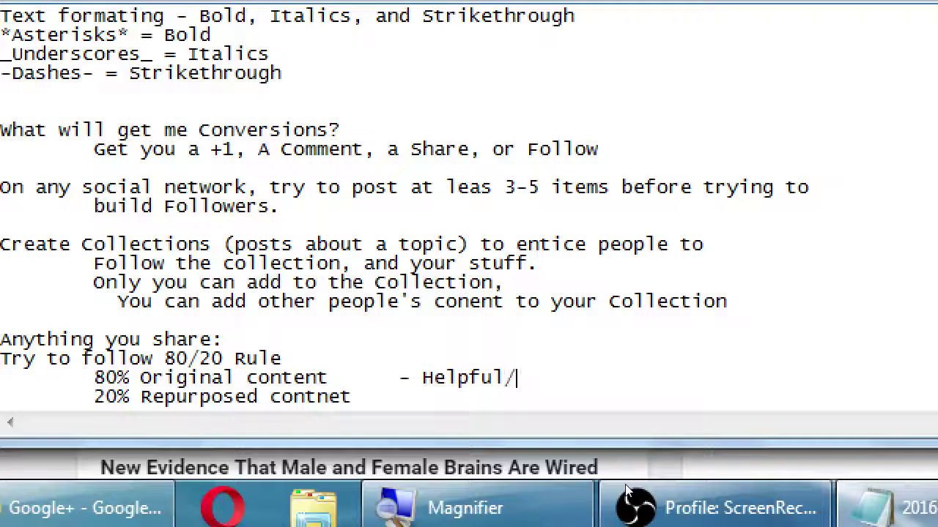
text(fun )
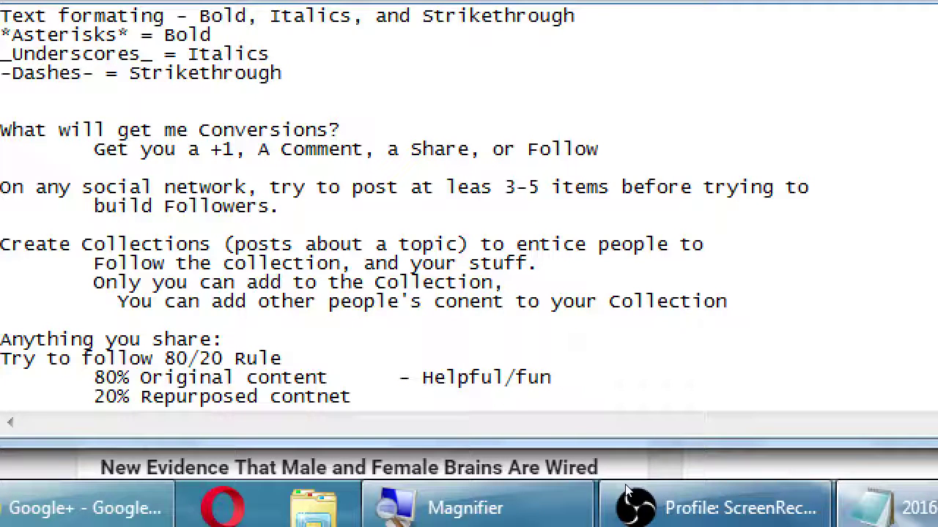
text(types posts)
Append "- Sales type posts" to the 20% Repurposed contnet line, aligned with the note above it.
key(Down)
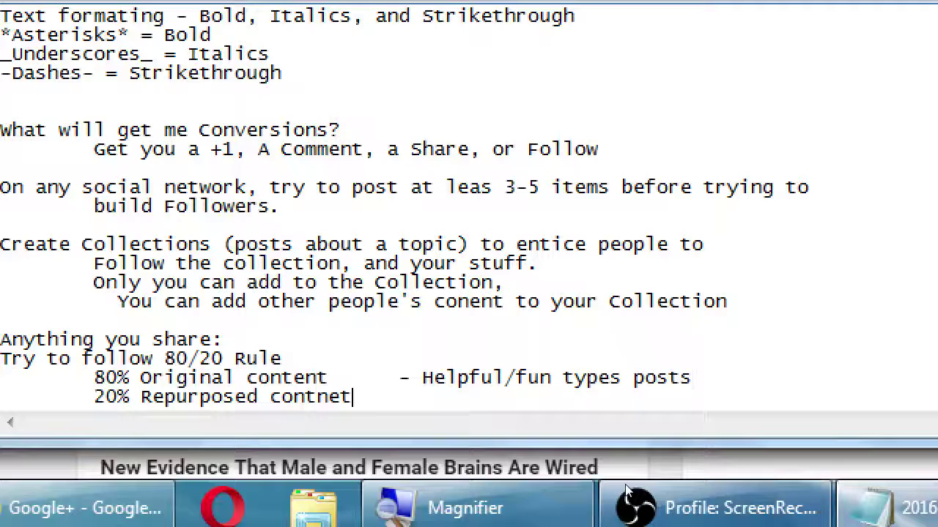
key(Tab)
key(BackSpace)
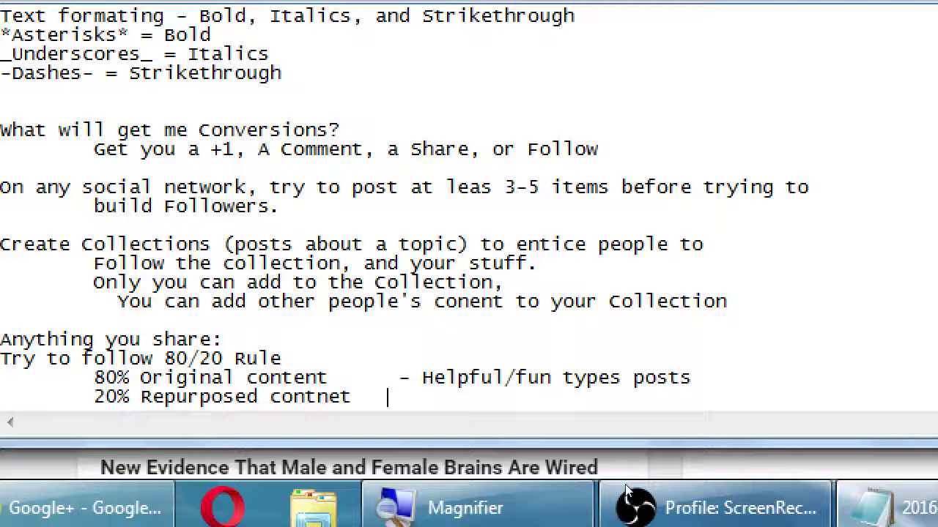
text(- Sales)
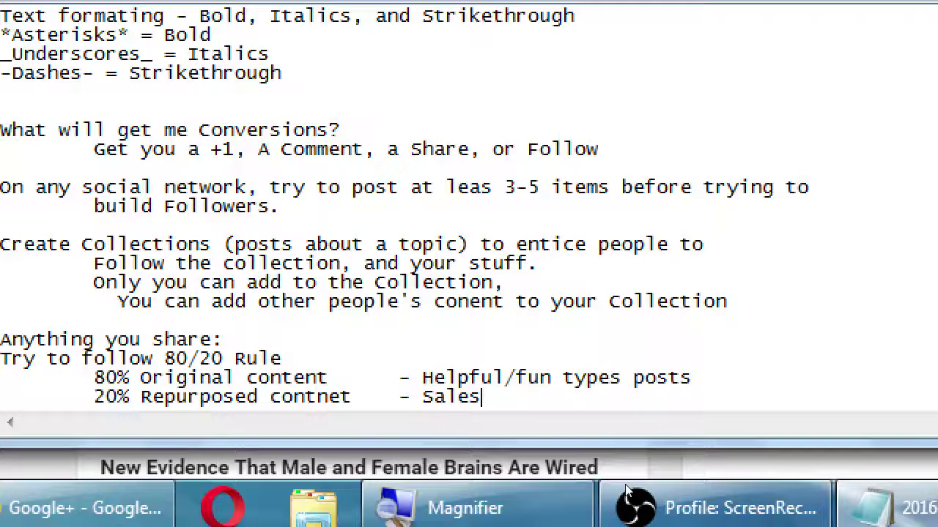
text(type)
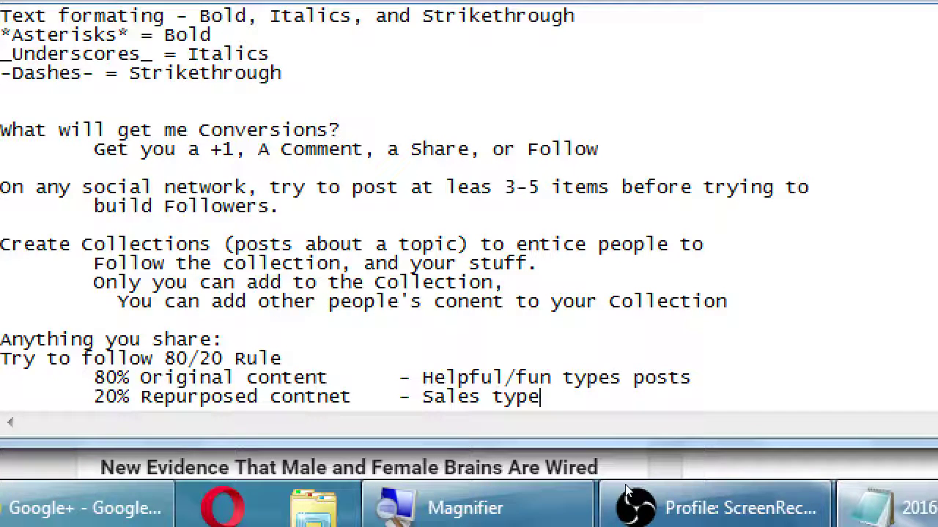
text( posts)
Correct "types" to "type" in the Helpful/fun note and restore normal magnification.
key(Up)
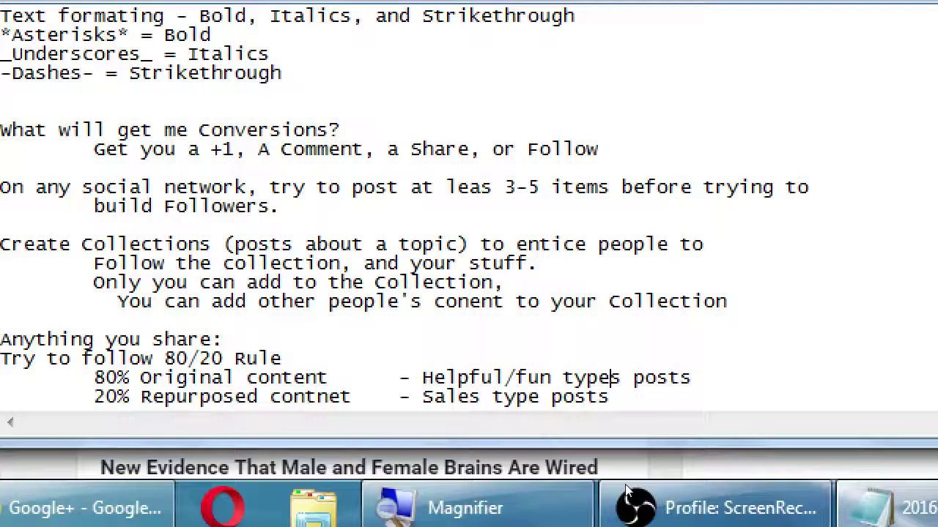
key(Delete)
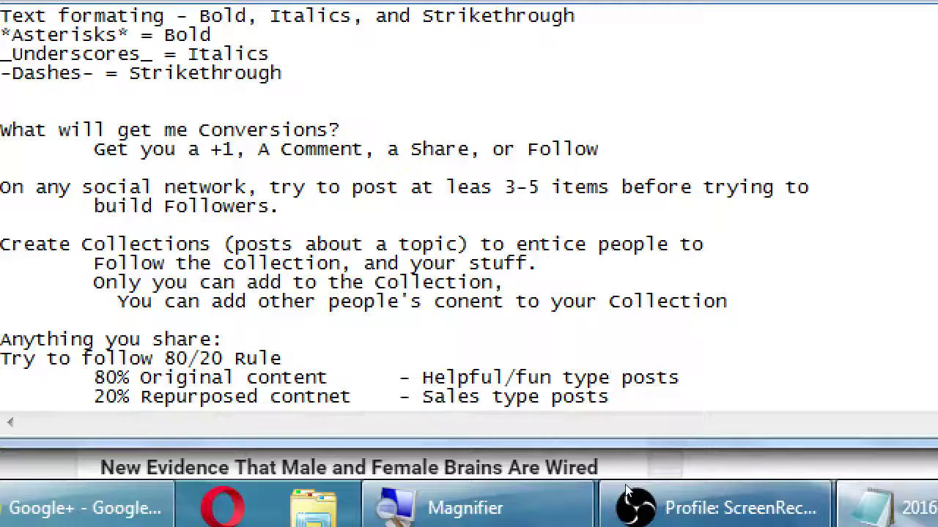
key(super+minus)
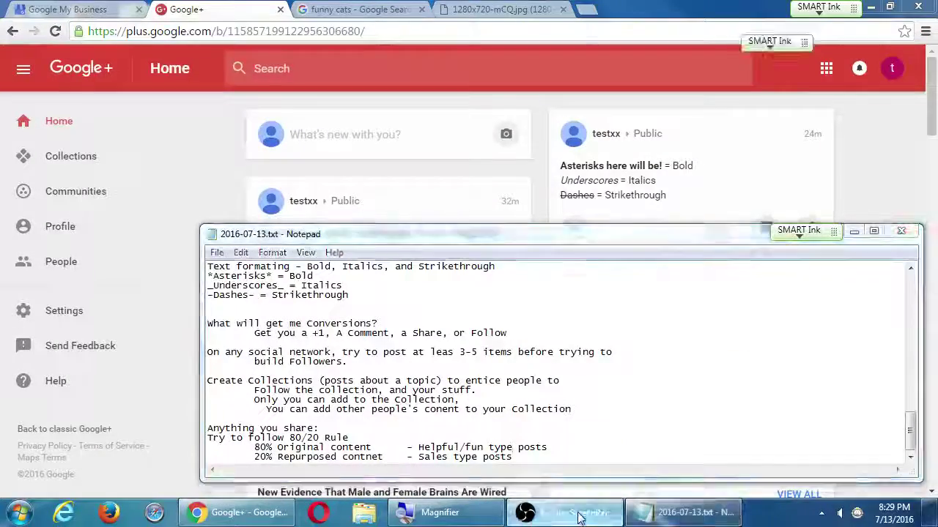
Return to the Google+ Home stream and bring up the Open Broadcaster Software window.
click(579, 518)
click(579, 517)
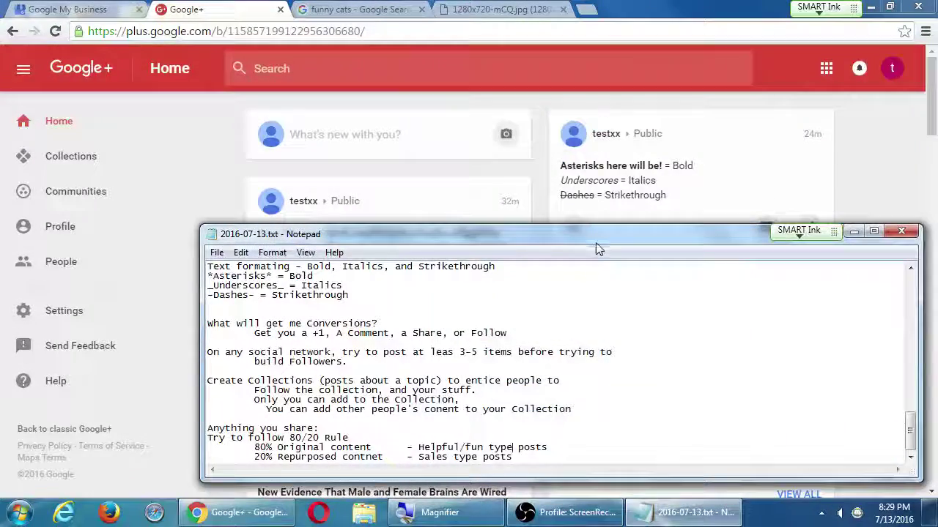
click(226, 161)
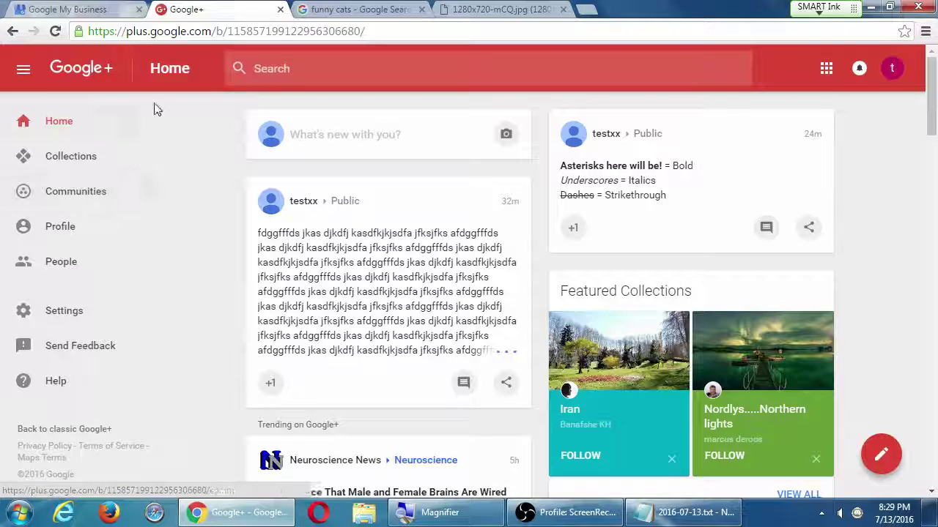
click(558, 517)
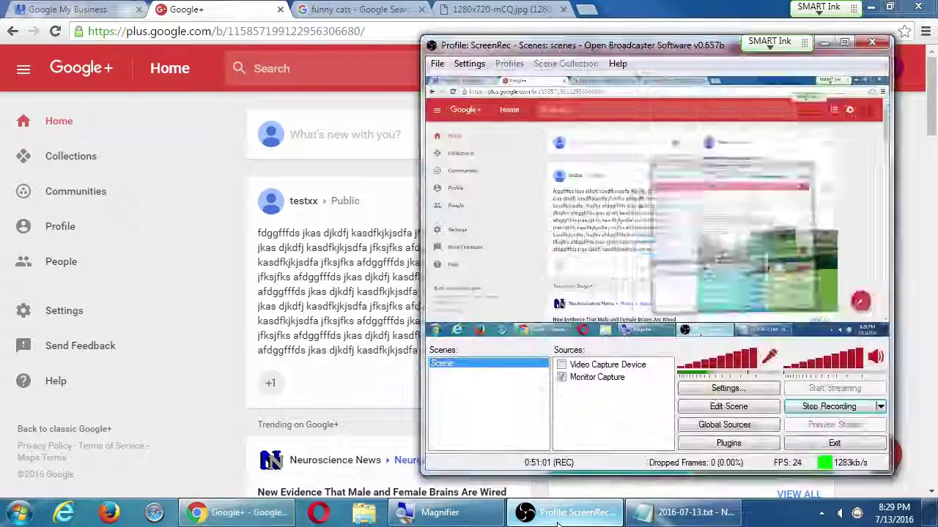